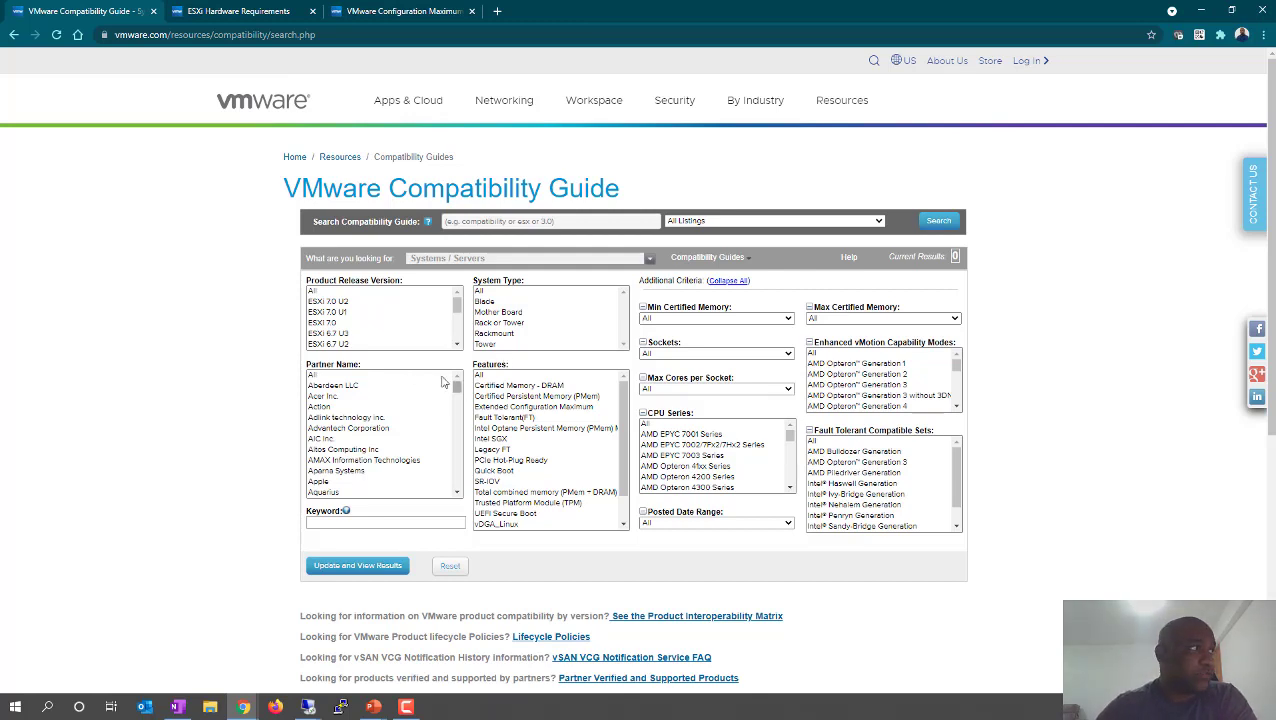
- Filter servers by ESXi 7.0 U2 and scroll through the Product Release Version list
click(340, 306)
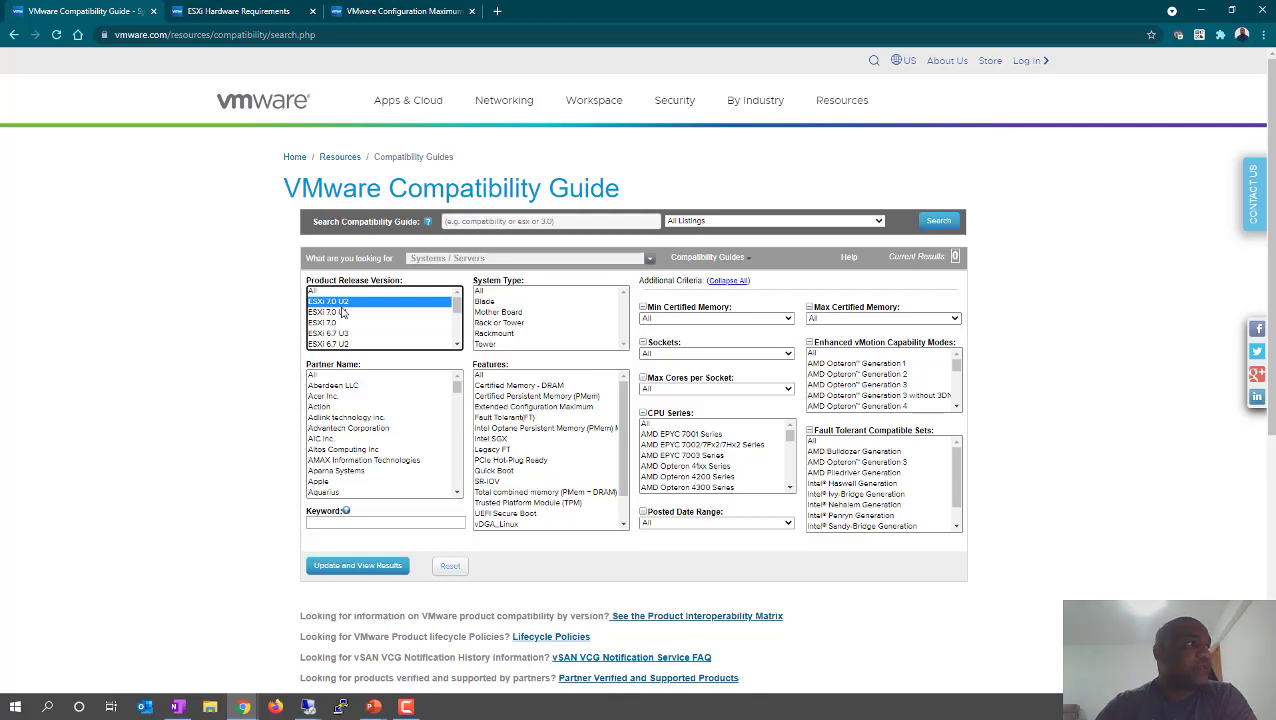
scroll(758, 460, down, 1)
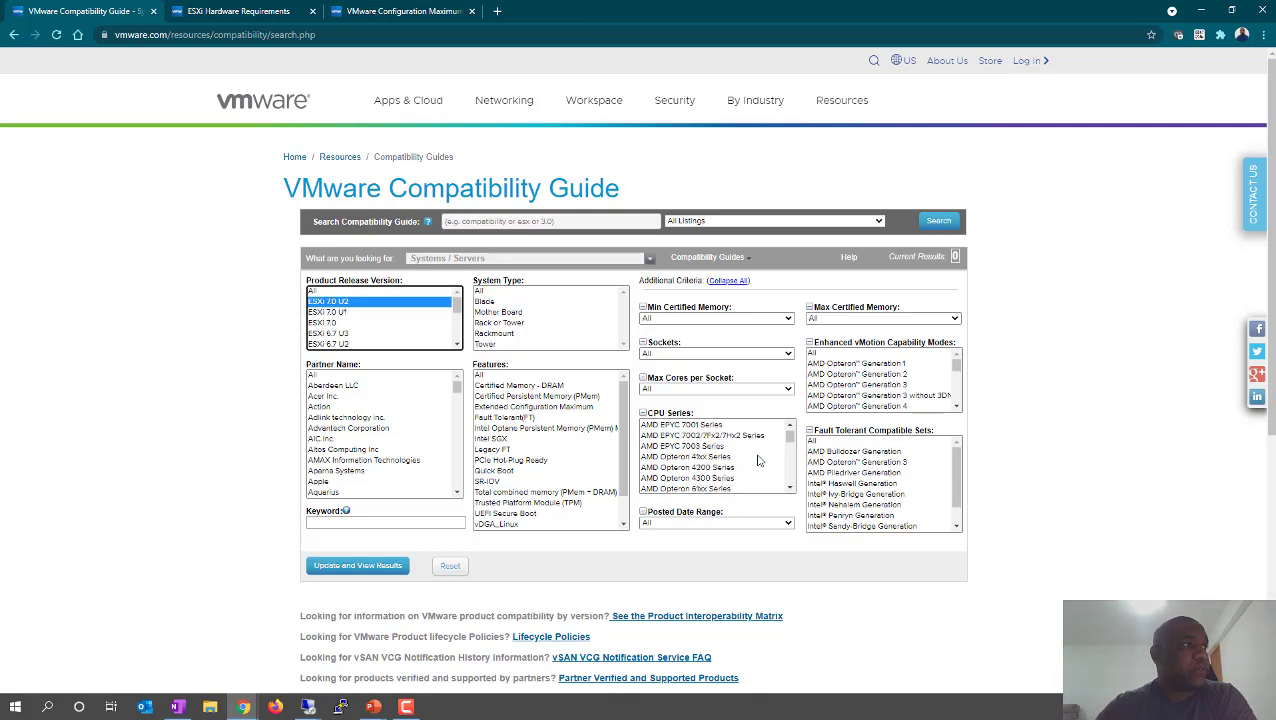
scroll(758, 460, up, 1)
scroll(402, 445, down, 3)
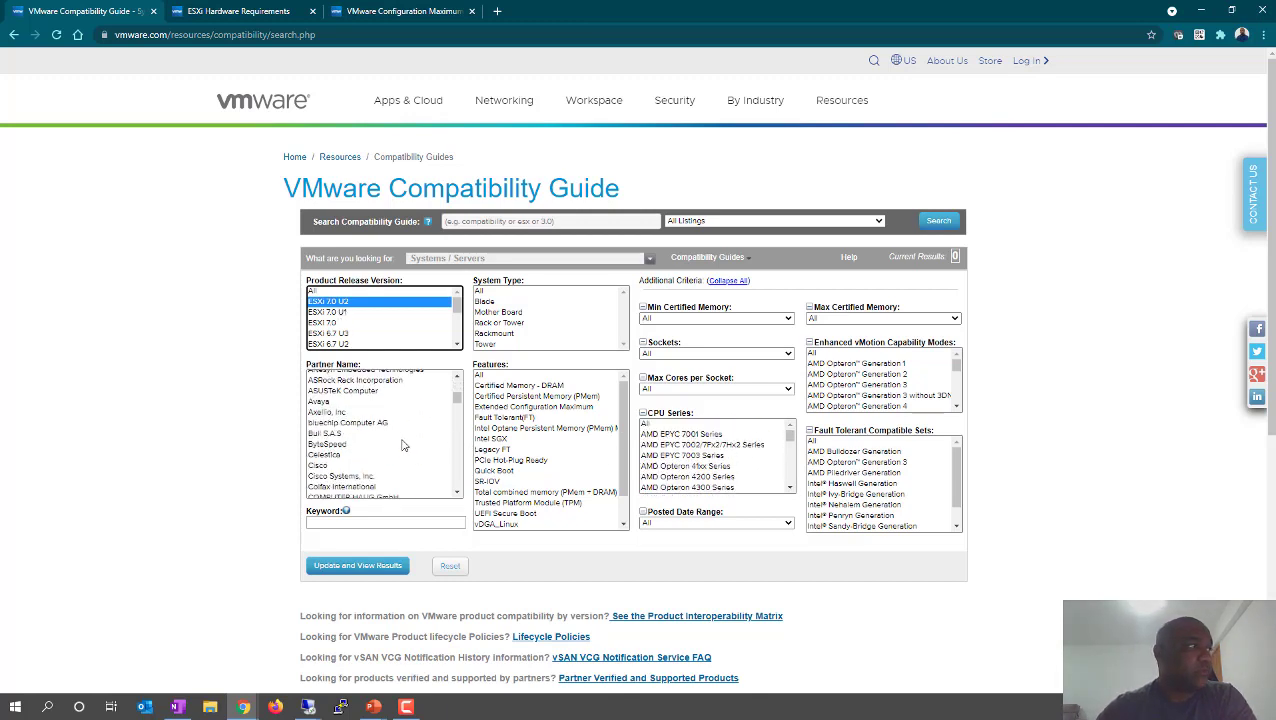
scroll(402, 445, down, 8)
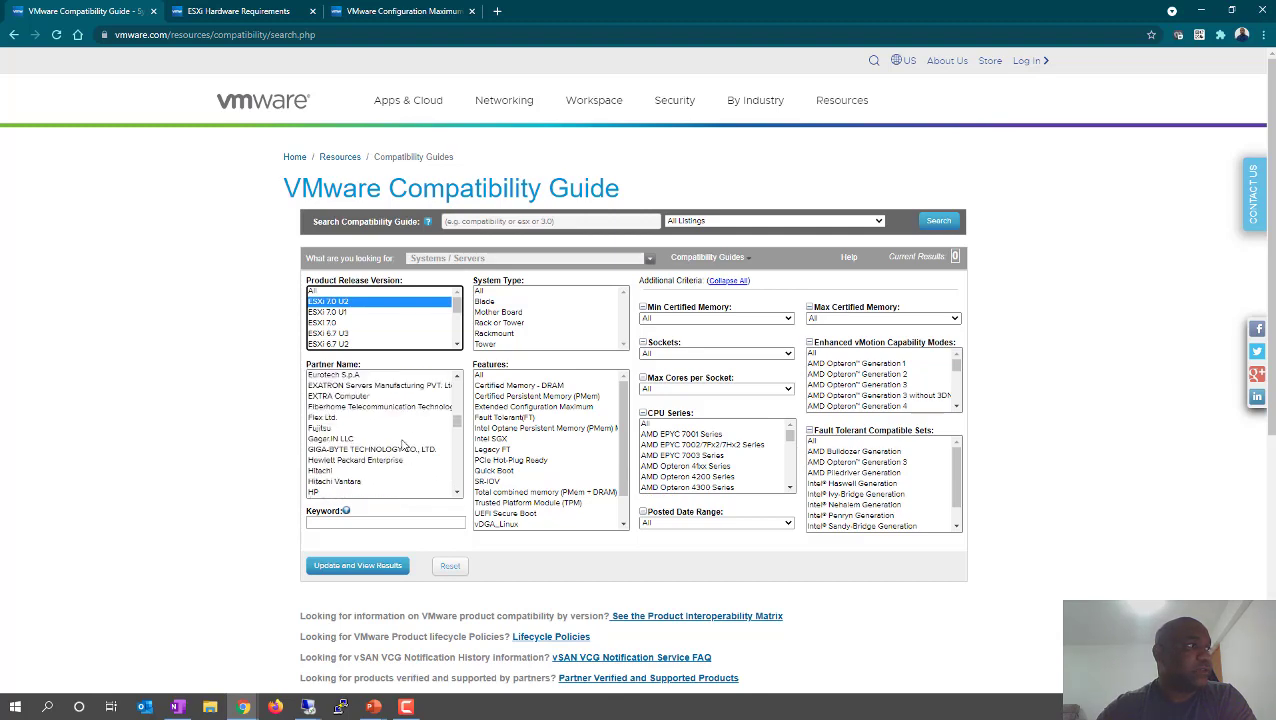
scroll(402, 445, up, 6)
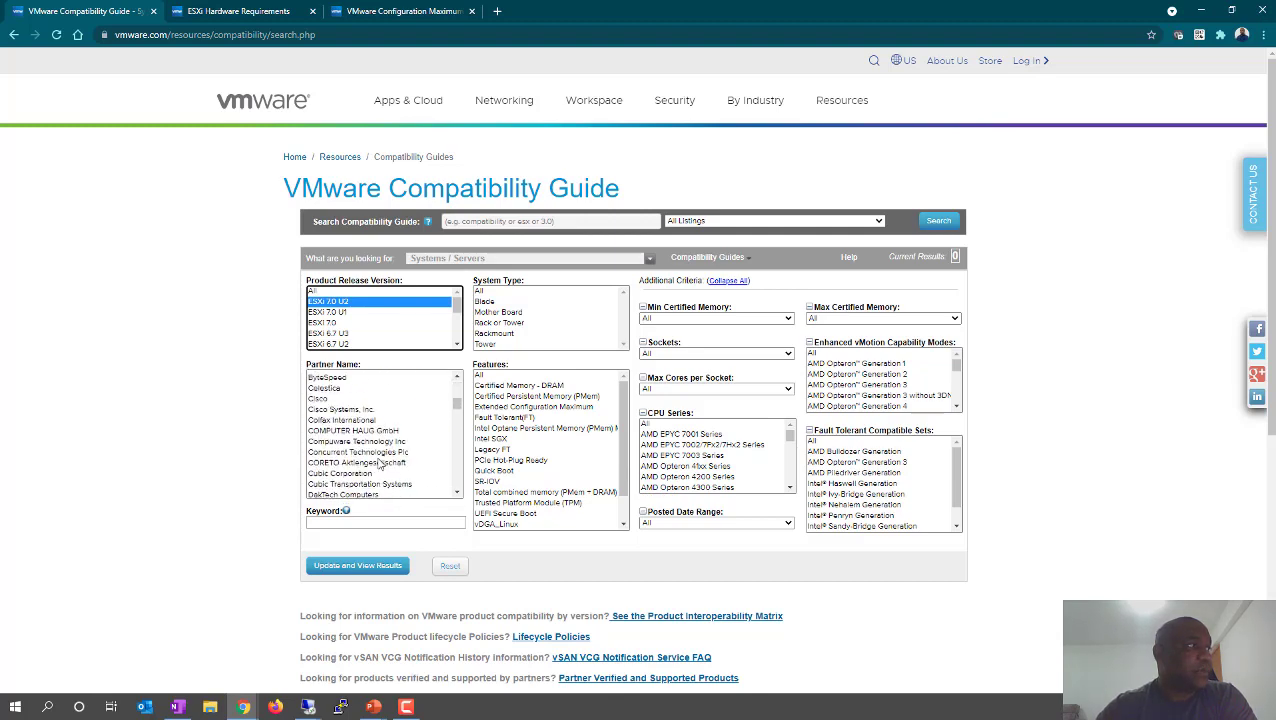
scroll(380, 462, down, 10)
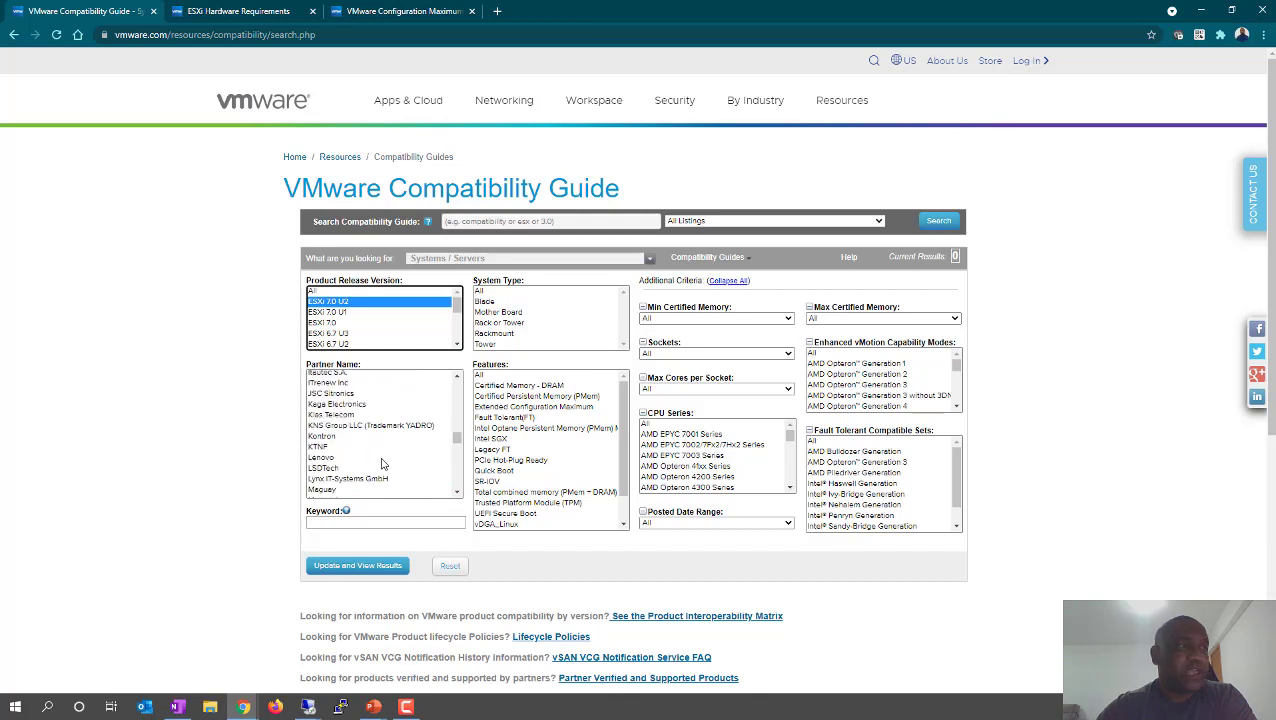
scroll(385, 462, up, 12)
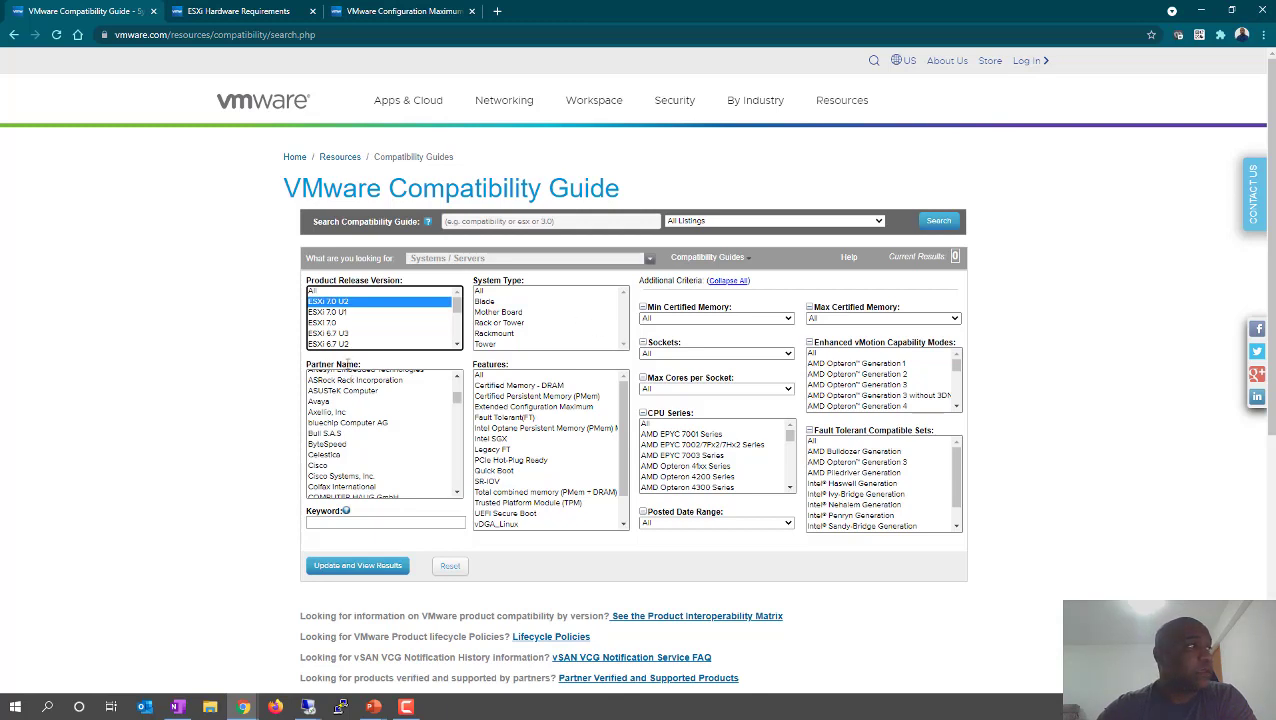
- Scroll the version list again and switch the release filter to ESXi 6.7 U3
scroll(374, 340, down, 3)
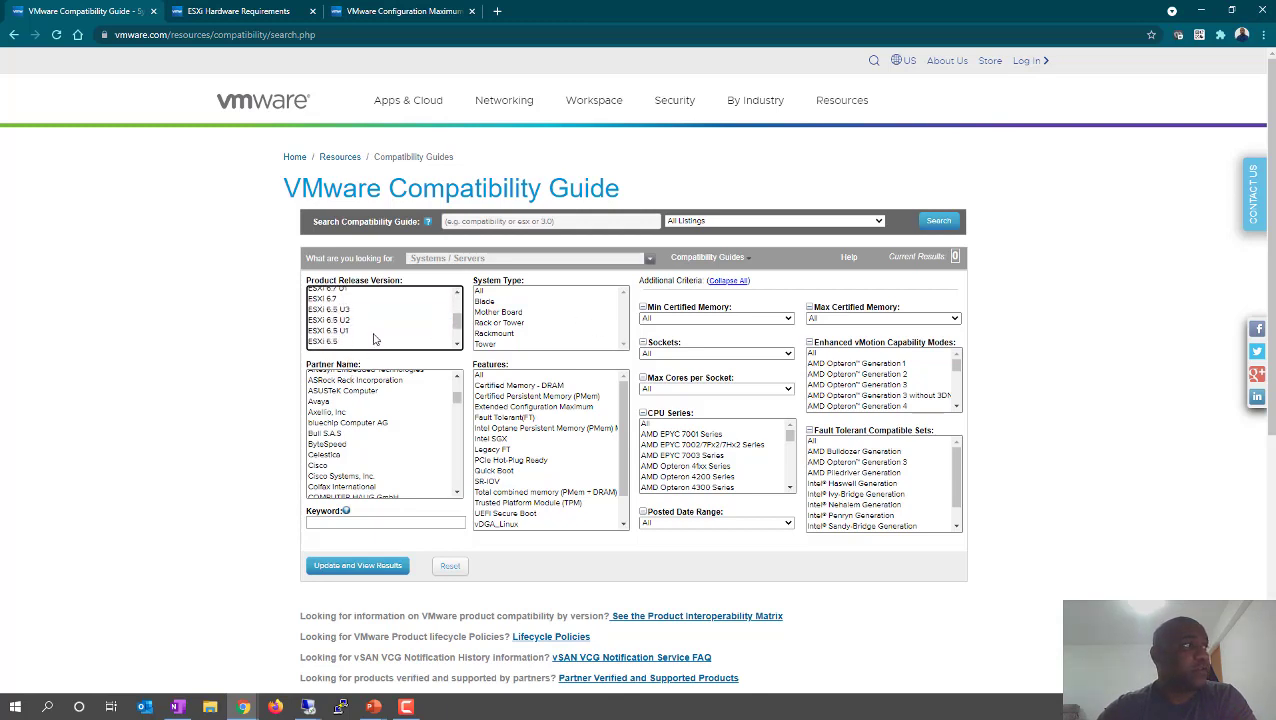
scroll(374, 340, down, 2)
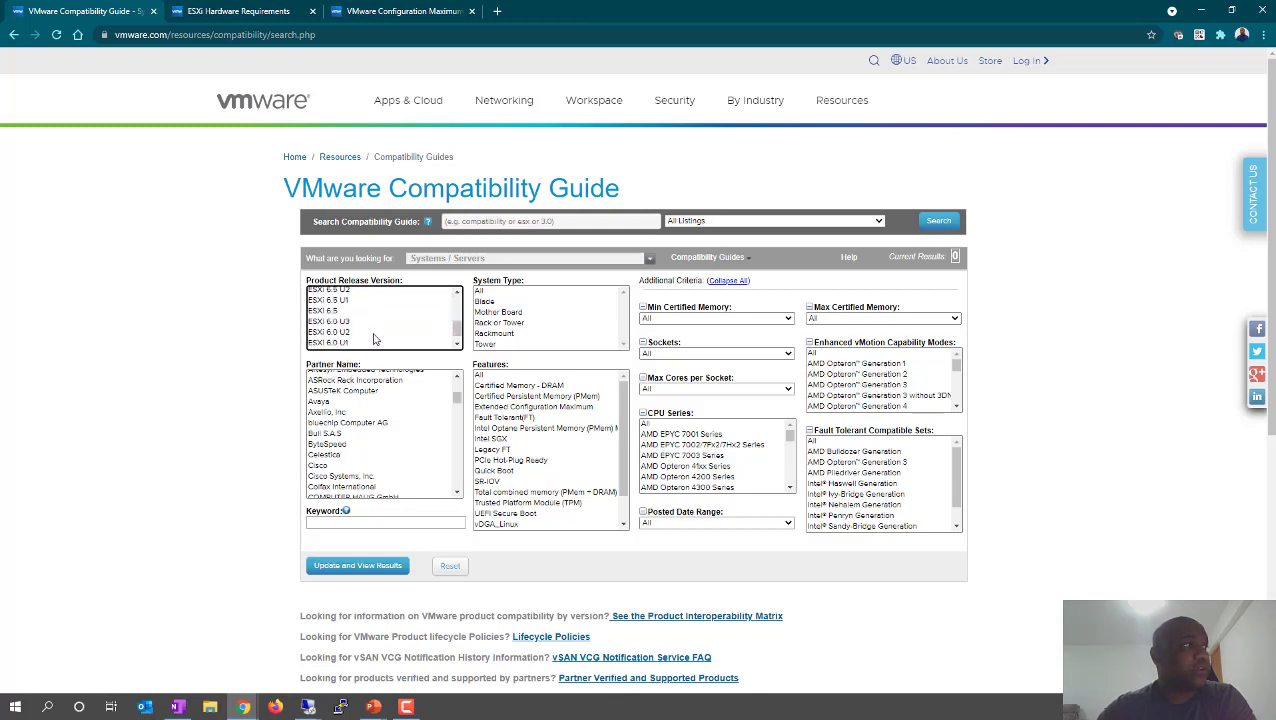
scroll(374, 339, up, 5)
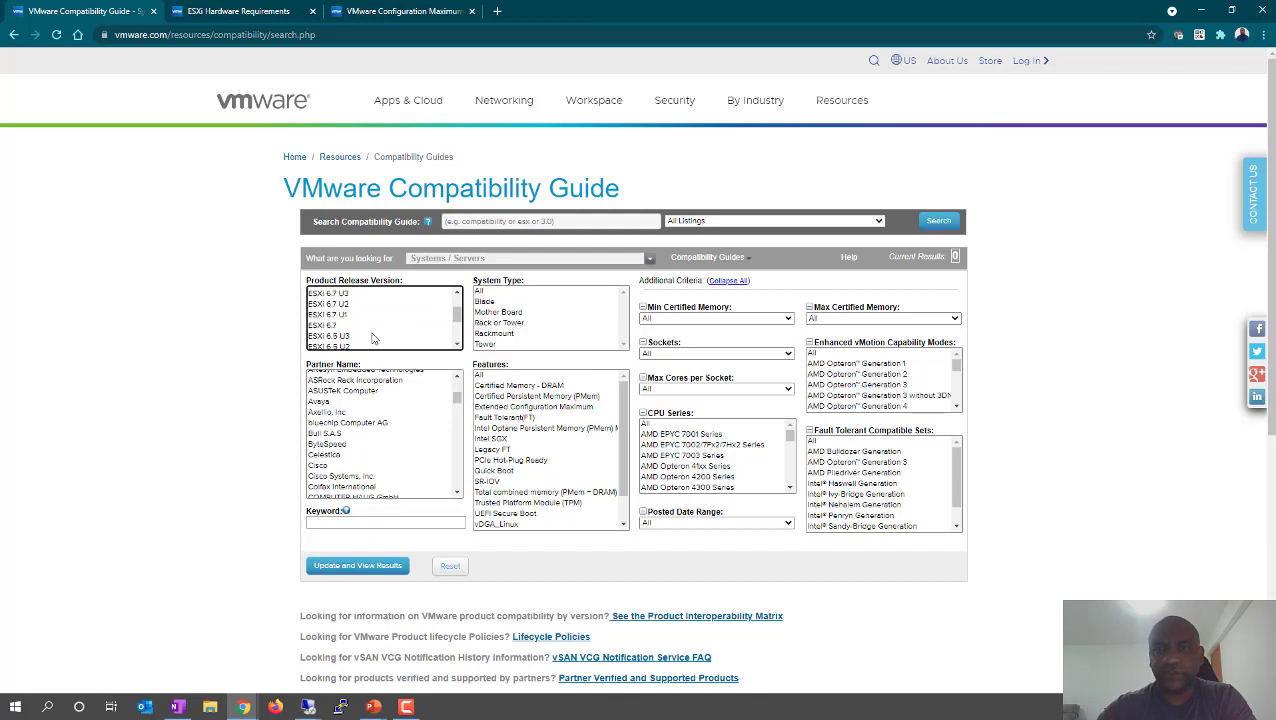
scroll(376, 337, down, 2)
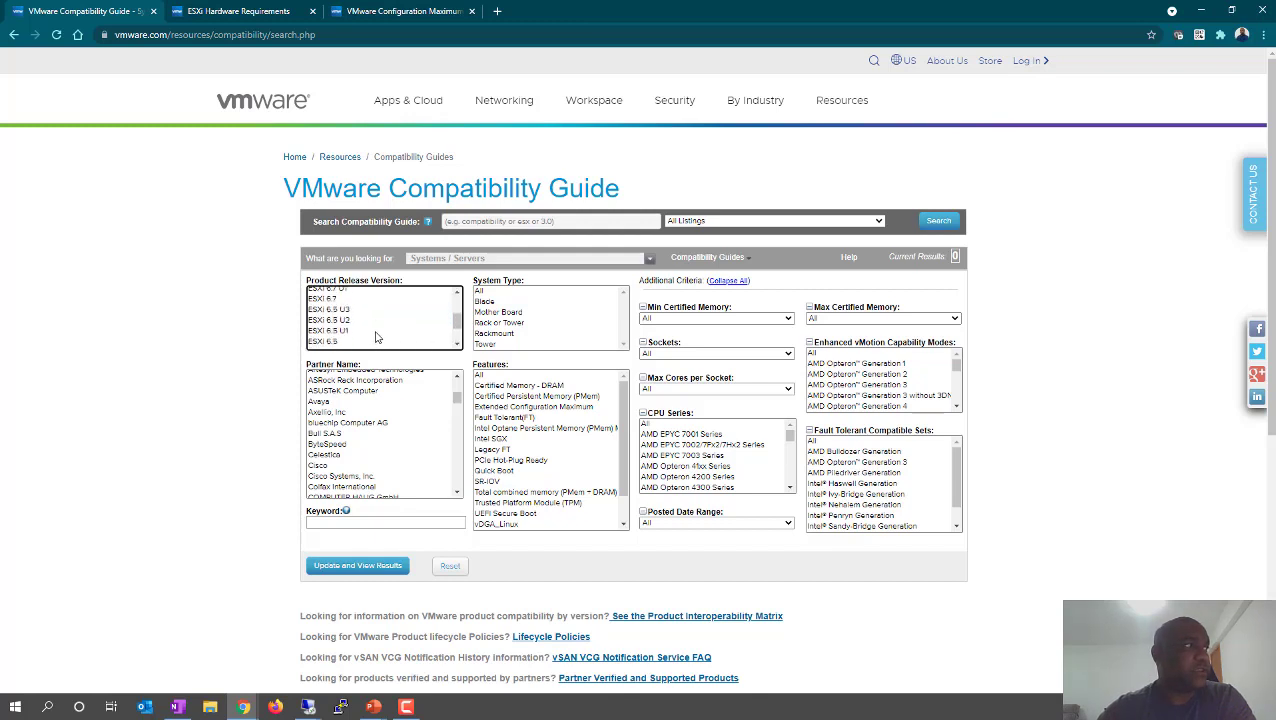
scroll(385, 333, up, 2)
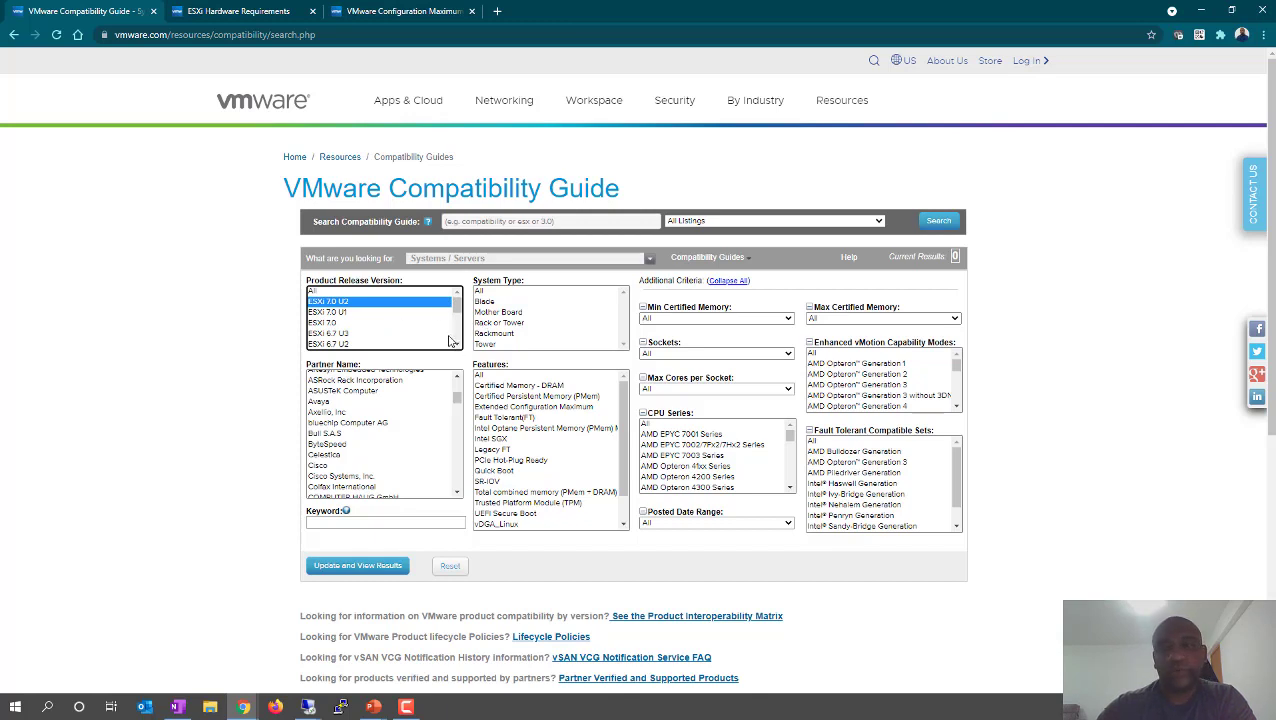
click(347, 336)
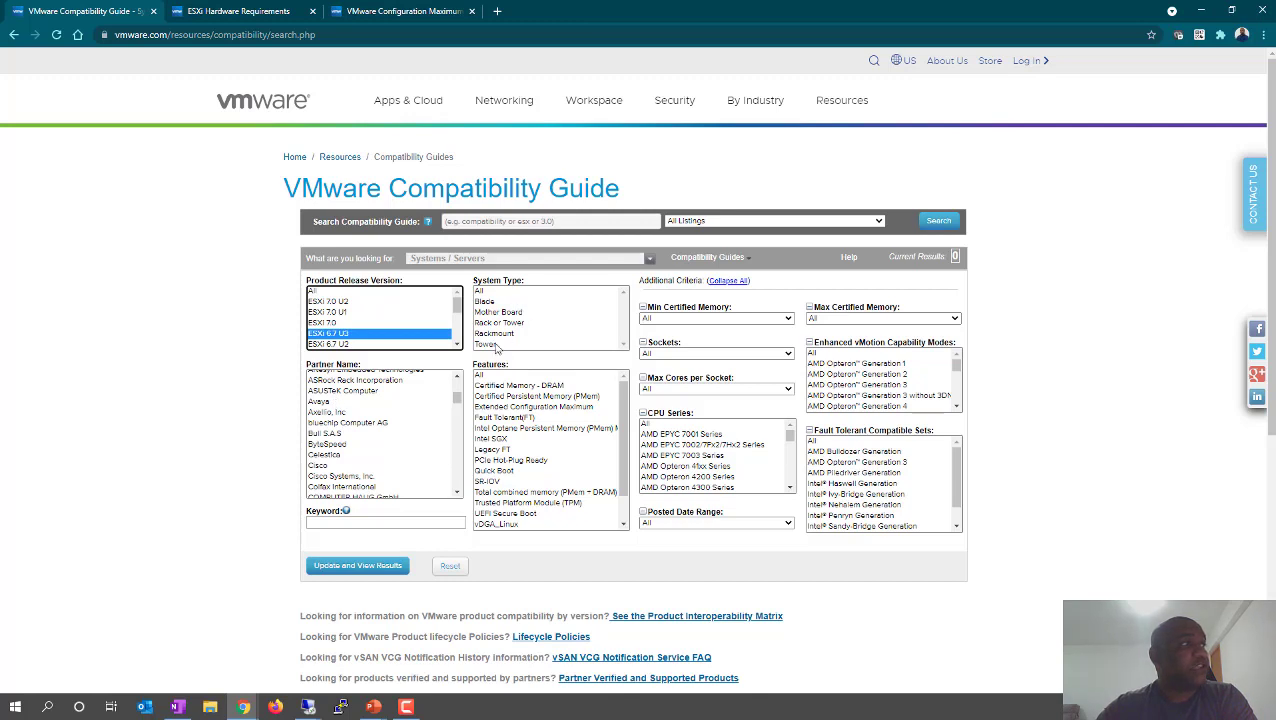
- Select All as the system type, then try Rackmount
click(481, 291)
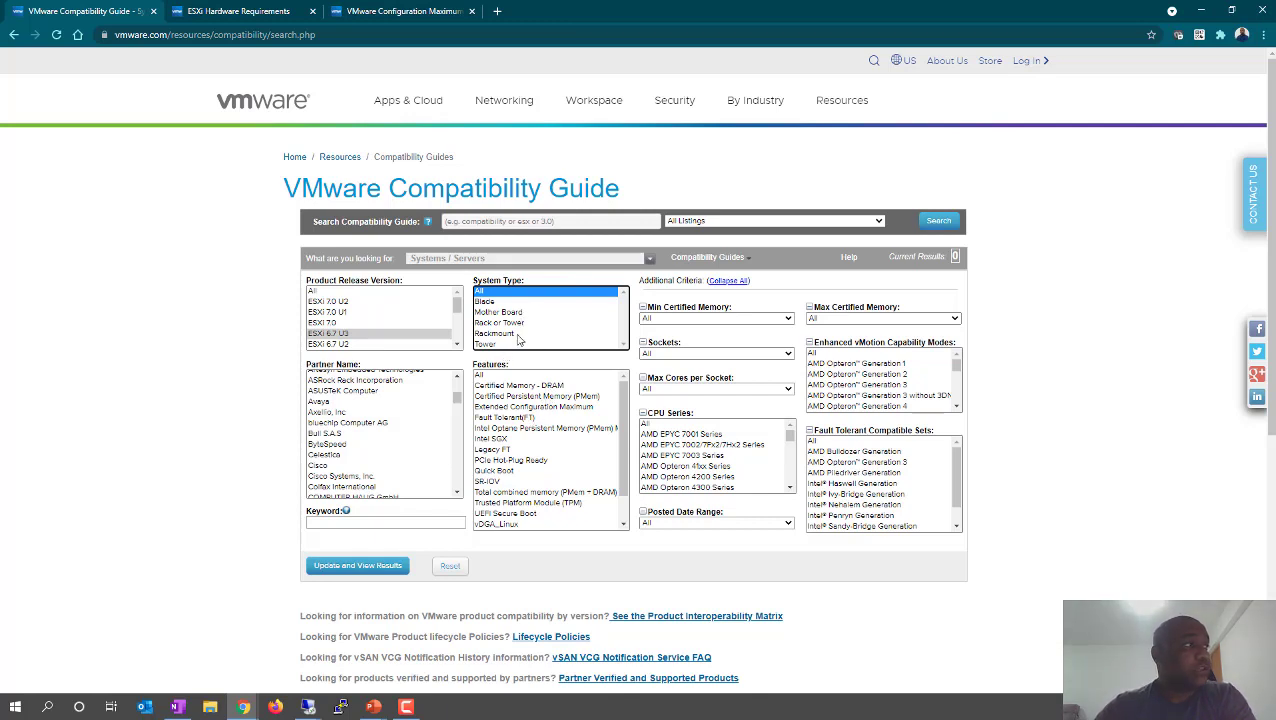
click(515, 333)
- Compare Tower, Rack or Tower and Mother Board system types, settling on Rackmount
click(500, 345)
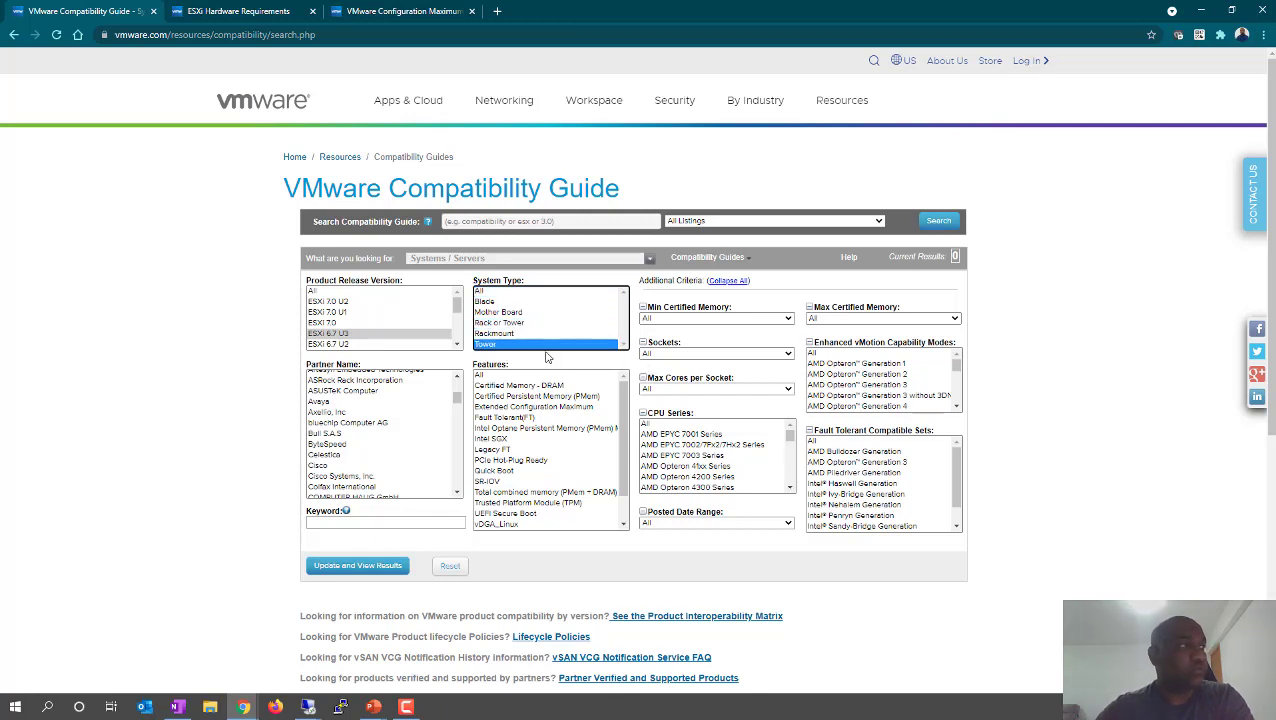
click(519, 334)
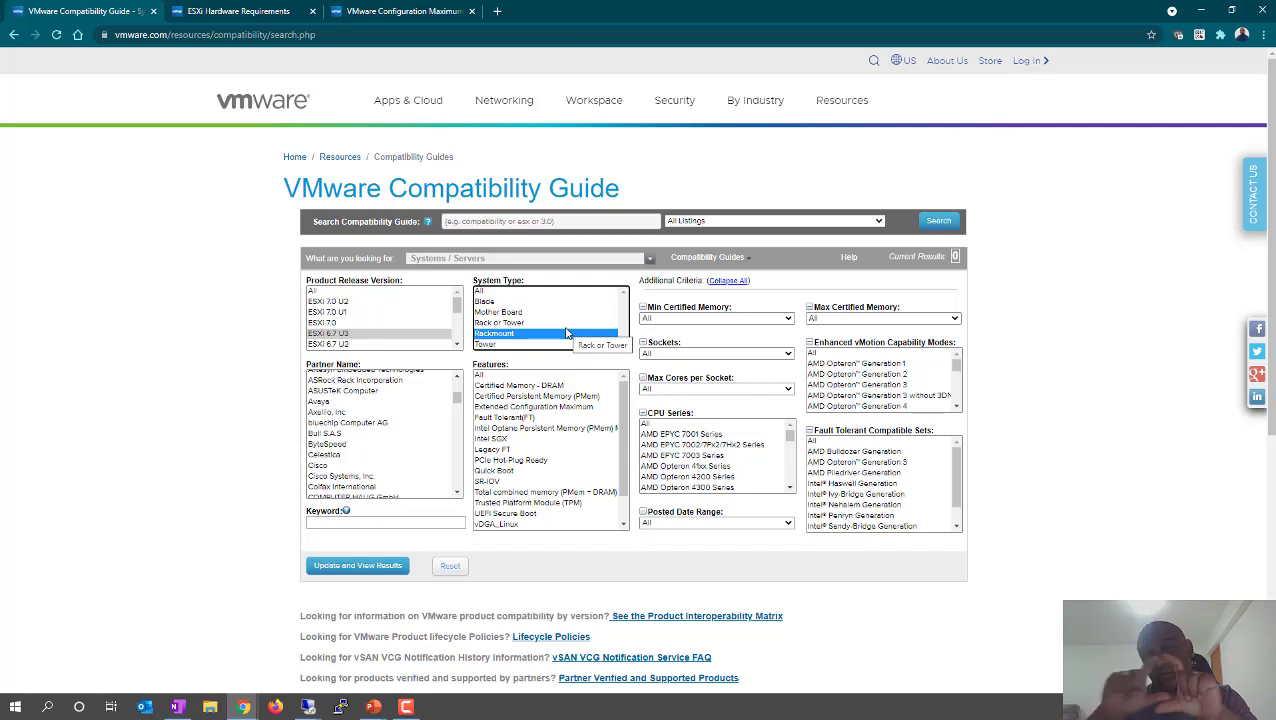
click(497, 345)
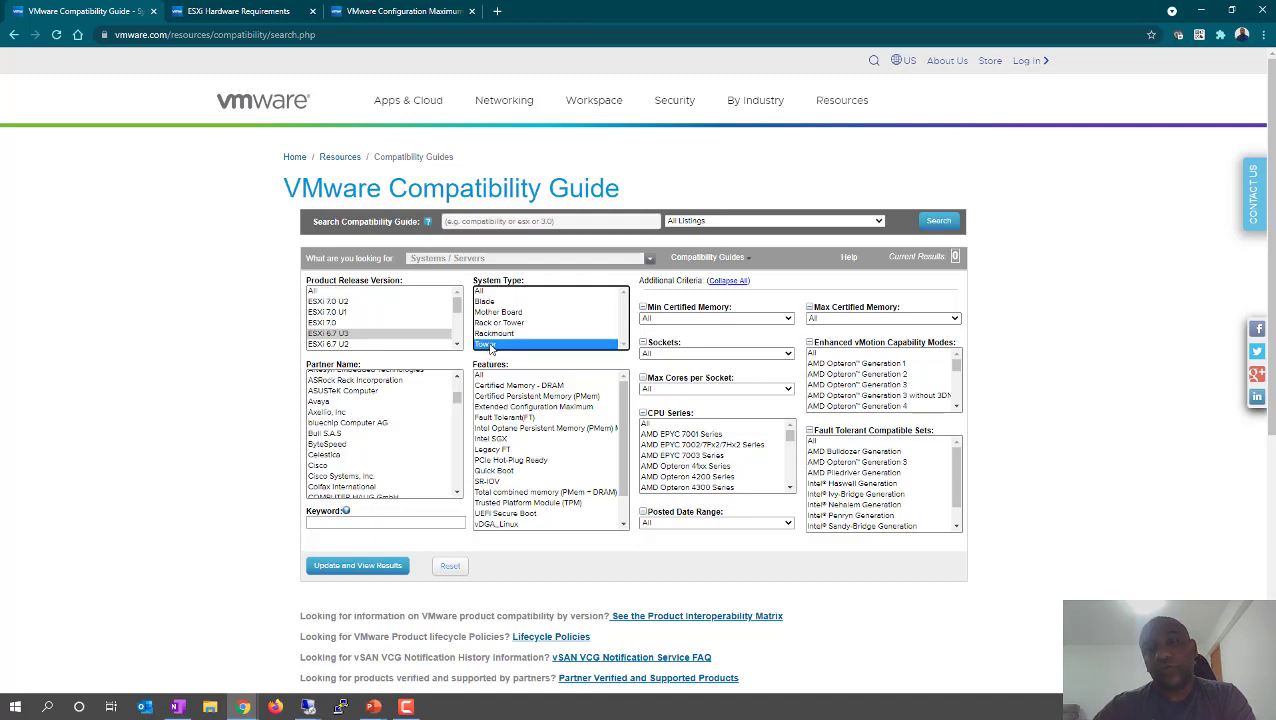
click(503, 335)
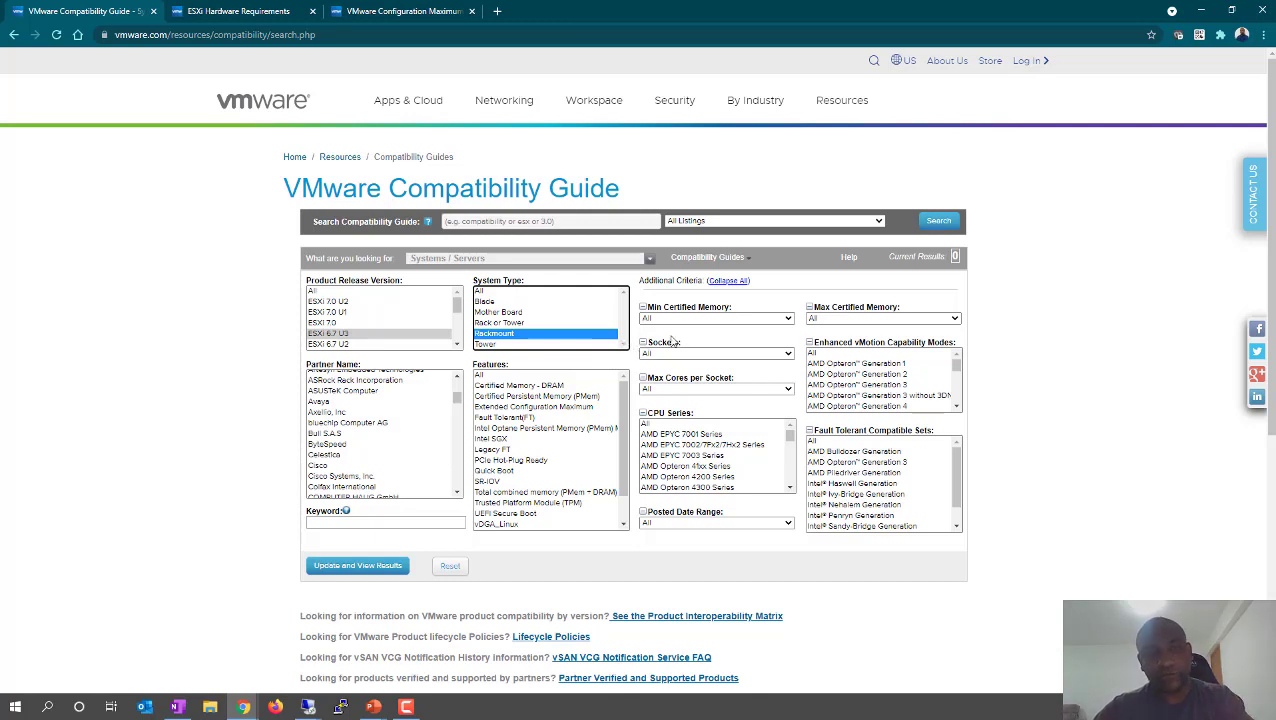
click(516, 323)
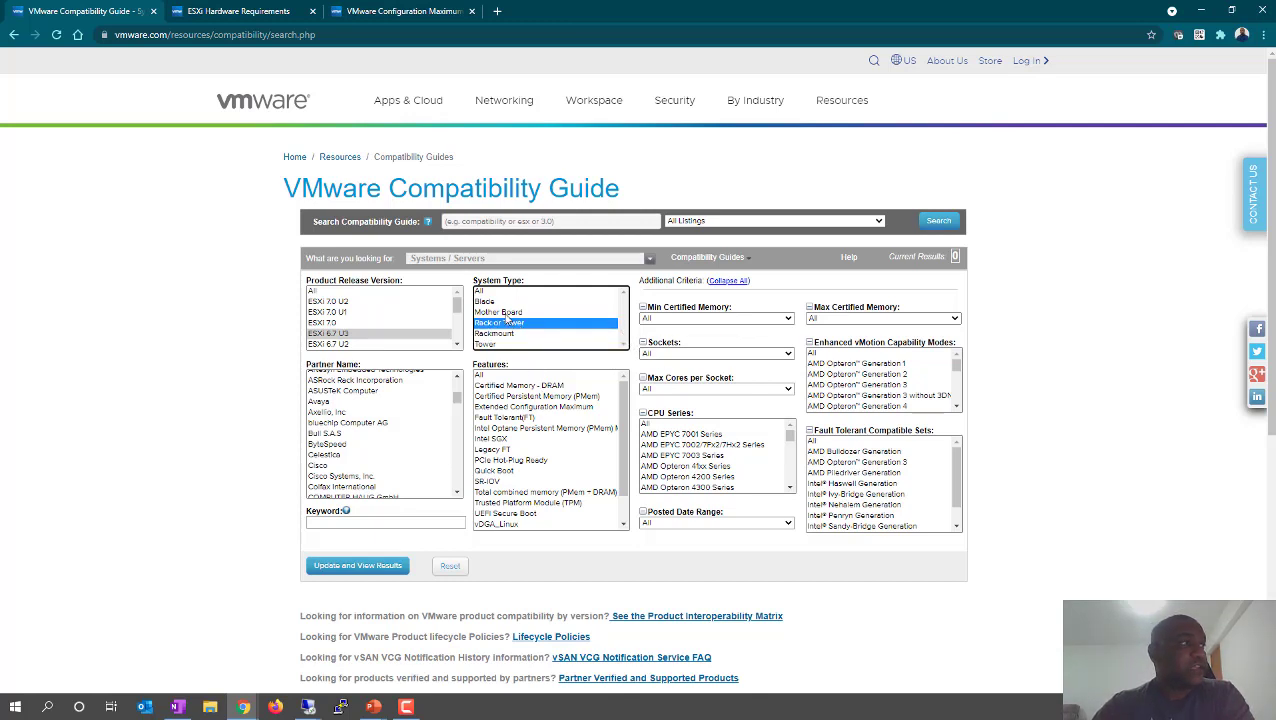
click(504, 314)
click(504, 324)
click(499, 334)
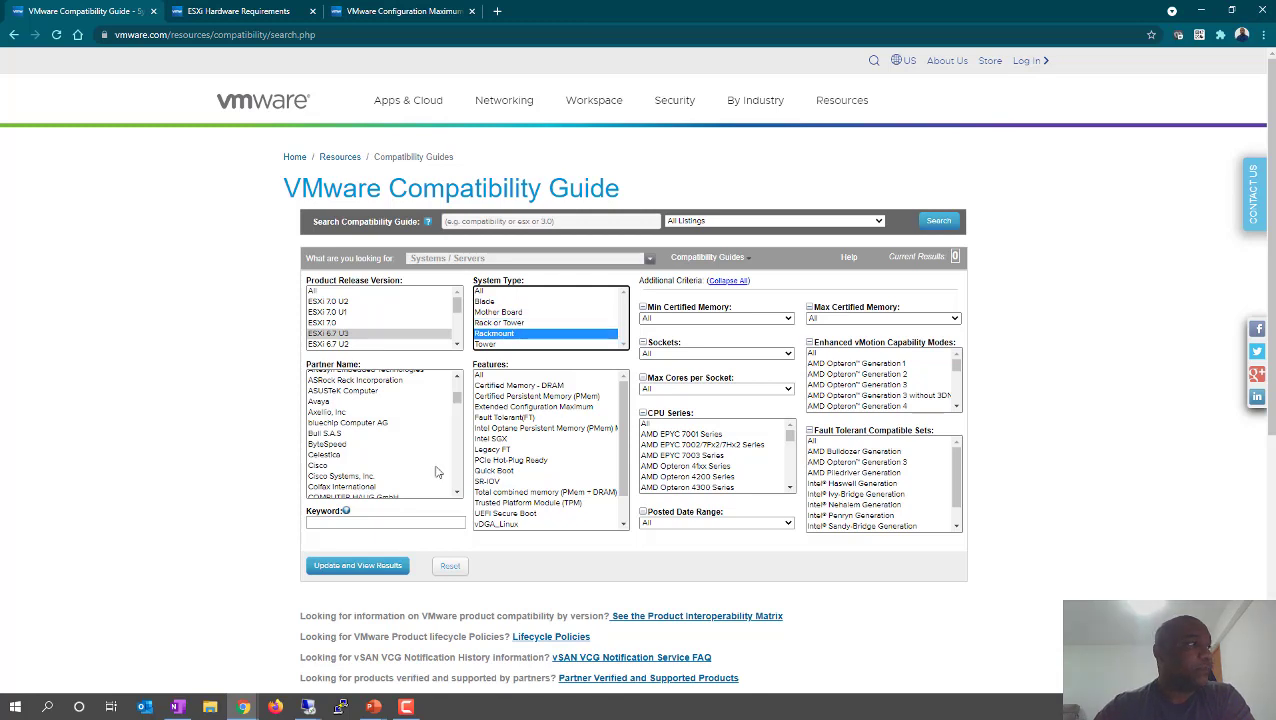
click(346, 425)
- Choose Dell as the partner and try the PMem, Fault Tolerant and Extended Configuration Maximum features
scroll(345, 428, down, 5)
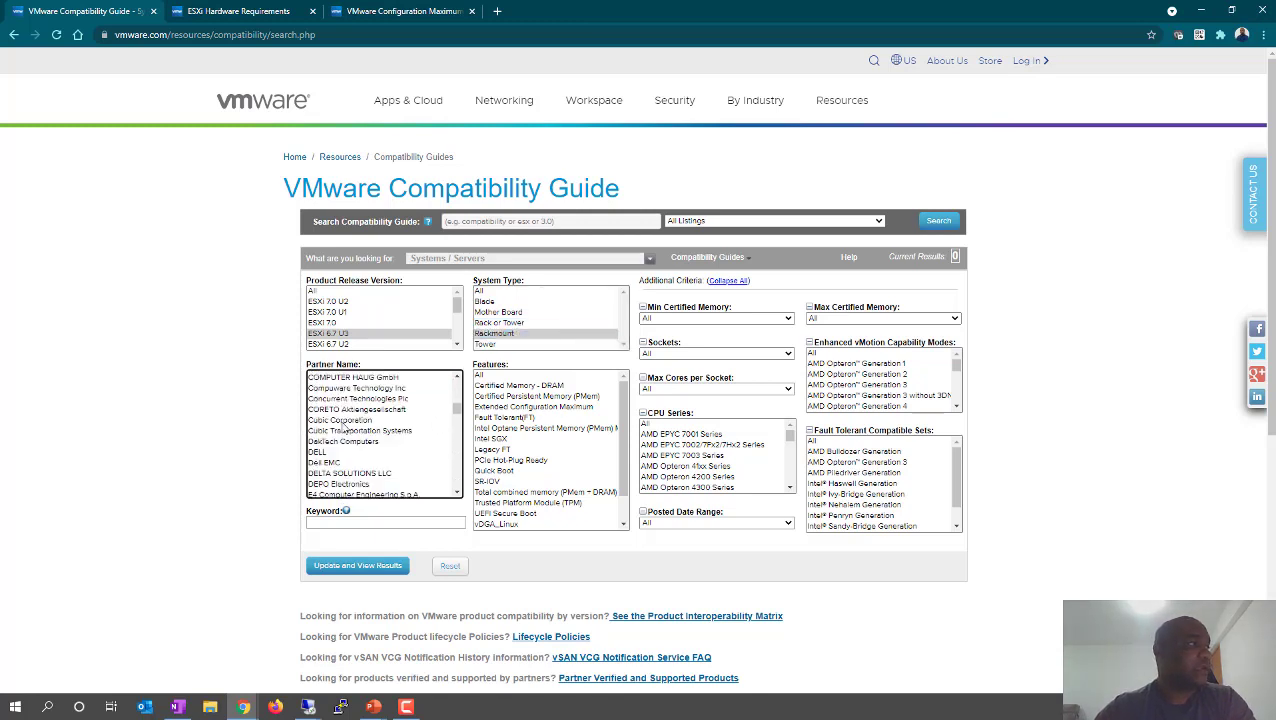
click(321, 440)
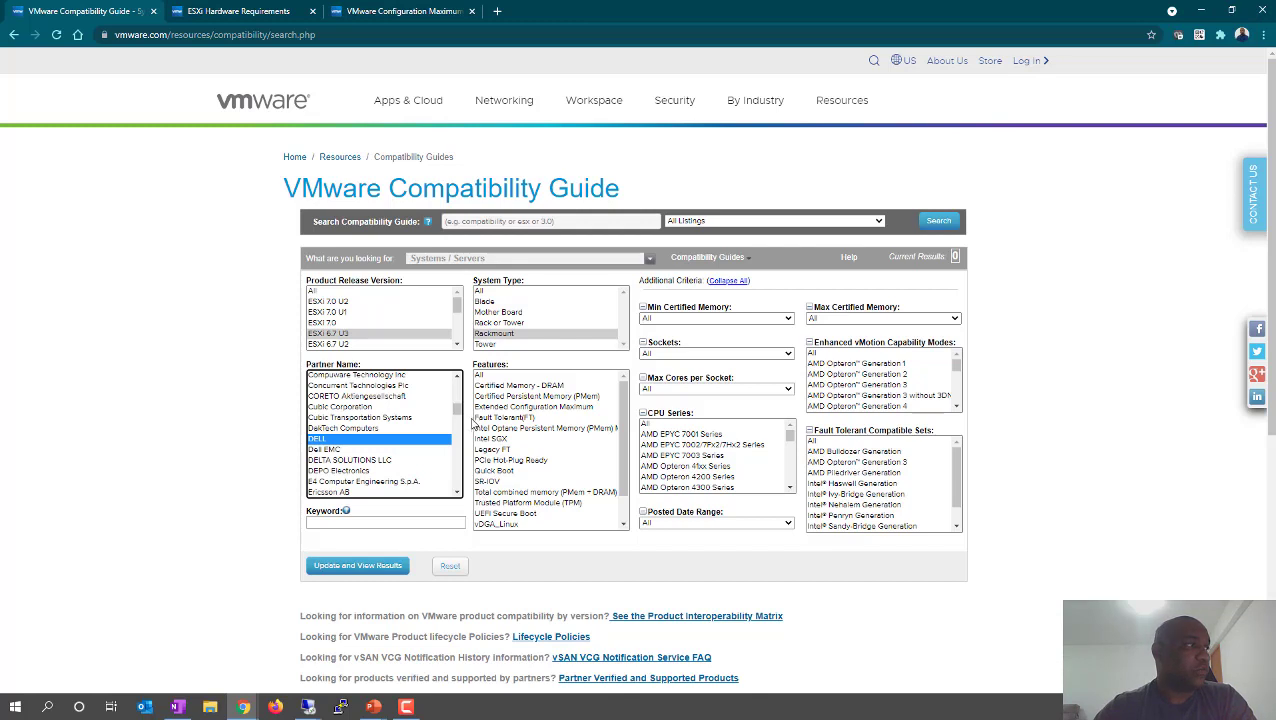
click(523, 398)
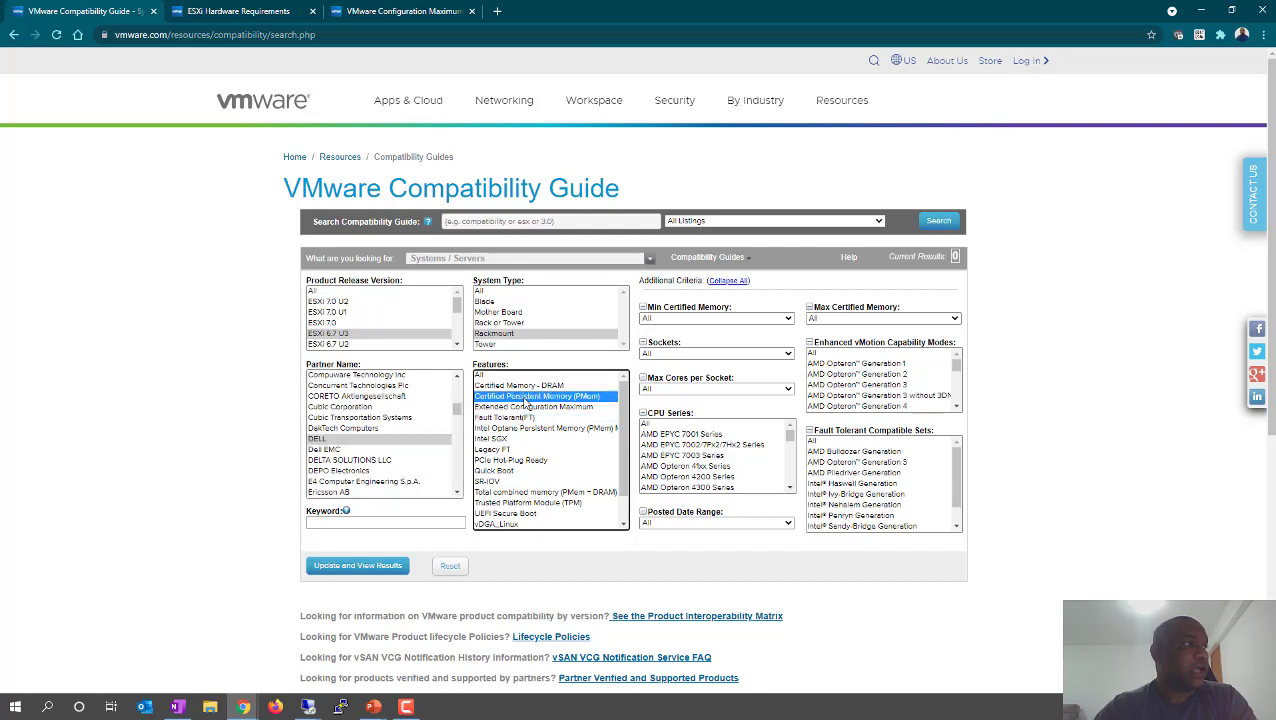
click(521, 419)
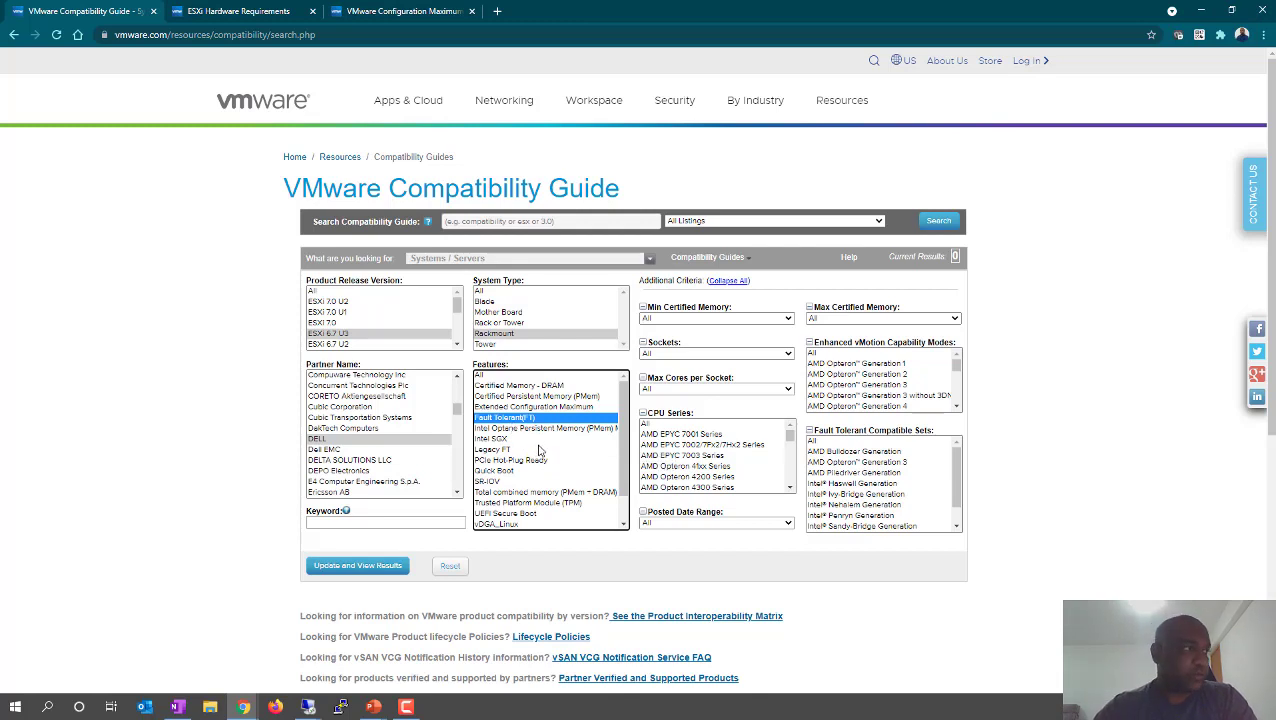
click(520, 397)
click(528, 418)
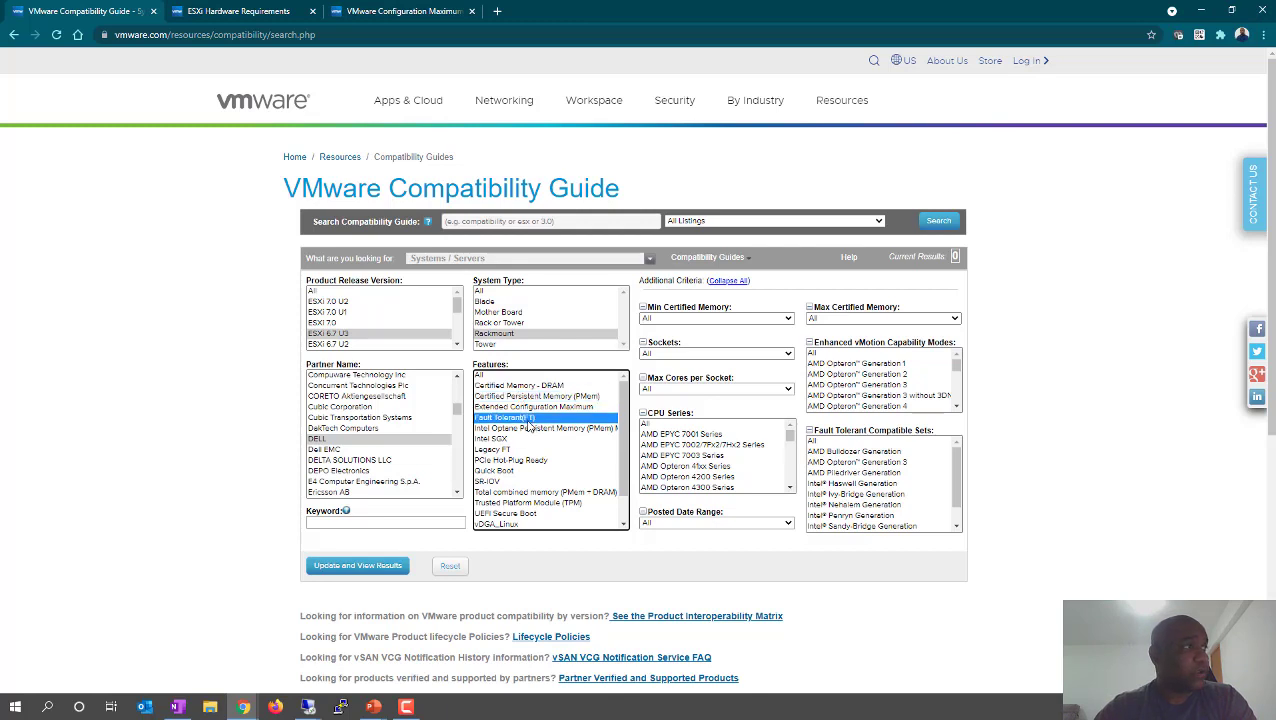
click(550, 408)
- Try the DRAM, Optane and Legacy FT features, reset Features to All, and run the search
click(525, 387)
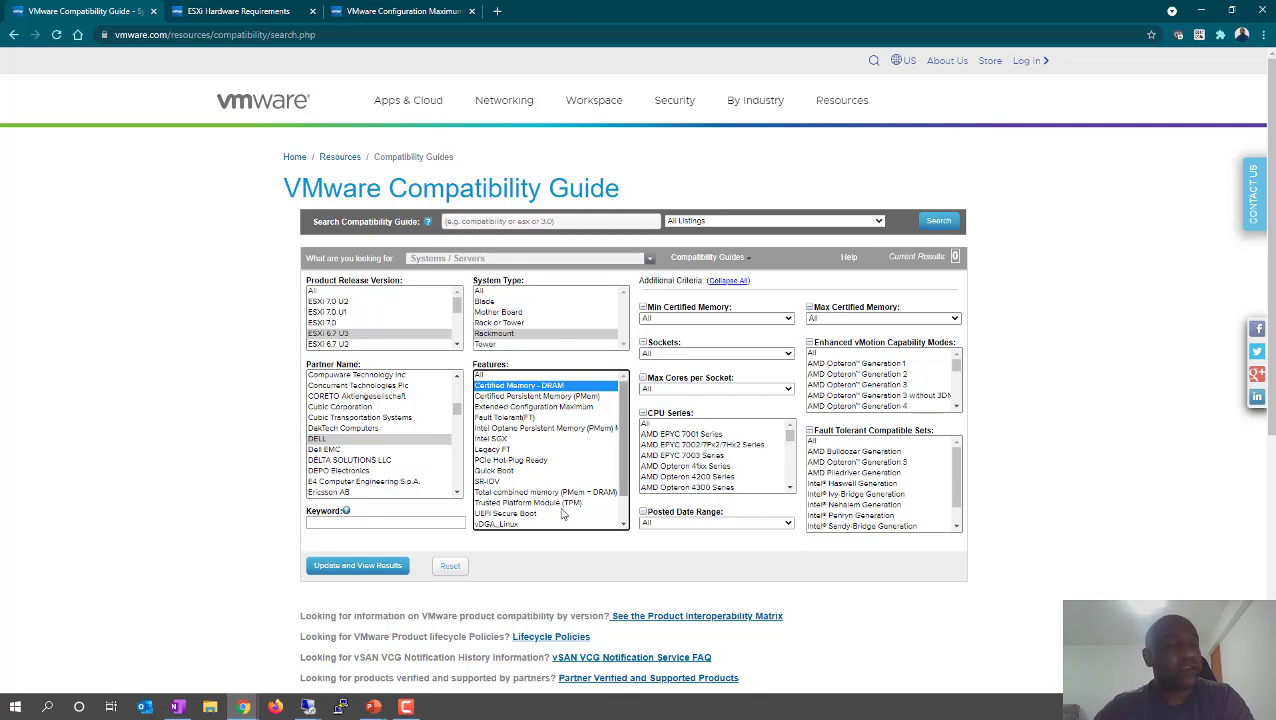
click(516, 428)
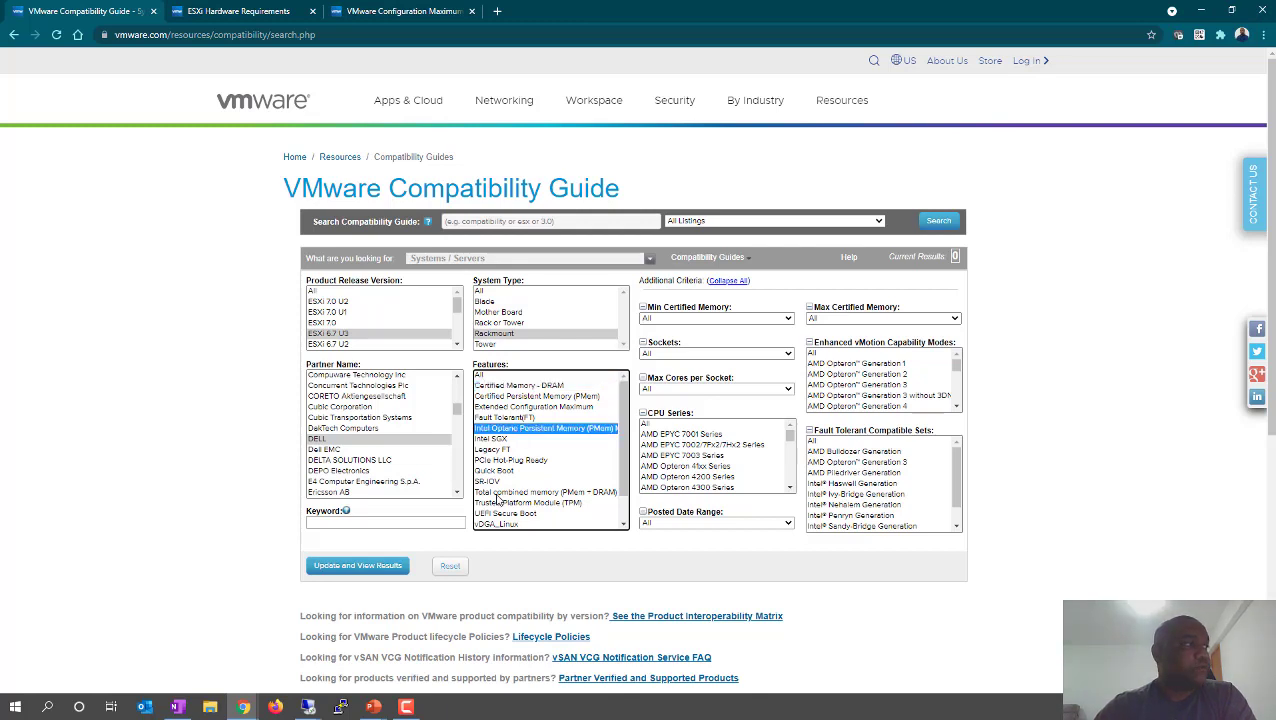
click(496, 450)
click(497, 430)
click(503, 418)
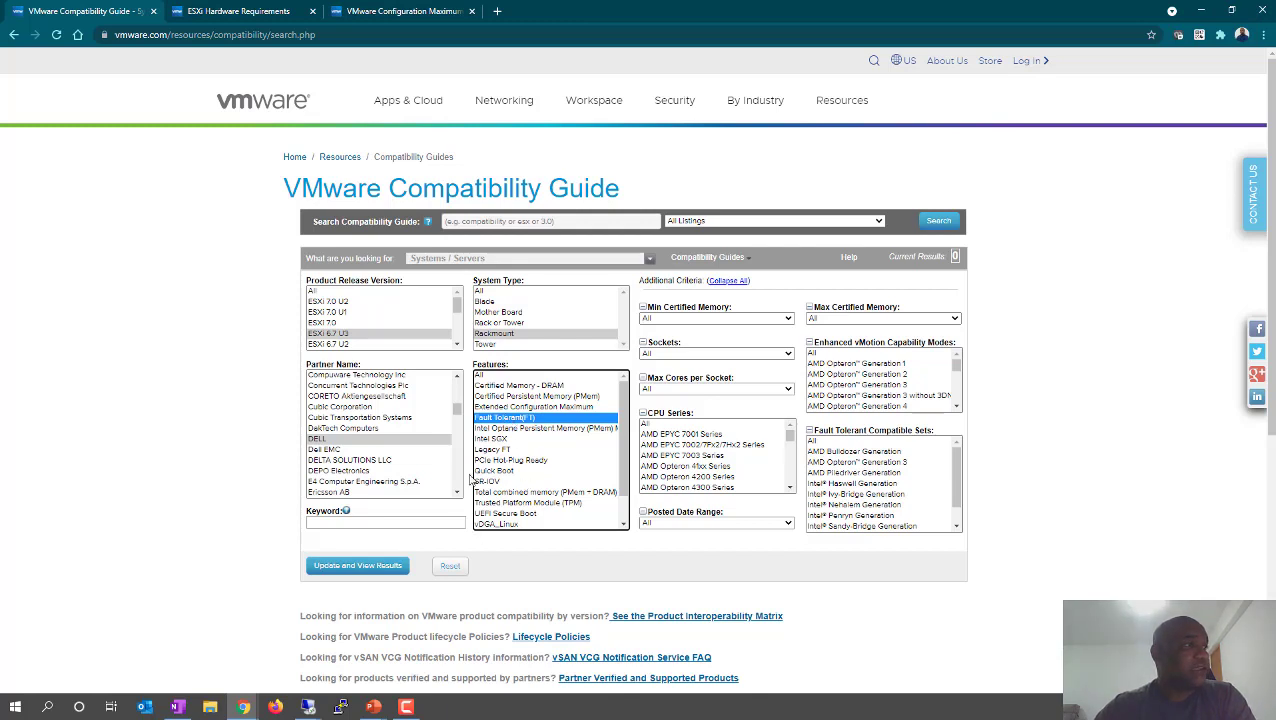
click(482, 376)
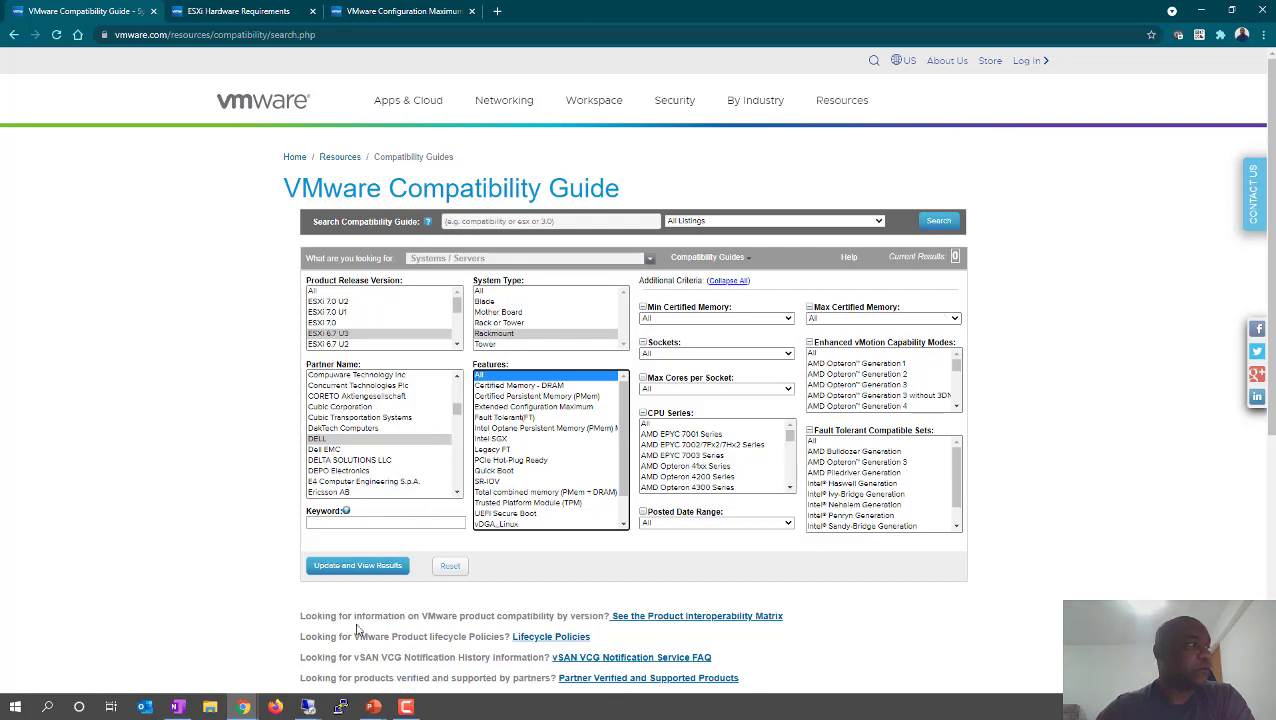
click(346, 567)
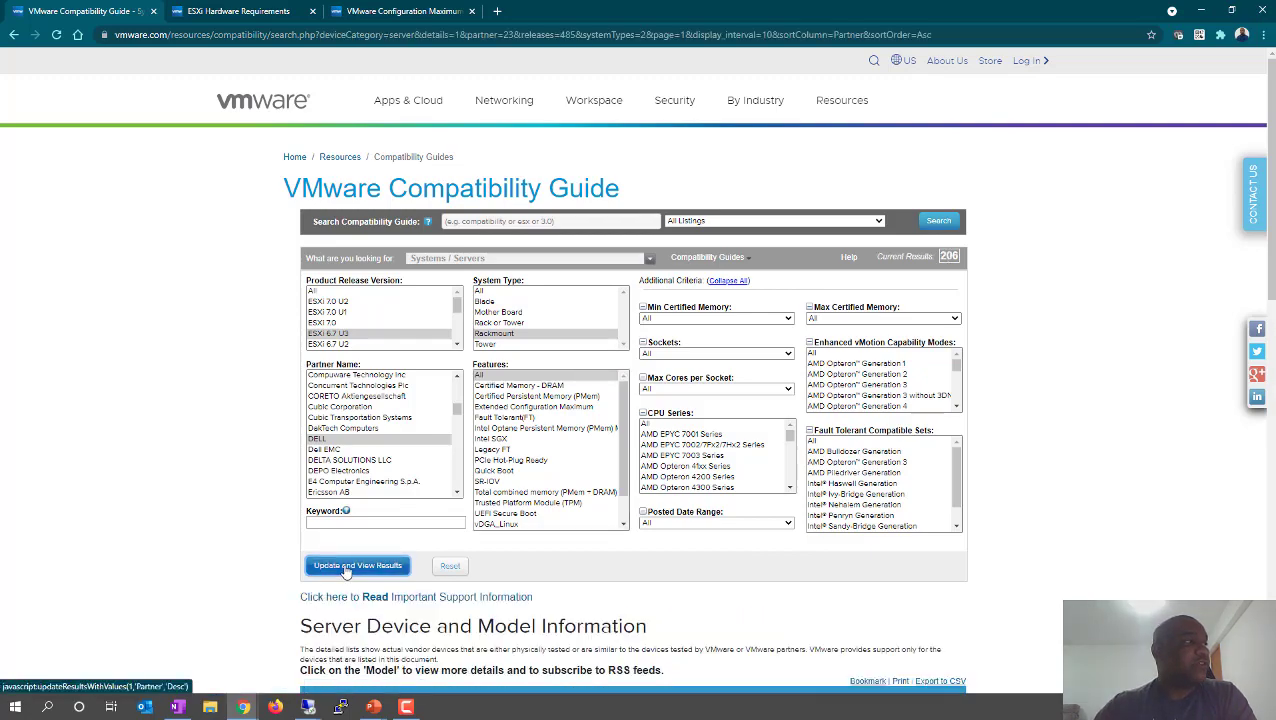
- Go to page 11 of the Dell results and open the PowerEdge R840 details
scroll(437, 440, up, 2)
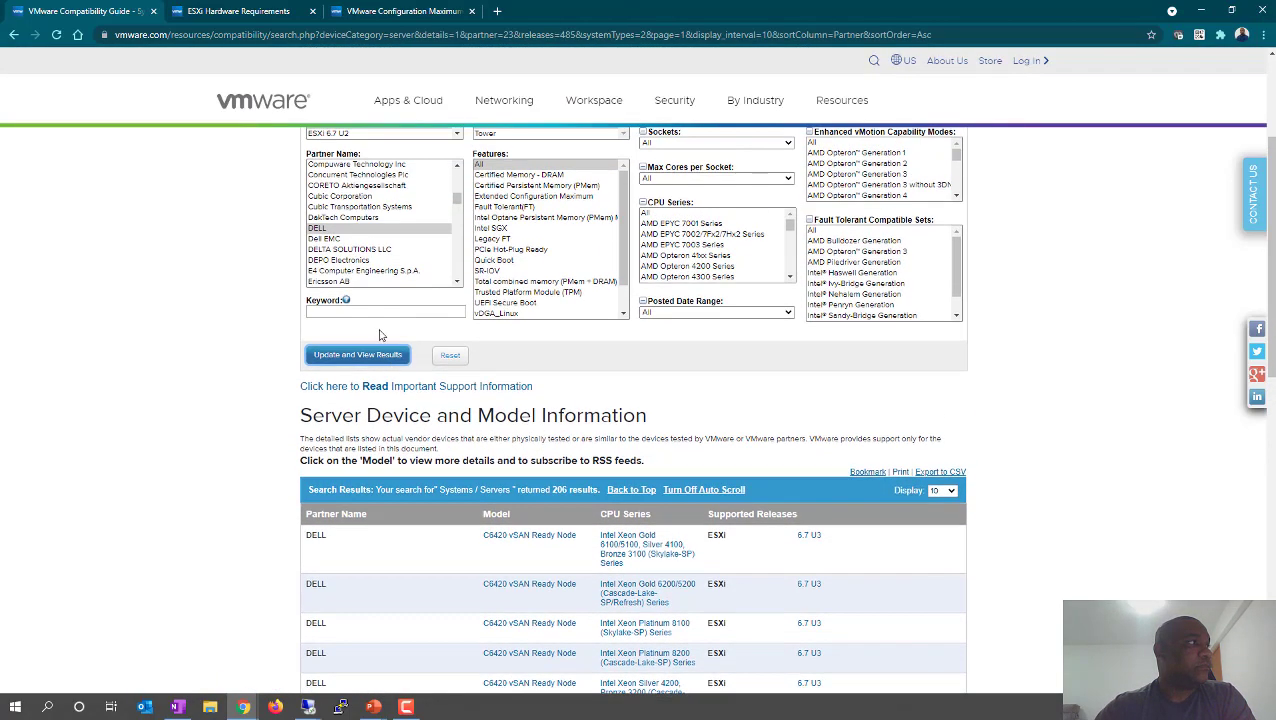
scroll(375, 230, up, 4)
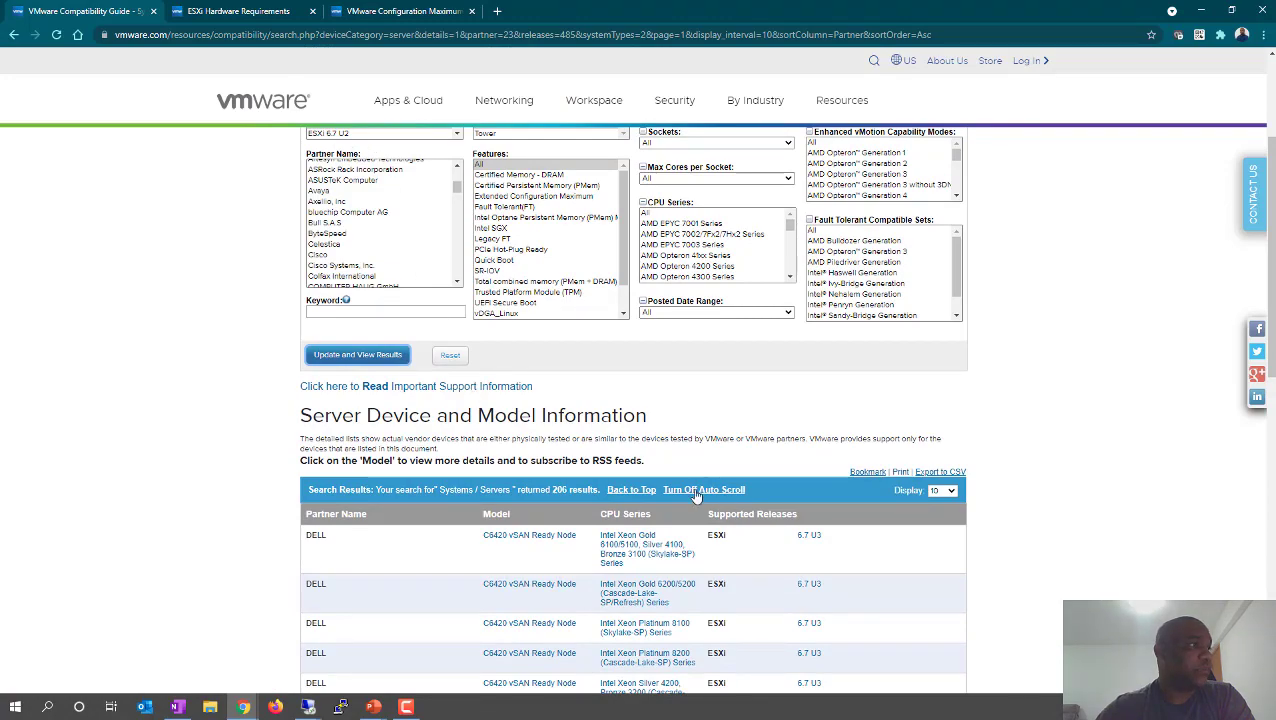
scroll(900, 520, down, 2)
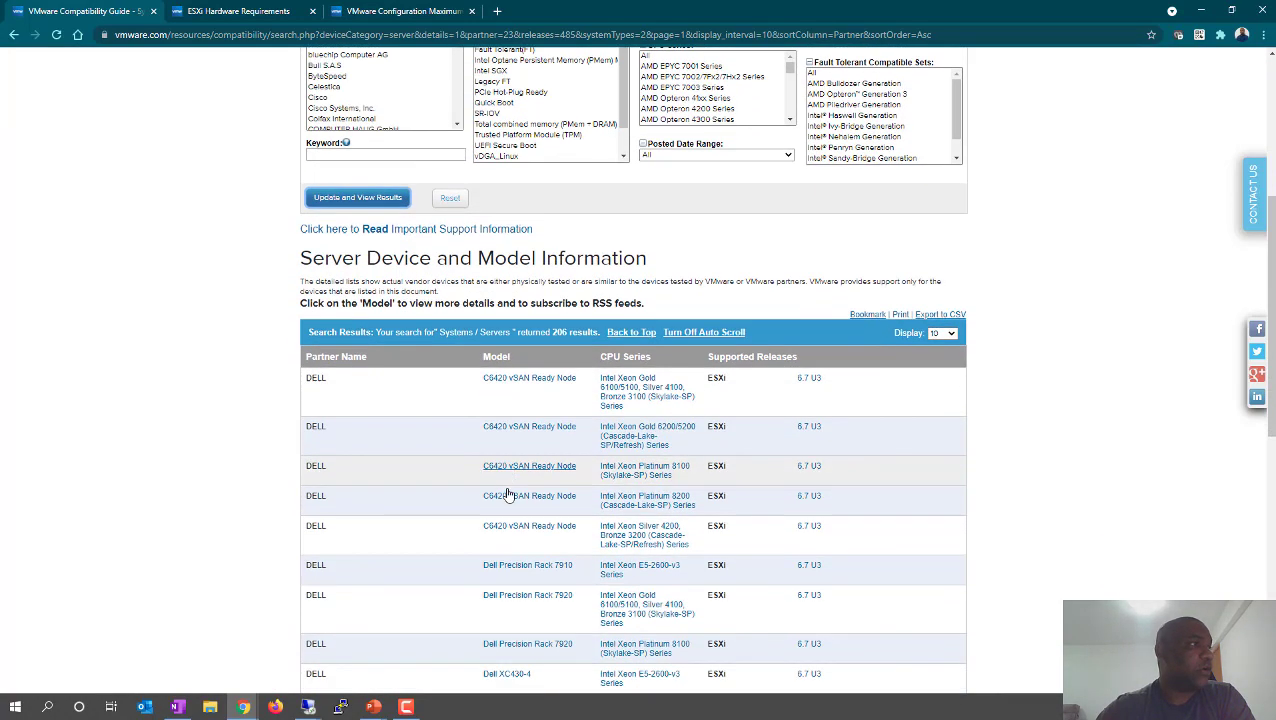
scroll(507, 495, down, 3)
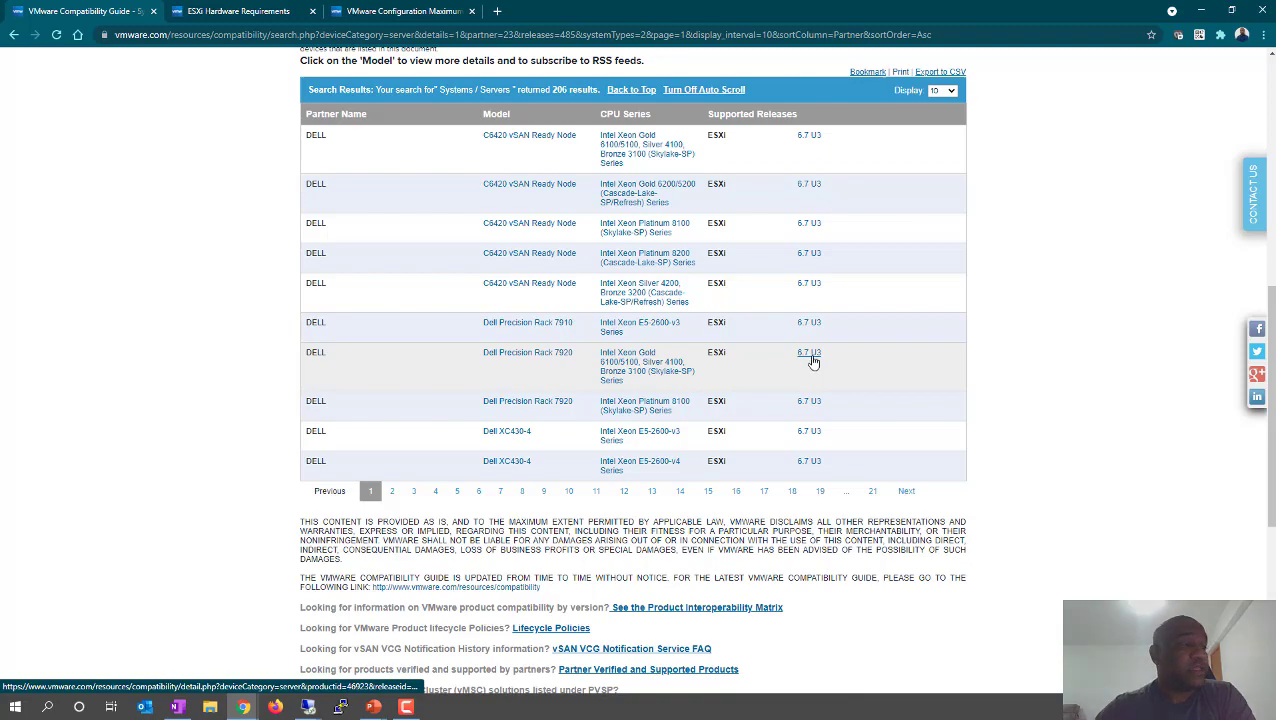
scroll(707, 345, up, 1)
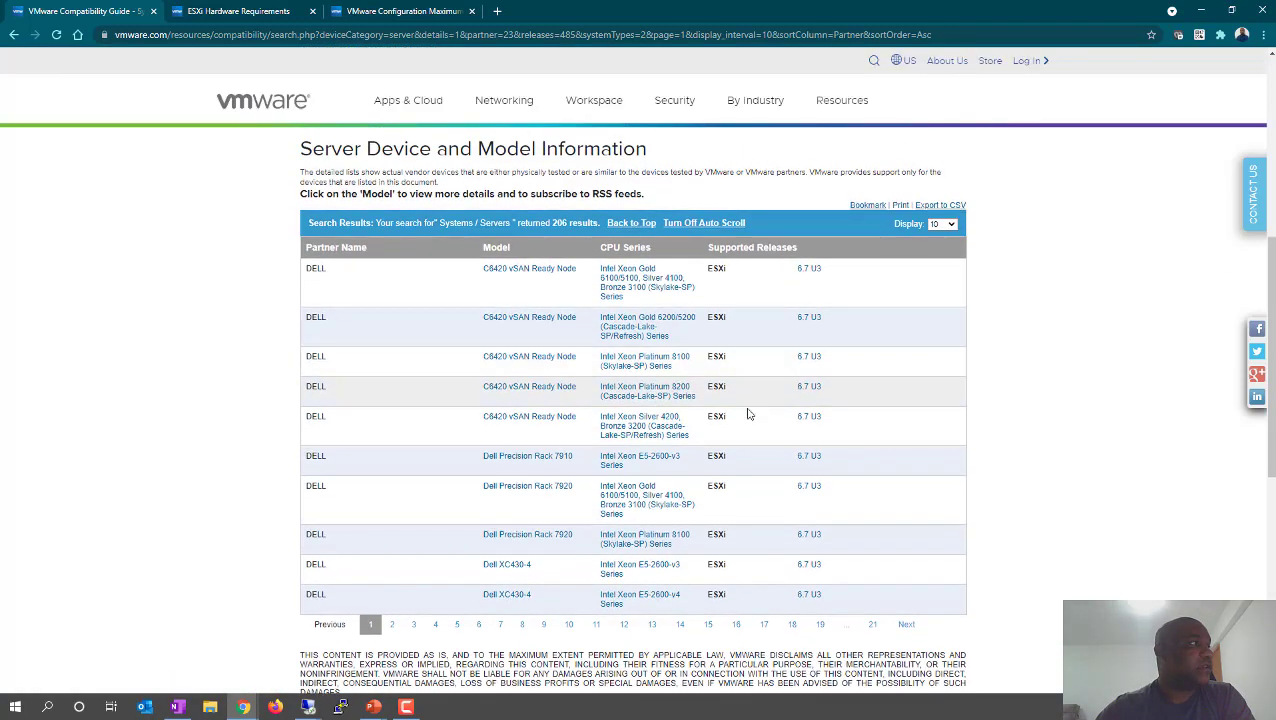
scroll(749, 413, down, 3)
click(595, 358)
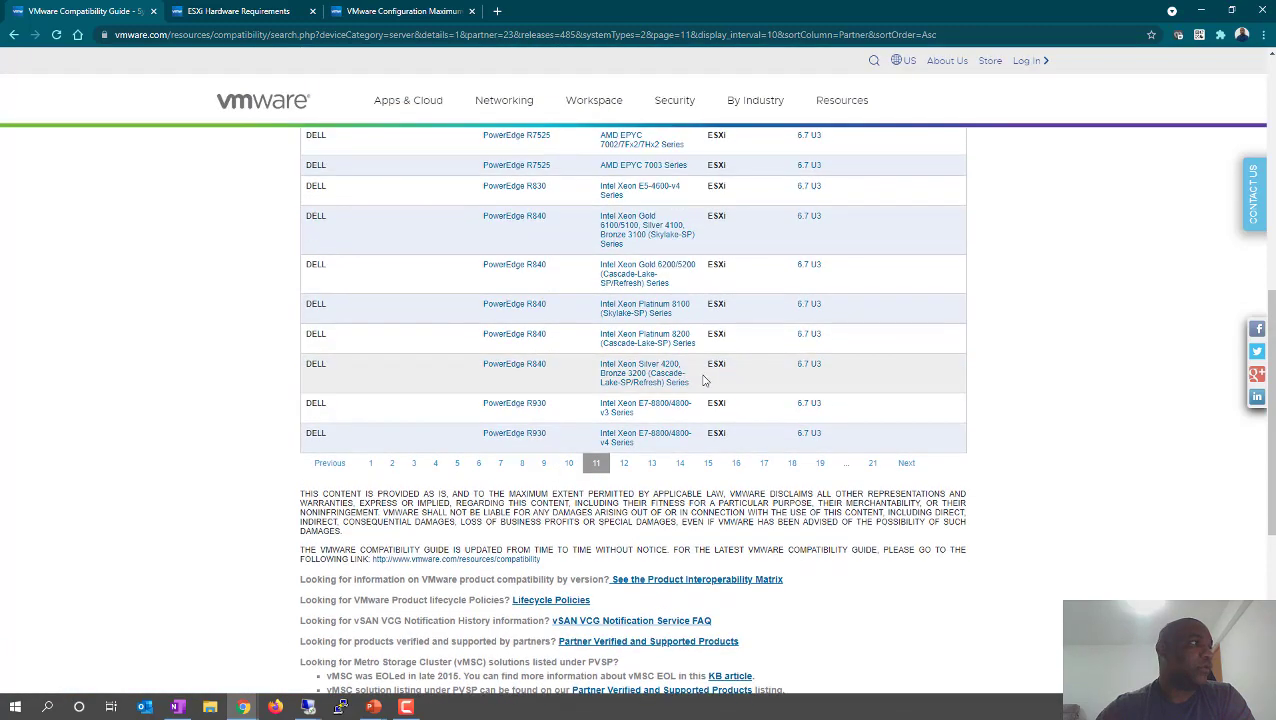
scroll(655, 380, down, 1)
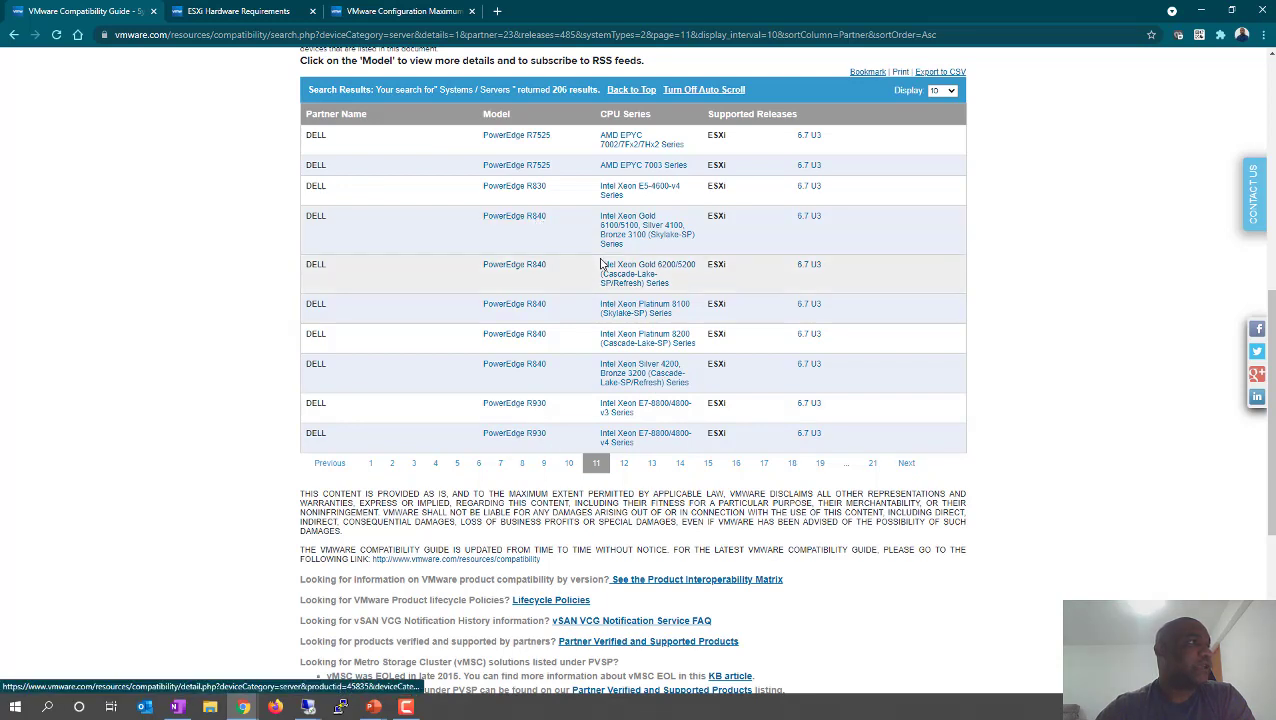
click(510, 220)
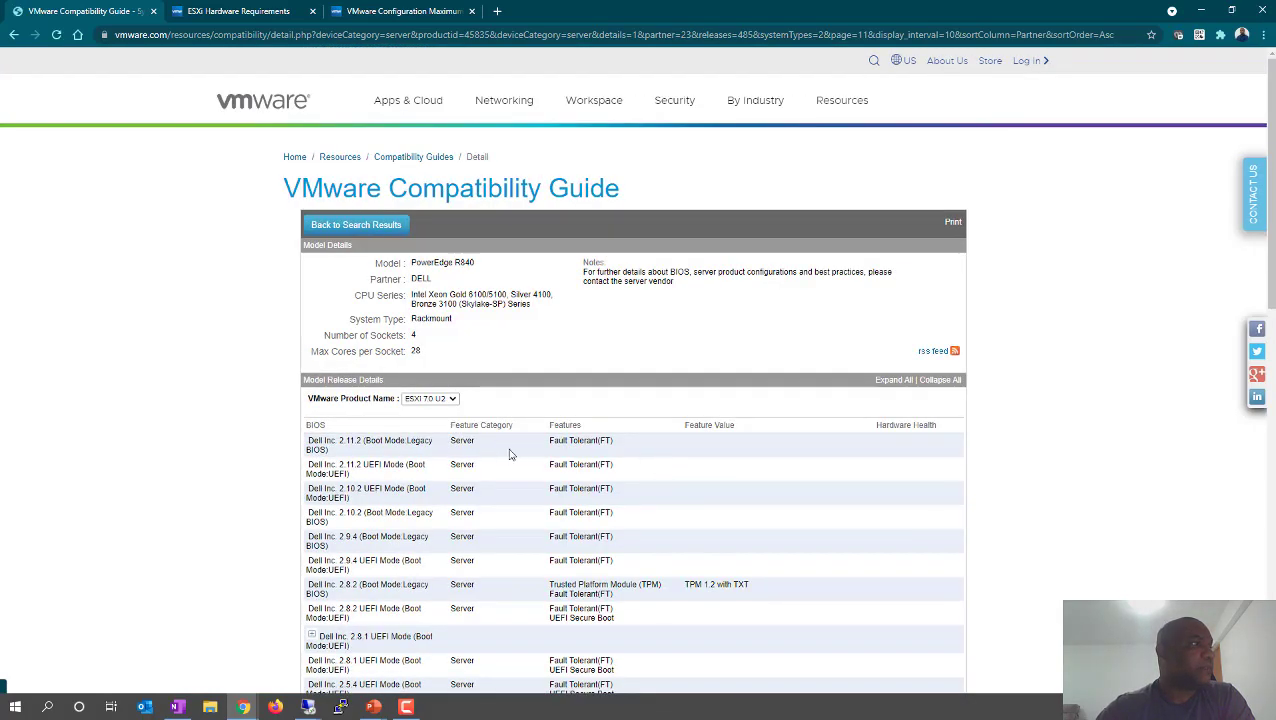
scroll(525, 428, down, 1)
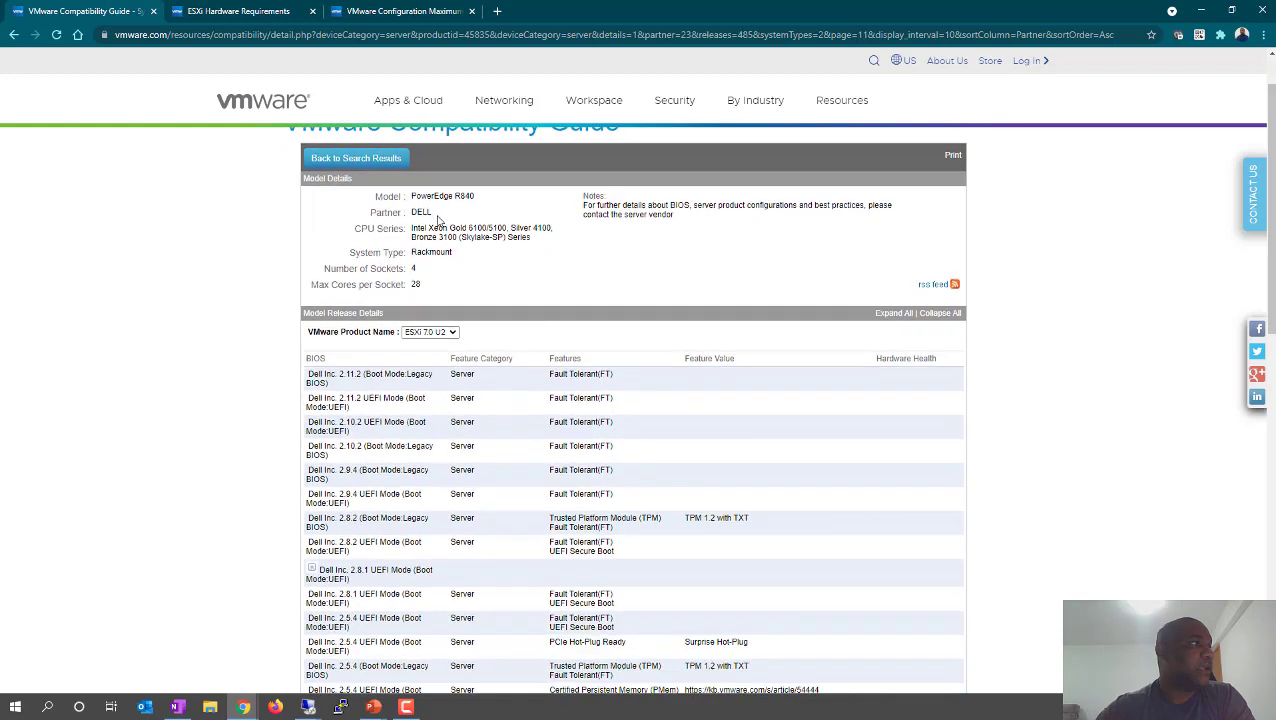
drag(475, 196, 484, 270)
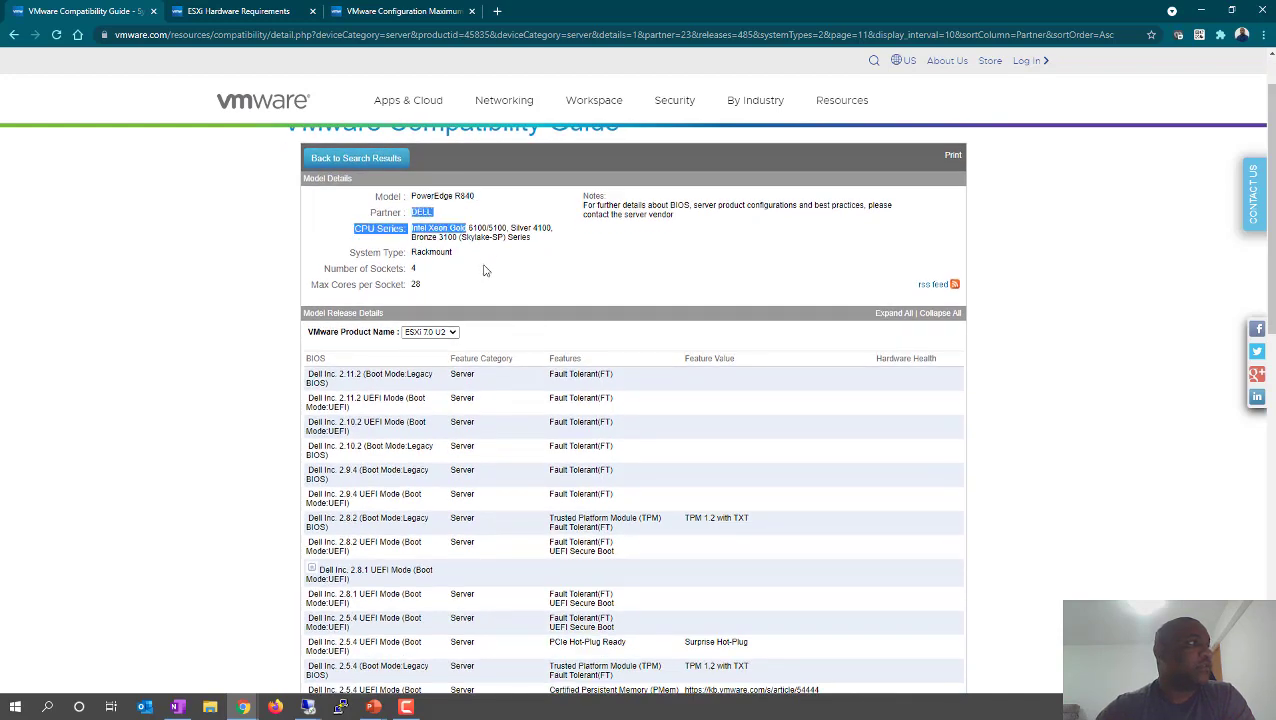
click(486, 270)
double_click(415, 268)
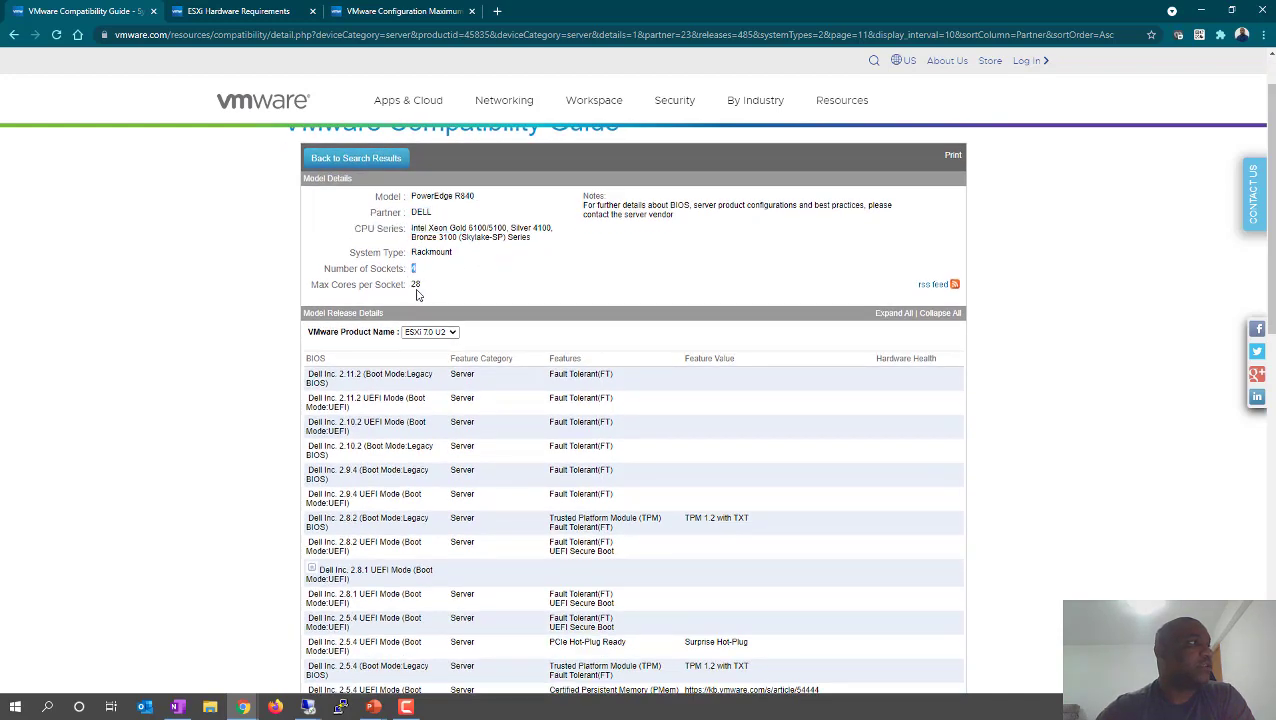
double_click(415, 285)
drag(425, 228, 585, 255)
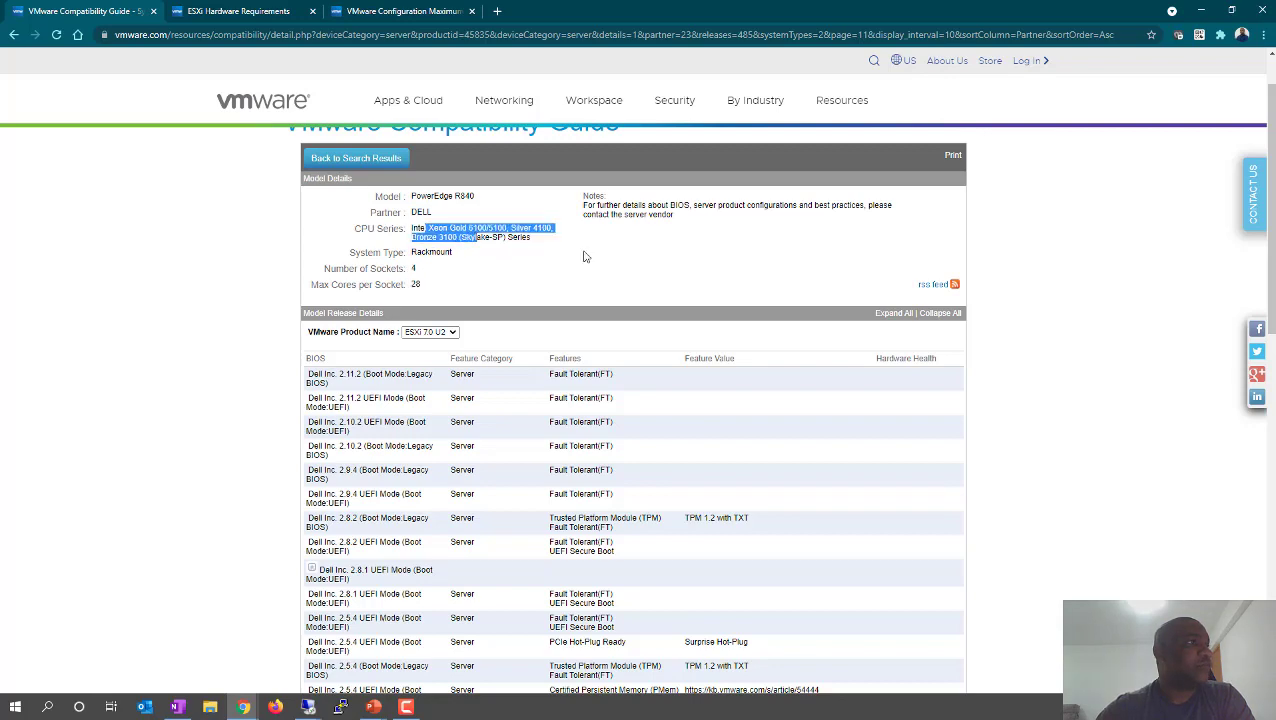
click(679, 315)
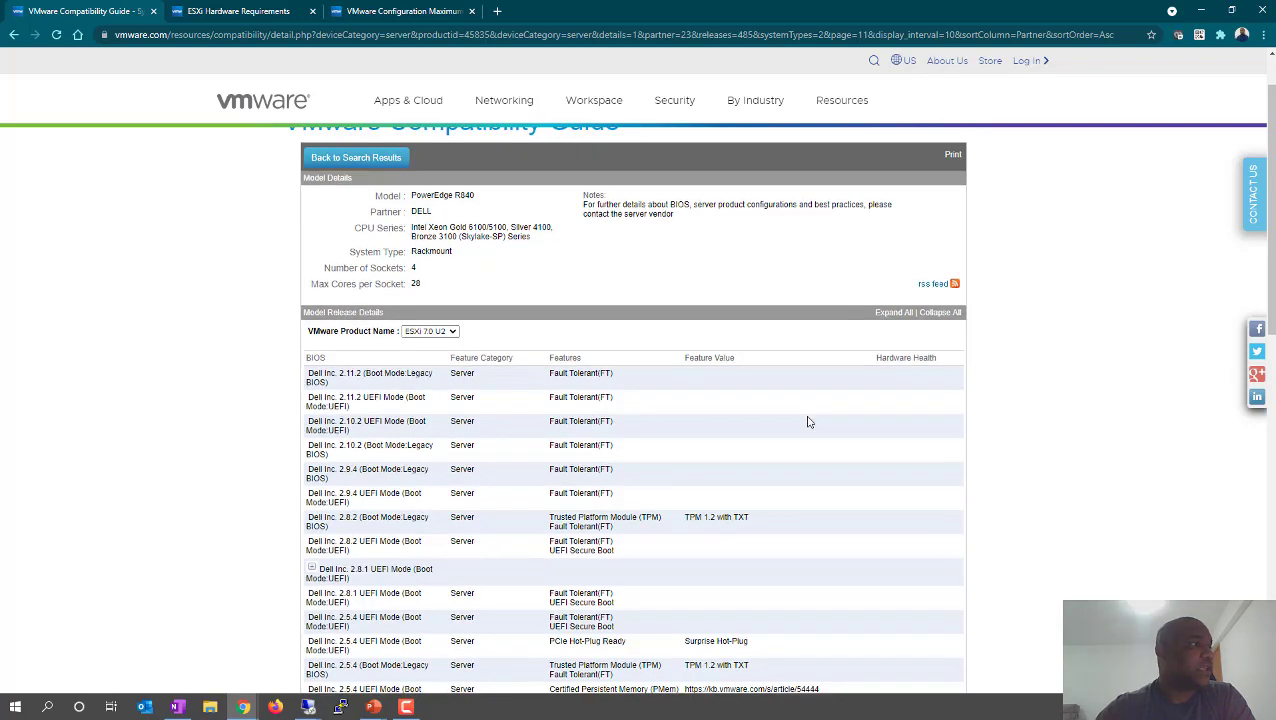
scroll(809, 415, down, 1)
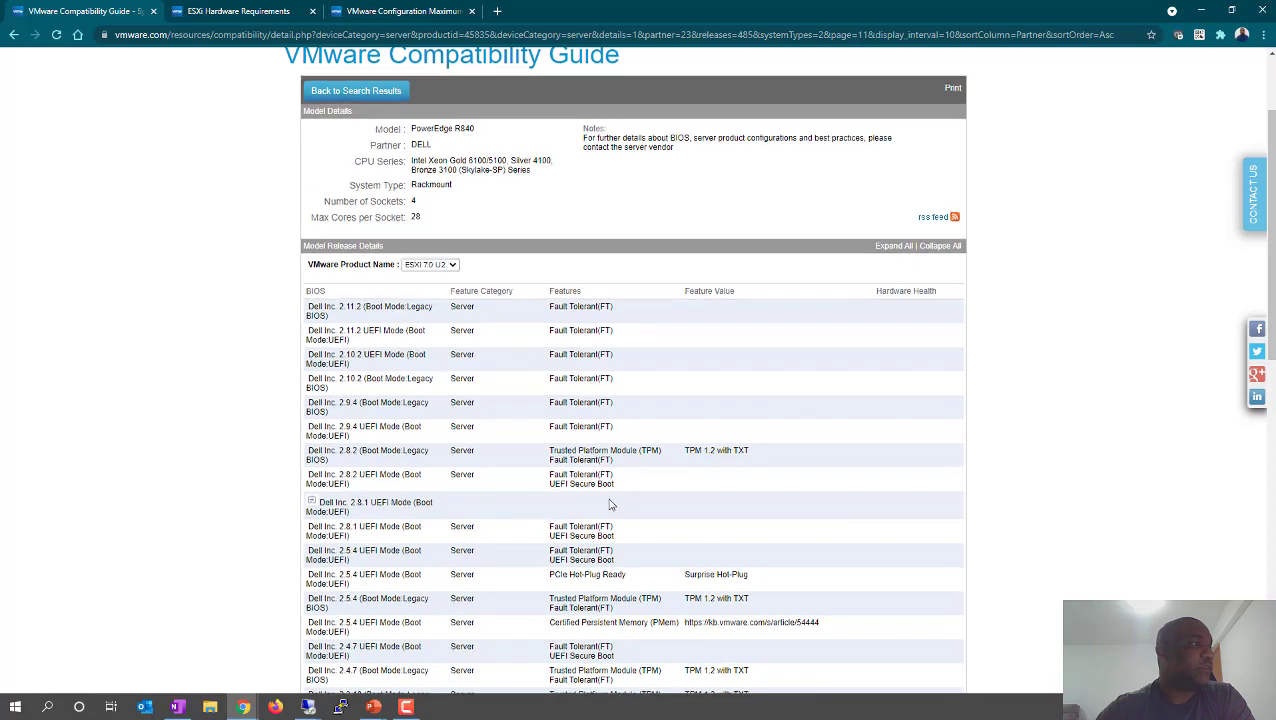
scroll(607, 504, down, 10)
scroll(604, 500, up, 1)
scroll(604, 500, up, 10)
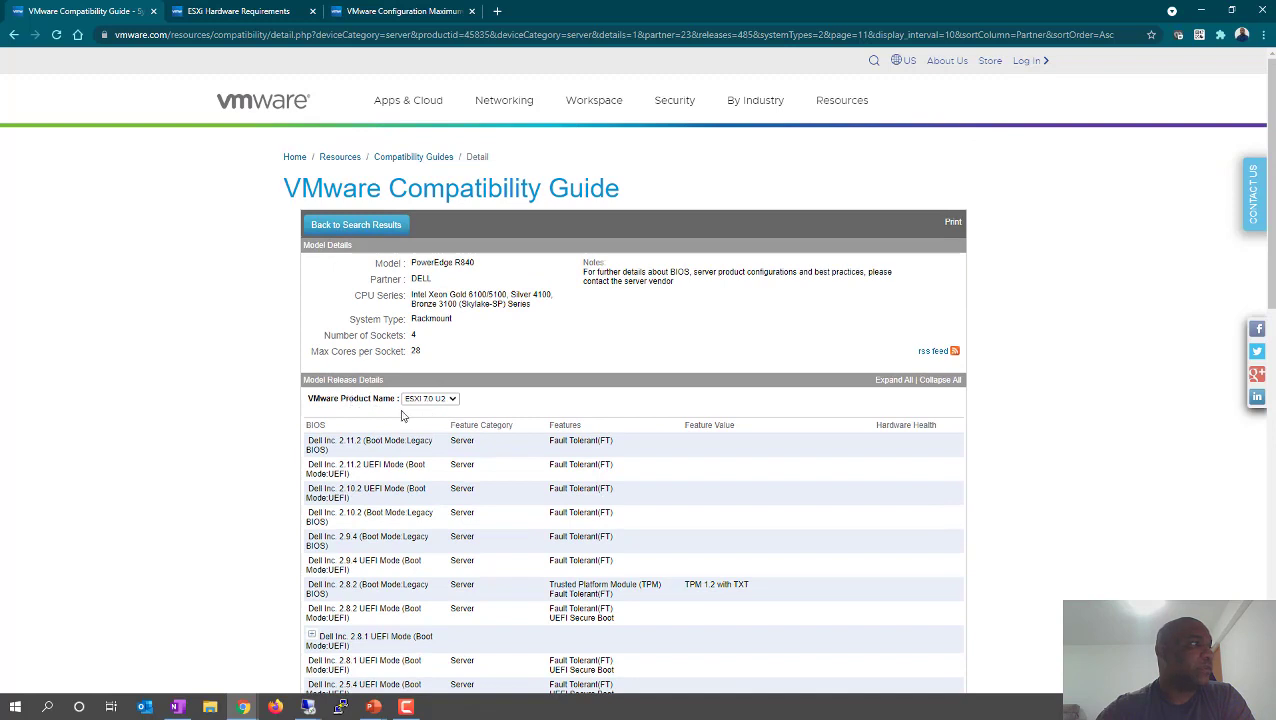
- Switch the PowerEdge R840 listing to ESXi 6.7 U3 and scroll the BIOS table
click(440, 399)
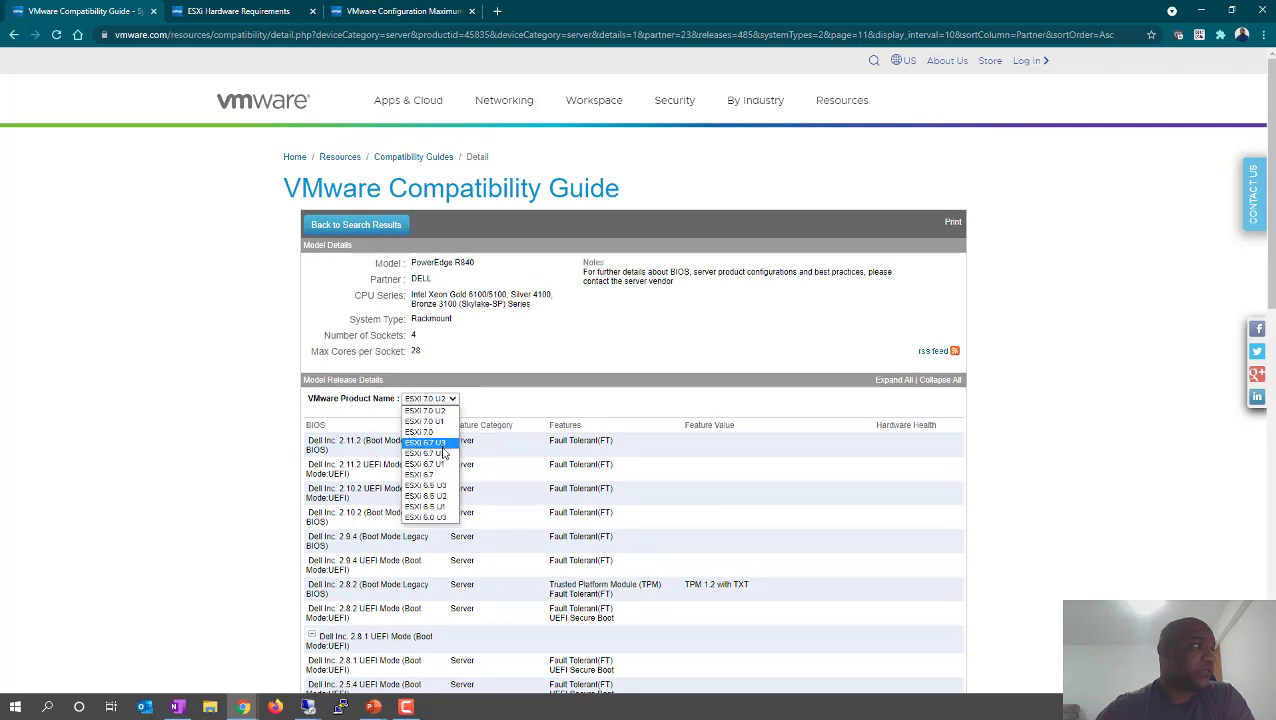
click(430, 442)
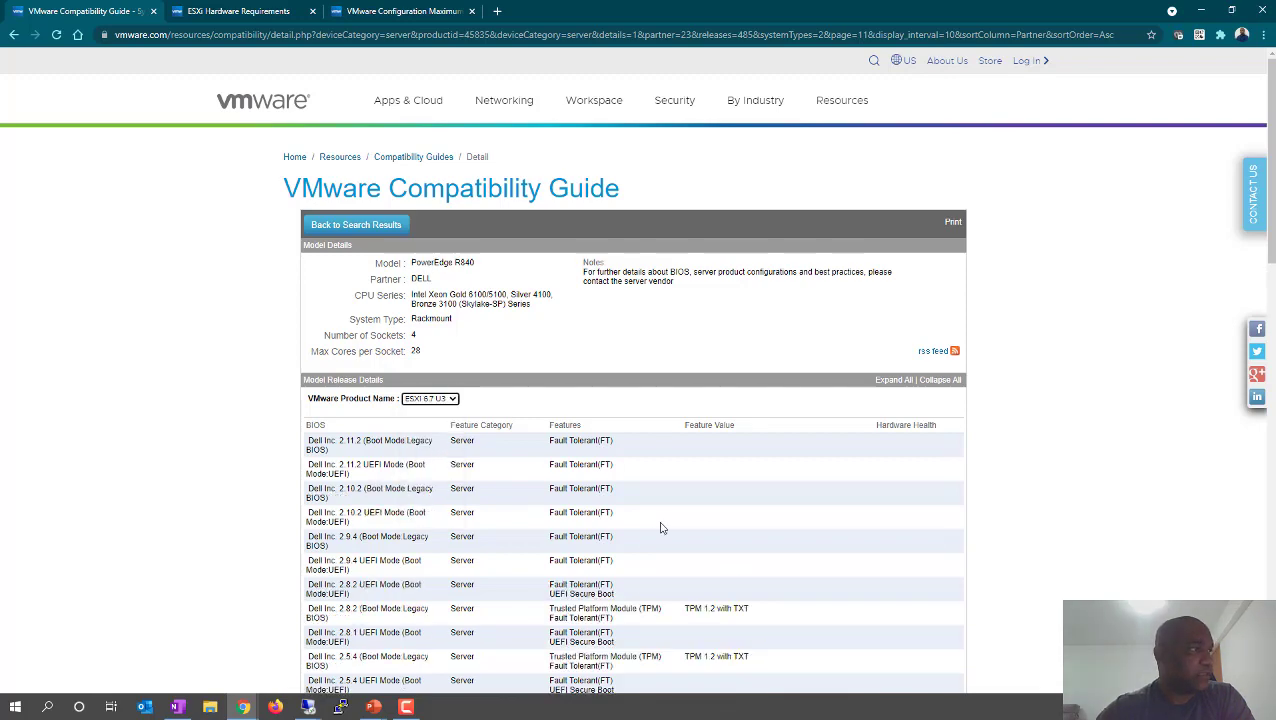
scroll(641, 535, down, 3)
scroll(445, 420, up, 2)
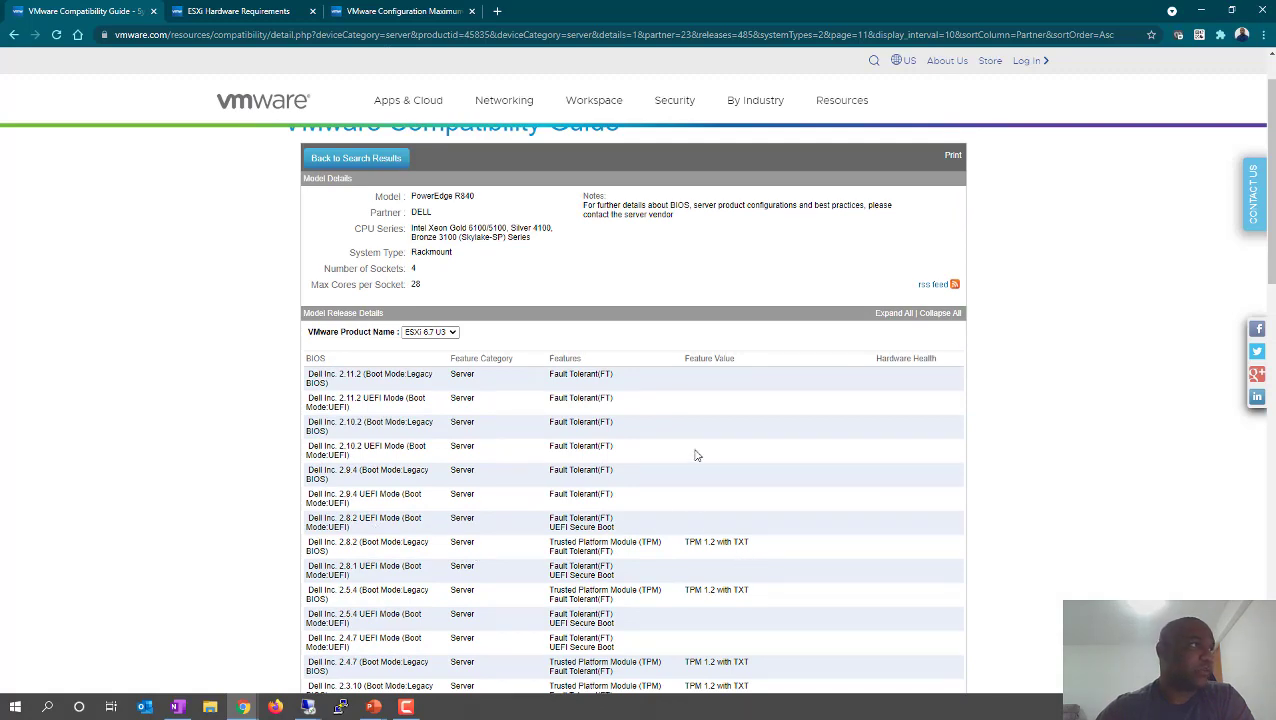
scroll(550, 490, down, 1)
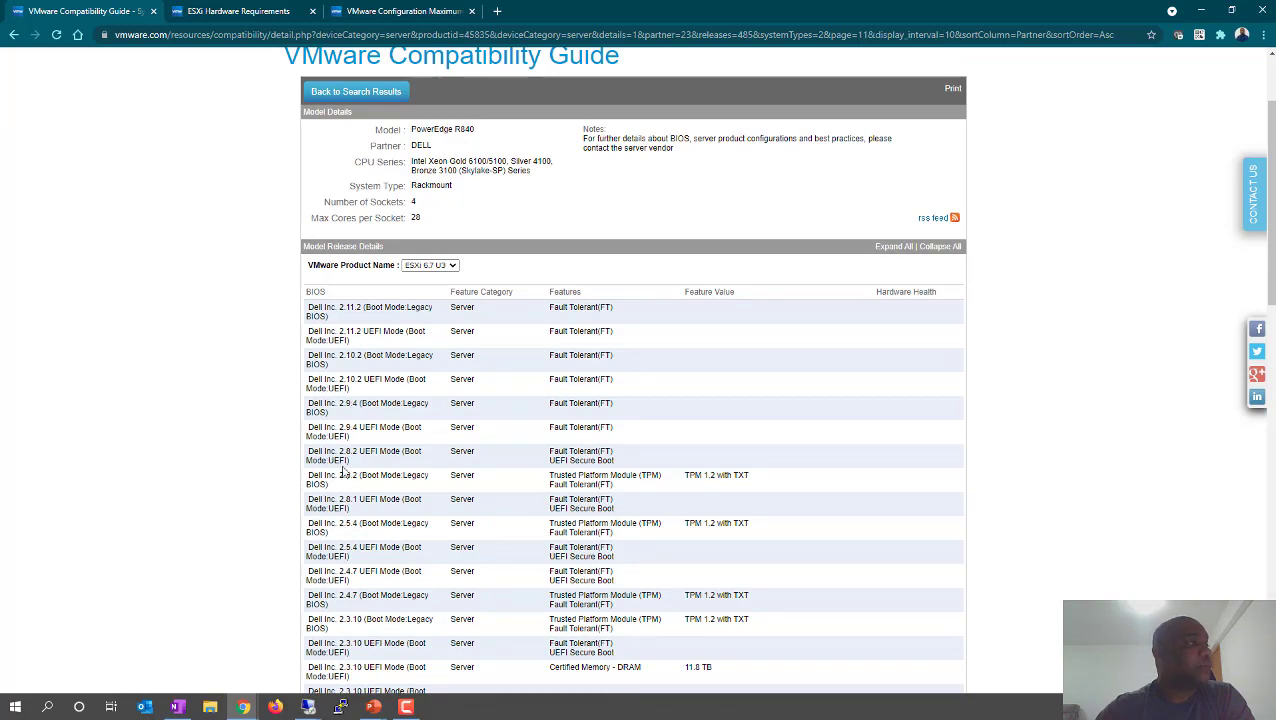
- Highlight Legacy in the 2.5.4 row and other model text, then clear the selection
double_click(418, 523)
scroll(641, 544, down, 3)
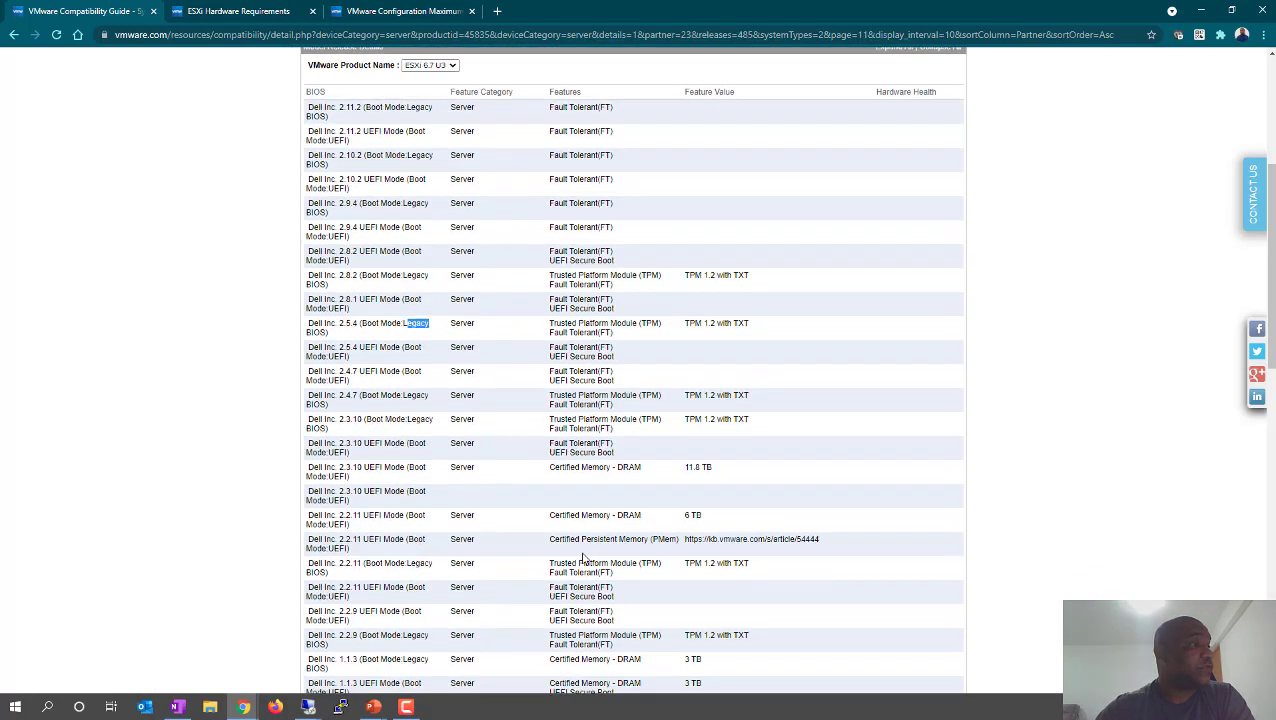
scroll(583, 558, down, 5)
scroll(645, 568, up, 5)
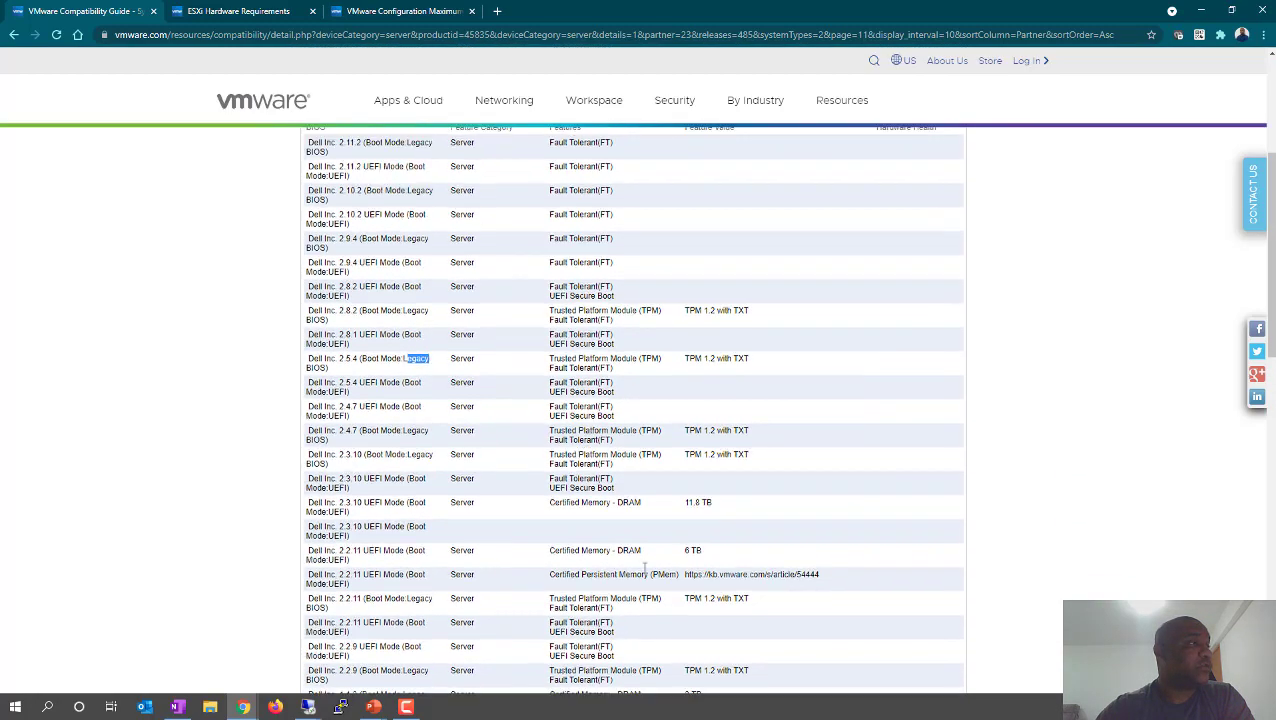
scroll(645, 566, up, 4)
drag(411, 260, 507, 271)
click(508, 272)
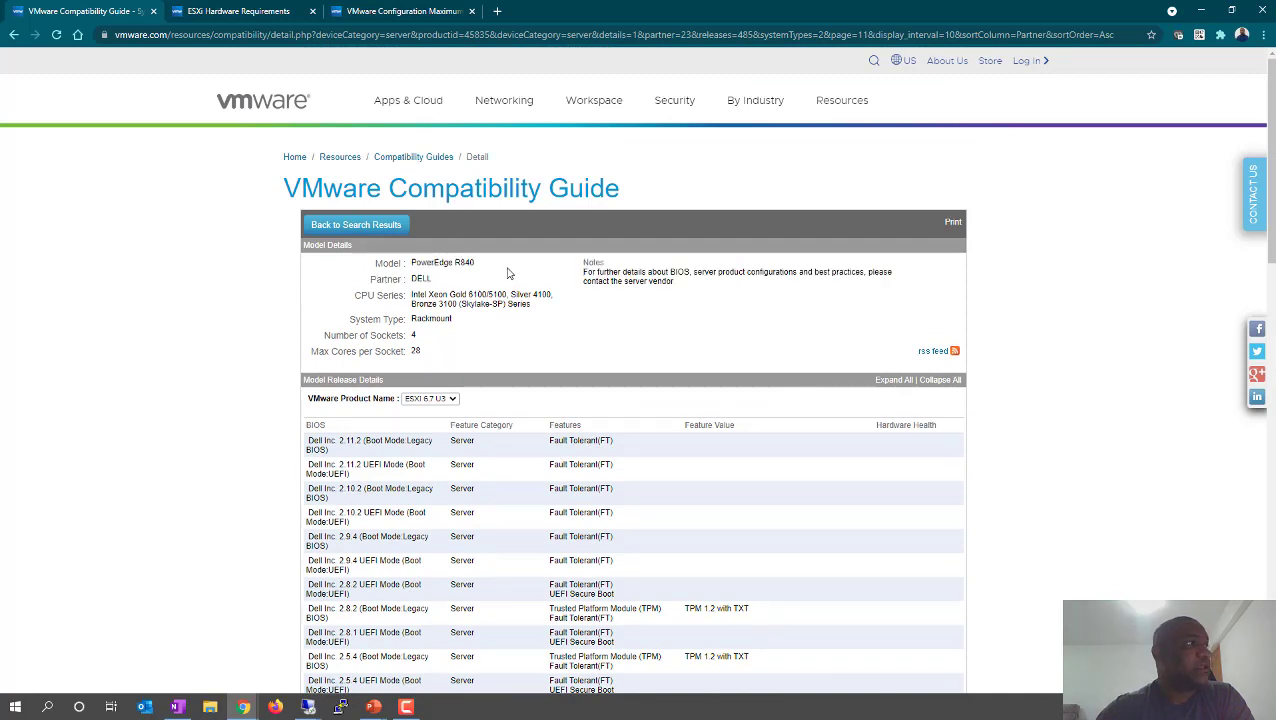
- Switch the BIOS listing back to ESXi 7.0 U2 and clear the row highlight
click(452, 400)
click(445, 417)
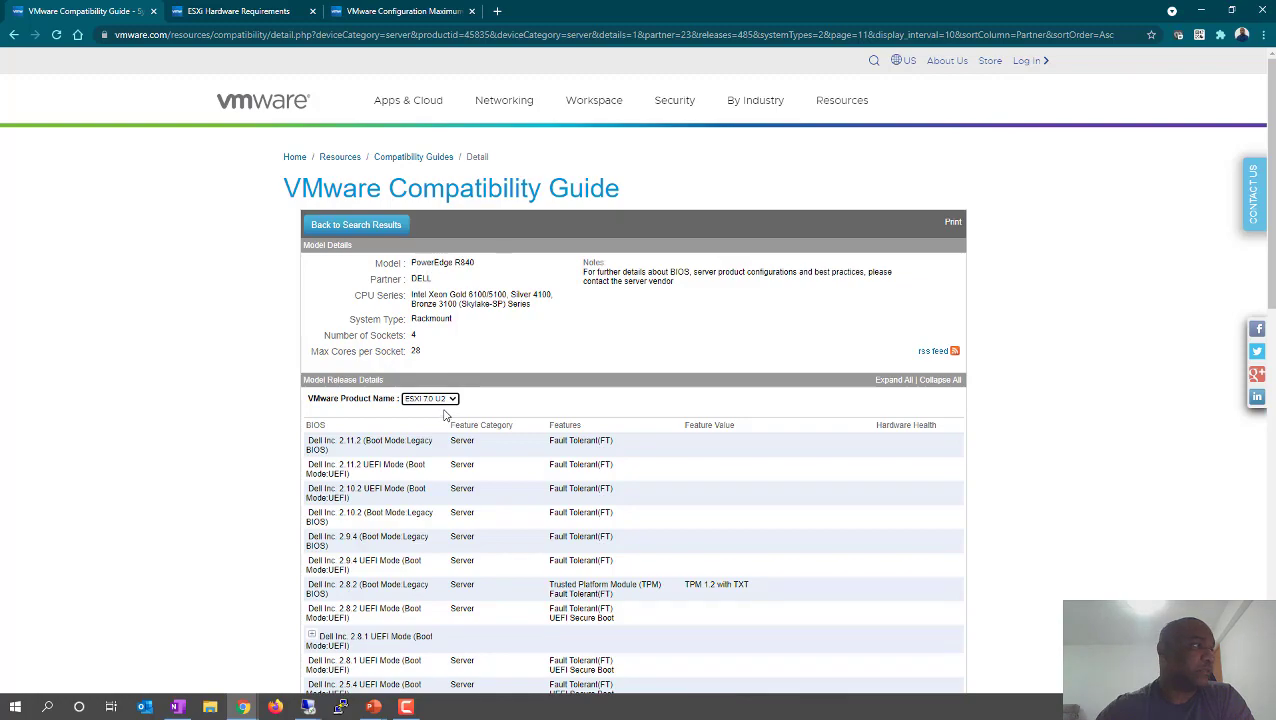
scroll(426, 511, down, 1)
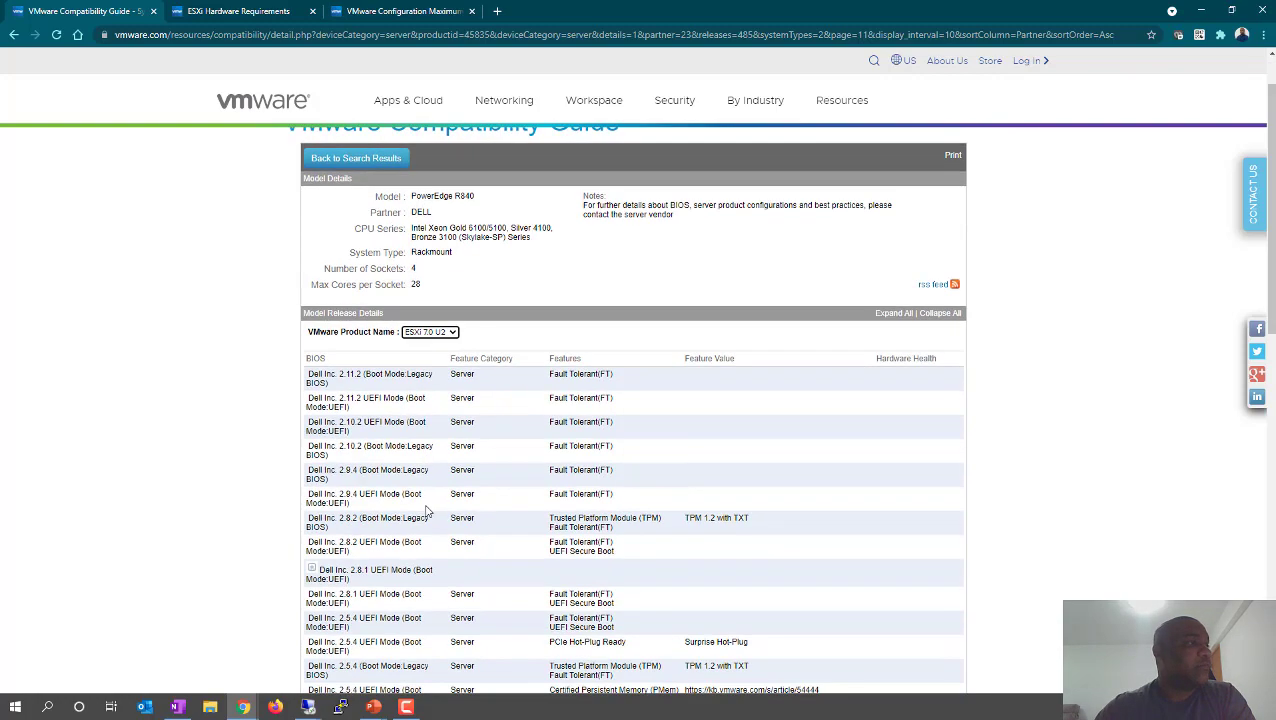
drag(426, 511, 440, 525)
click(500, 565)
- Scroll back to the top and open the VMware Product Name version list
scroll(435, 606, down, 3)
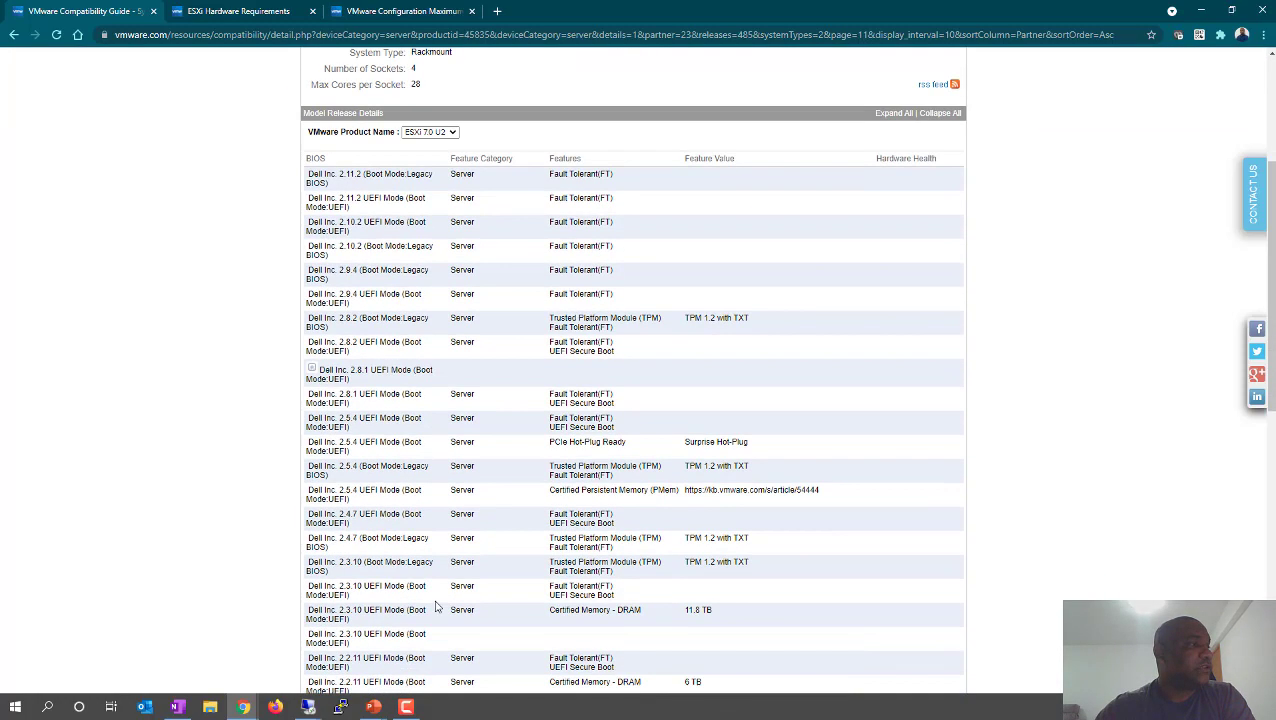
scroll(435, 606, down, 8)
scroll(621, 455, up, 3)
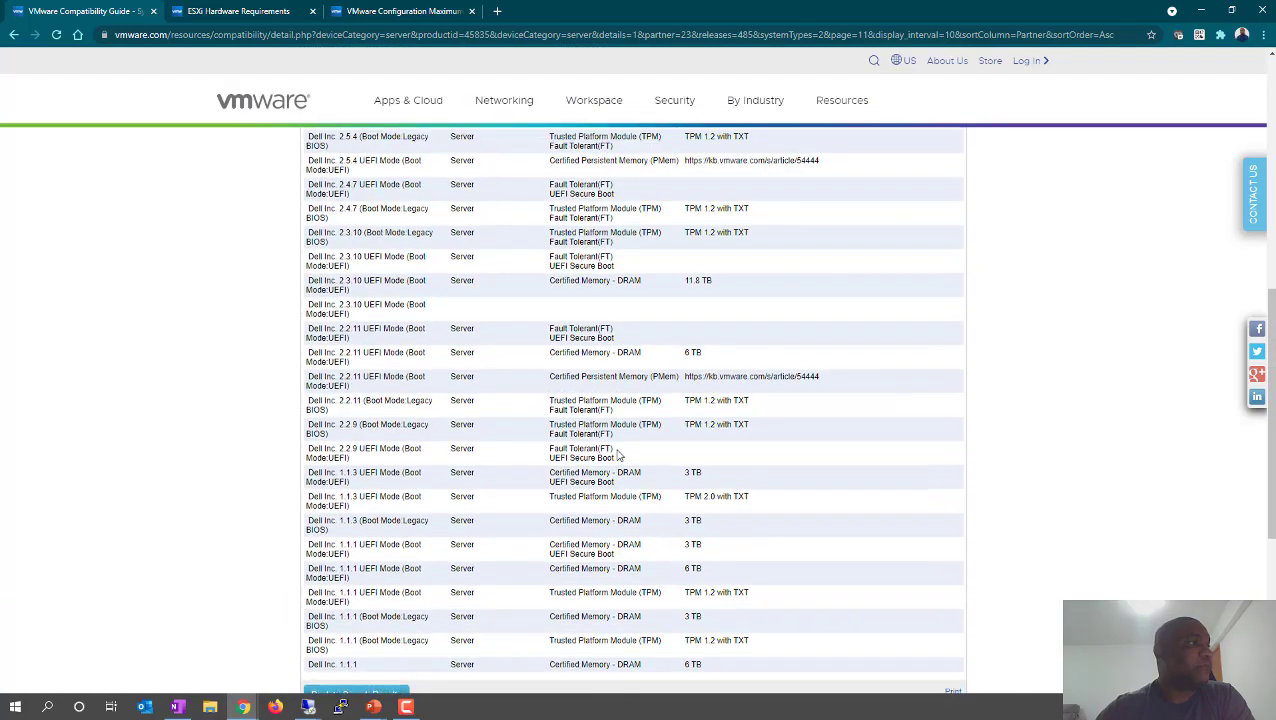
scroll(618, 455, up, 8)
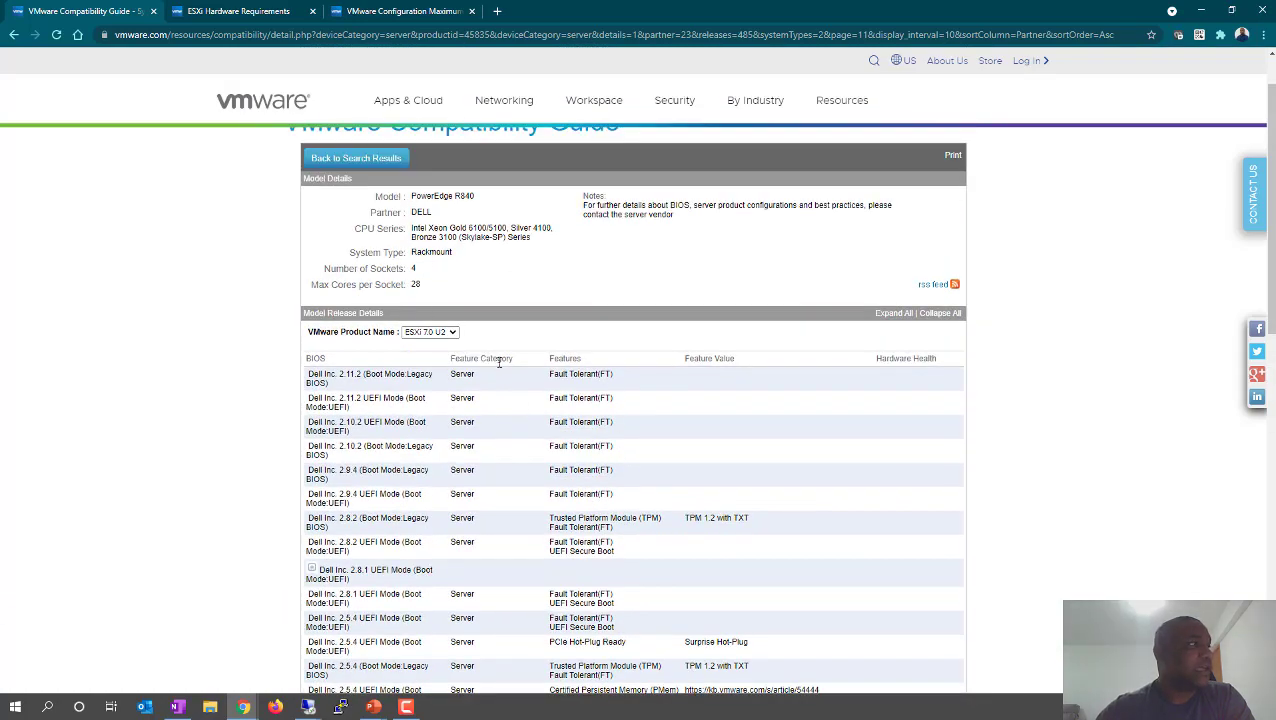
scroll(499, 362, up, 1)
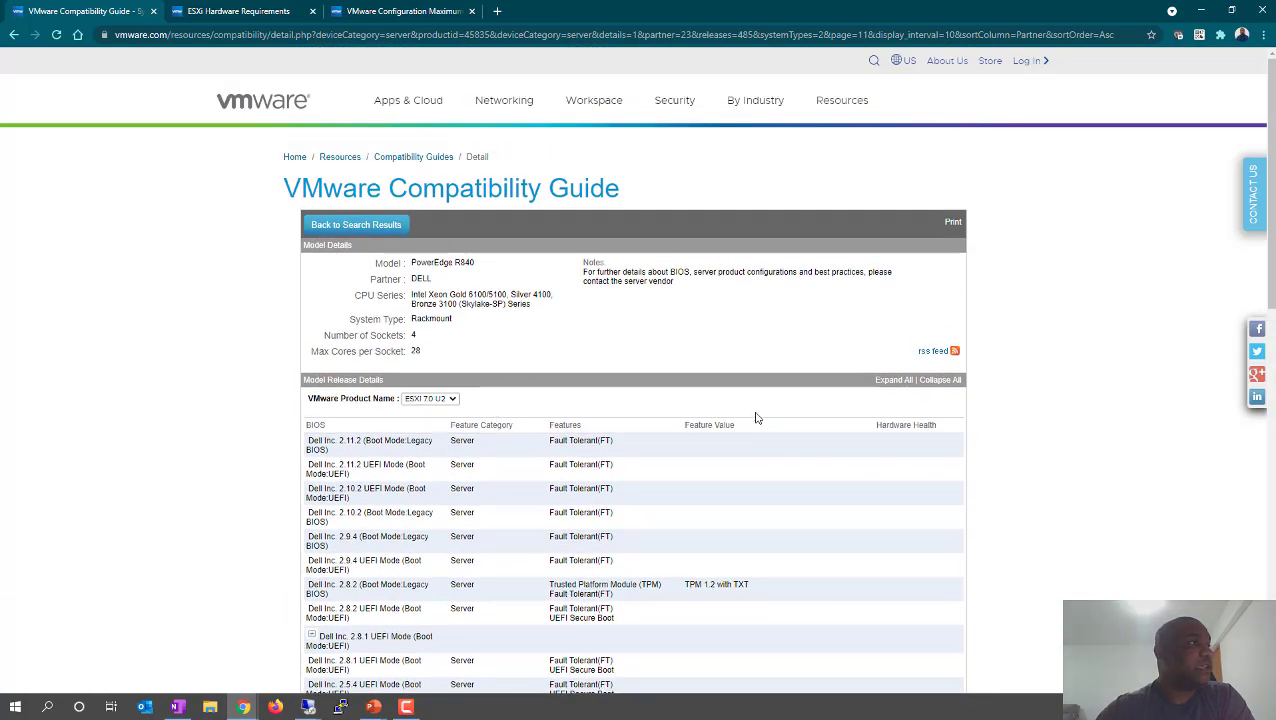
click(450, 400)
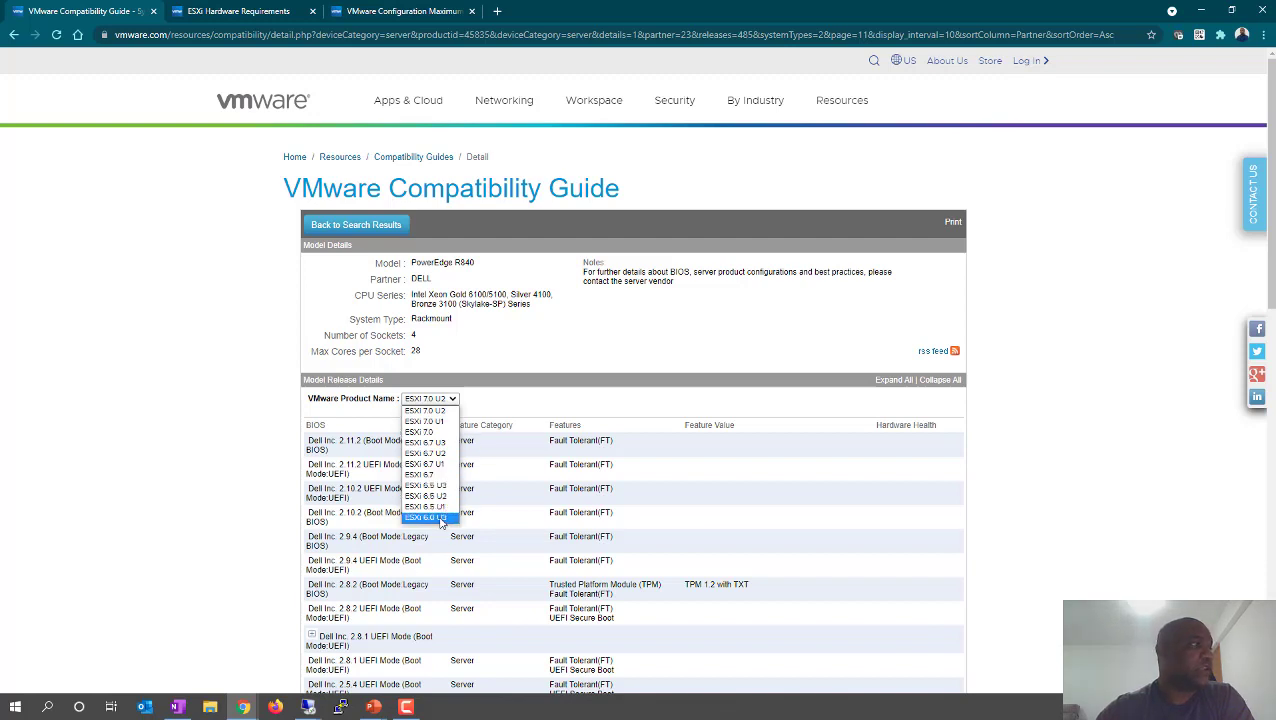
- Show the ESXi 6.0 U3 entries and highlight the Certified Memory and UEFI Mode text
click(441, 518)
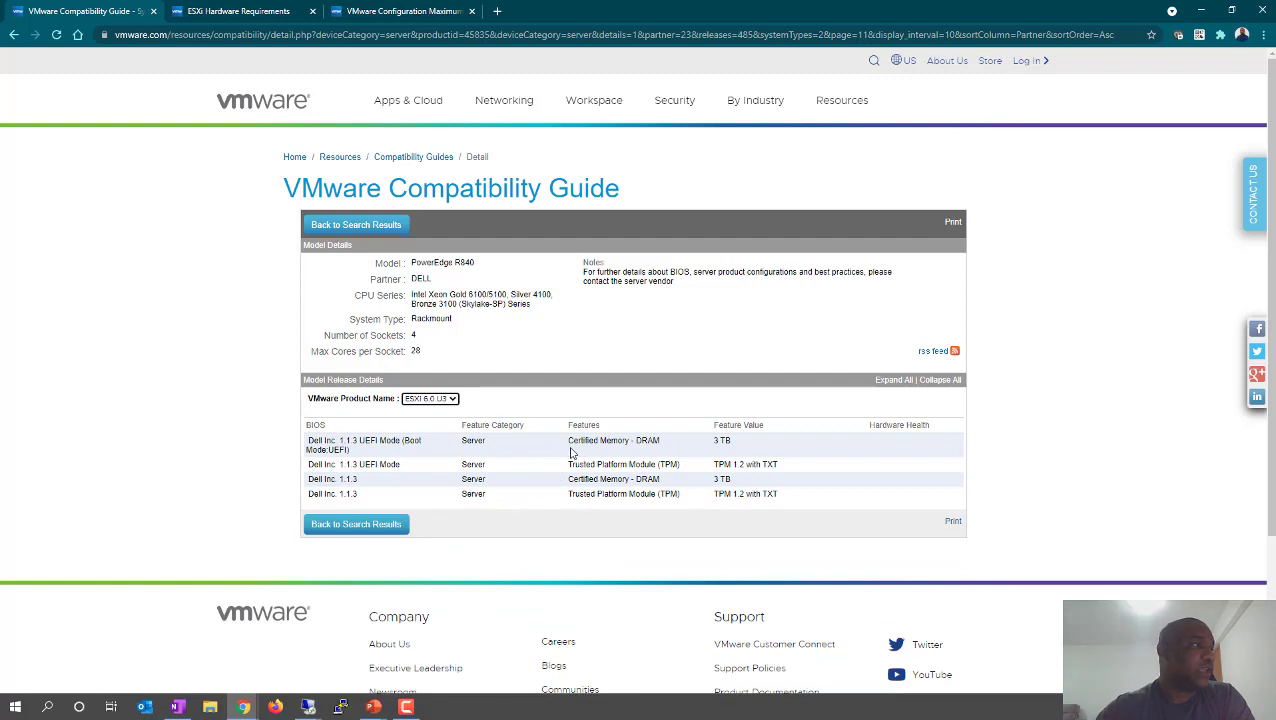
drag(570, 448, 587, 443)
click(448, 470)
drag(361, 468, 390, 467)
drag(467, 493, 570, 478)
click(599, 464)
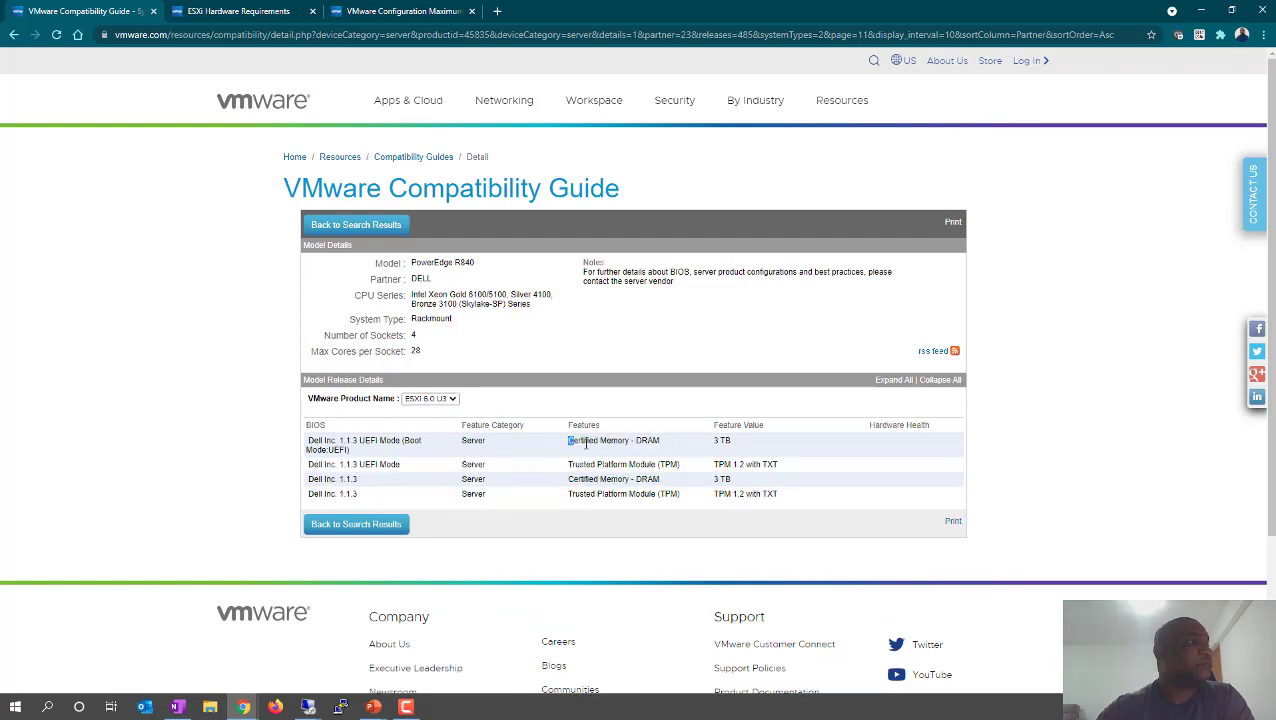
double_click(585, 443)
click(465, 490)
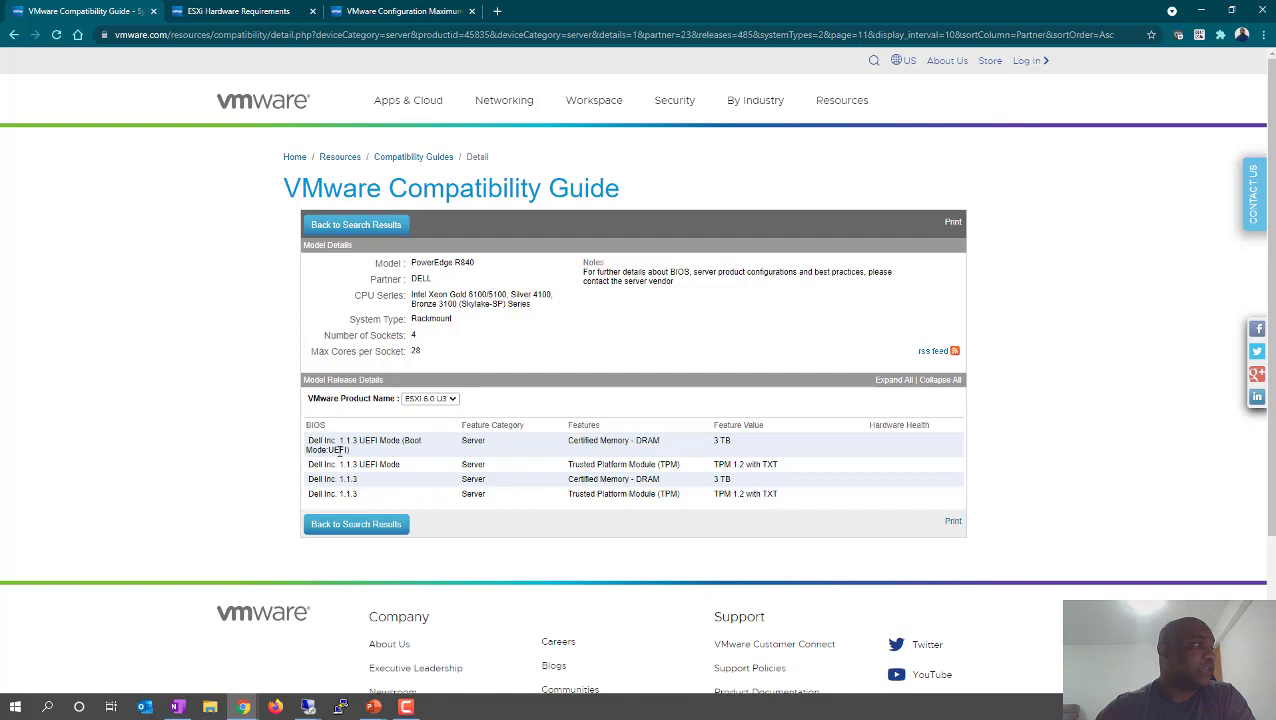
- Highlight the row-two BIOS version and TPM 1.2 value, then return to ESXi 7.0 U2
drag(346, 465, 357, 465)
drag(485, 427, 630, 466)
drag(583, 494, 601, 494)
drag(724, 465, 744, 465)
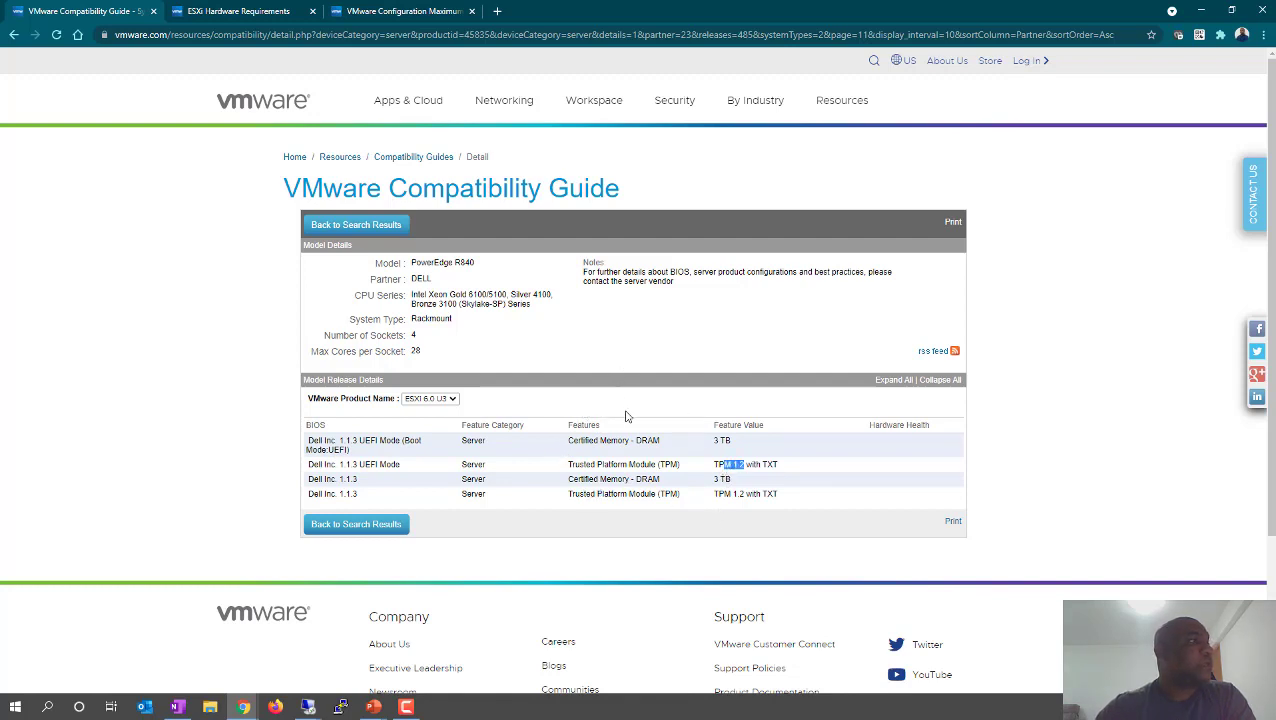
click(428, 398)
click(434, 412)
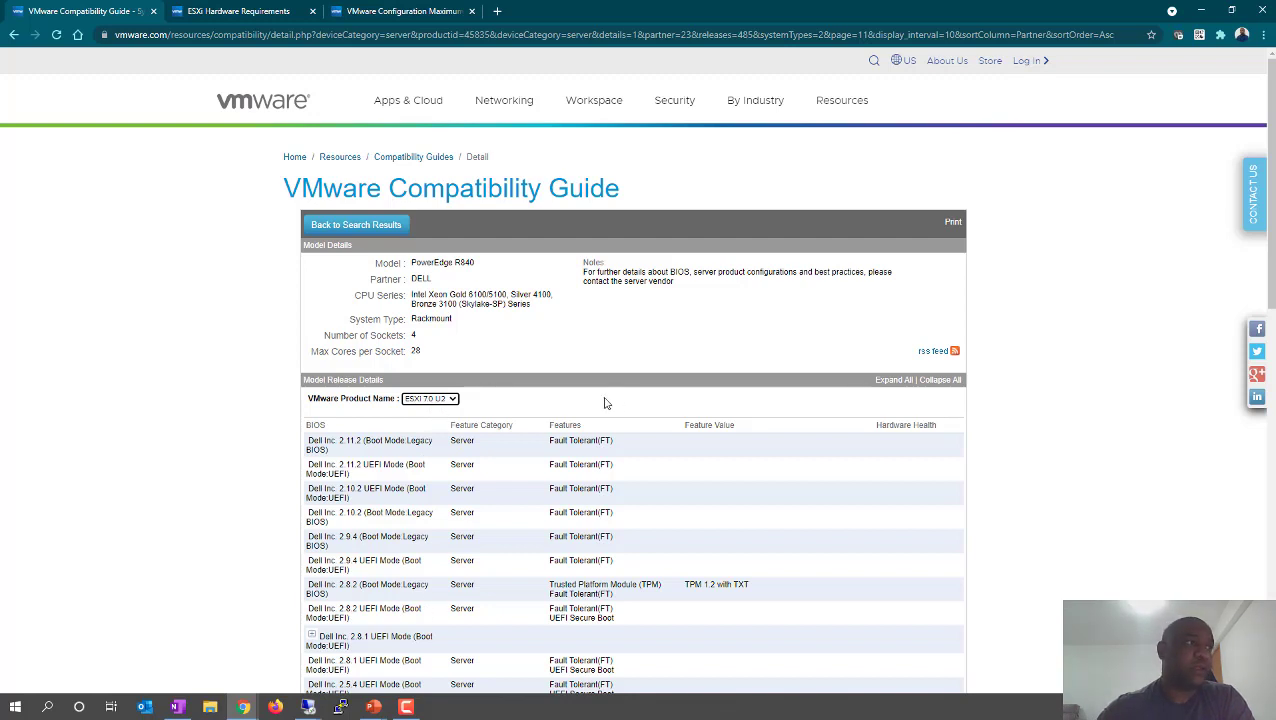
- Select and clear part of the CPU Series text, then move to the ESXi Hardware Requirements page
click(550, 293)
double_click(489, 298)
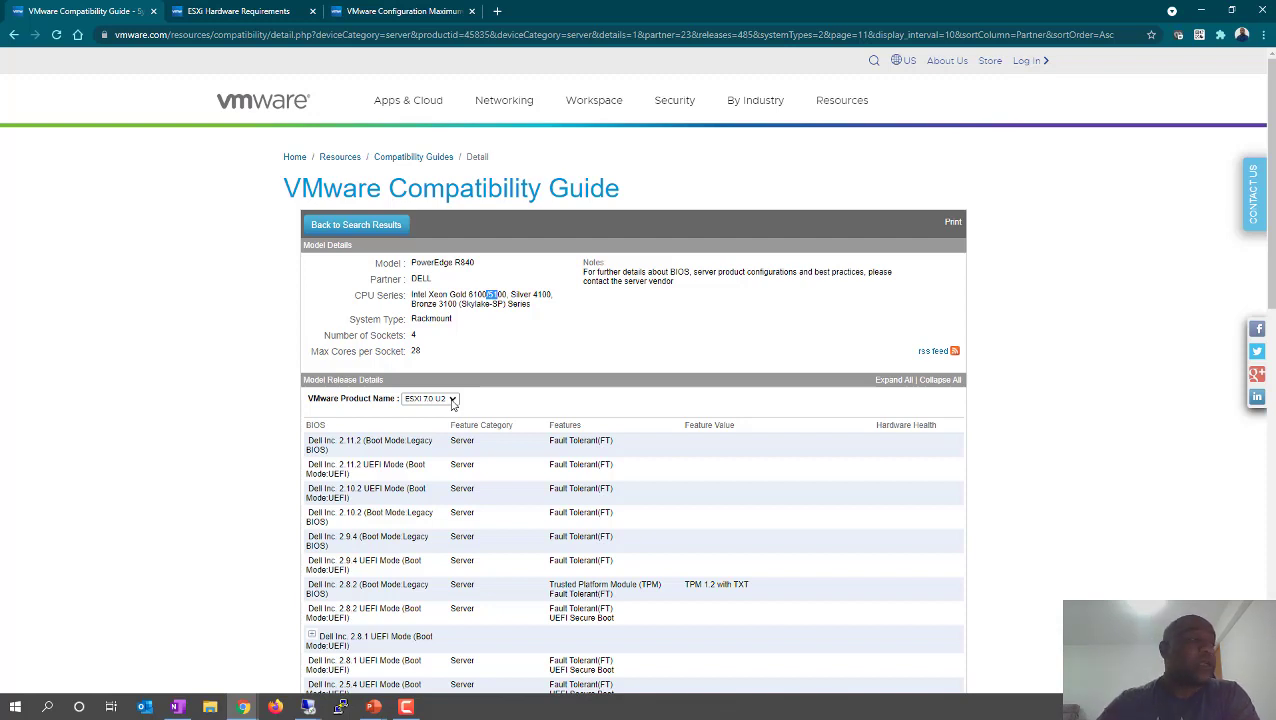
click(793, 338)
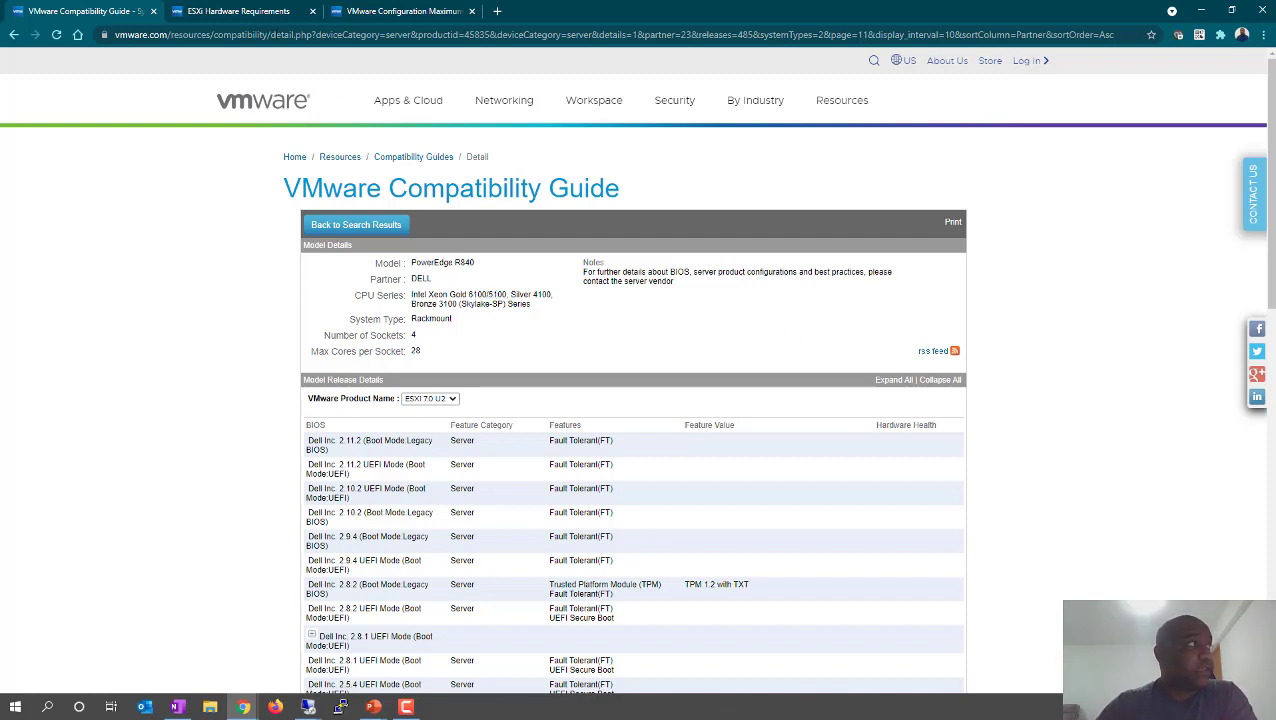
click(240, 12)
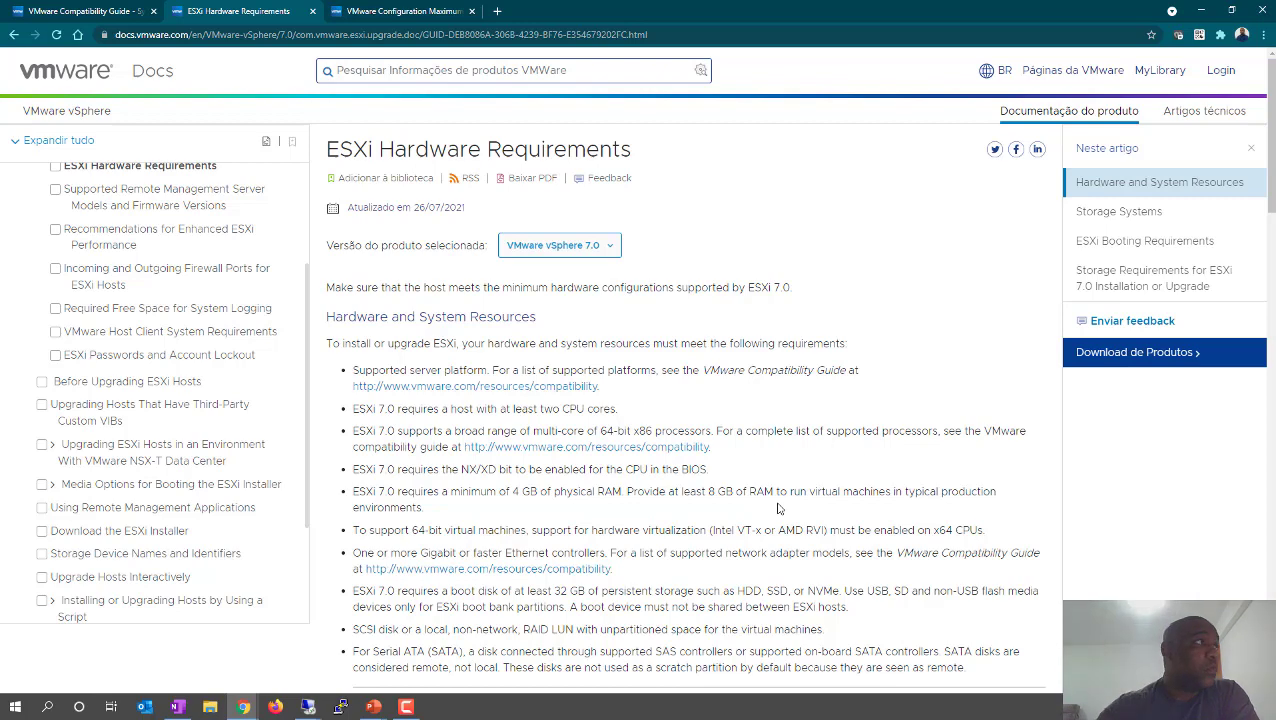
double_click(407, 149)
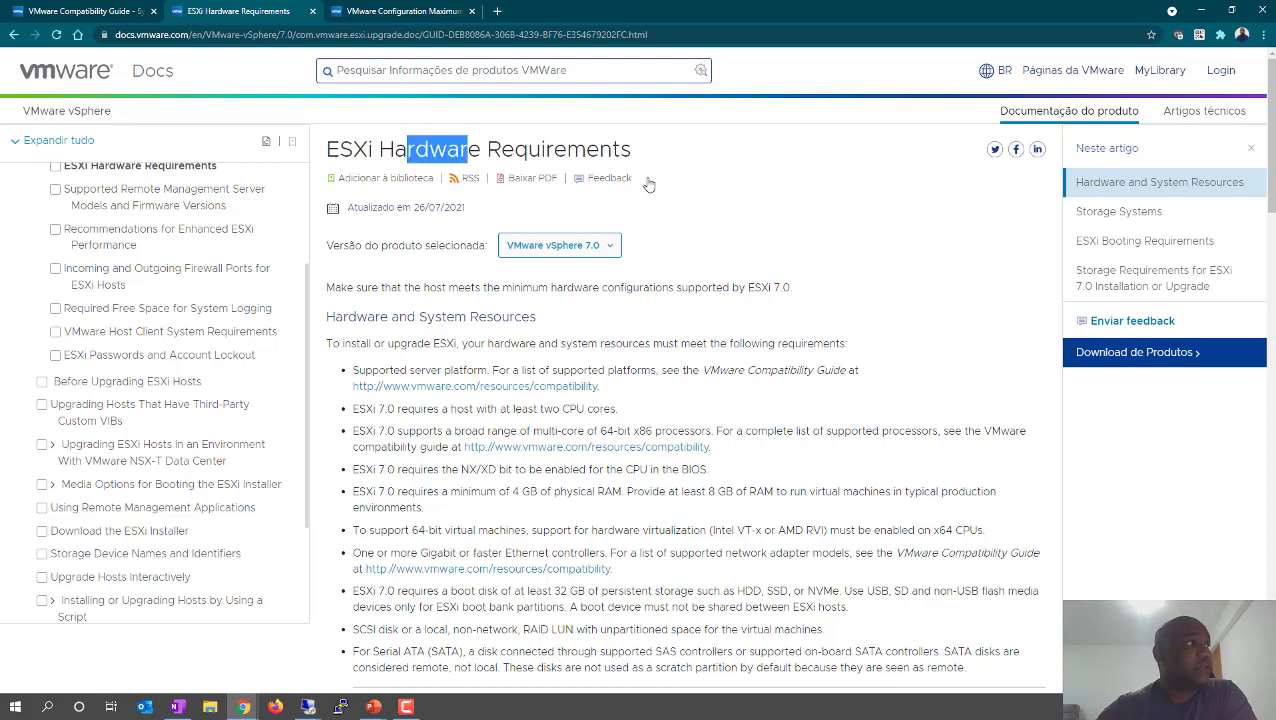
click(745, 198)
click(96, 14)
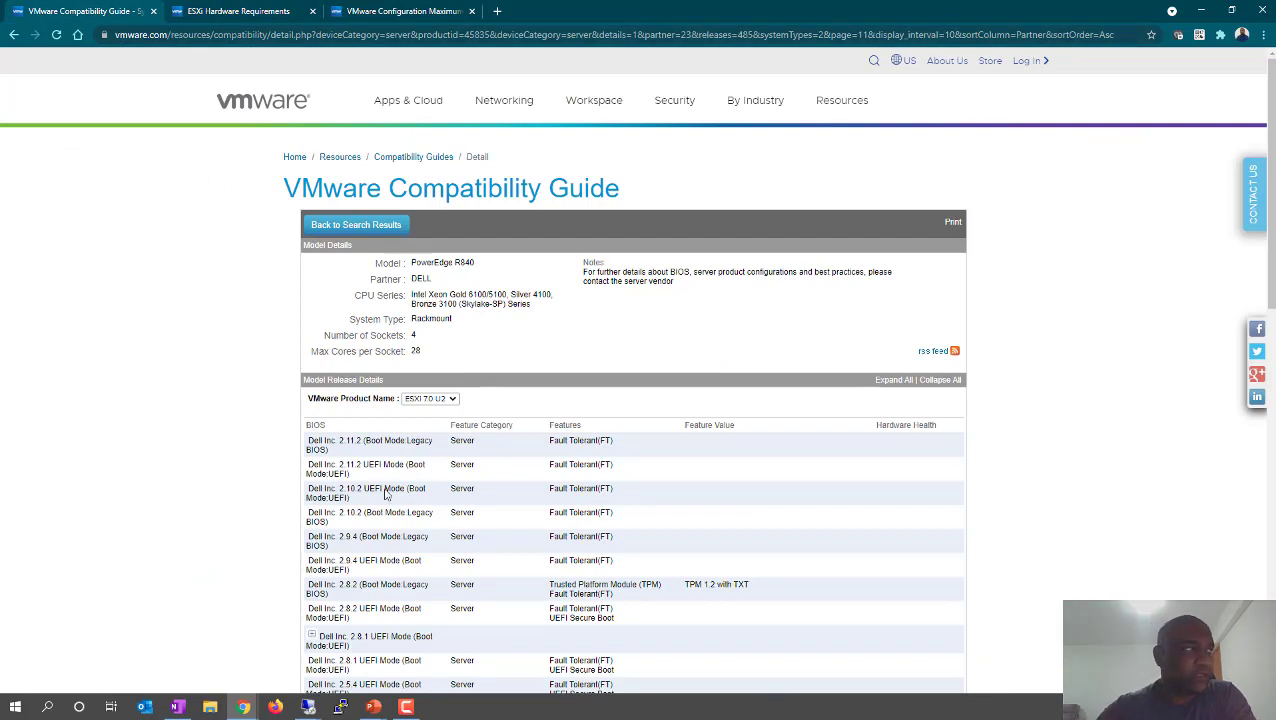
click(268, 11)
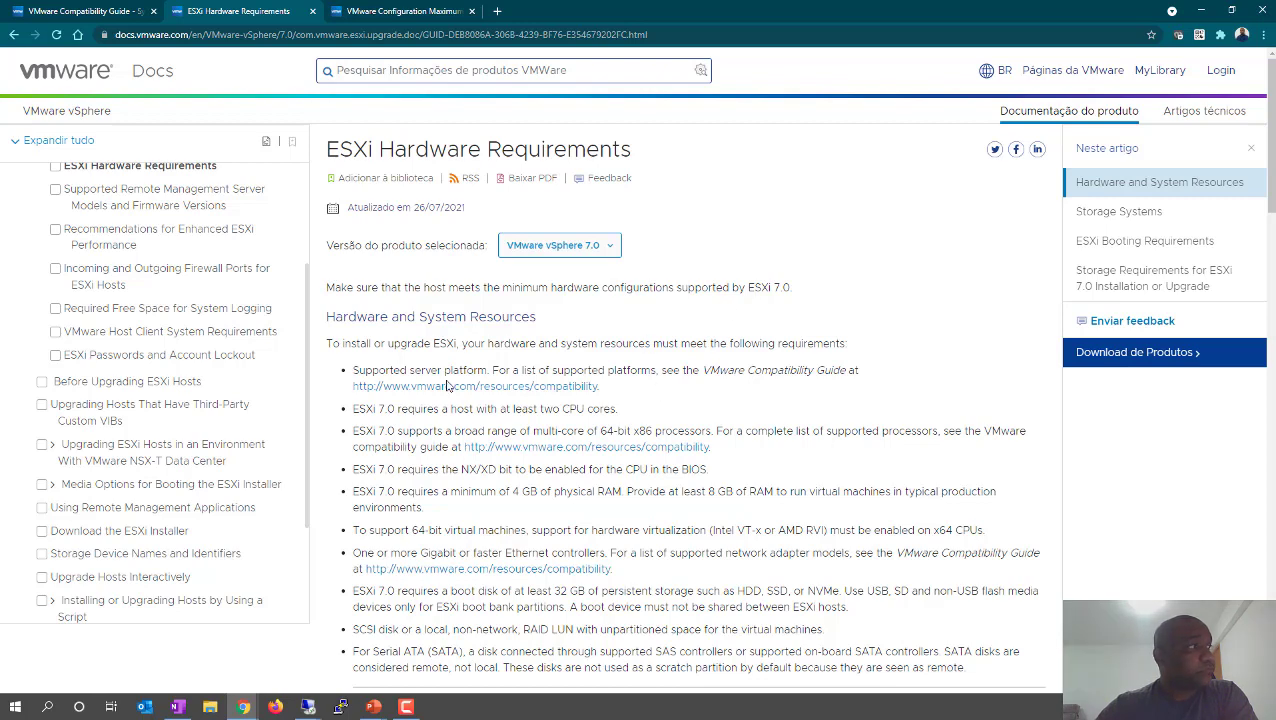
drag(734, 288, 792, 289)
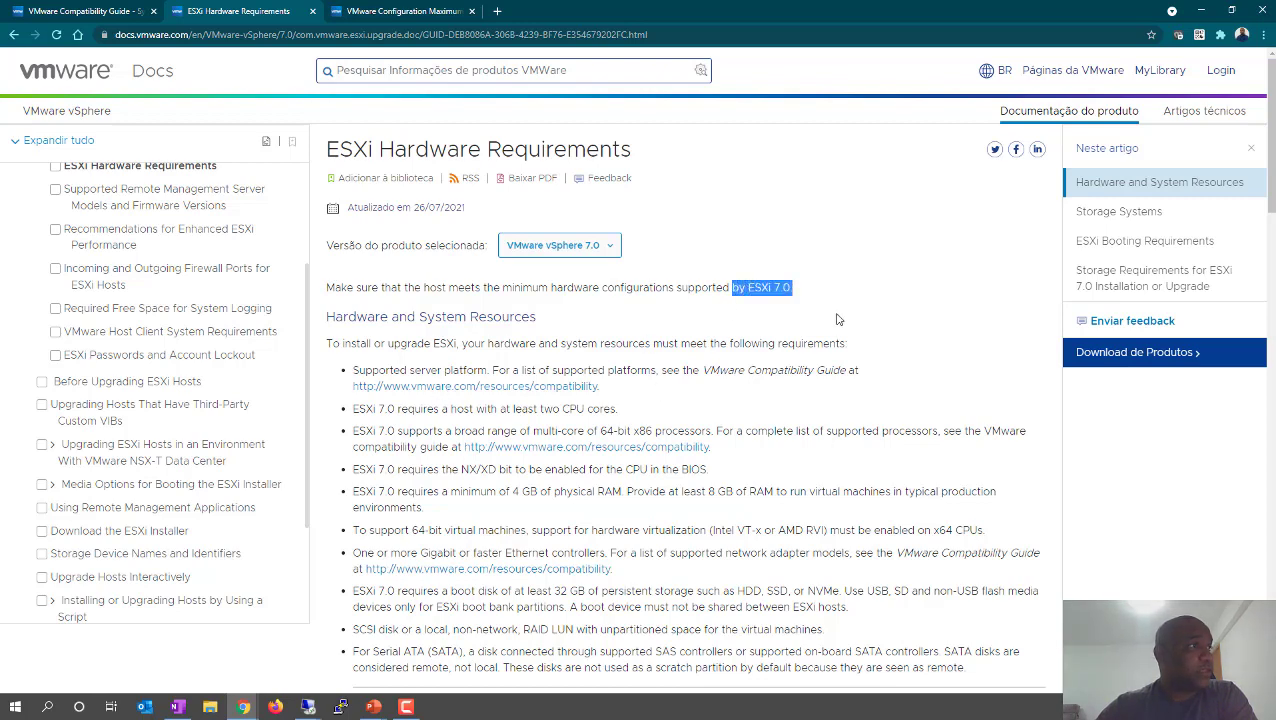
scroll(516, 464, down, 1)
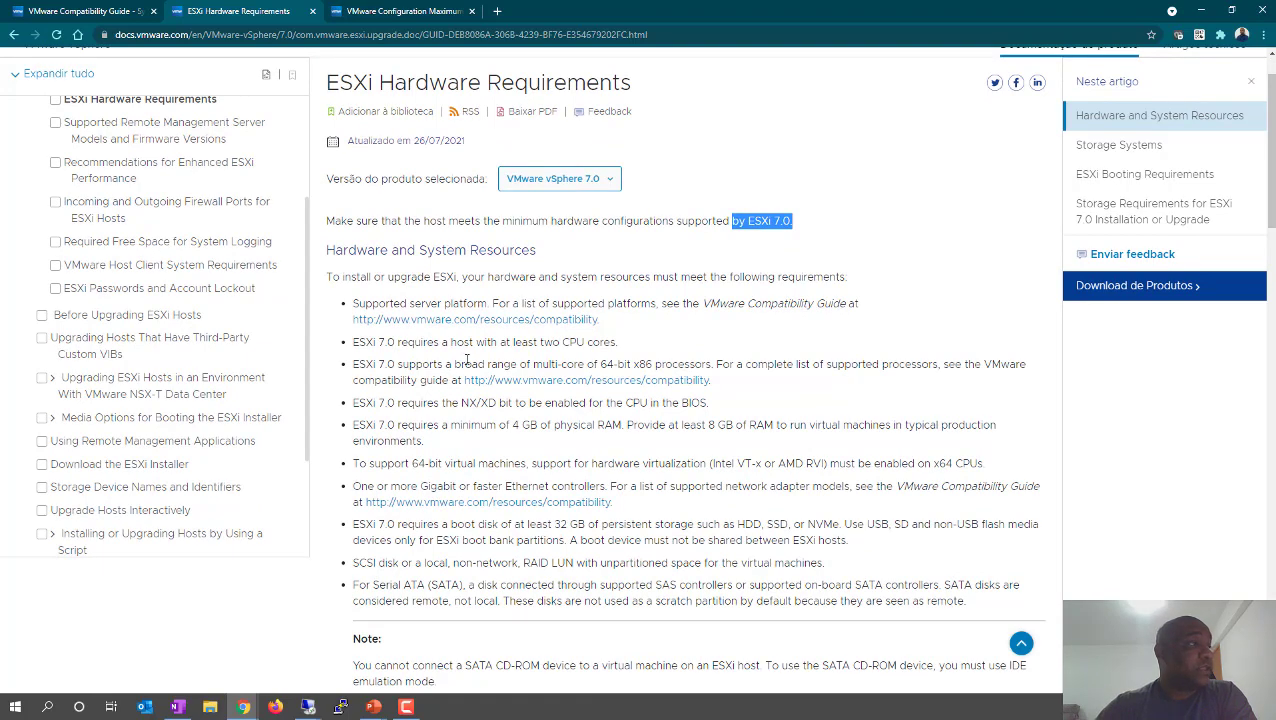
drag(471, 344, 573, 345)
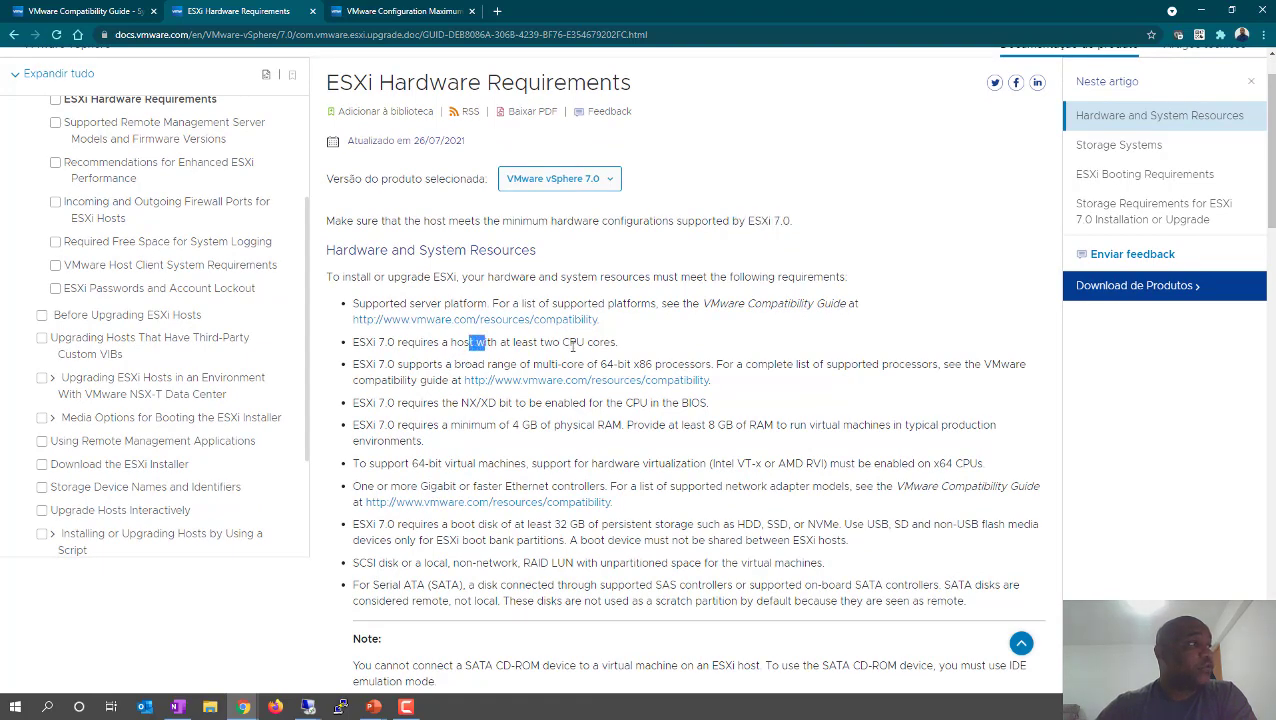
double_click(547, 345)
click(608, 356)
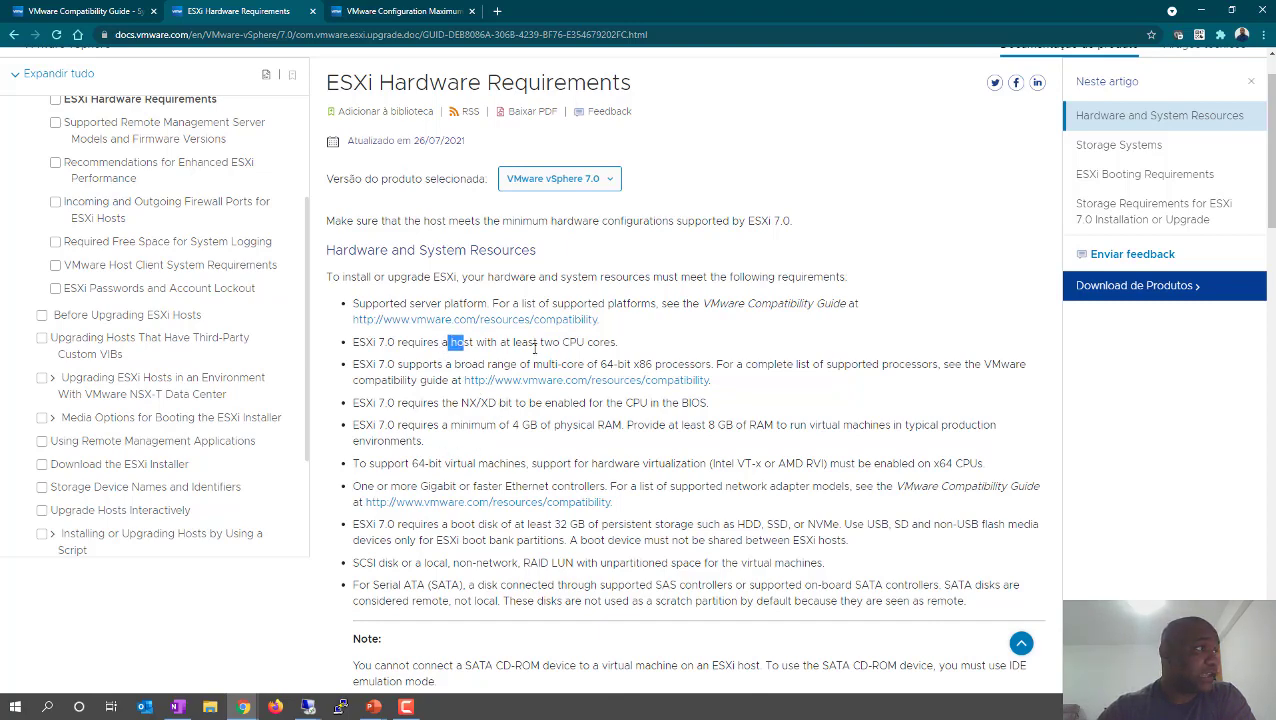
drag(533, 342, 578, 366)
click(668, 347)
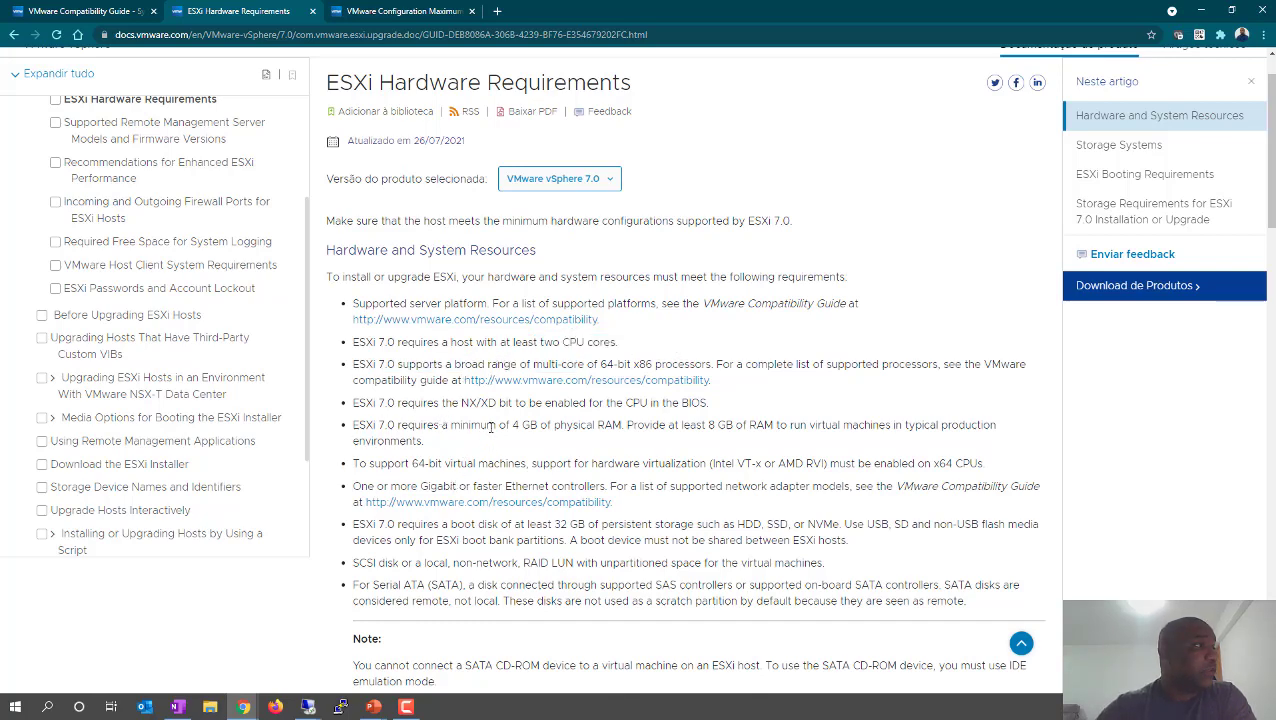
drag(496, 425, 547, 428)
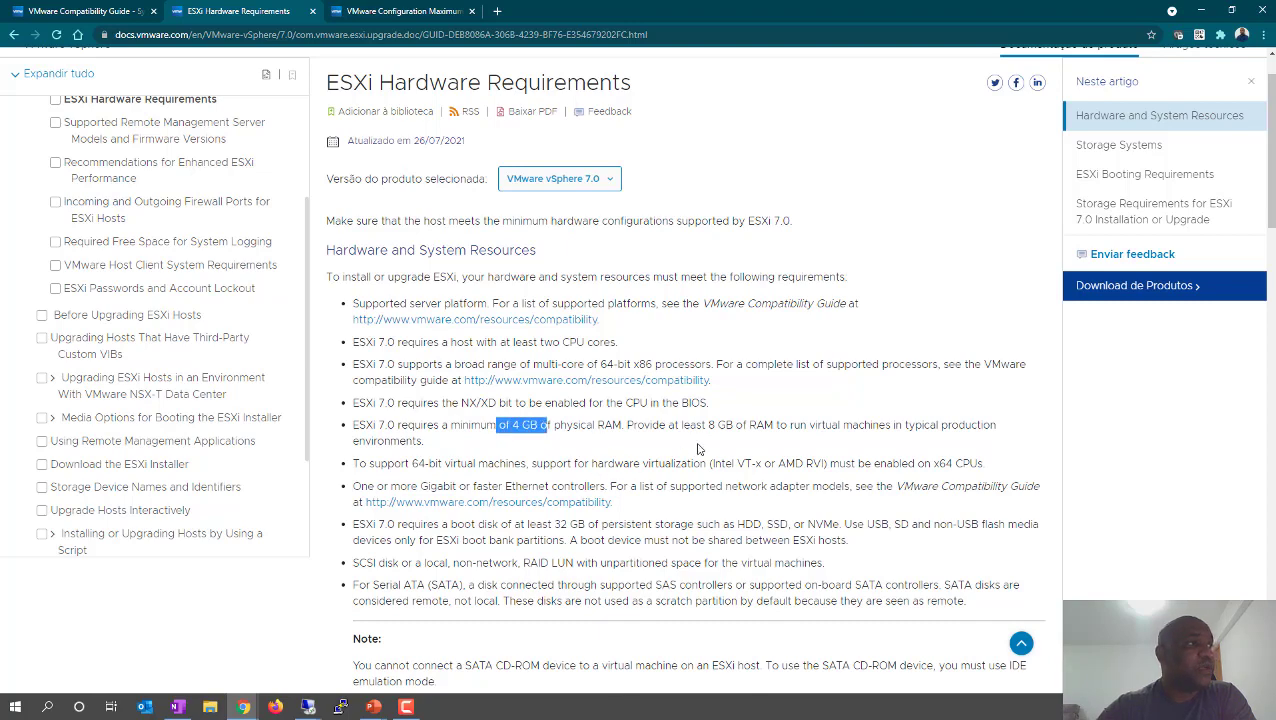
drag(708, 425, 773, 425)
click(541, 459)
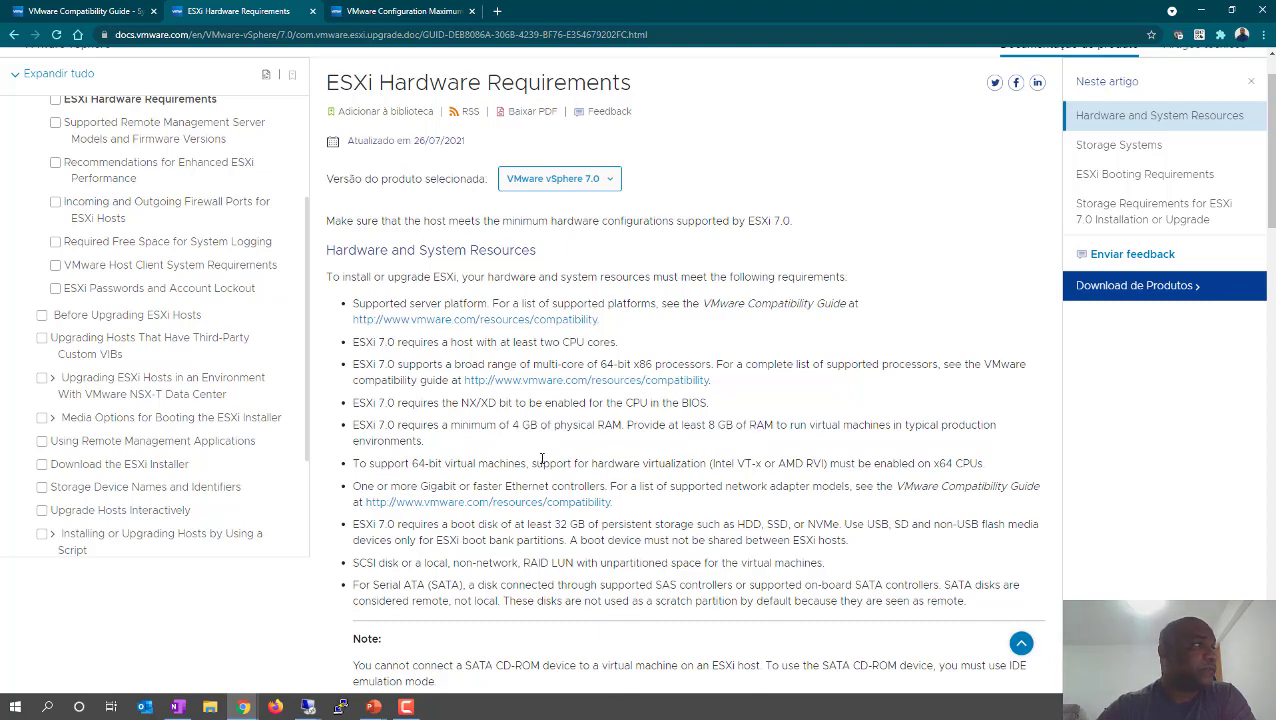
drag(427, 464, 493, 464)
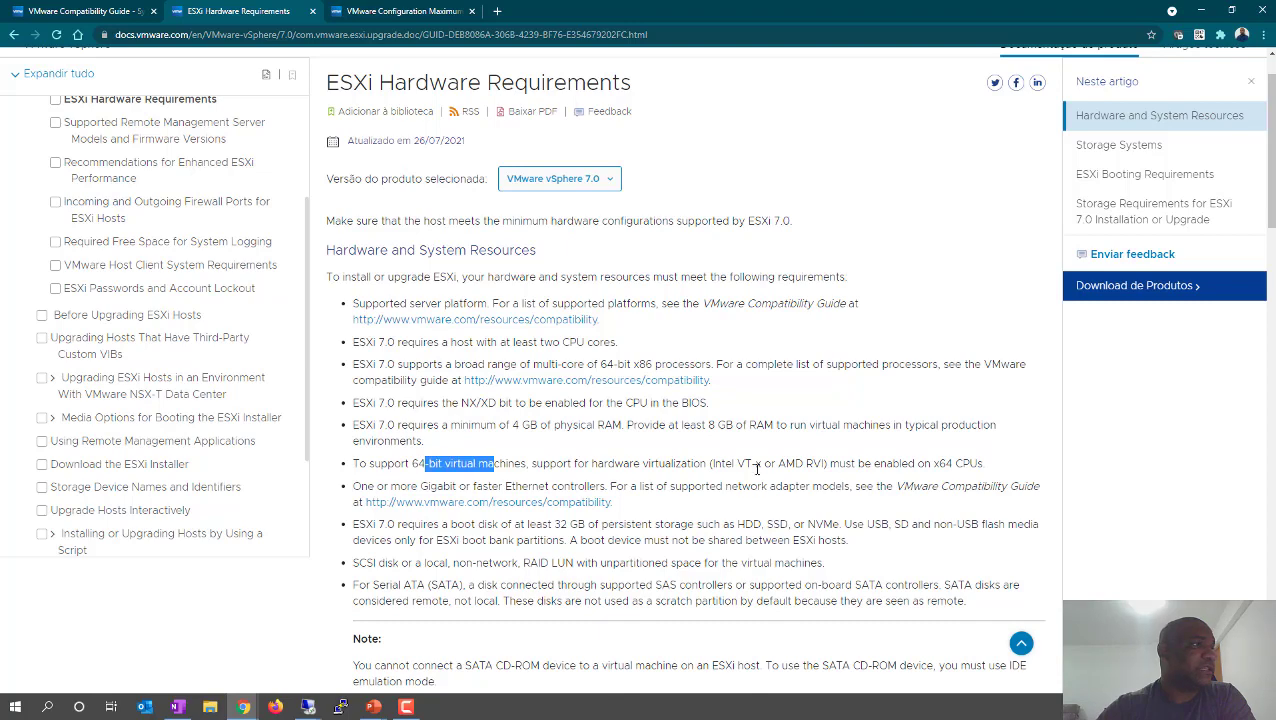
drag(716, 463, 836, 459)
click(685, 452)
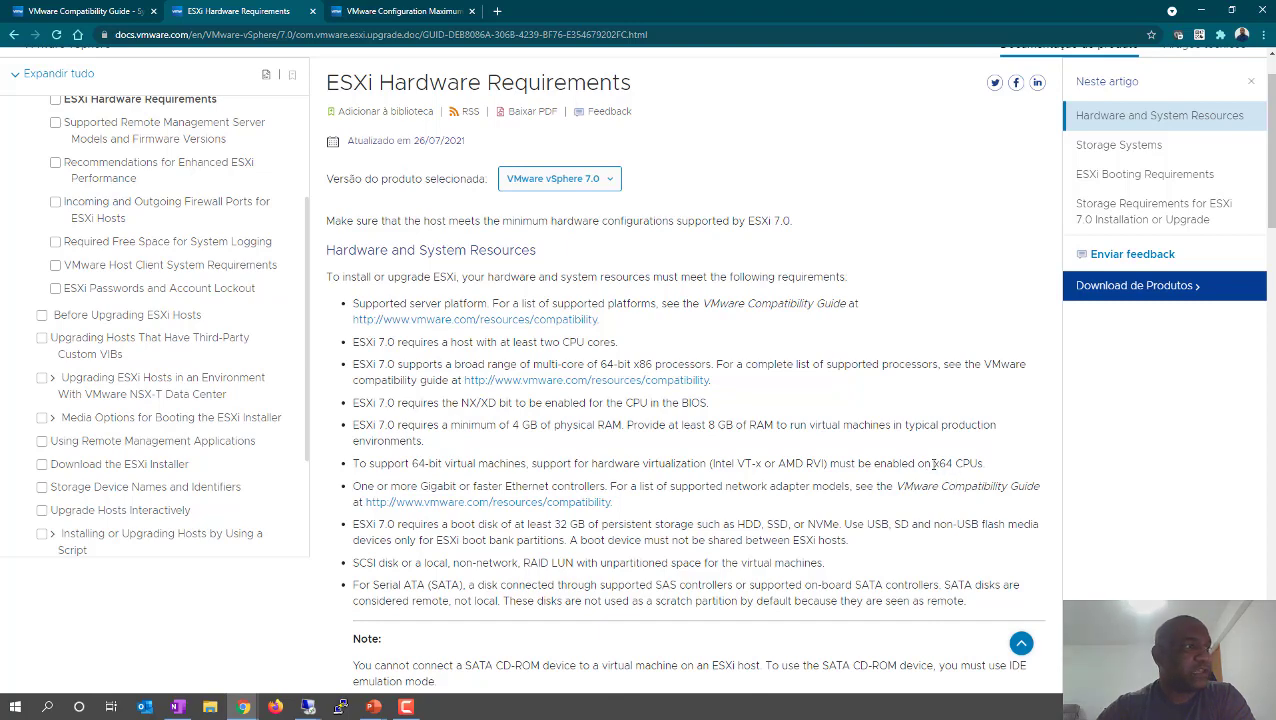
drag(925, 463, 990, 475)
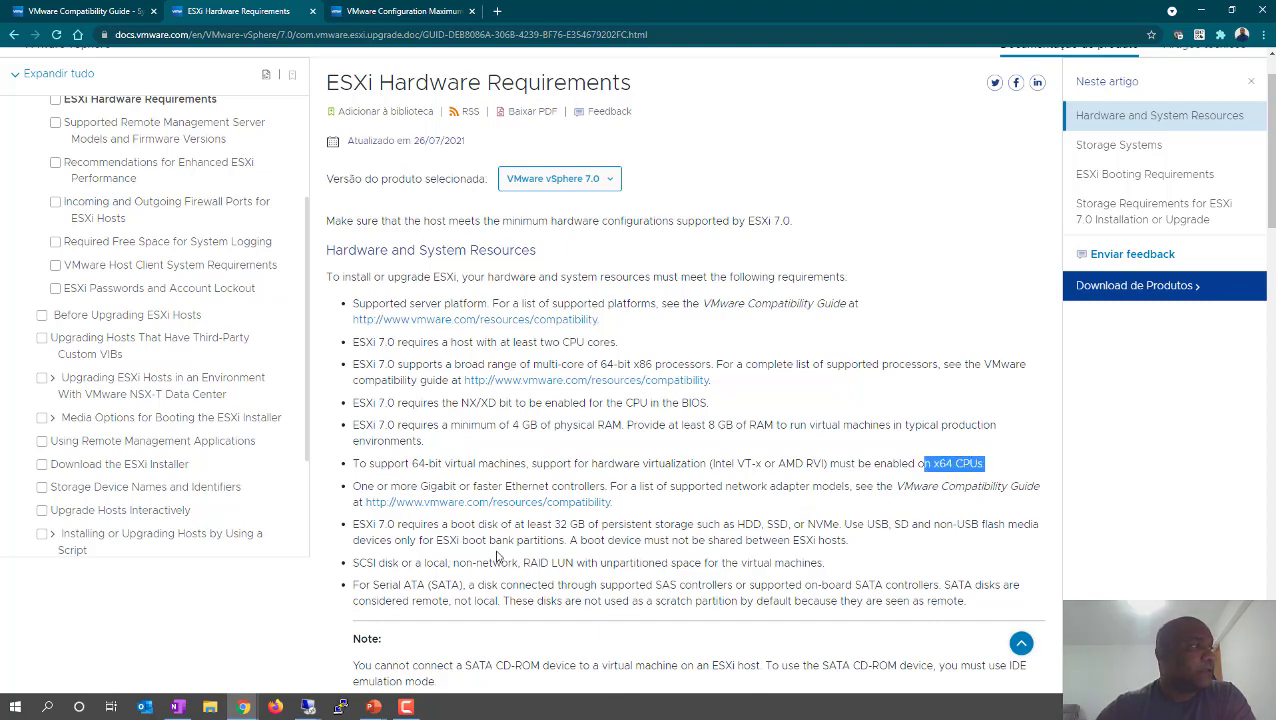
scroll(573, 515, down, 1)
scroll(573, 513, up, 2)
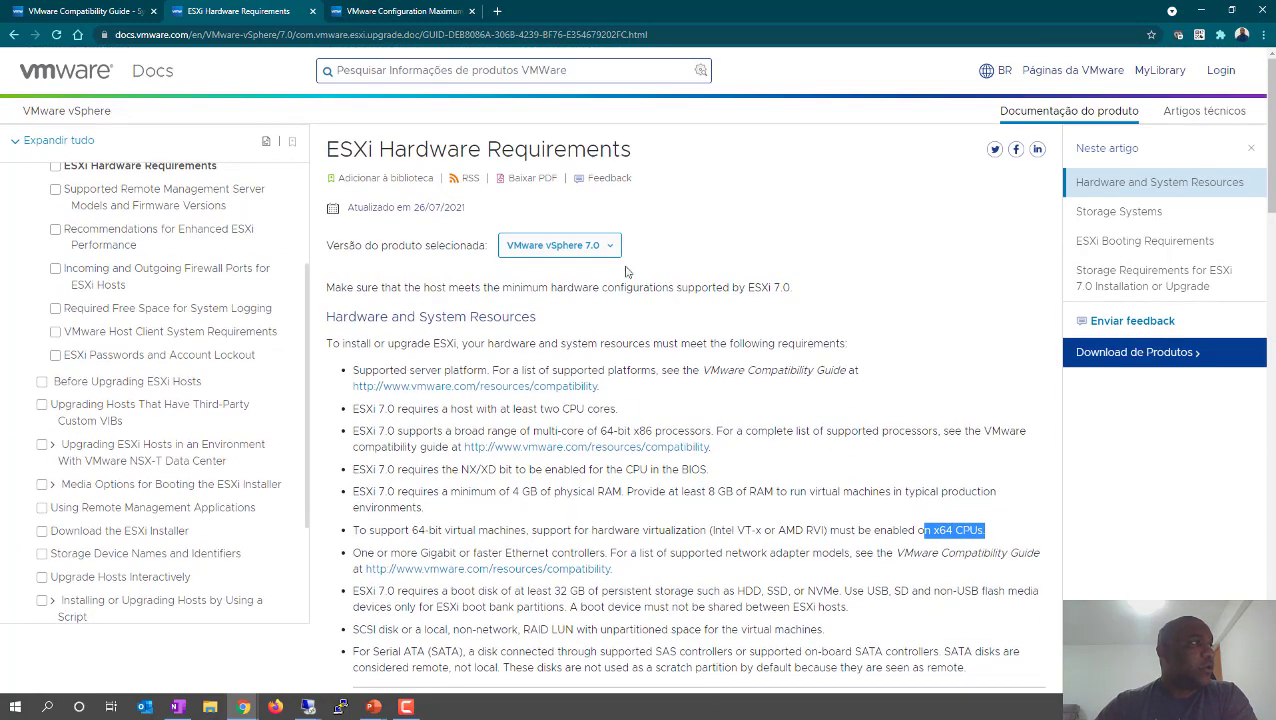
double_click(400, 150)
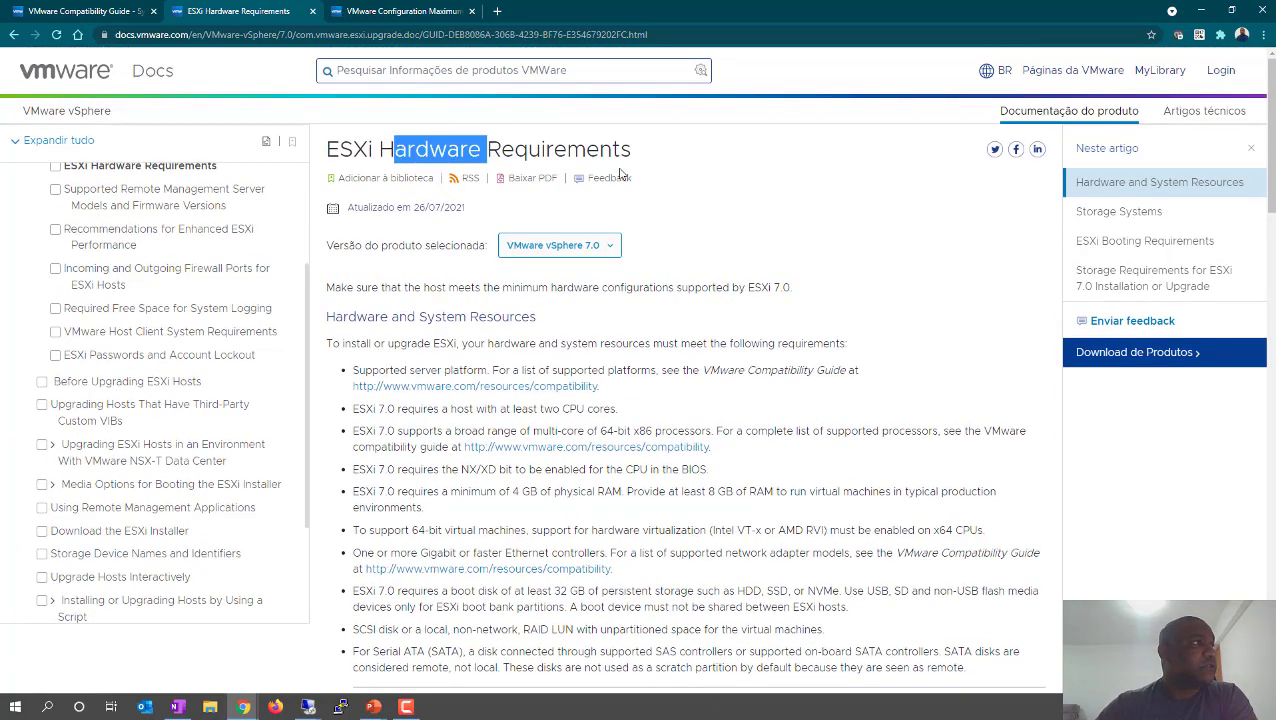
drag(346, 207, 411, 207)
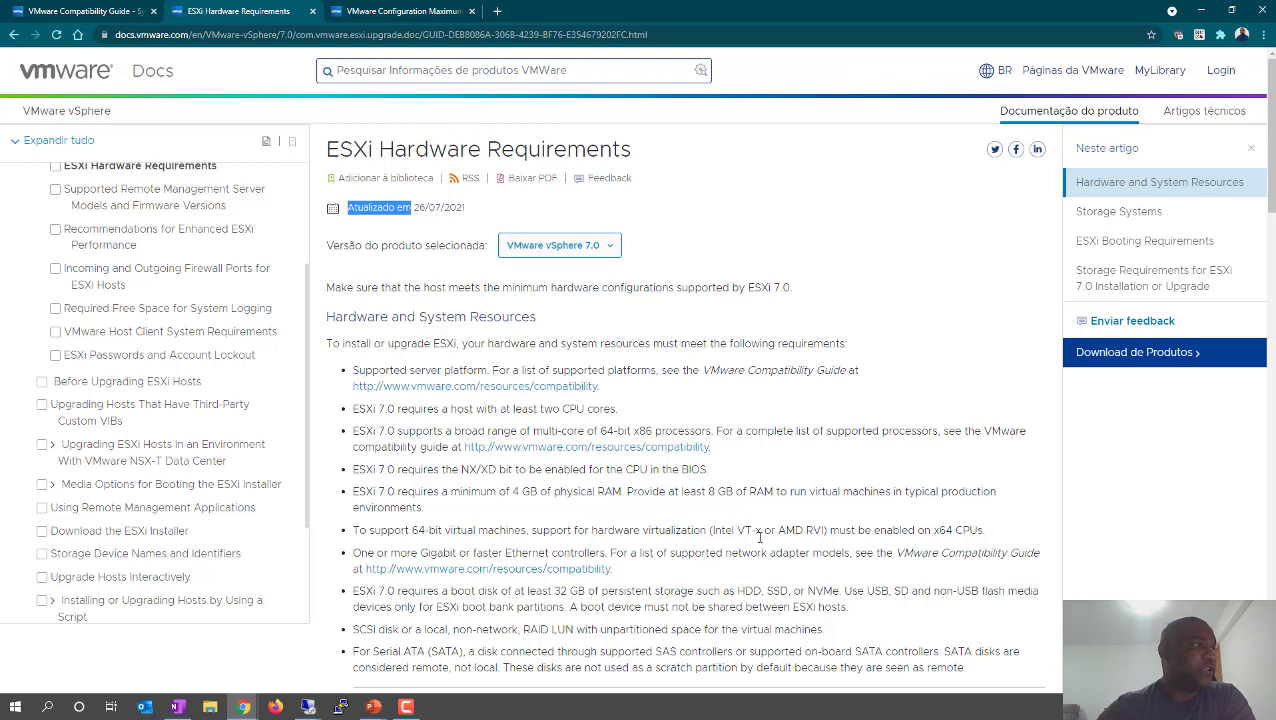
scroll(752, 533, down, 1)
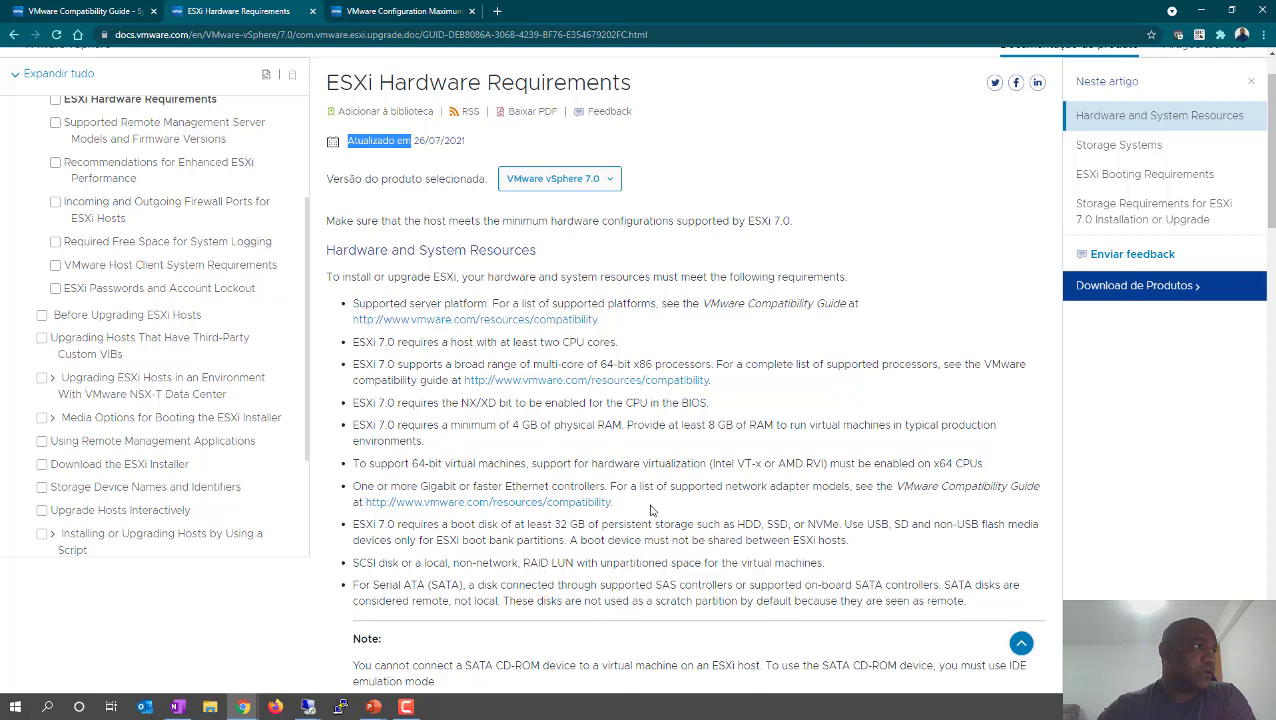
drag(713, 463, 761, 464)
click(716, 463)
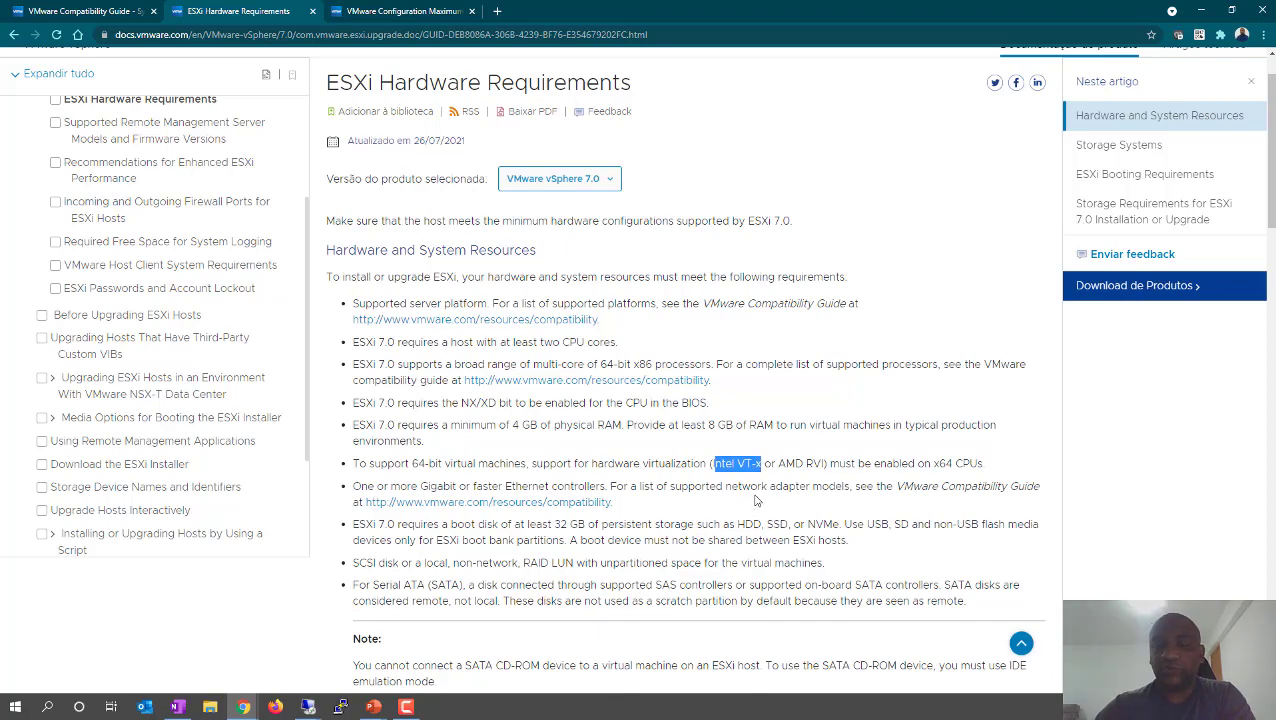
drag(752, 463, 760, 463)
drag(883, 486, 902, 486)
click(577, 562)
drag(405, 486, 411, 486)
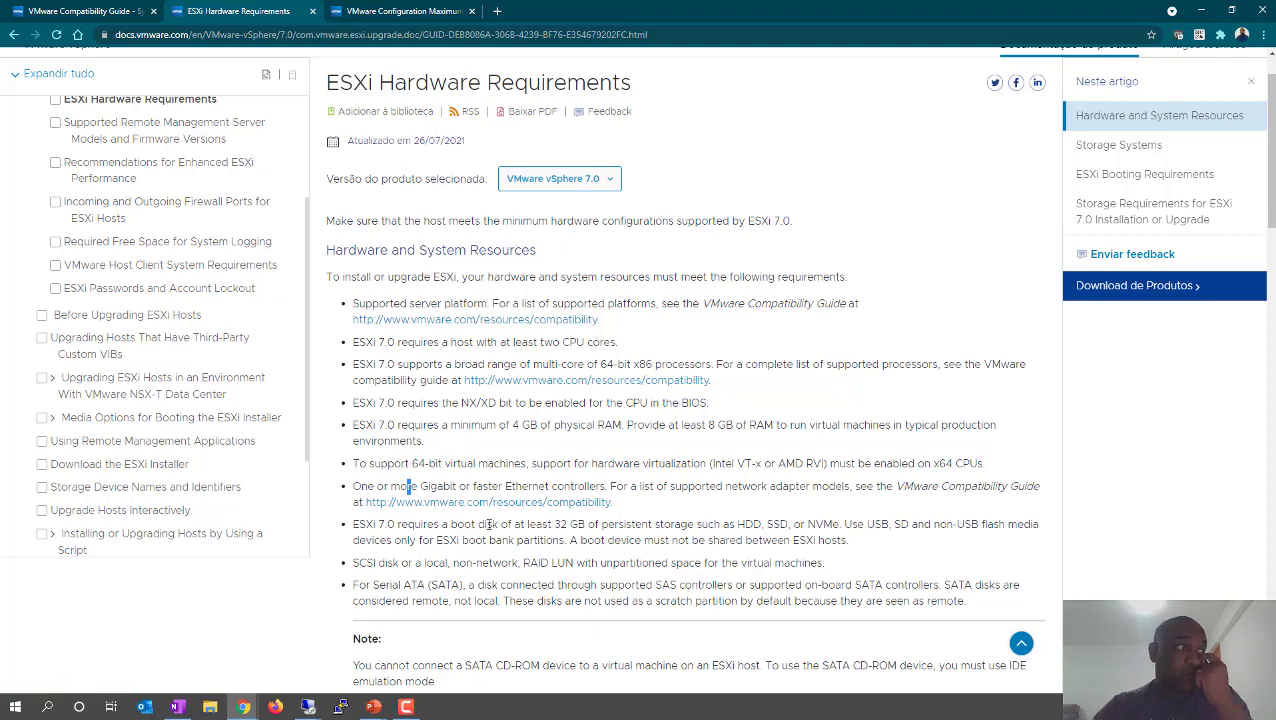
drag(489, 486, 590, 487)
click(677, 522)
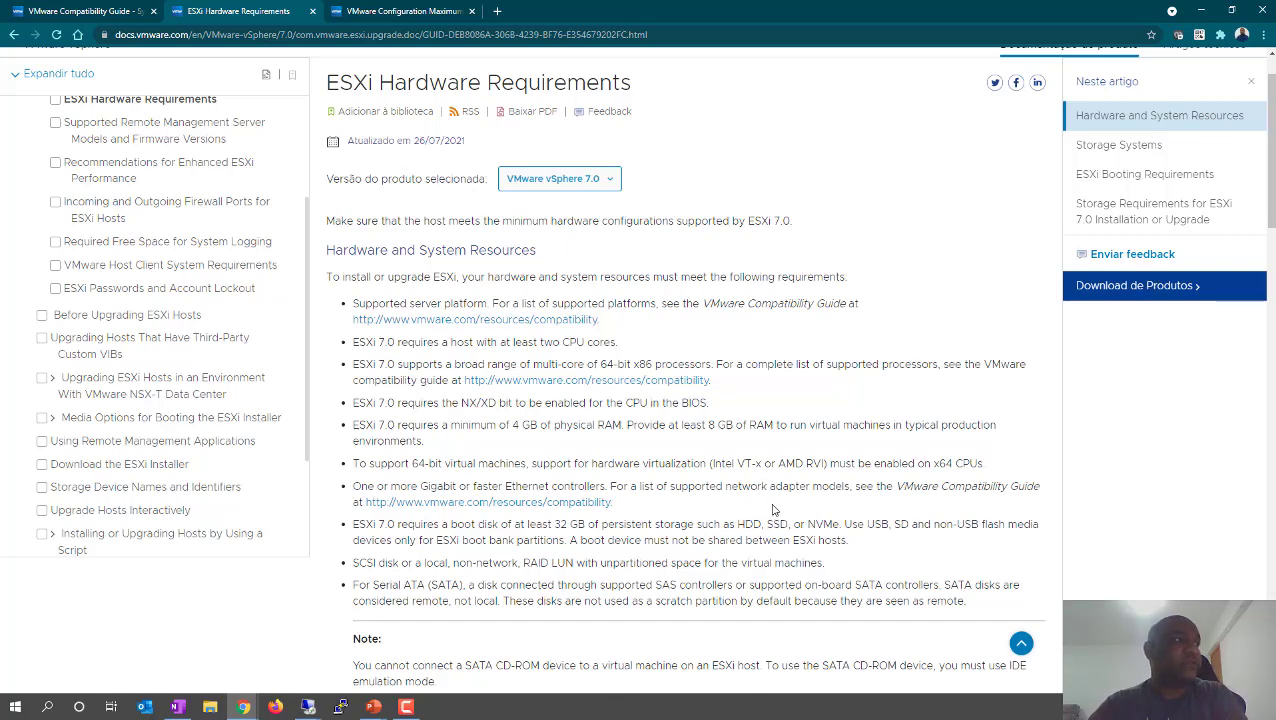
drag(735, 463, 761, 463)
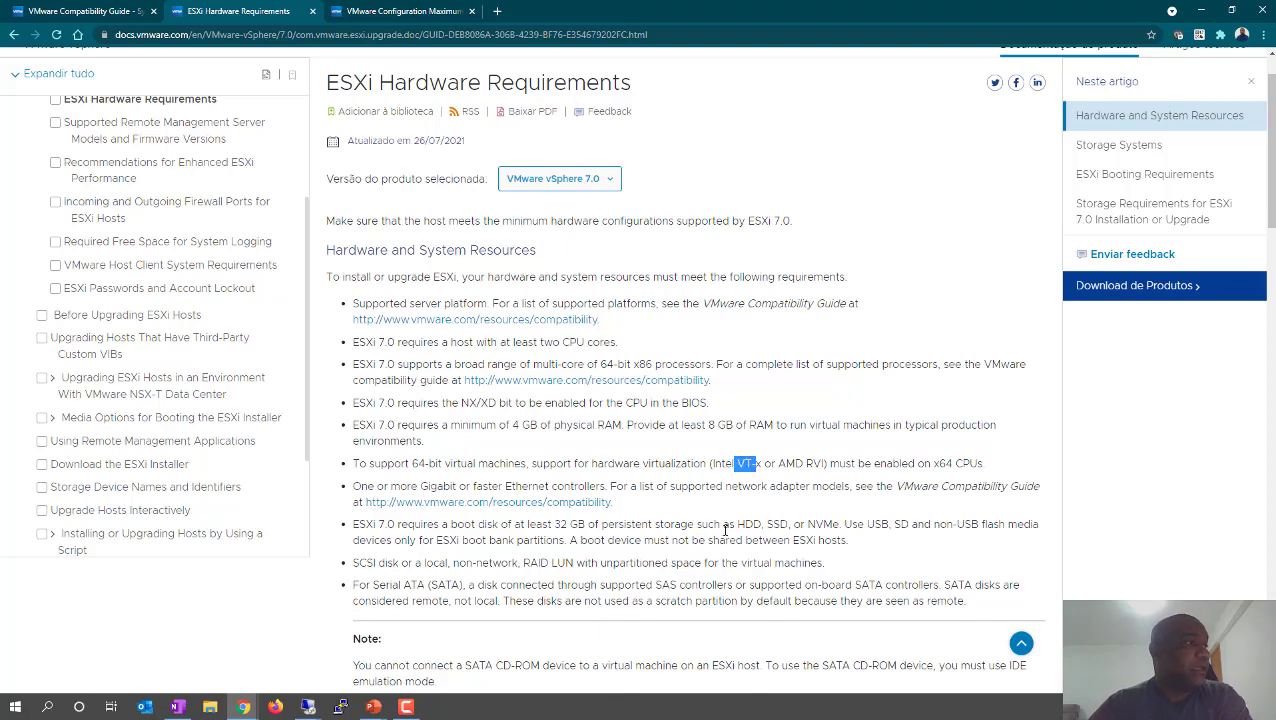
click(725, 530)
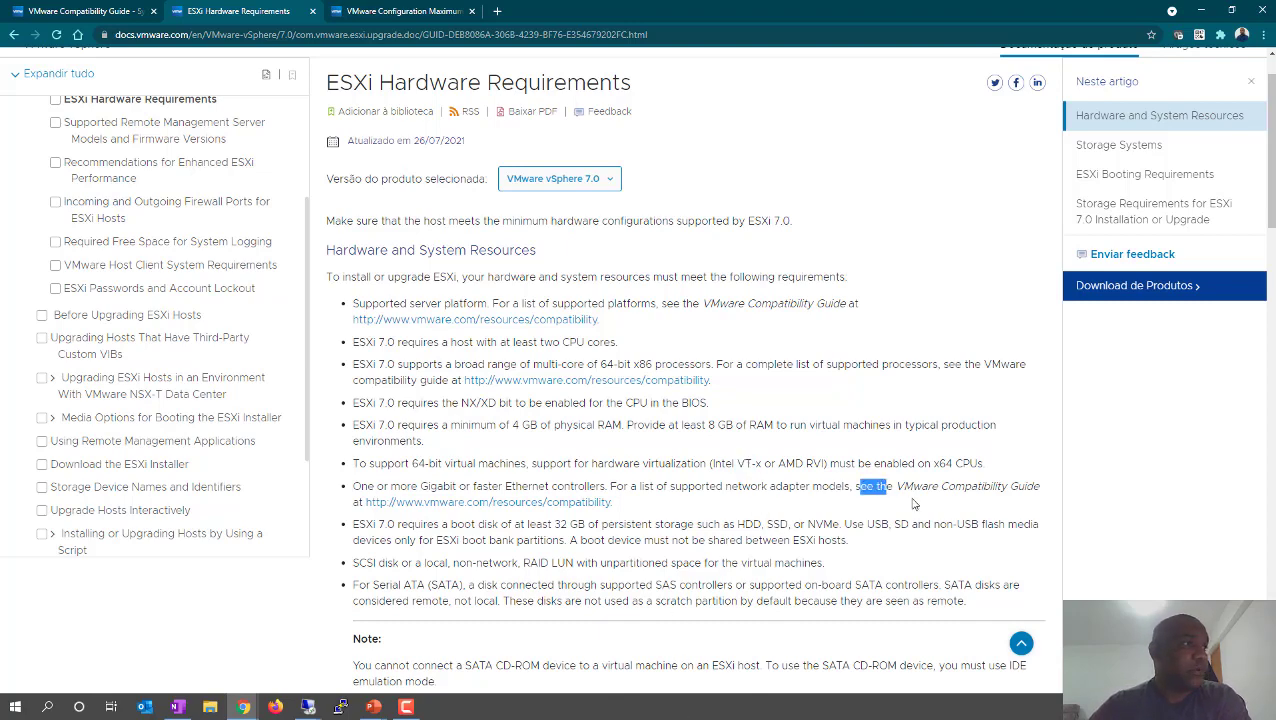
drag(899, 487, 963, 502)
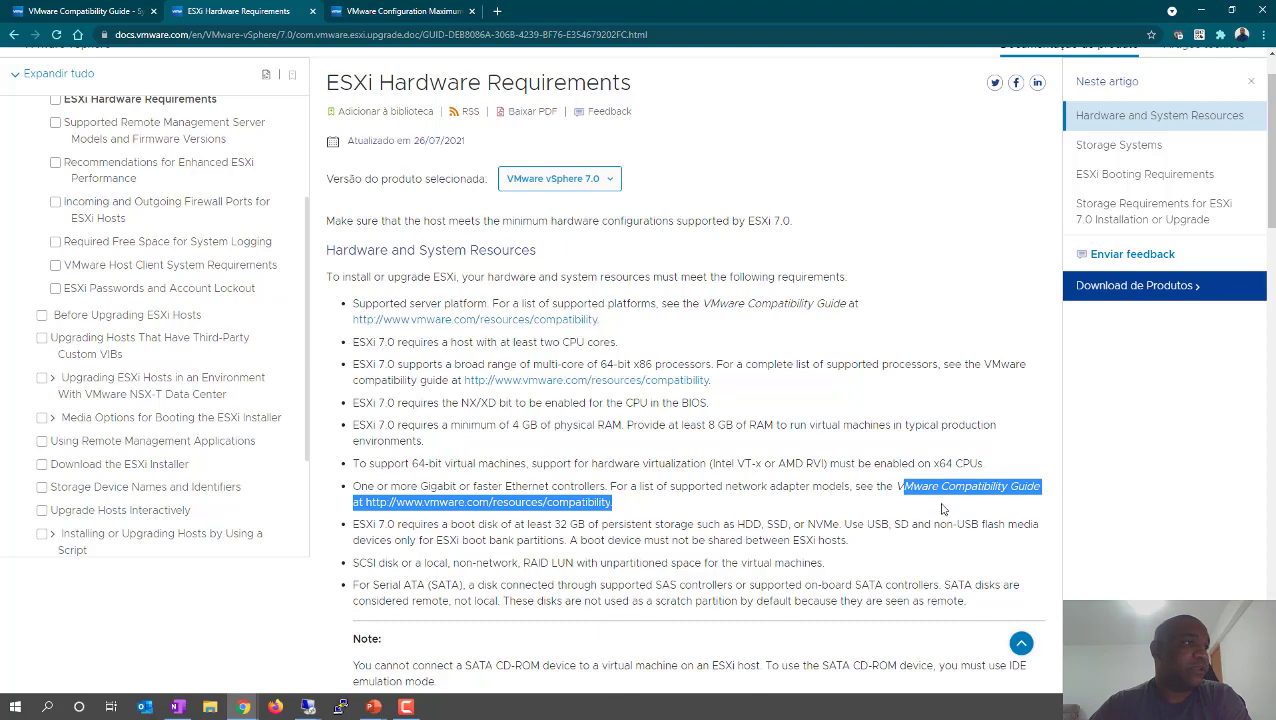
drag(856, 487, 992, 490)
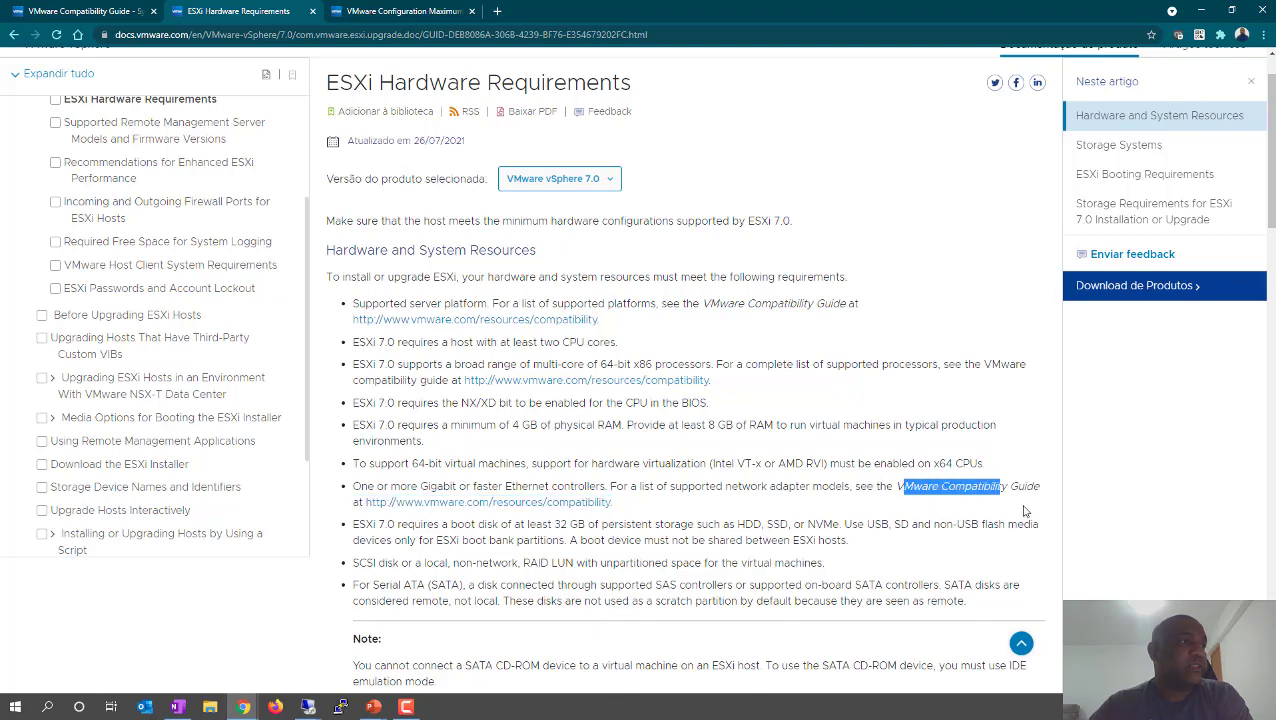
click(1031, 506)
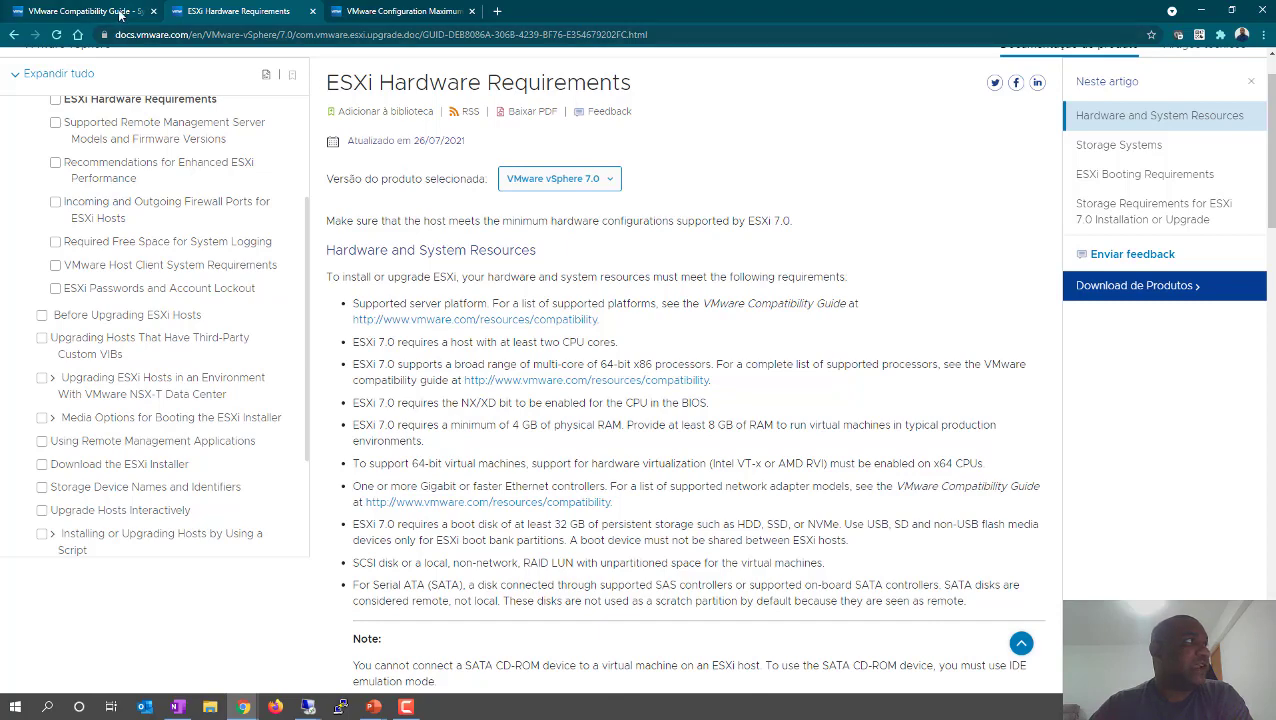
click(119, 12)
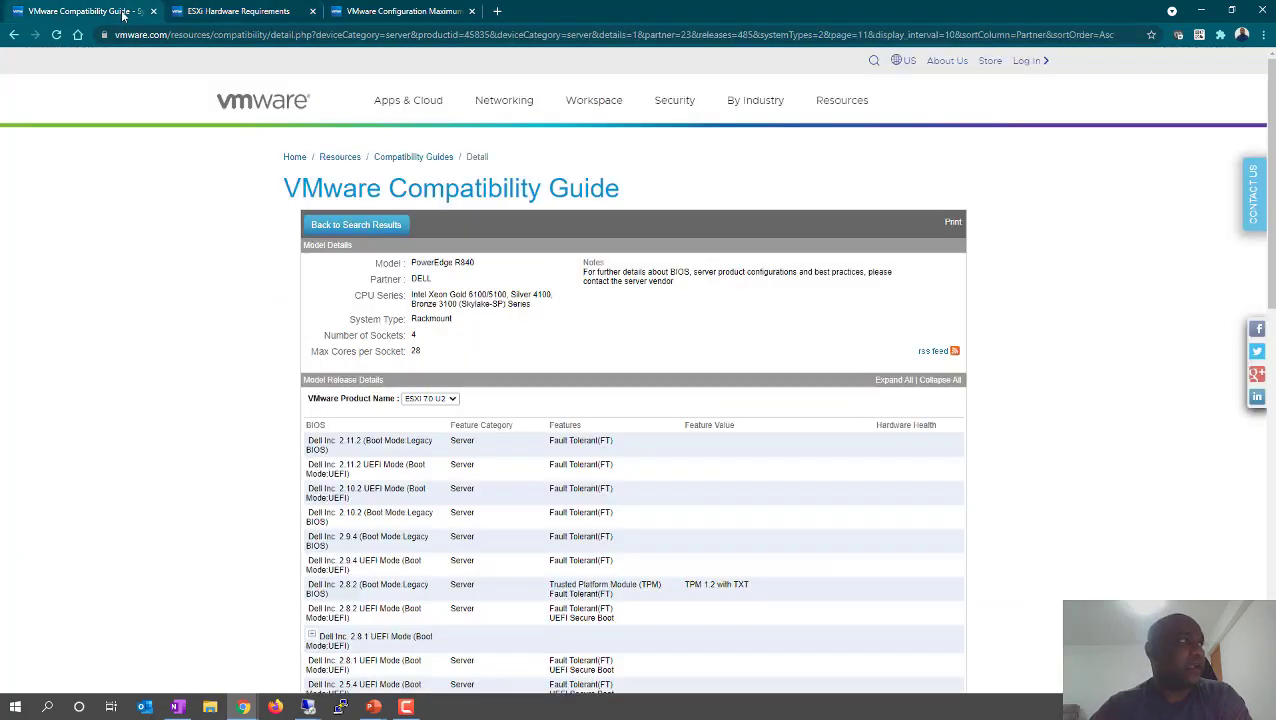
click(263, 14)
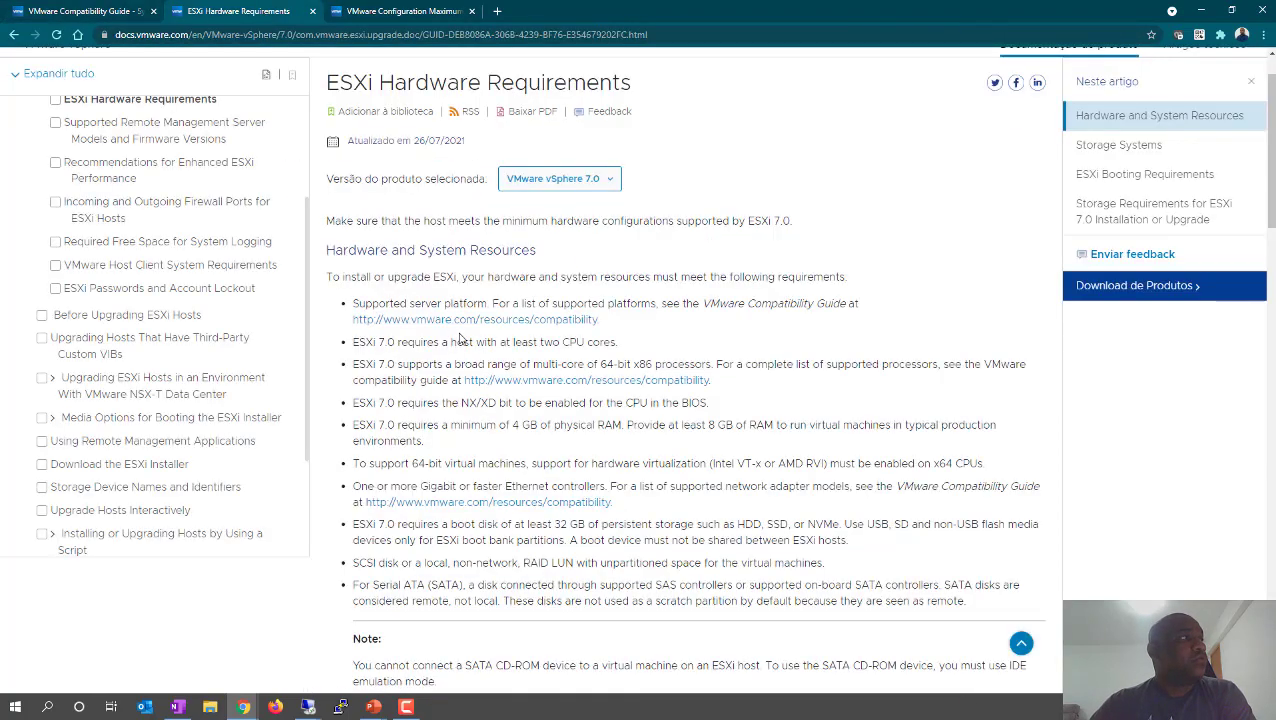
scroll(462, 336, up, 1)
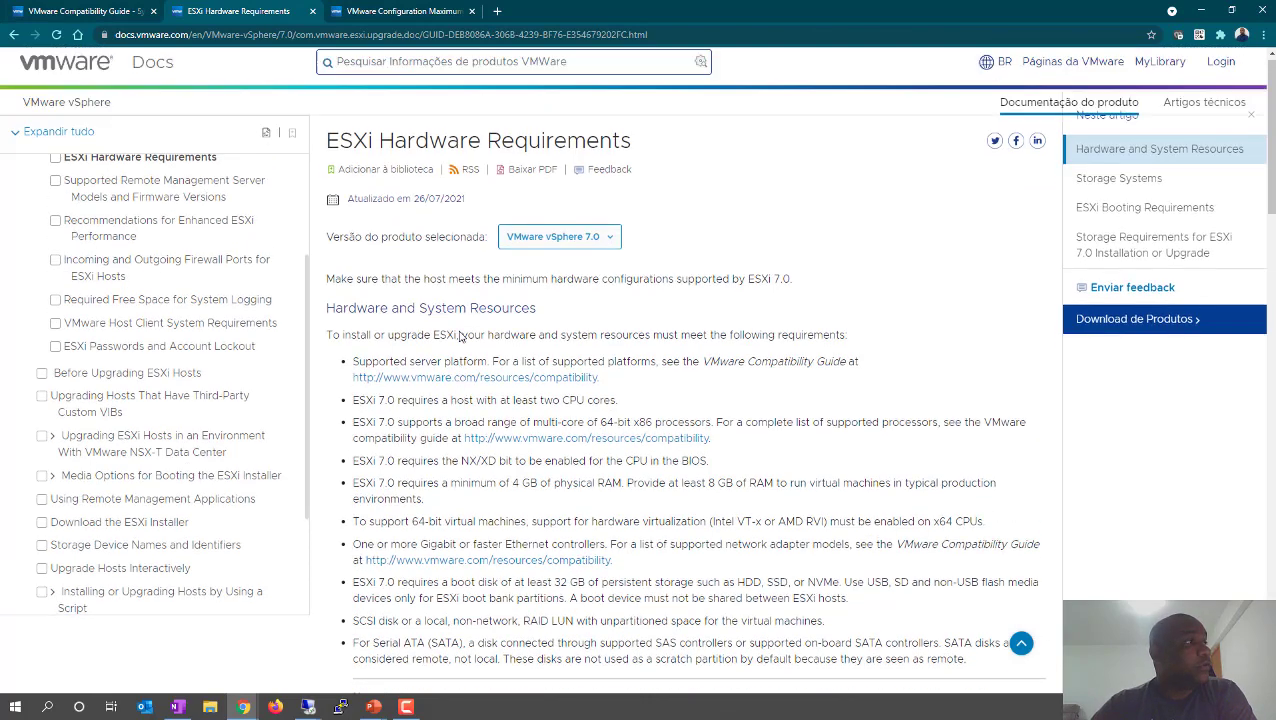
- Bring up Configuration Maximums and highlight the vSphere 7.0 Configuration Limits title
click(405, 11)
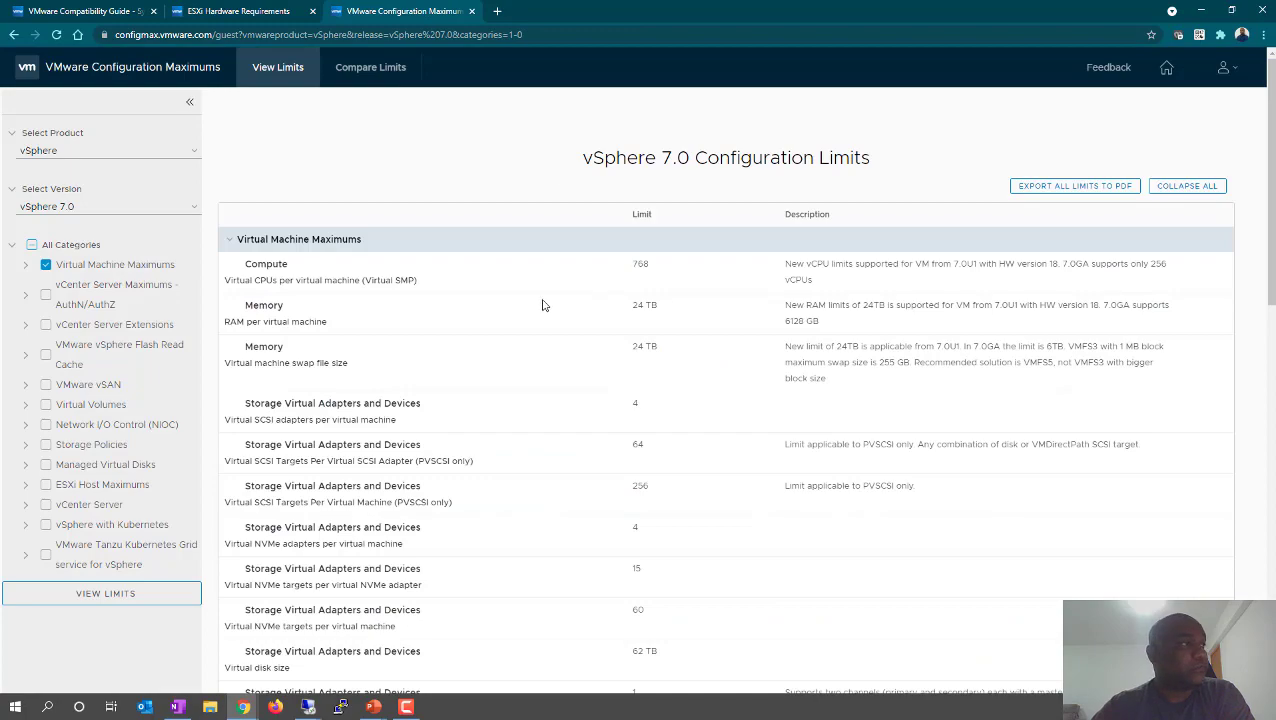
scroll(543, 305, down, 3)
scroll(542, 305, down, 1)
scroll(541, 305, up, 4)
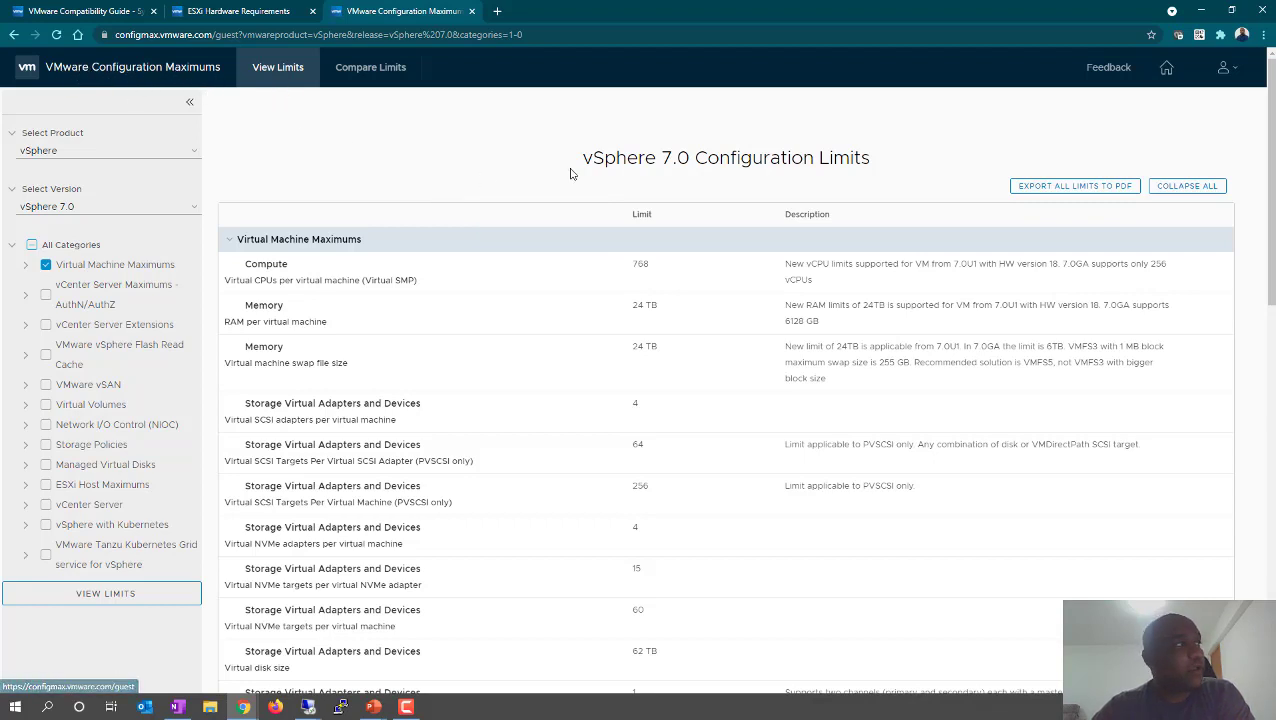
drag(593, 160, 906, 208)
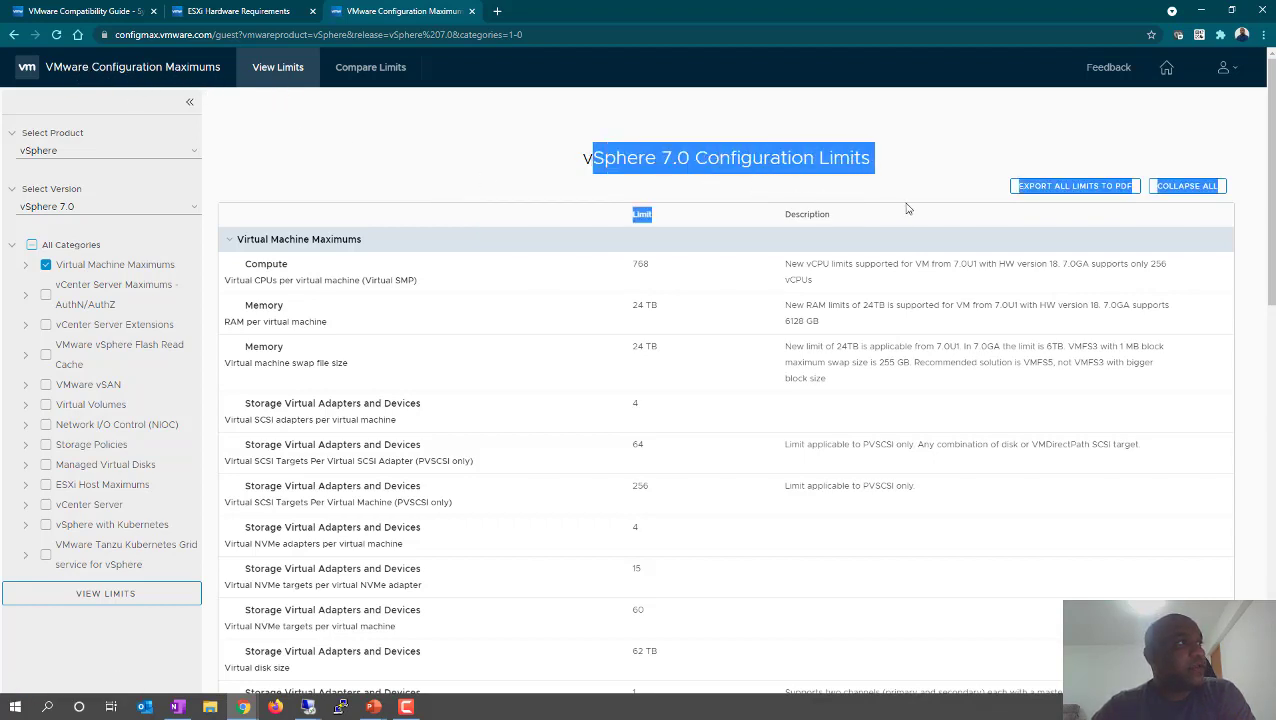
click(578, 160)
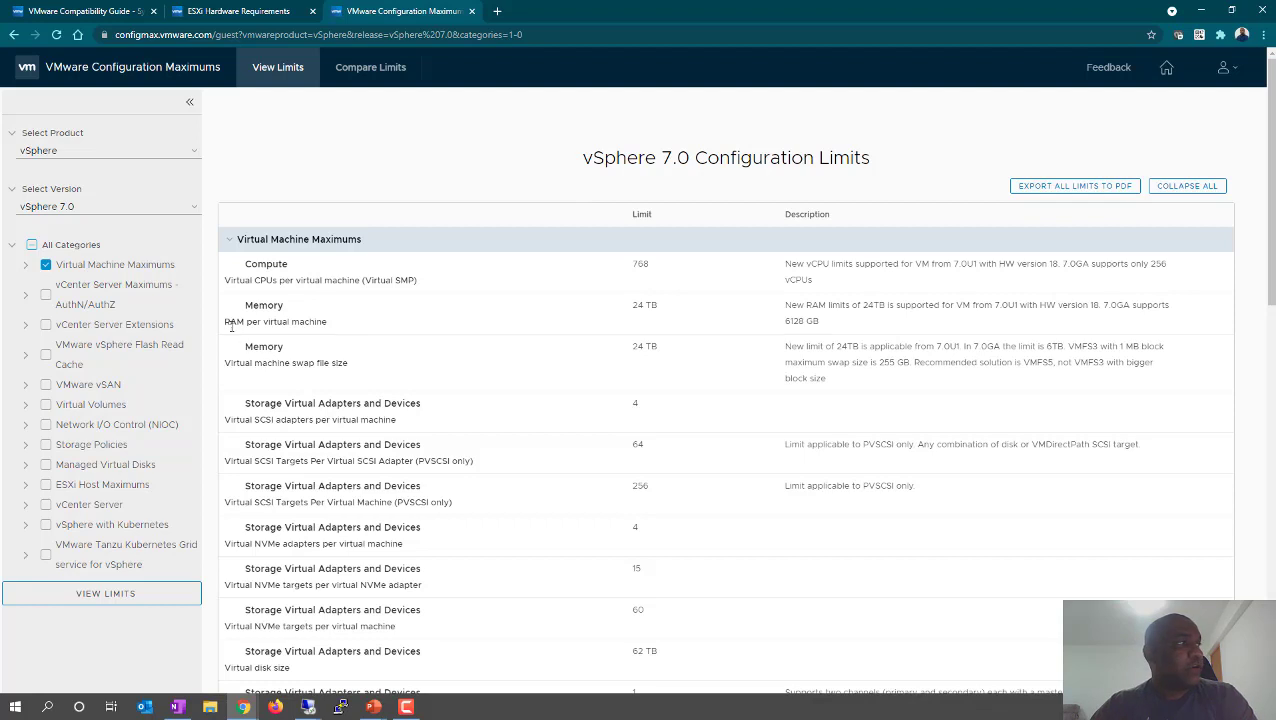
- Highlight the 24 TB RAM per virtual machine limit among the Virtual Machine Maximums
drag(225, 322, 340, 336)
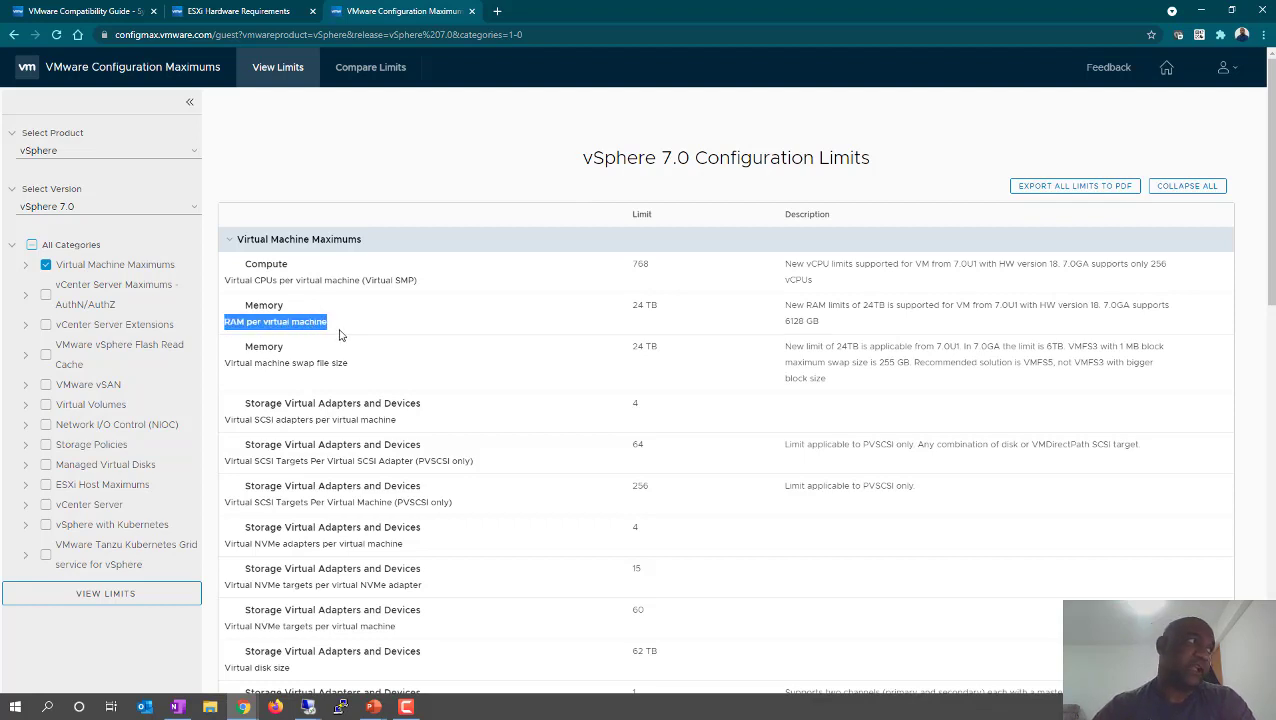
click(297, 322)
drag(253, 322, 316, 322)
click(285, 323)
triple_click(622, 319)
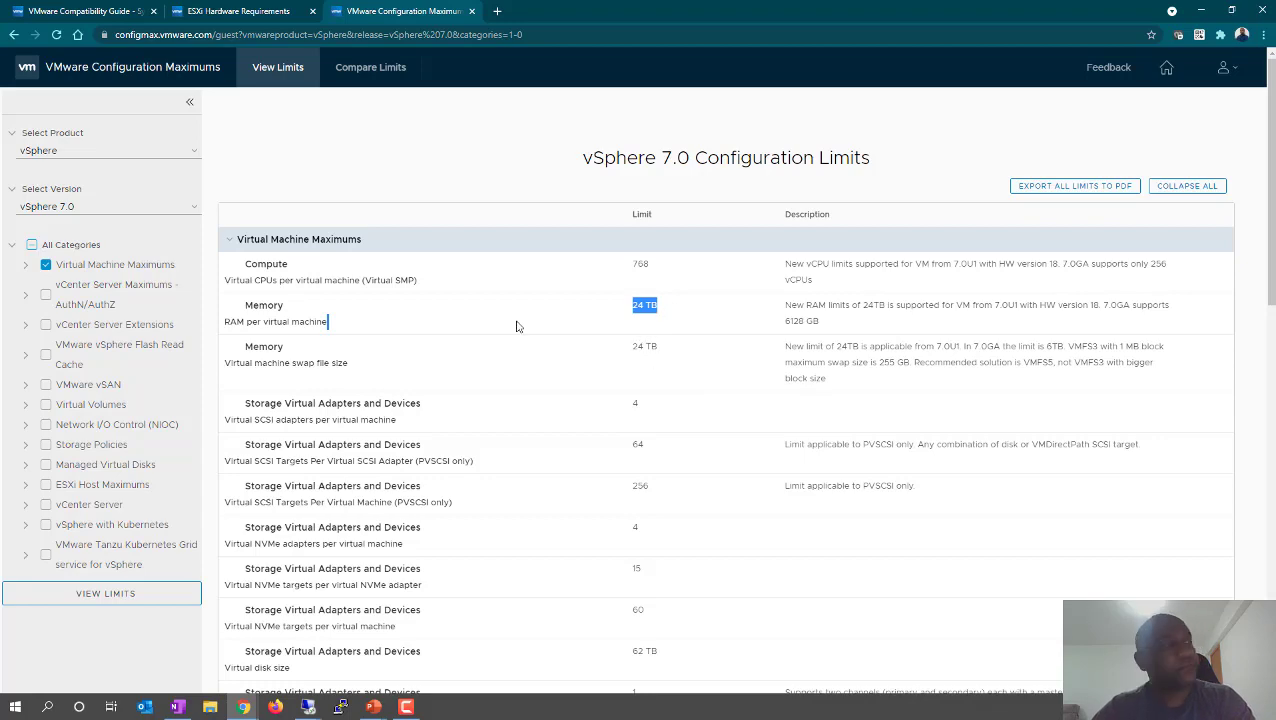
drag(262, 321, 318, 321)
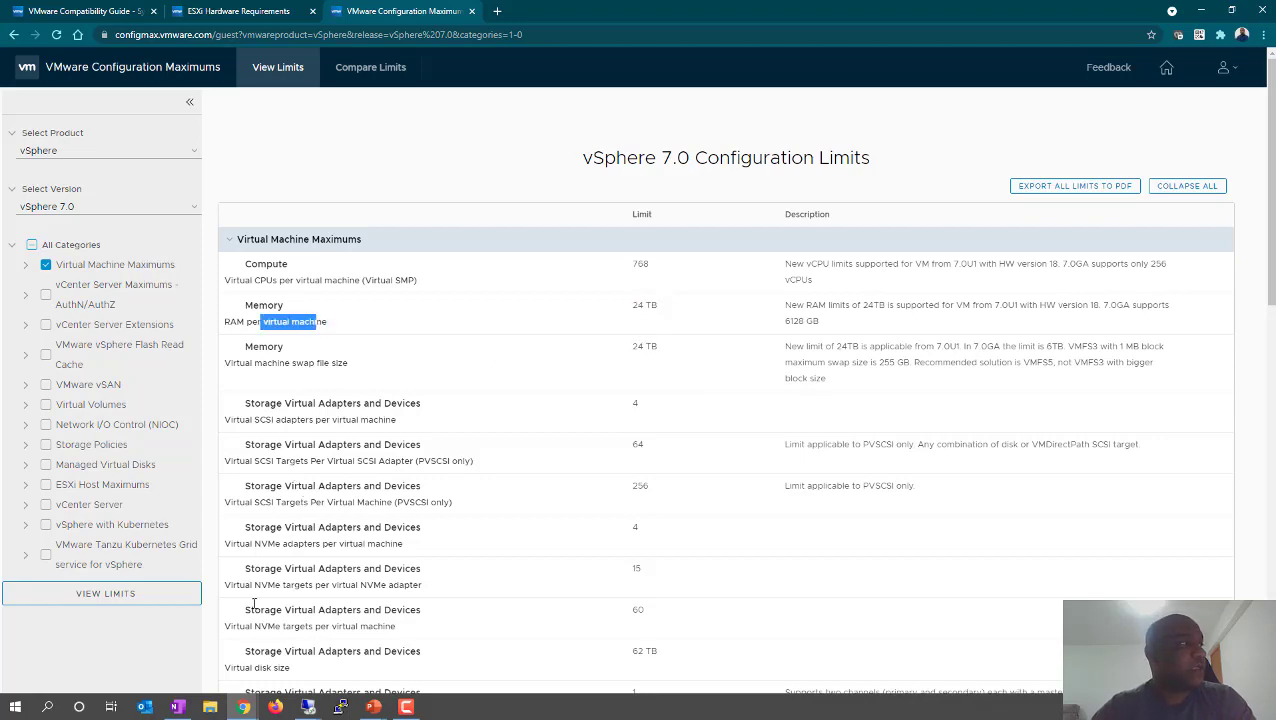
- Highlight the IDE controllers and IDE devices per virtual machine limits, including the value 4
scroll(486, 437, down, 1)
scroll(486, 437, down, 2)
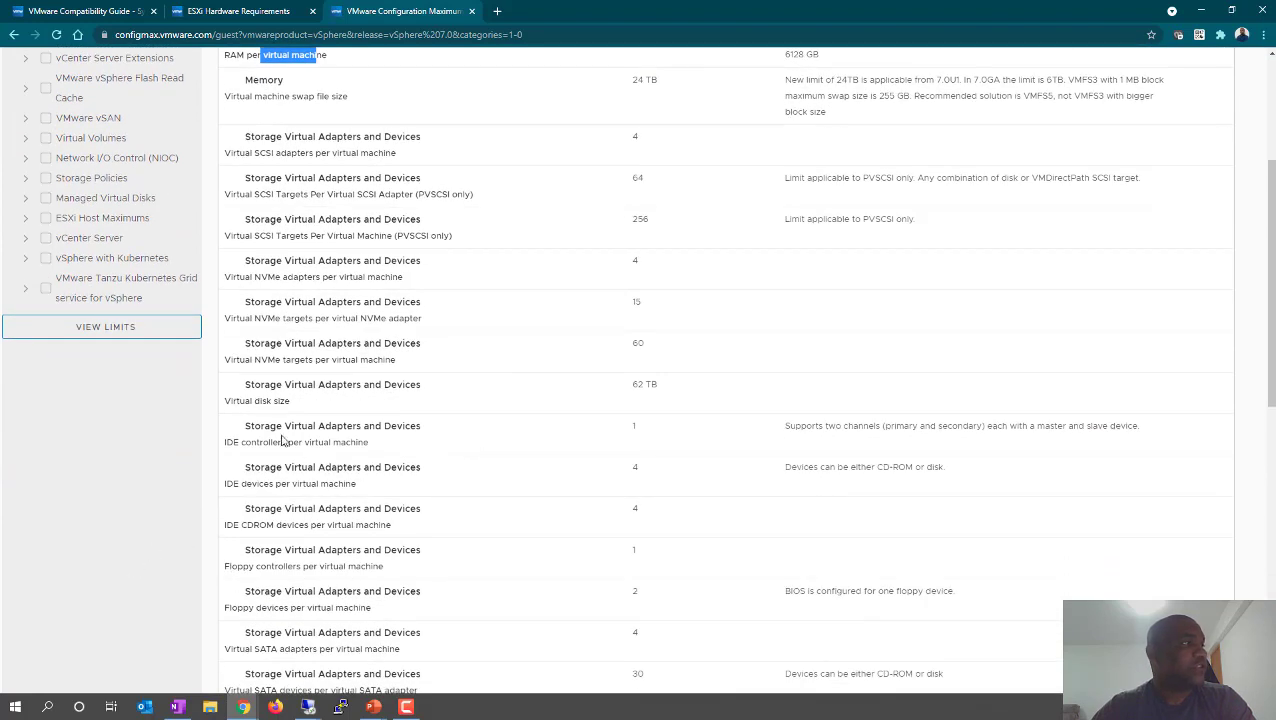
drag(283, 428, 420, 430)
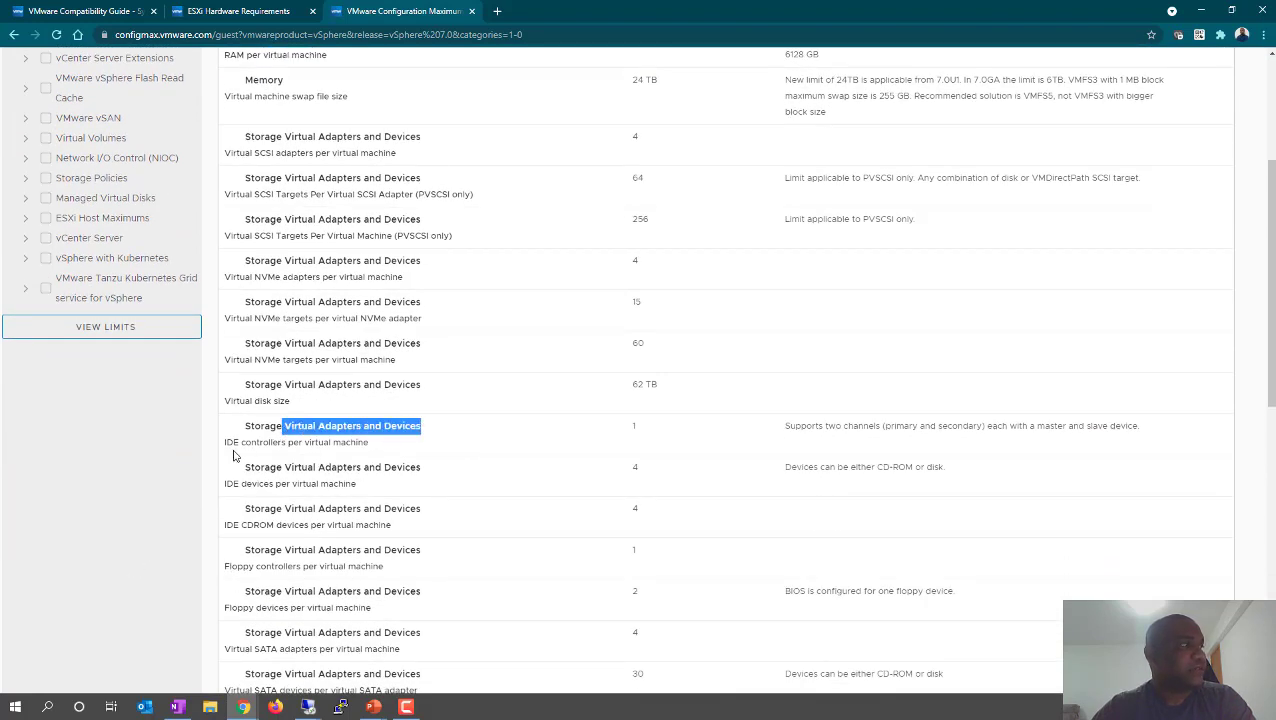
drag(241, 447, 644, 435)
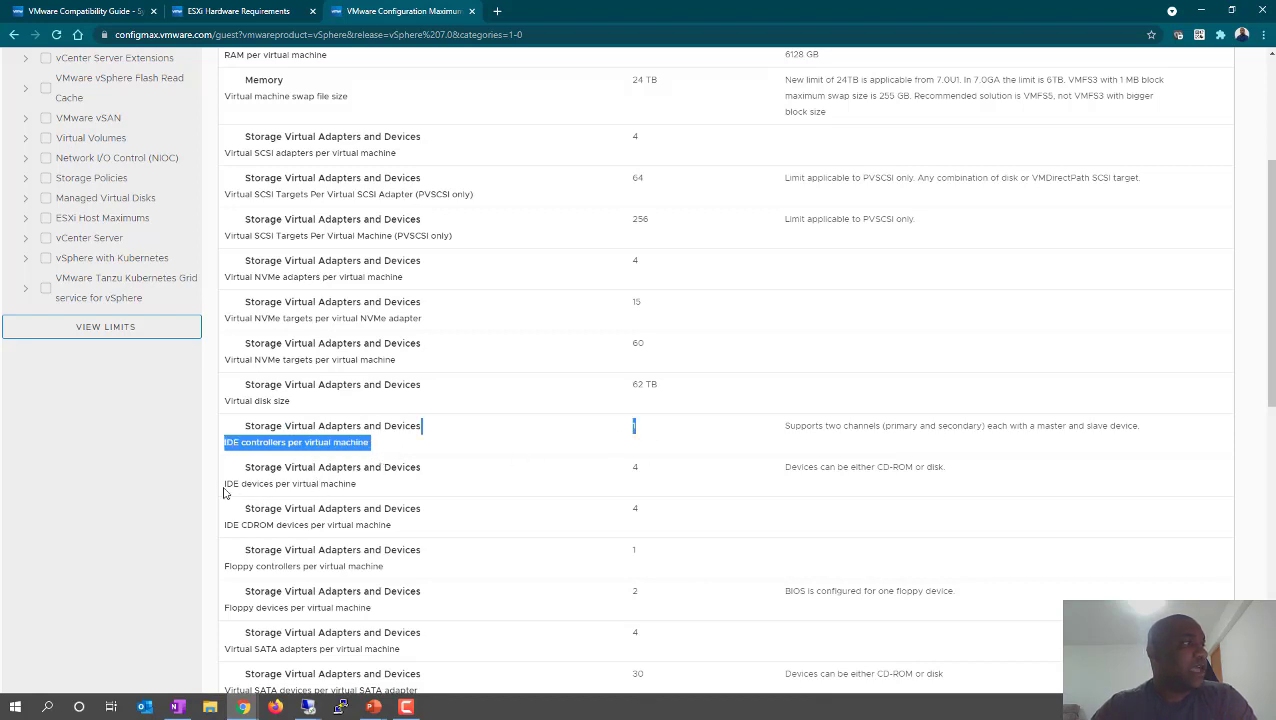
drag(231, 485, 525, 492)
drag(615, 461, 652, 469)
click(558, 496)
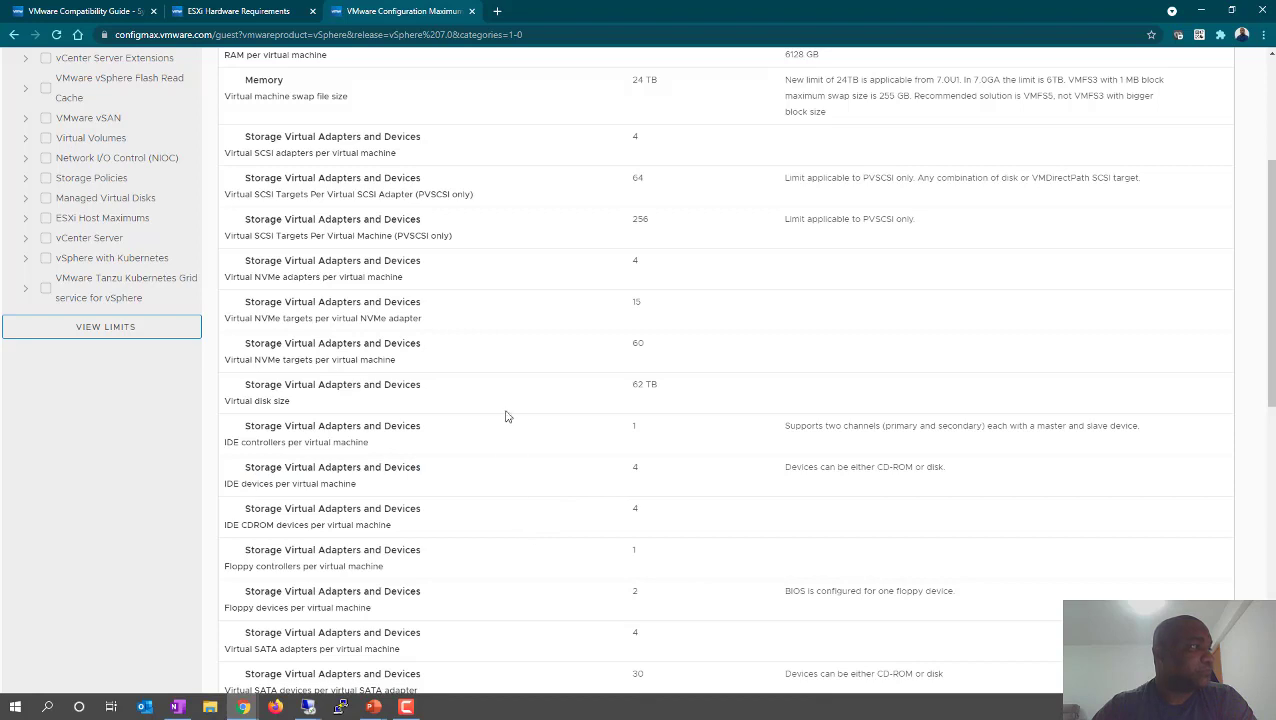
- Highlight the 'Virtual NICs per virtual machine' row and its limit value 10
scroll(507, 416, down, 1)
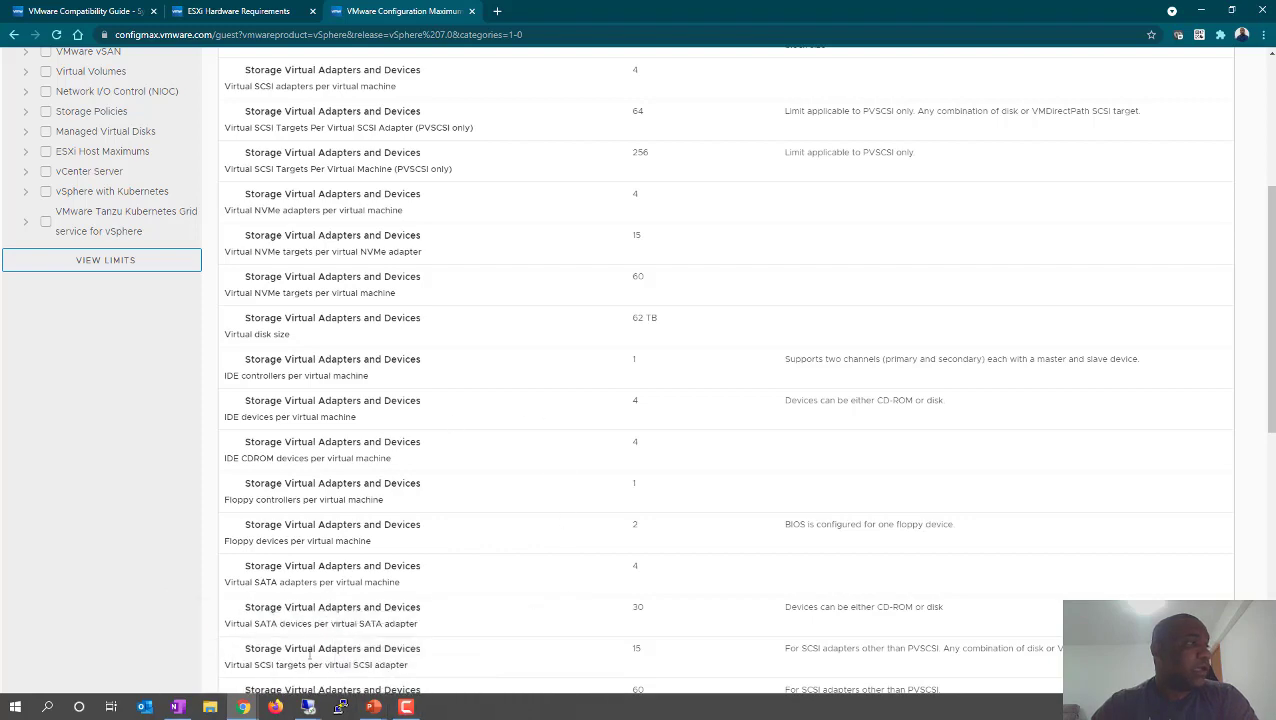
scroll(405, 585, down, 2)
scroll(405, 587, down, 1)
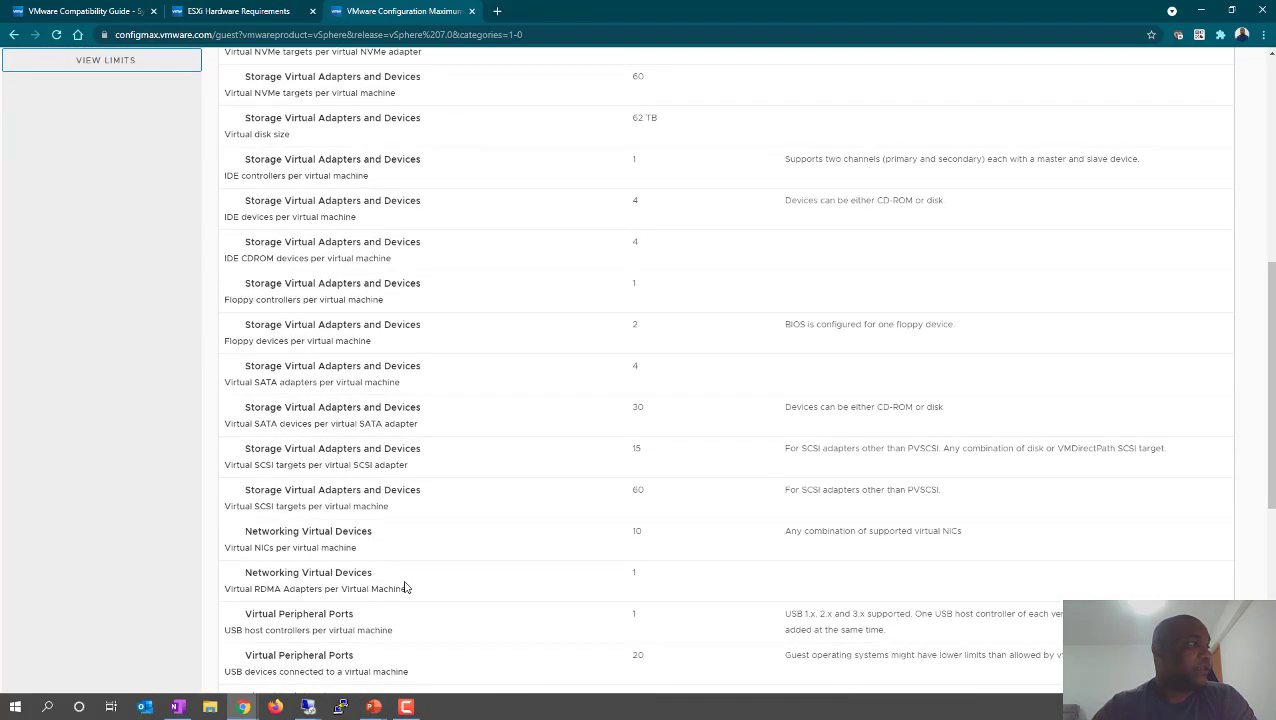
scroll(405, 588, down, 1)
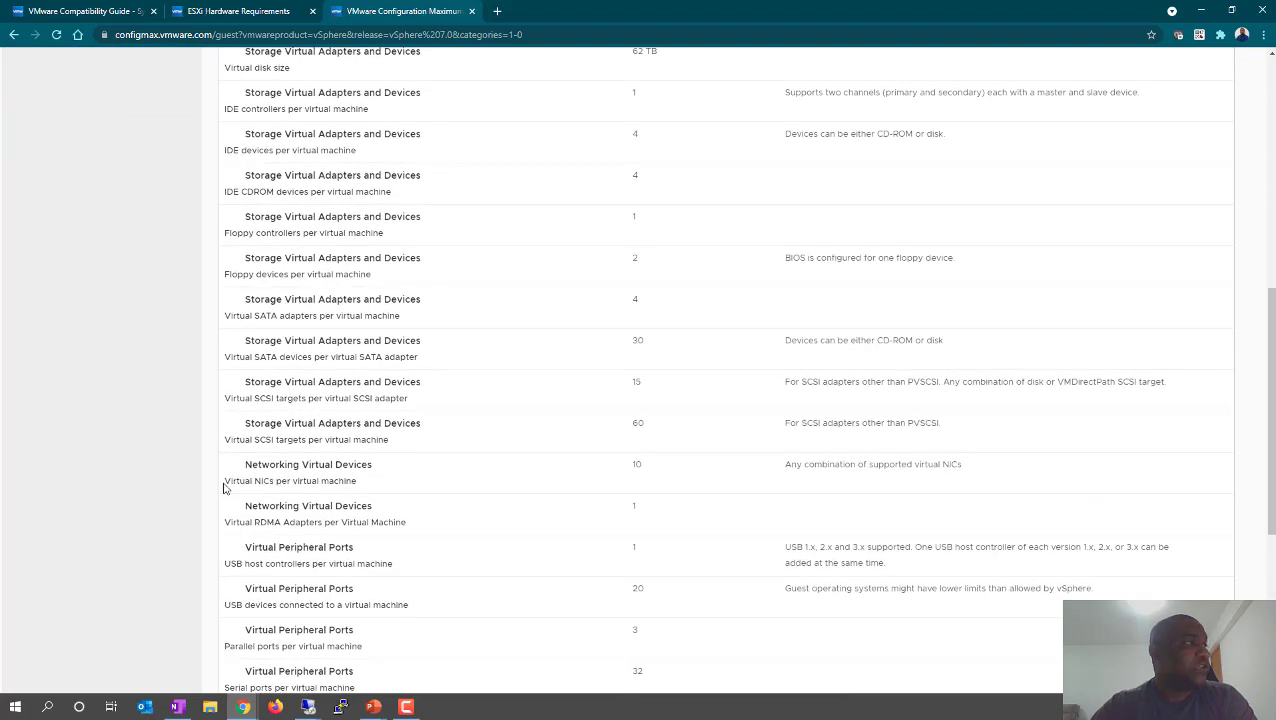
drag(224, 487, 444, 494)
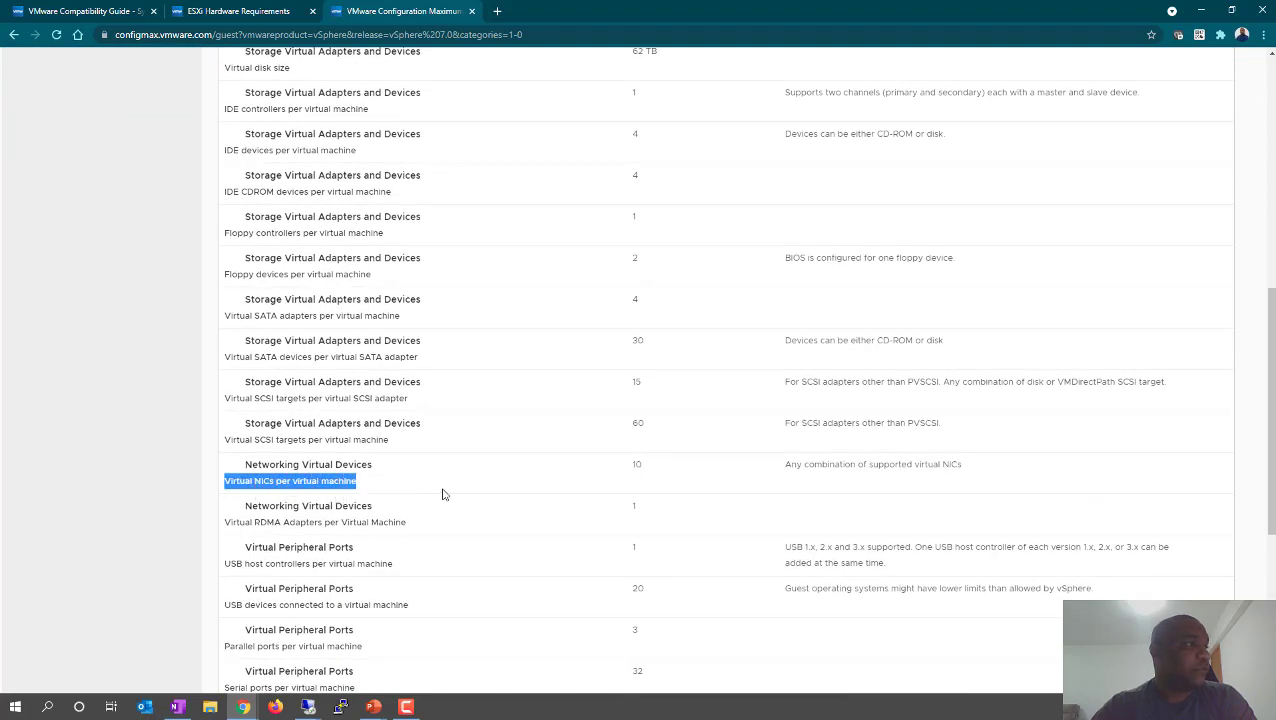
click(444, 494)
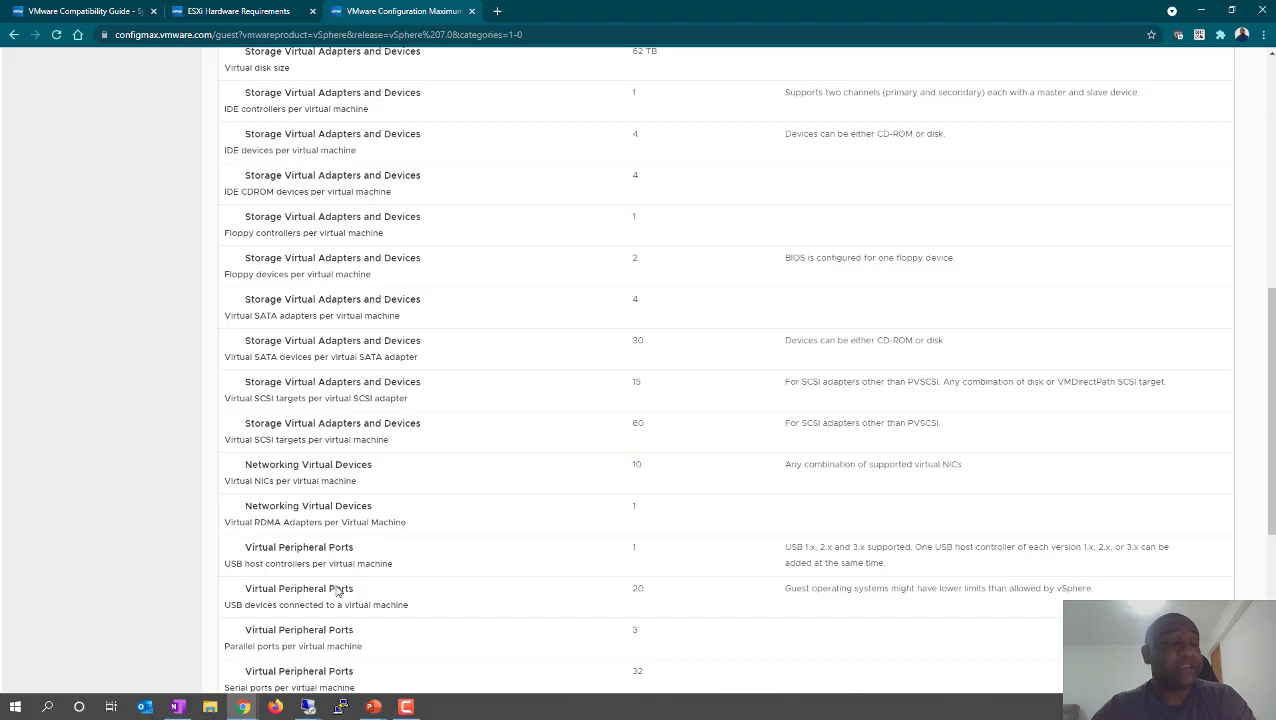
drag(255, 484, 358, 484)
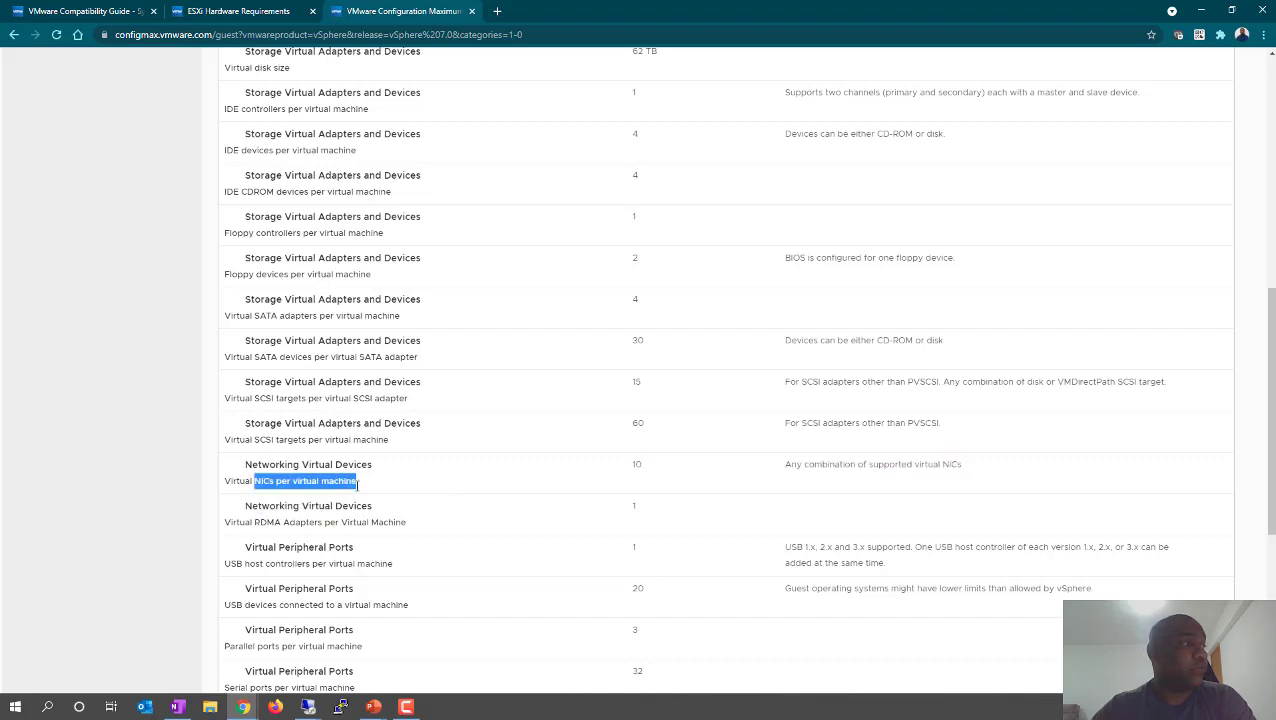
drag(630, 470, 646, 476)
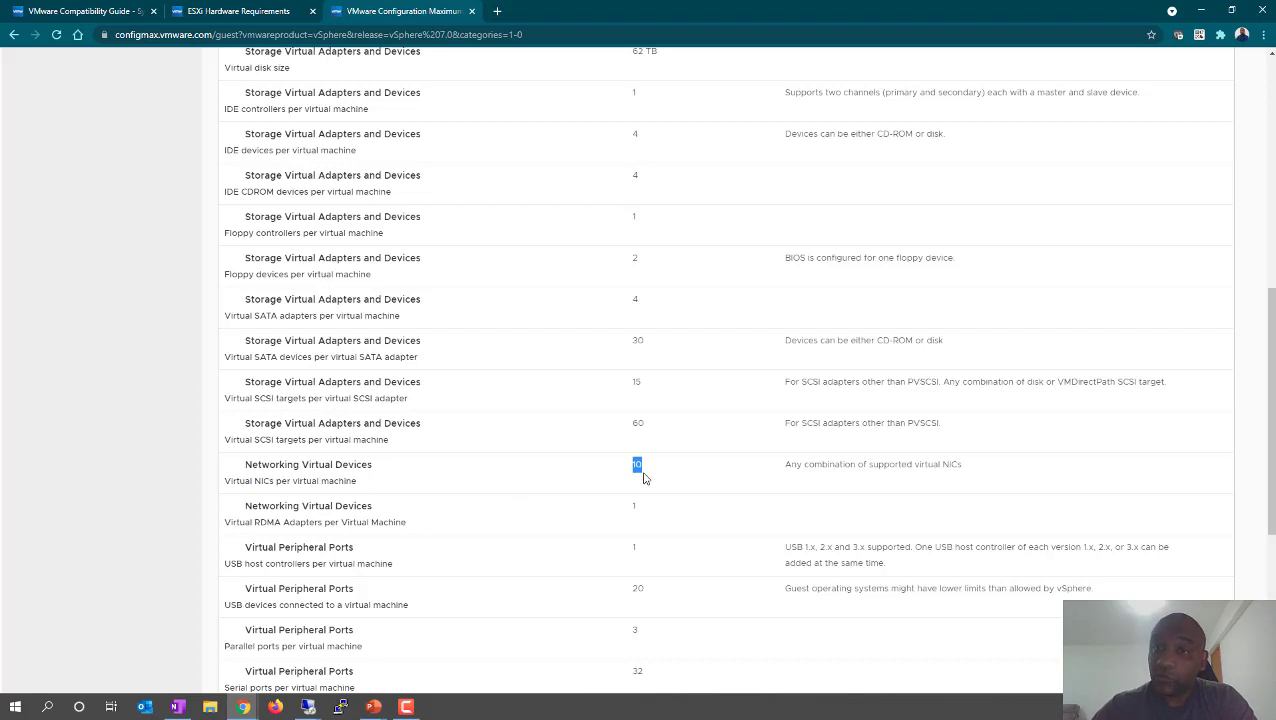
drag(628, 468, 645, 472)
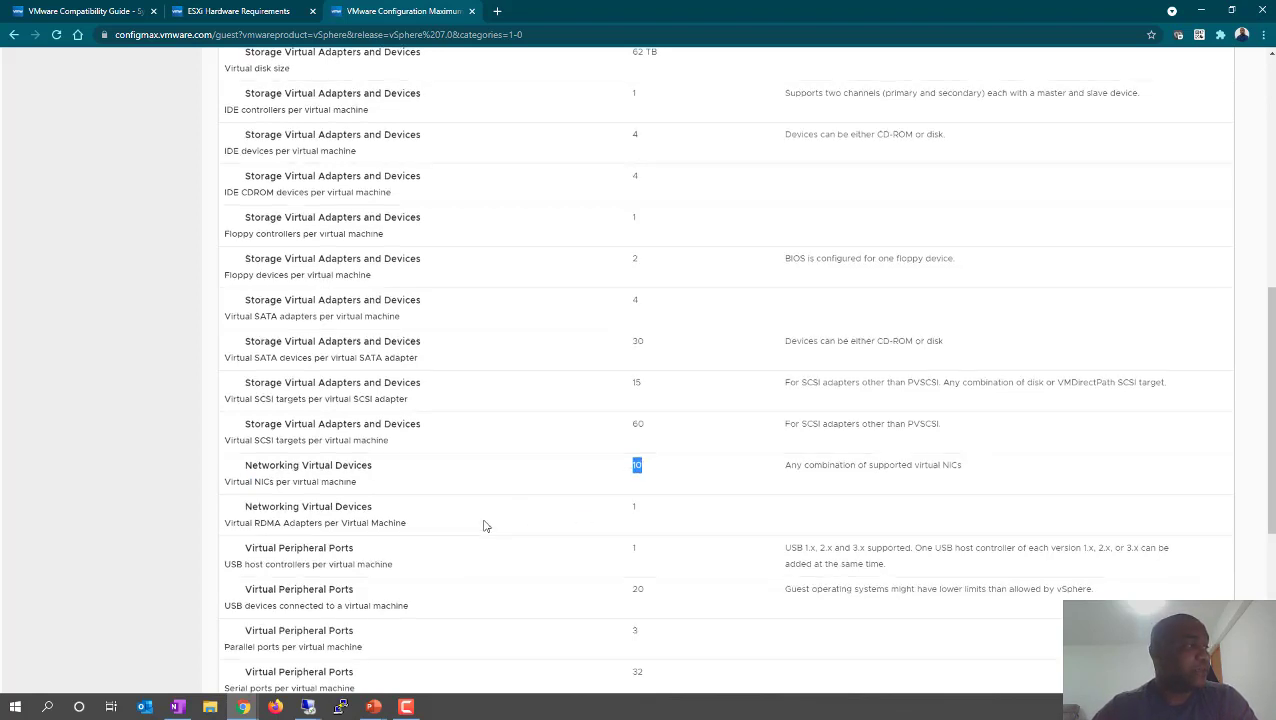
- Highlight category names such as vCenter Server Maximums and Storage Policies in the category list
scroll(484, 526, up, 6)
scroll(818, 445, down, 1)
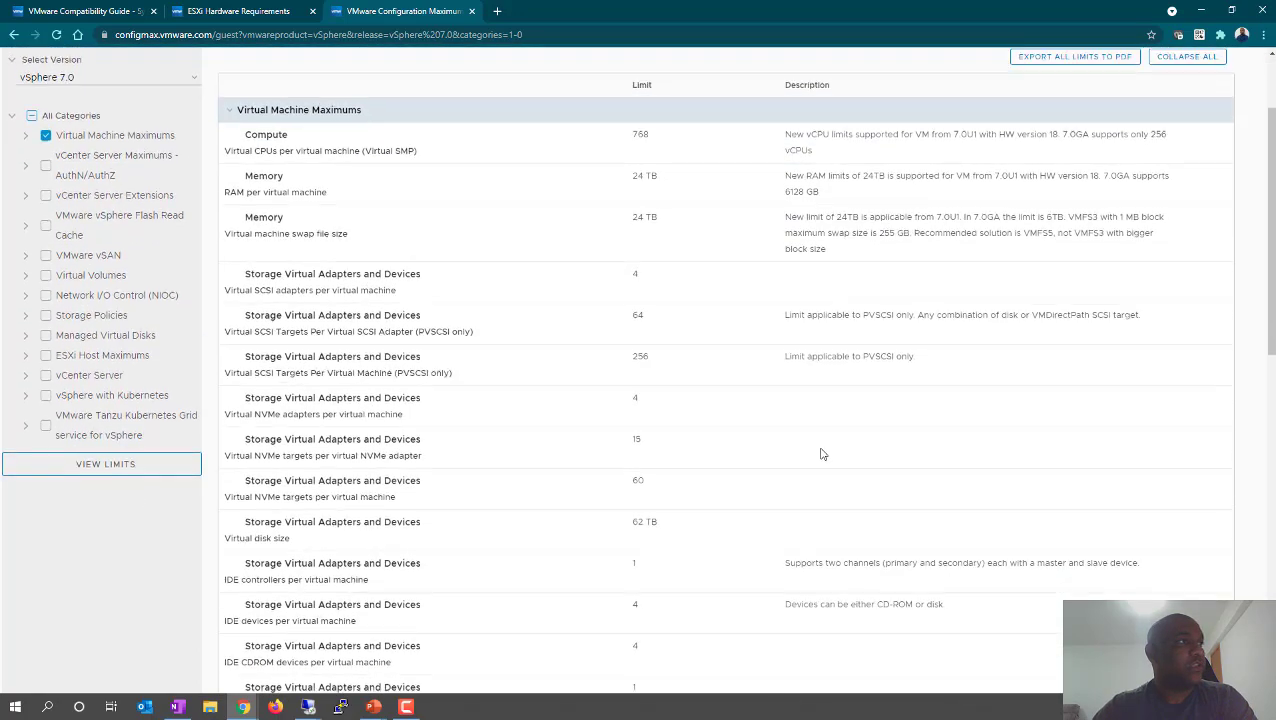
scroll(632, 450, up, 2)
scroll(590, 447, down, 3)
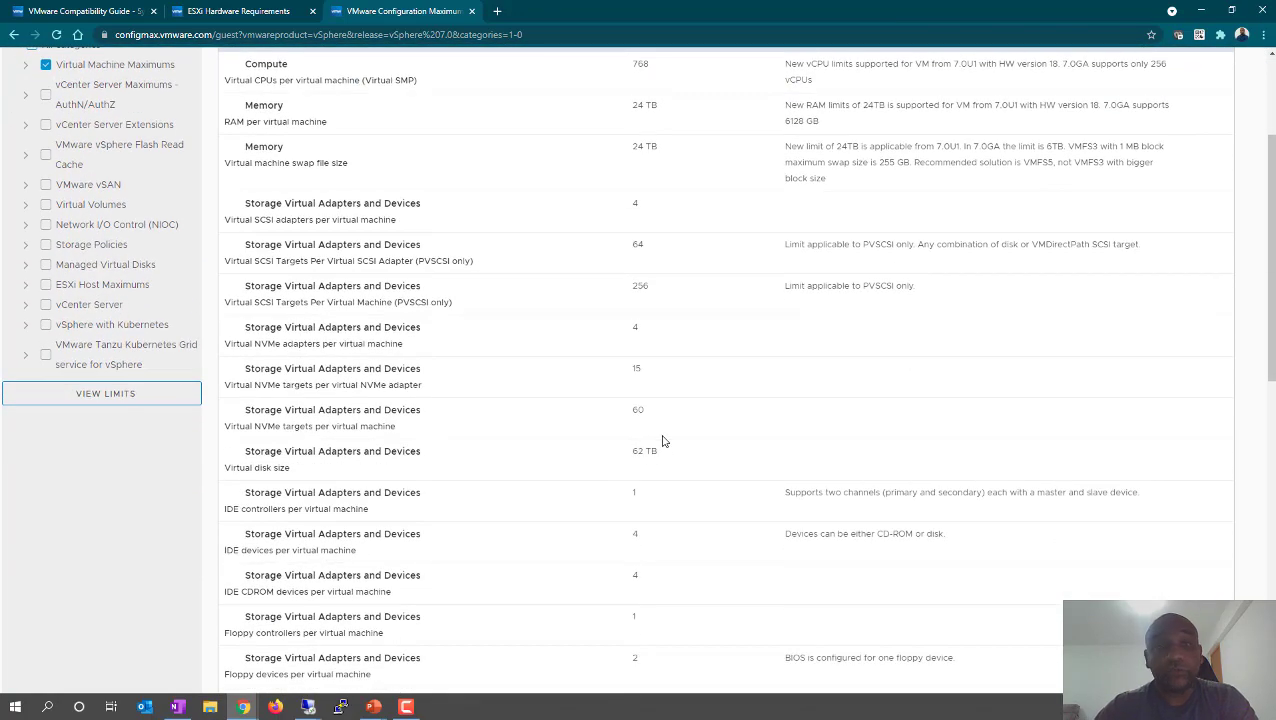
scroll(609, 364, down, 7)
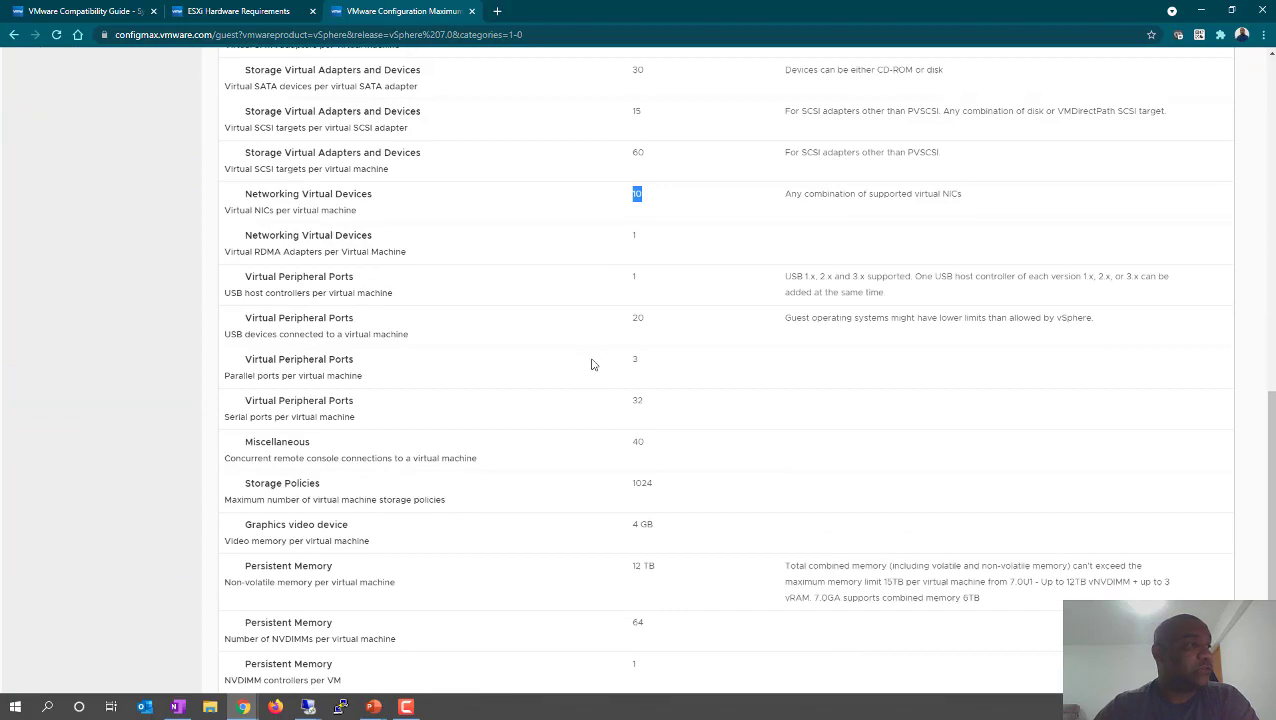
scroll(591, 364, down, 2)
scroll(587, 365, up, 10)
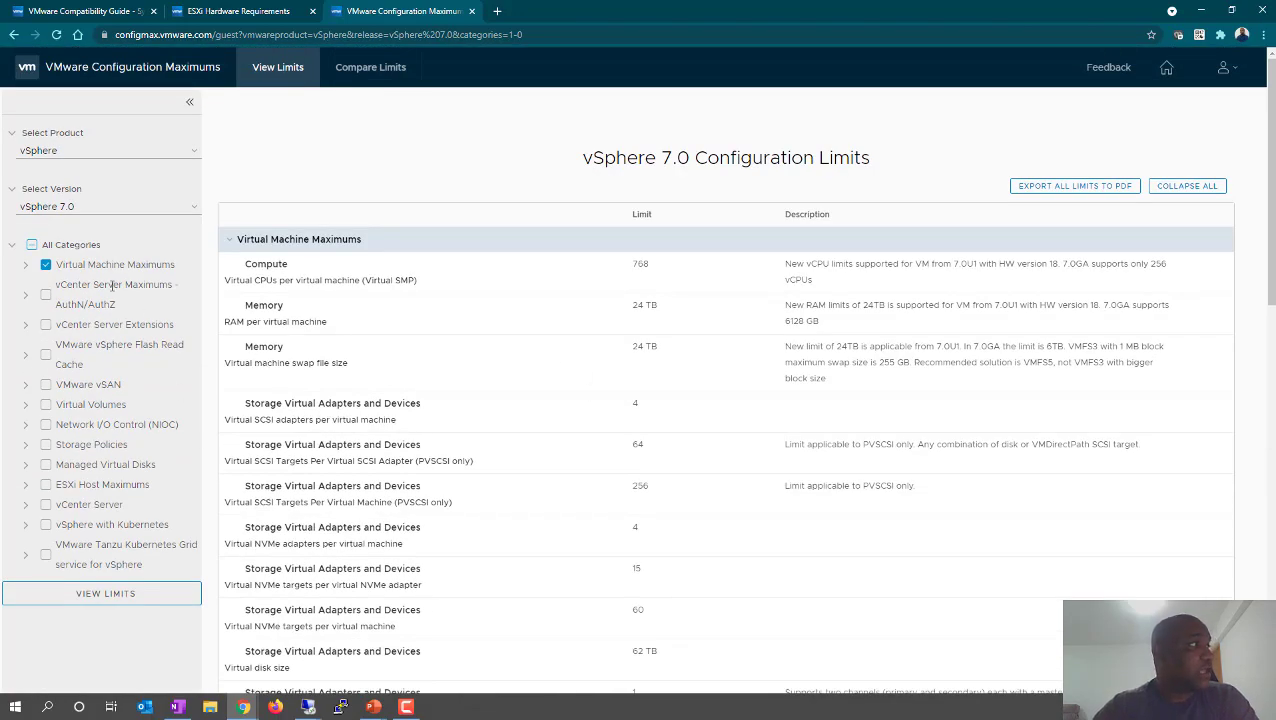
drag(56, 286, 119, 286)
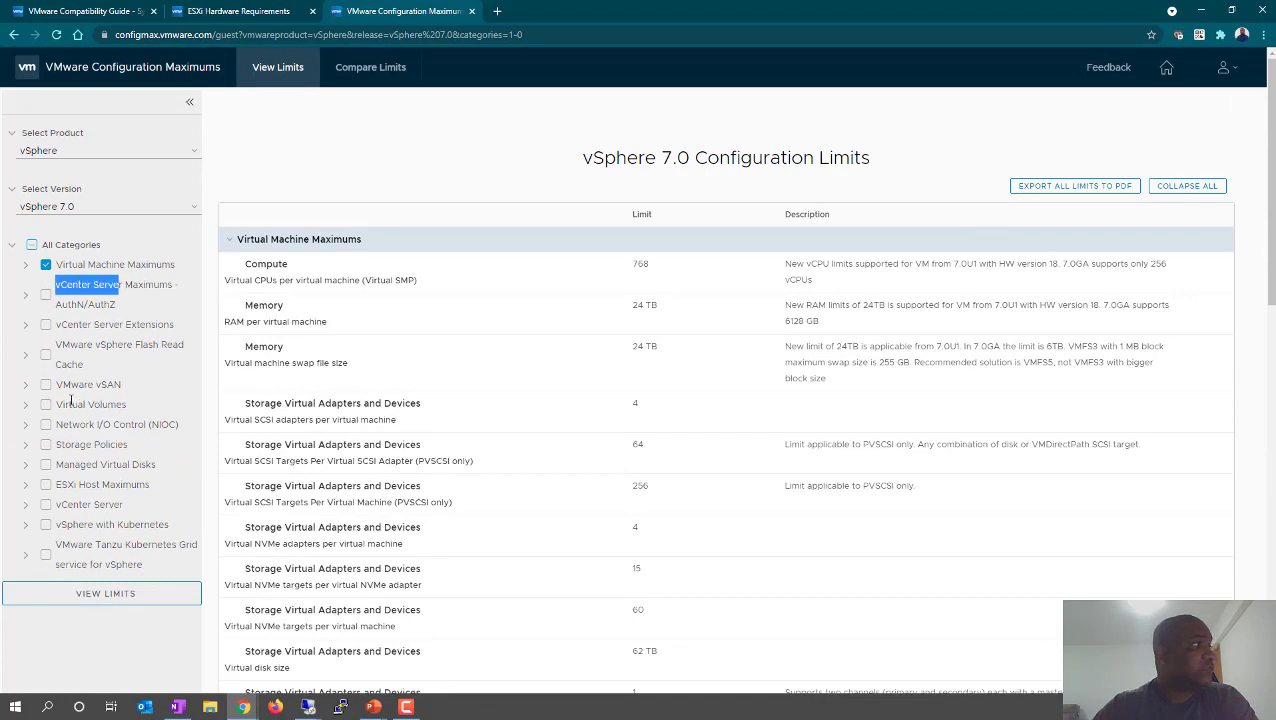
drag(63, 385, 122, 405)
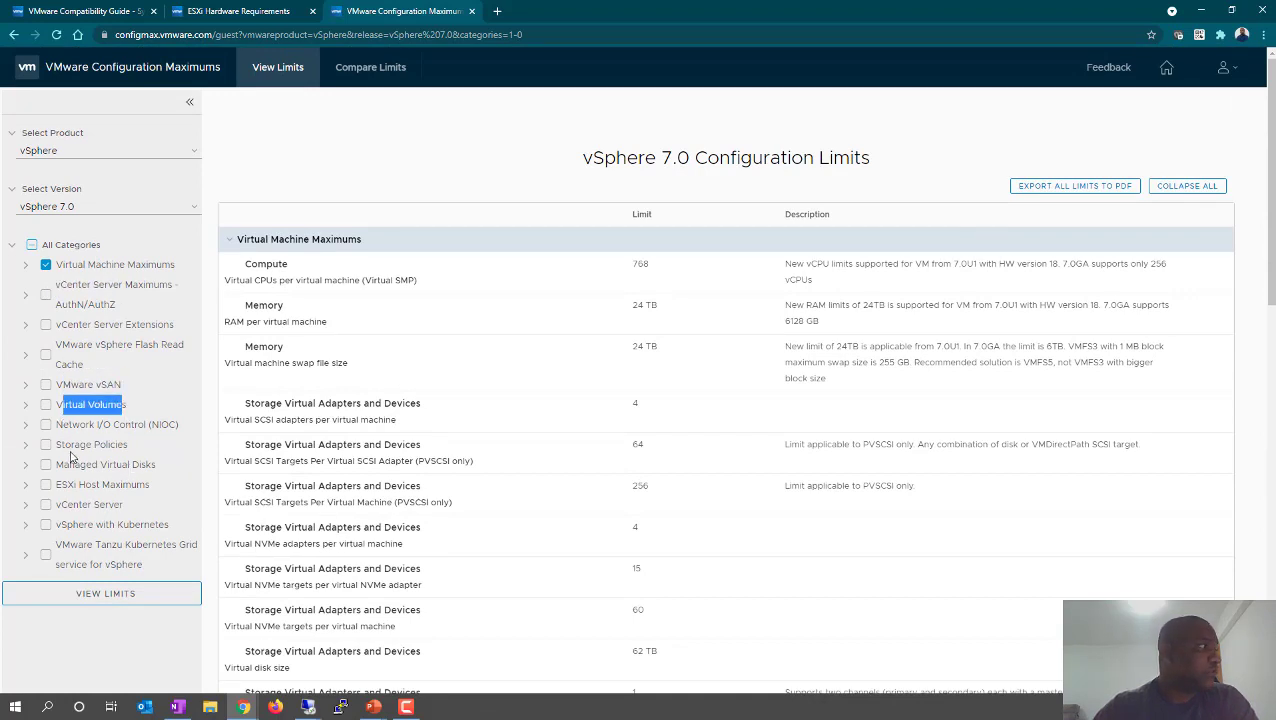
drag(71, 445, 91, 445)
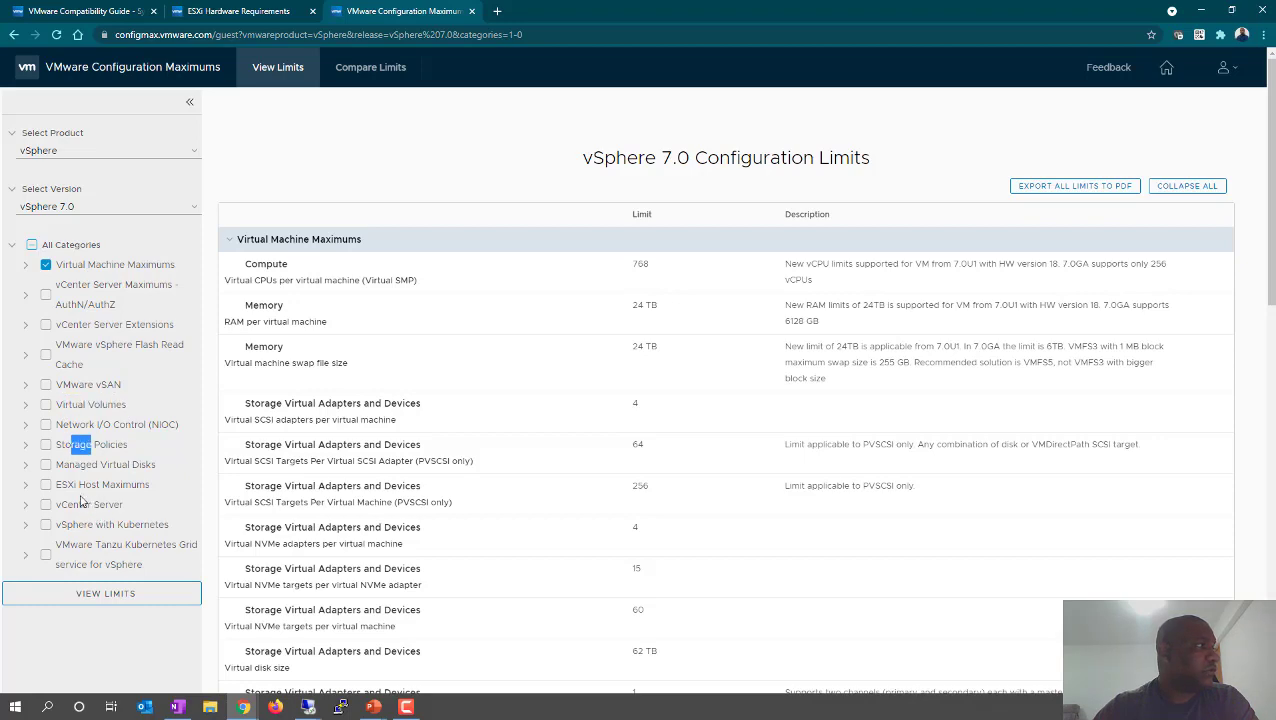
- Tick and expand ESXi Host Maximums, highlighting its Compute and Memory Maximums sub-categories
click(45, 484)
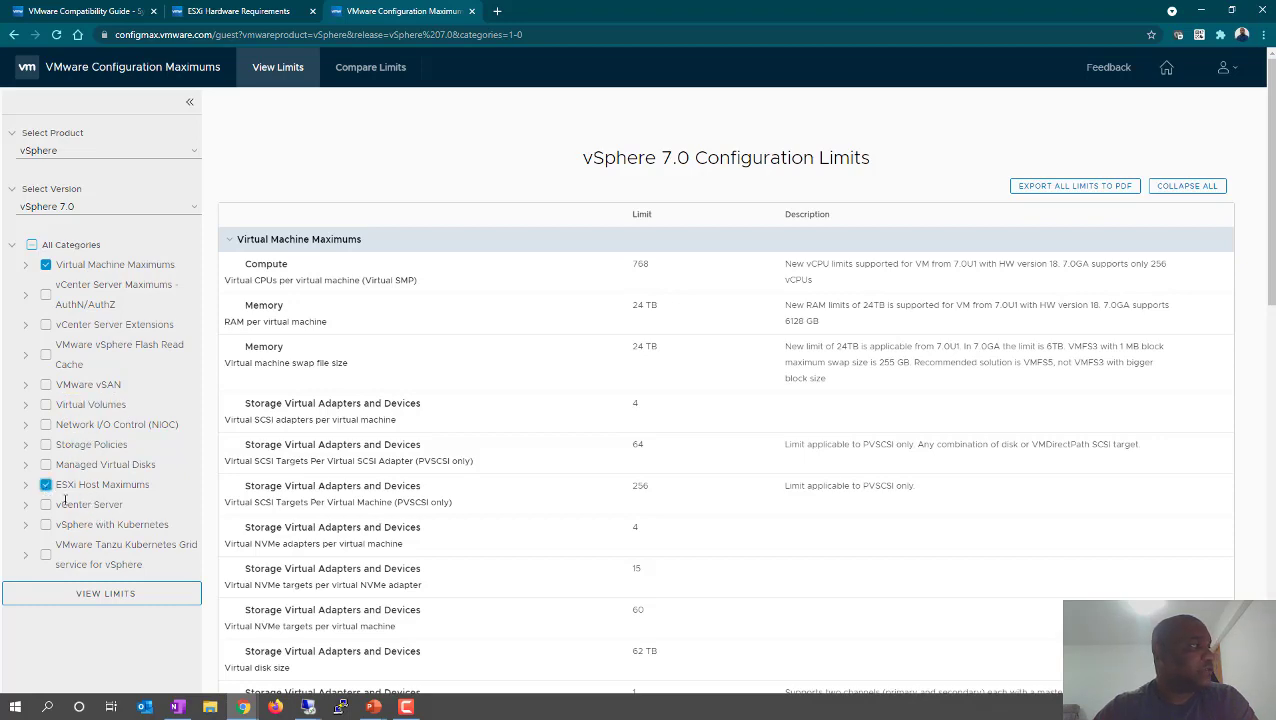
click(26, 486)
scroll(88, 375, down, 1)
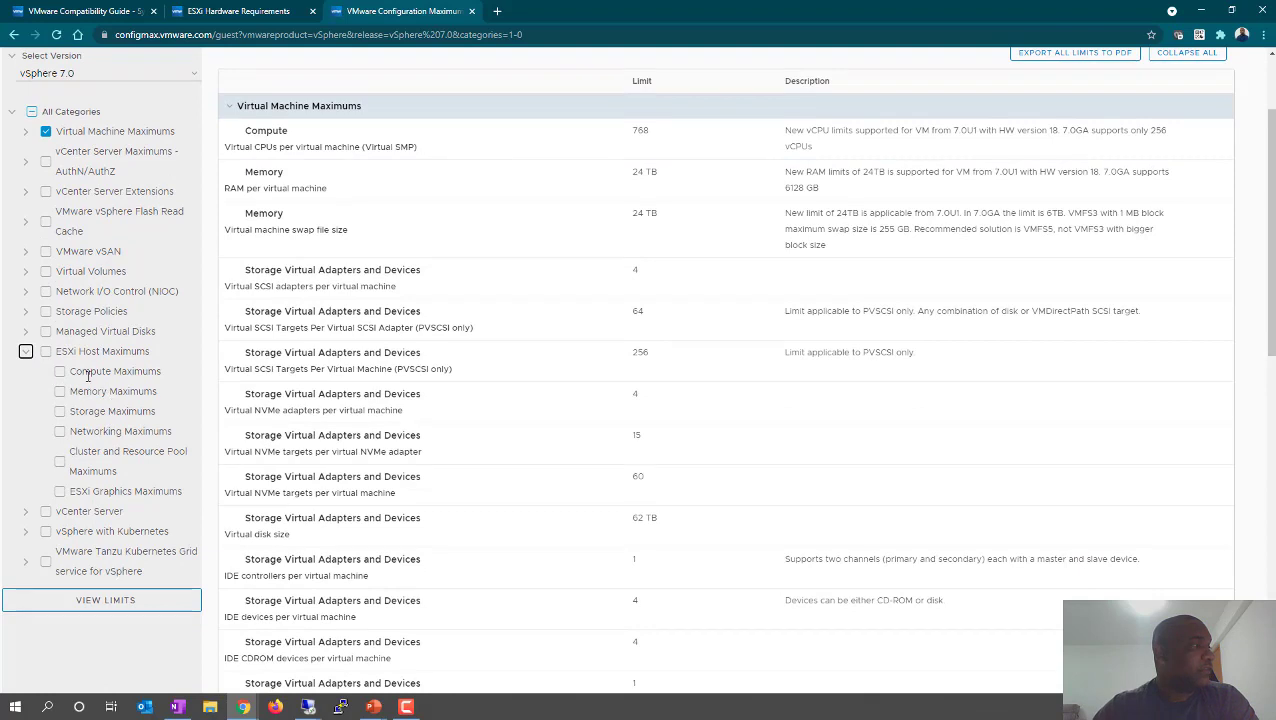
drag(74, 375, 150, 372)
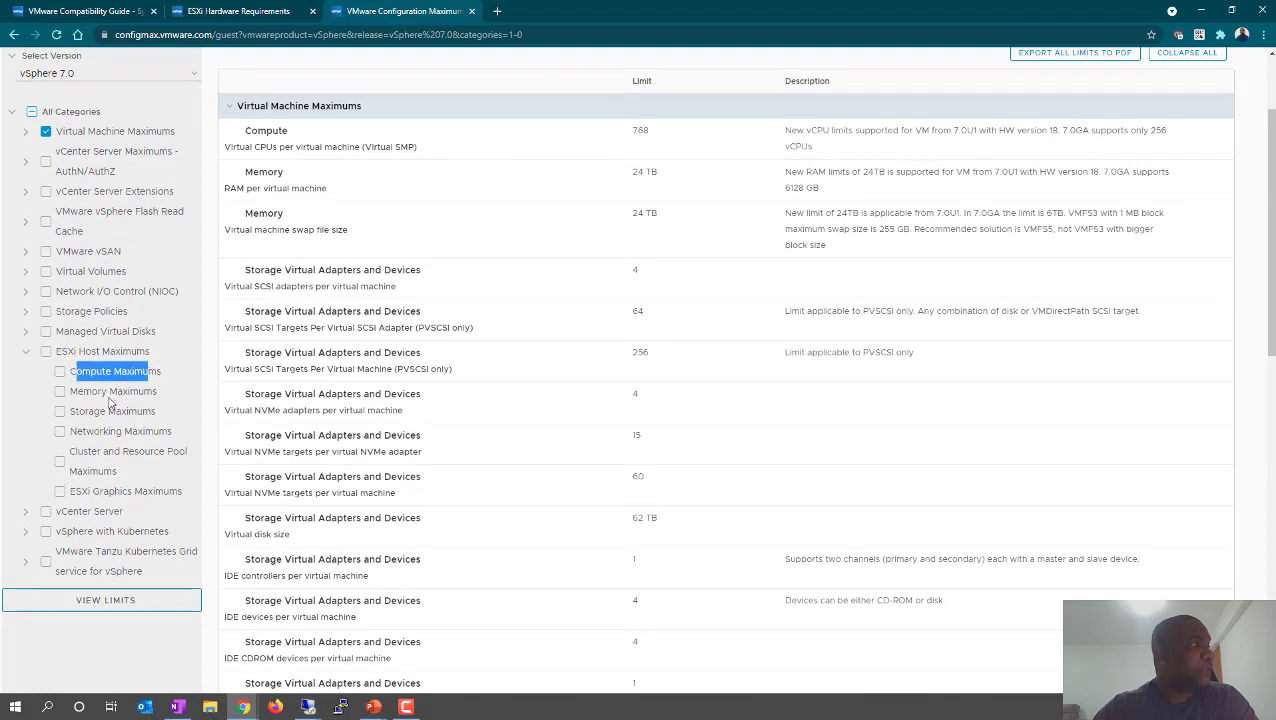
click(172, 384)
drag(78, 391, 140, 392)
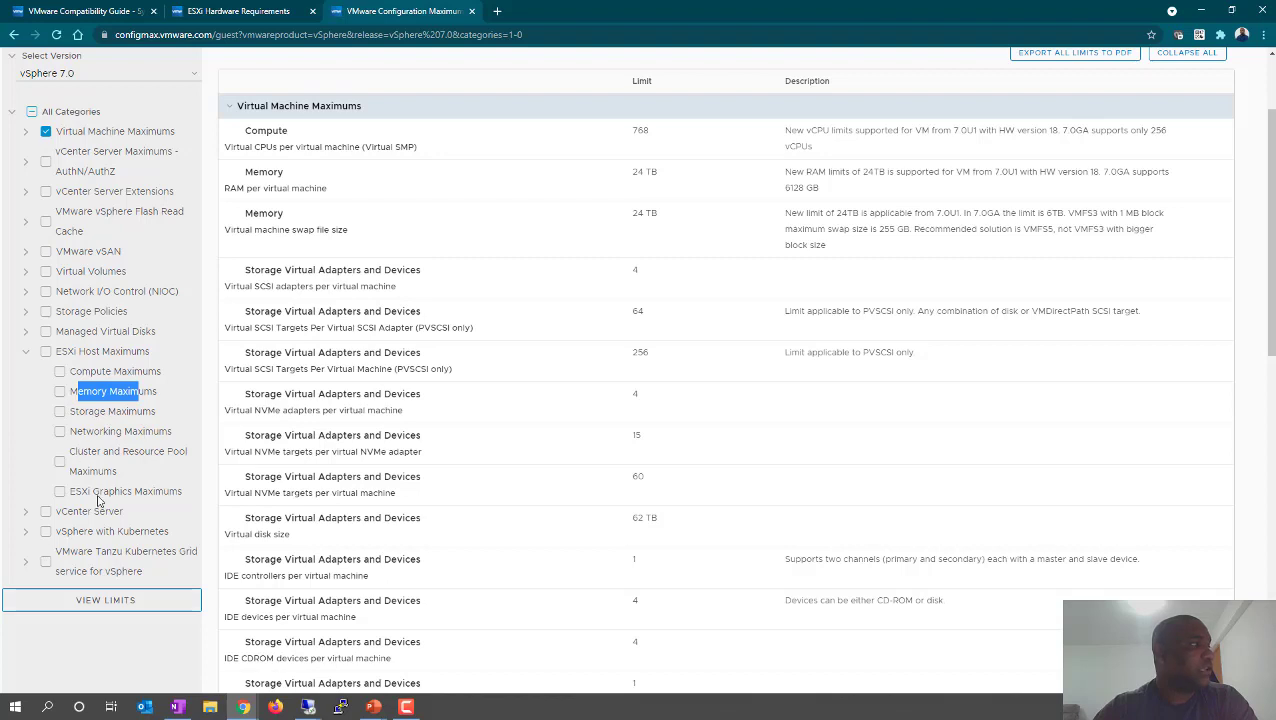
drag(78, 352, 145, 370)
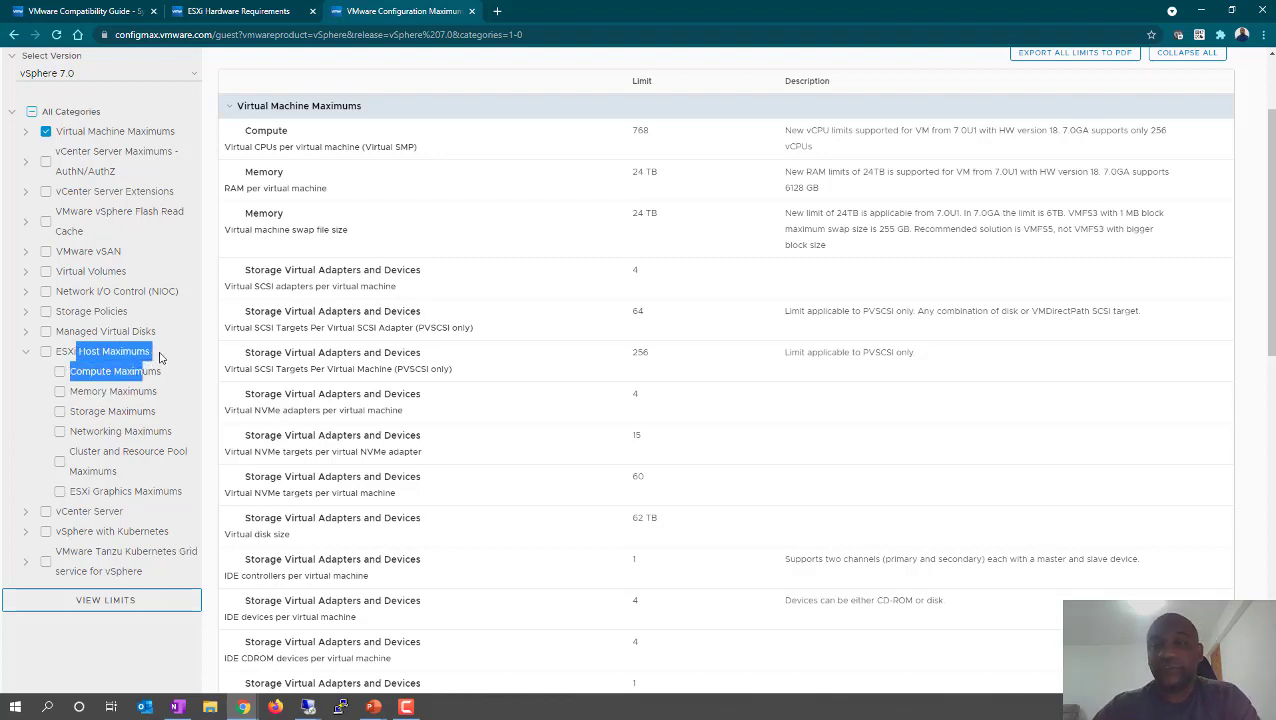
click(192, 331)
scroll(395, 333, up, 3)
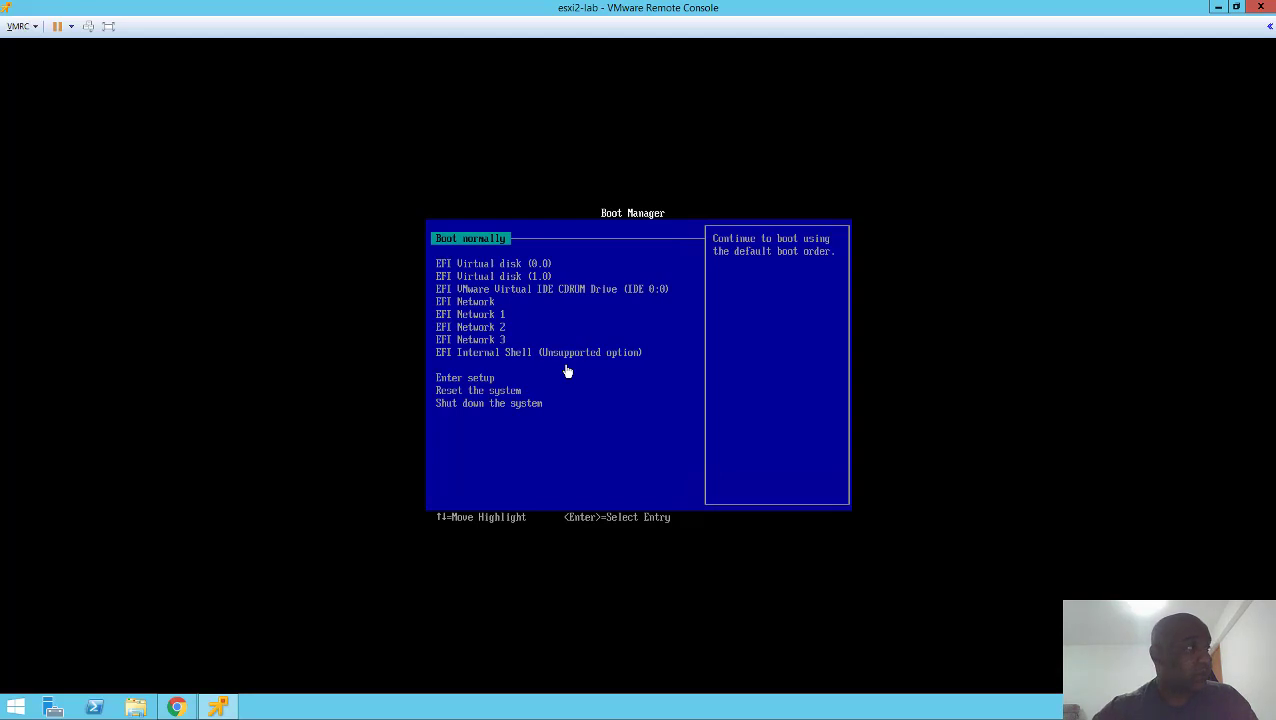
- Connect the VMvisor-Installer 7.0U2a ISO to CD/DVD drive 1 and restart the VM with Ctrl+Alt+Del
click(29, 30)
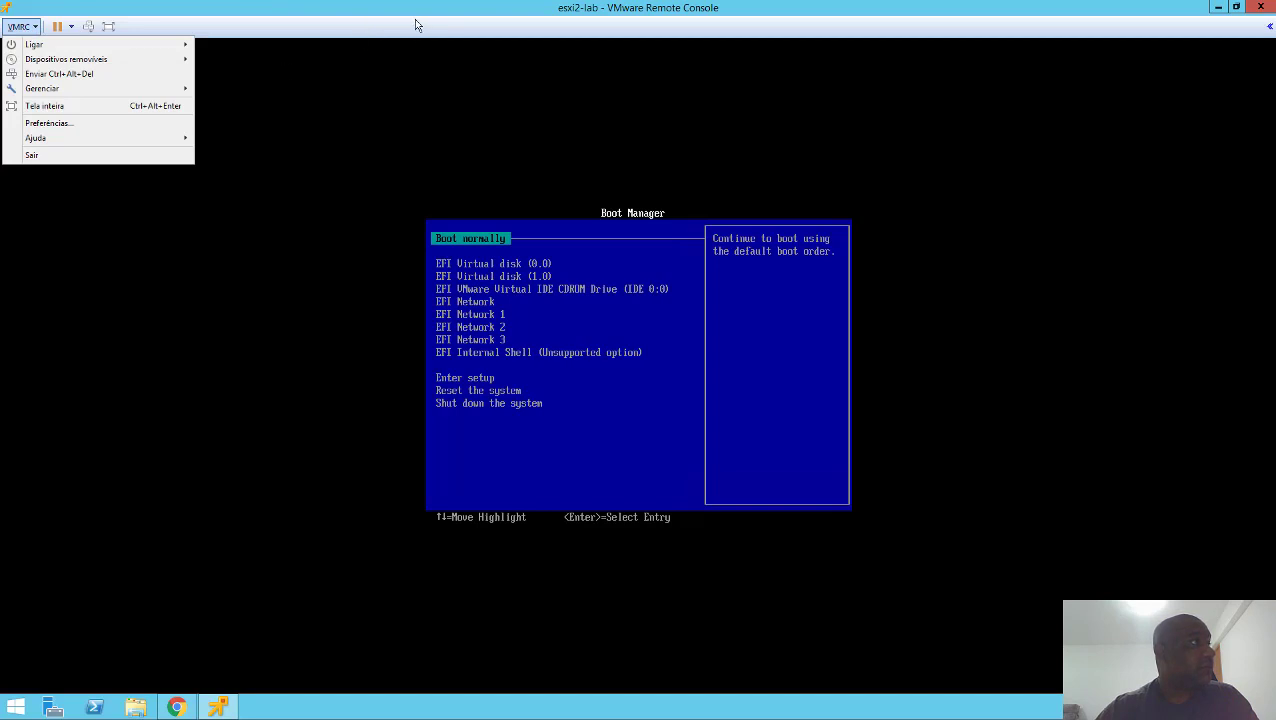
mouse_move(133, 67)
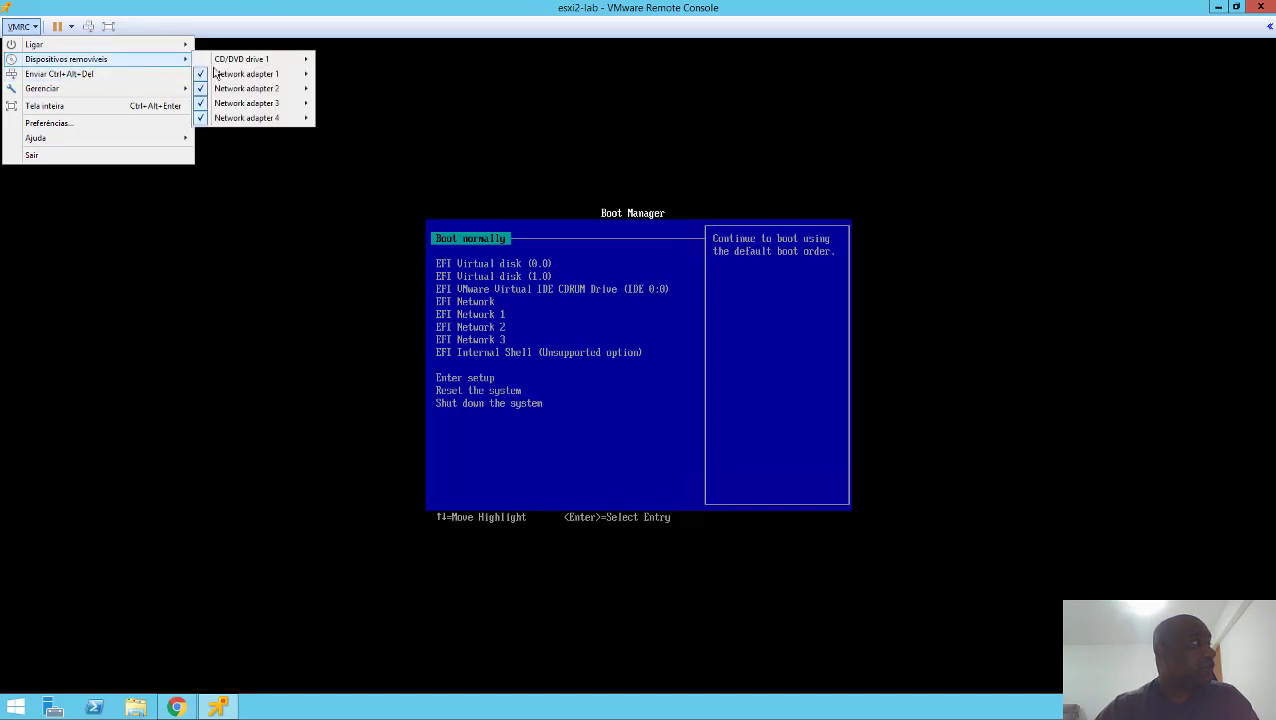
mouse_move(274, 62)
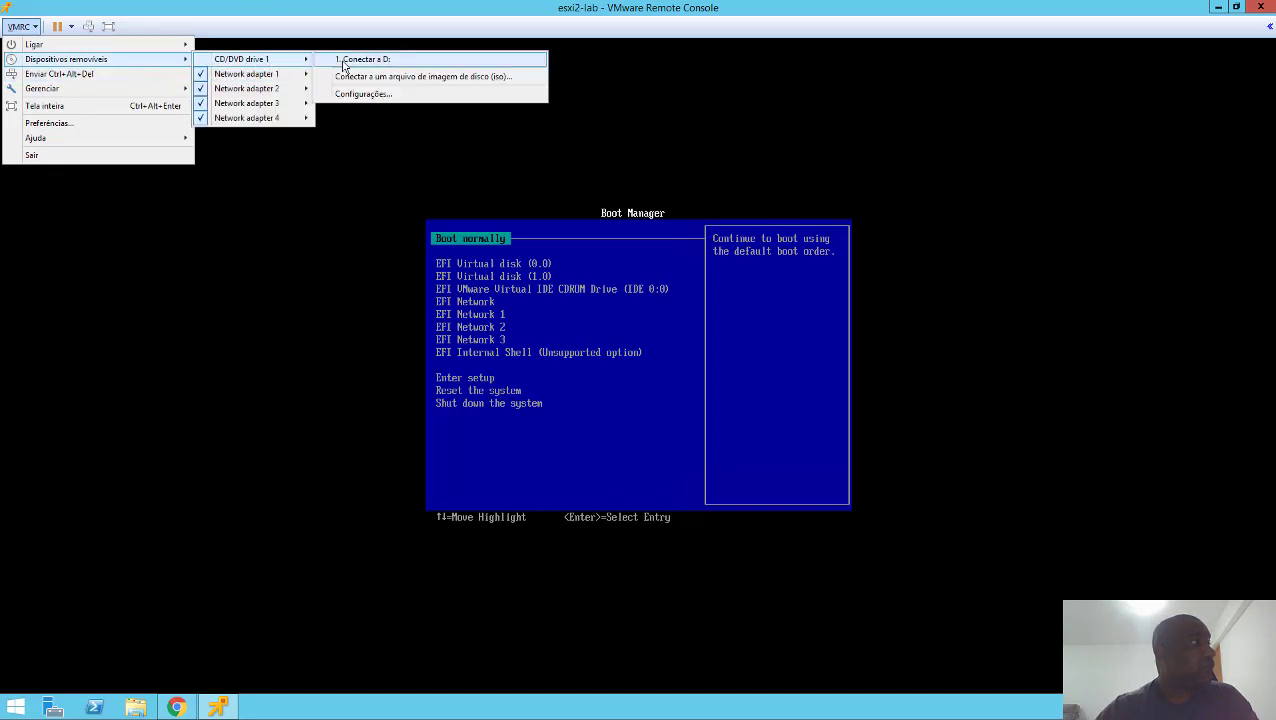
click(408, 80)
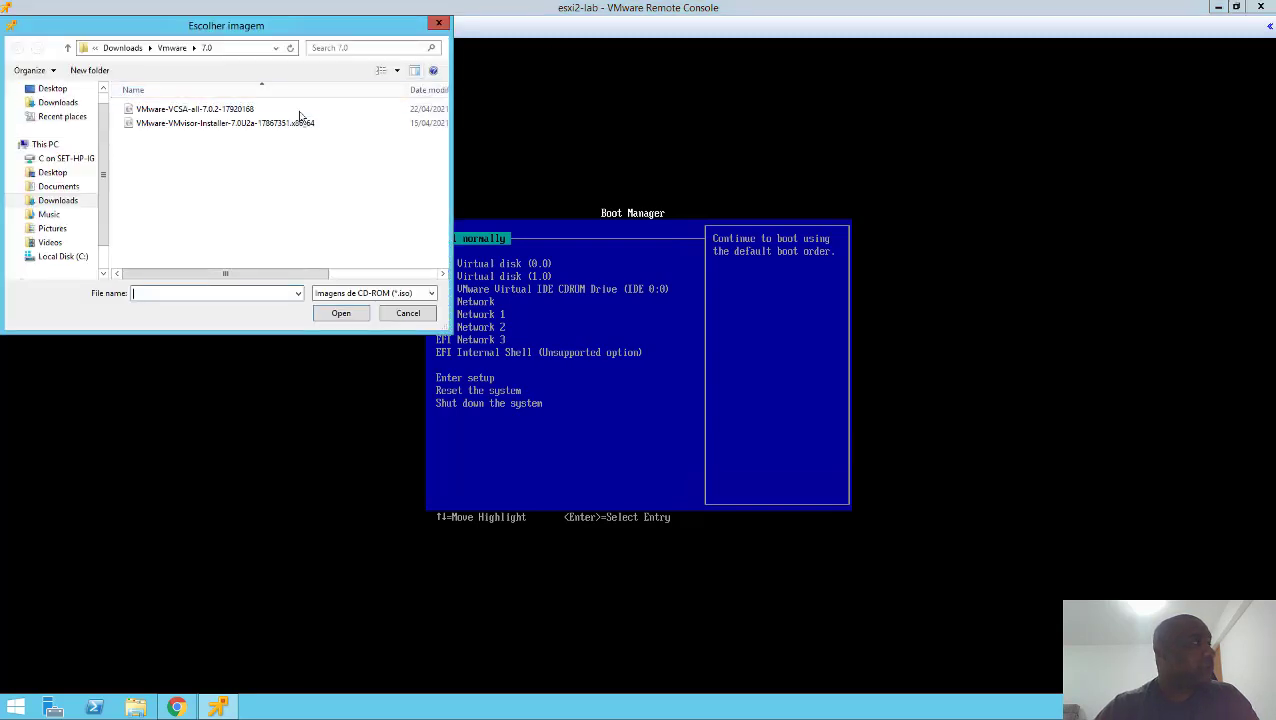
click(208, 124)
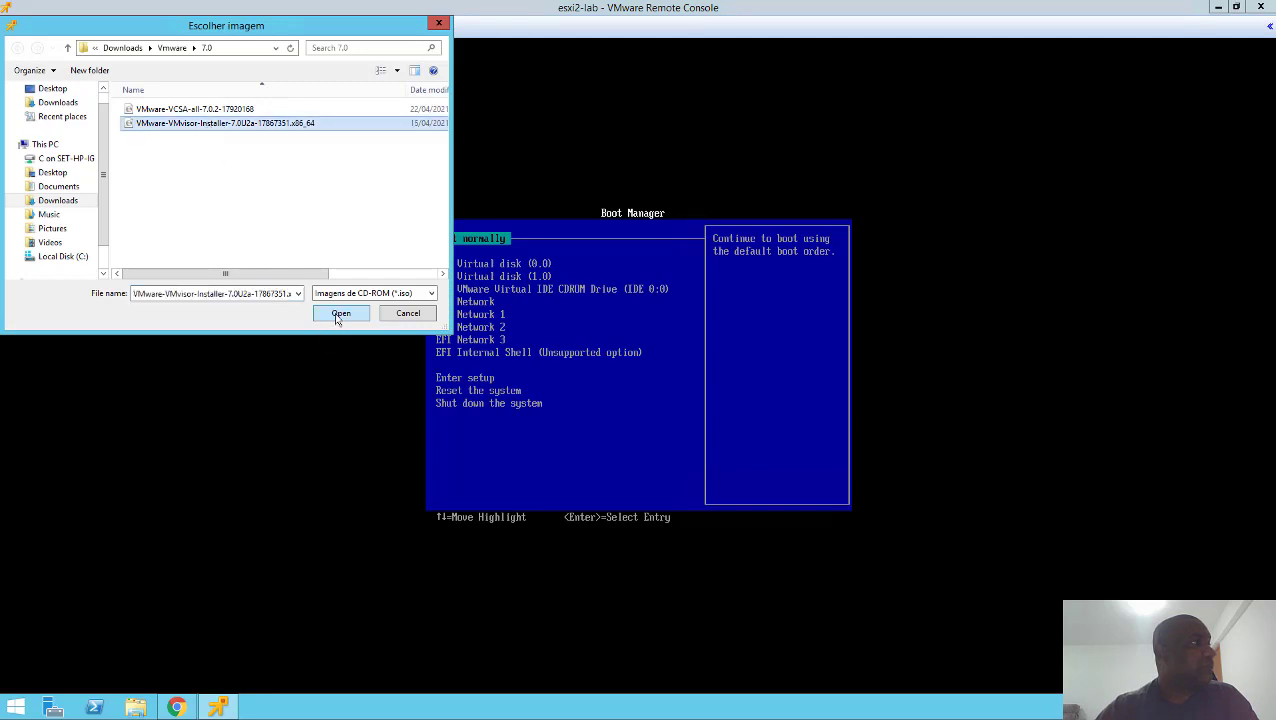
click(337, 314)
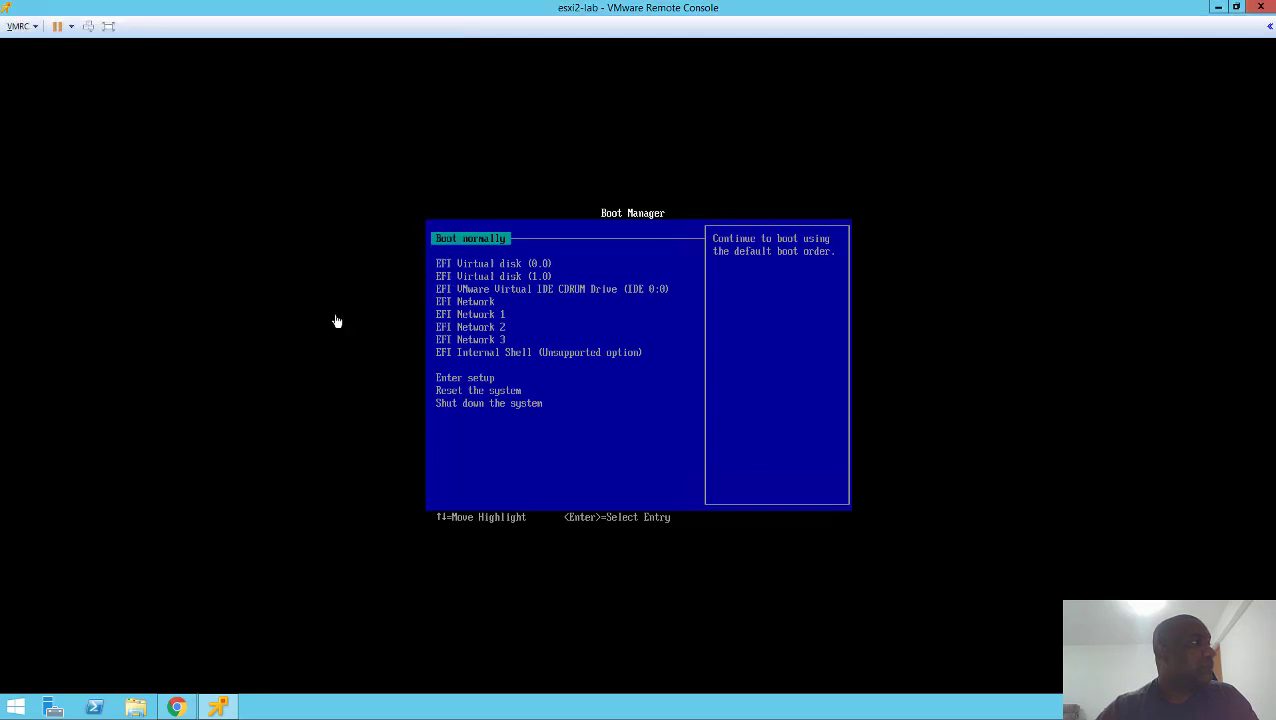
click(89, 27)
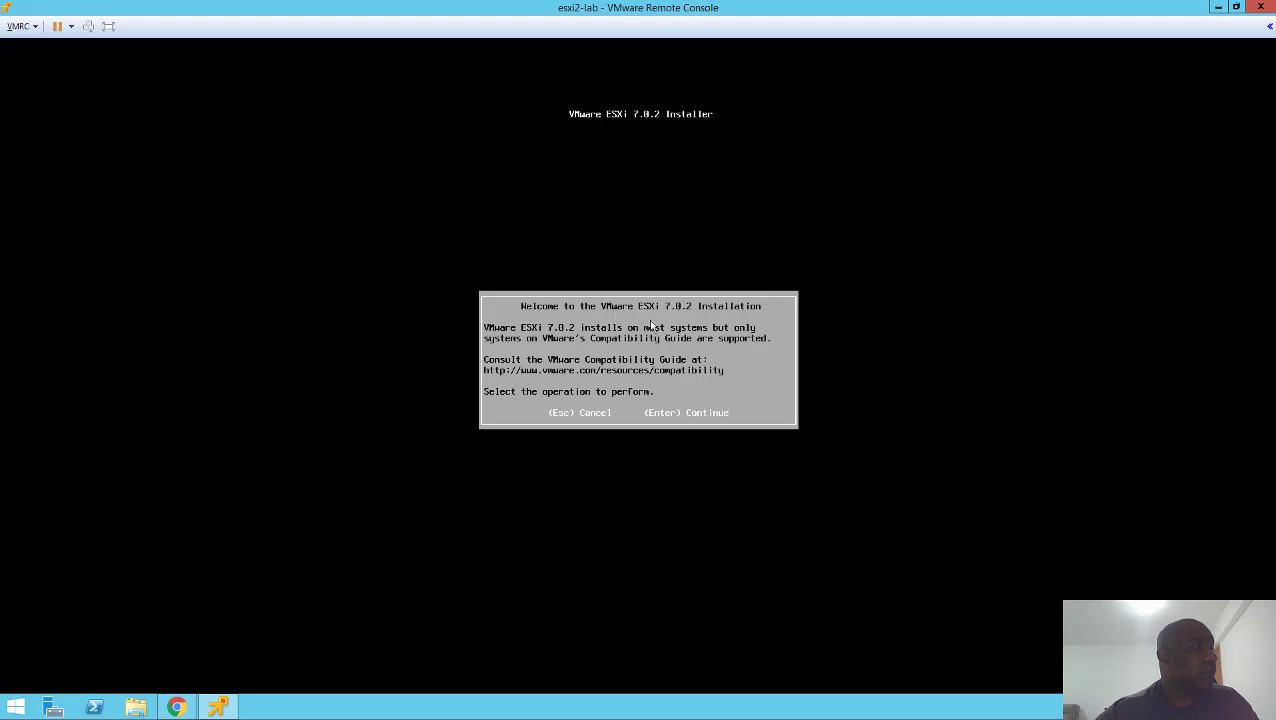
- Continue past the ESXi installer welcome screen and accept the license agreement with F11
click(651, 358)
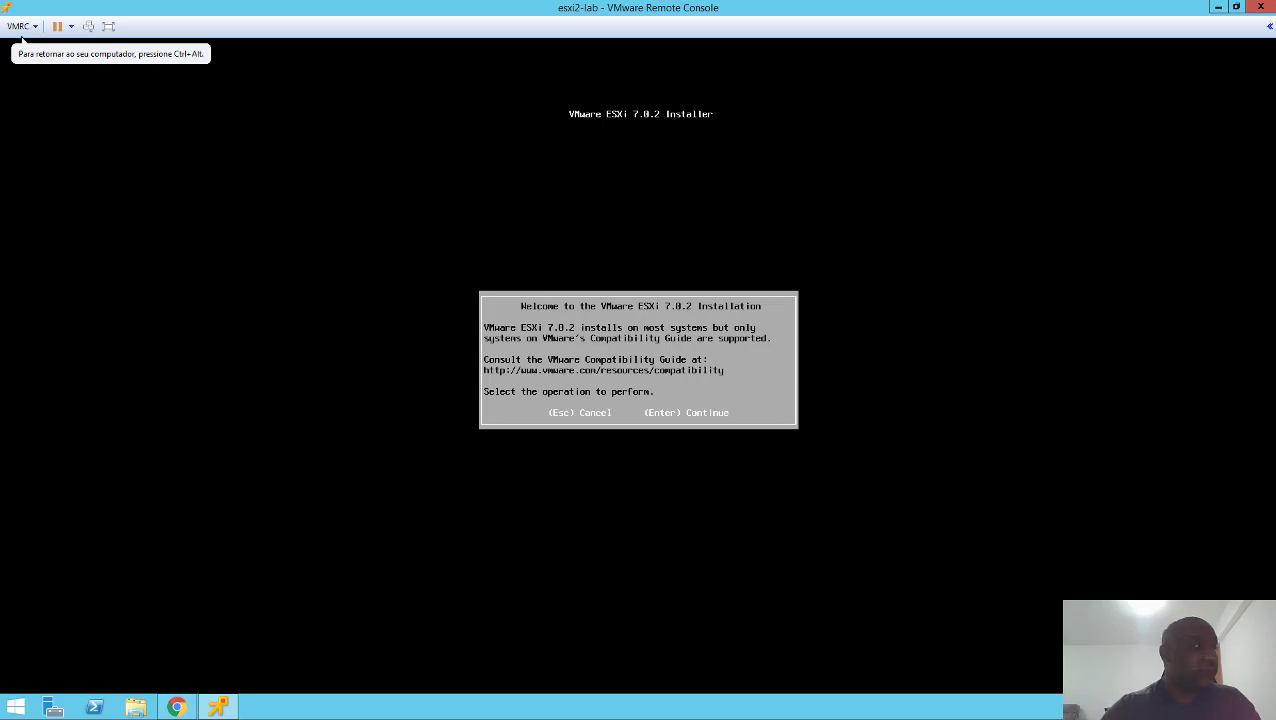
key(Return)
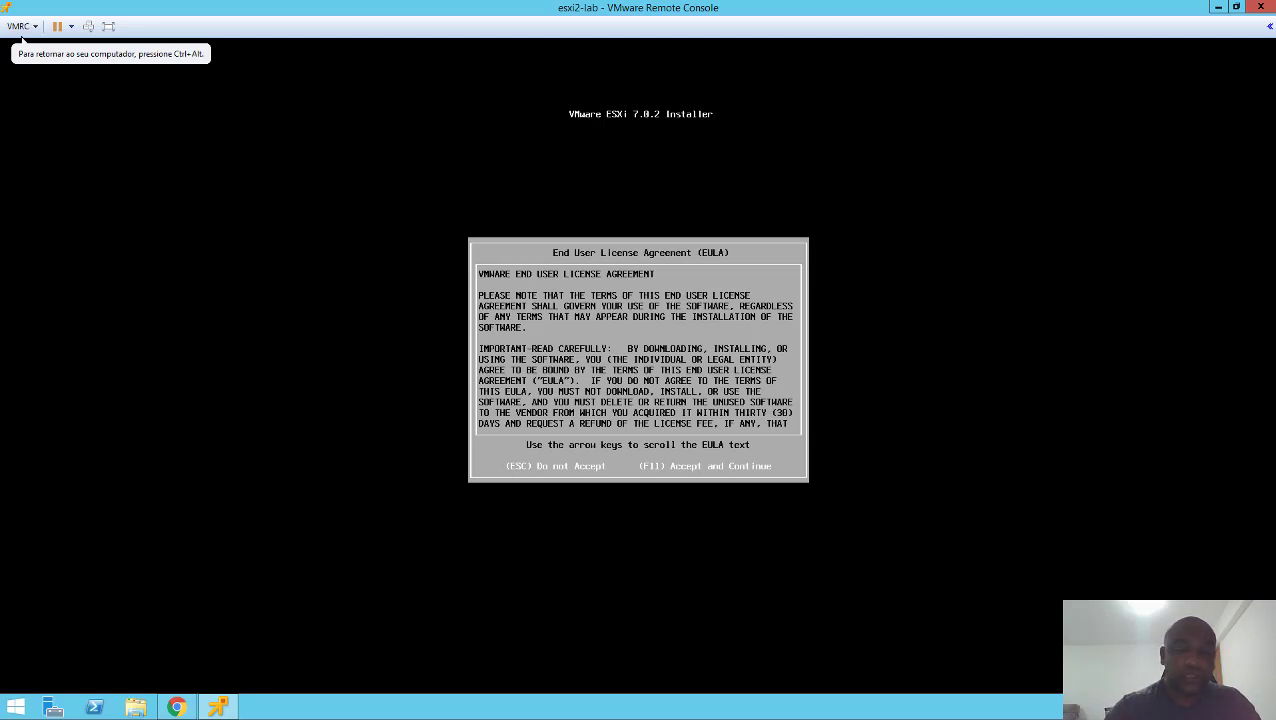
key(F11)
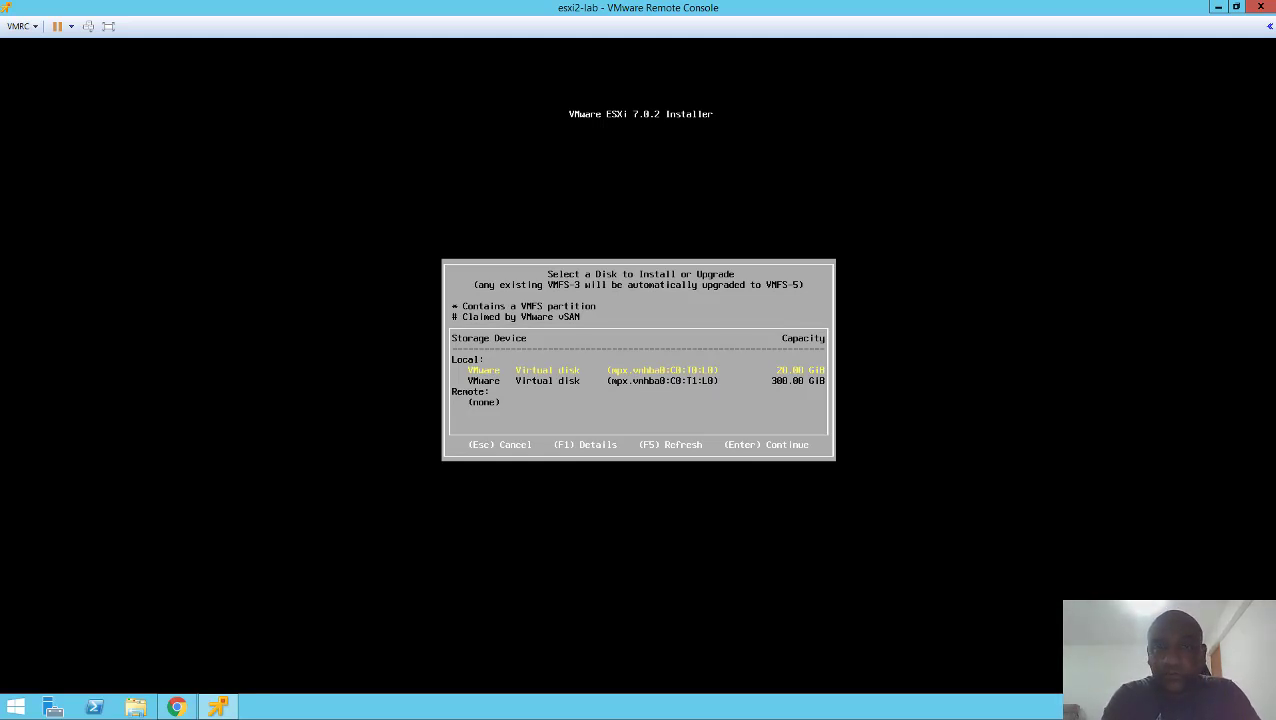
- Choose the 20 GB disk as the install target and keep the US Default keyboard layout
key(Down)
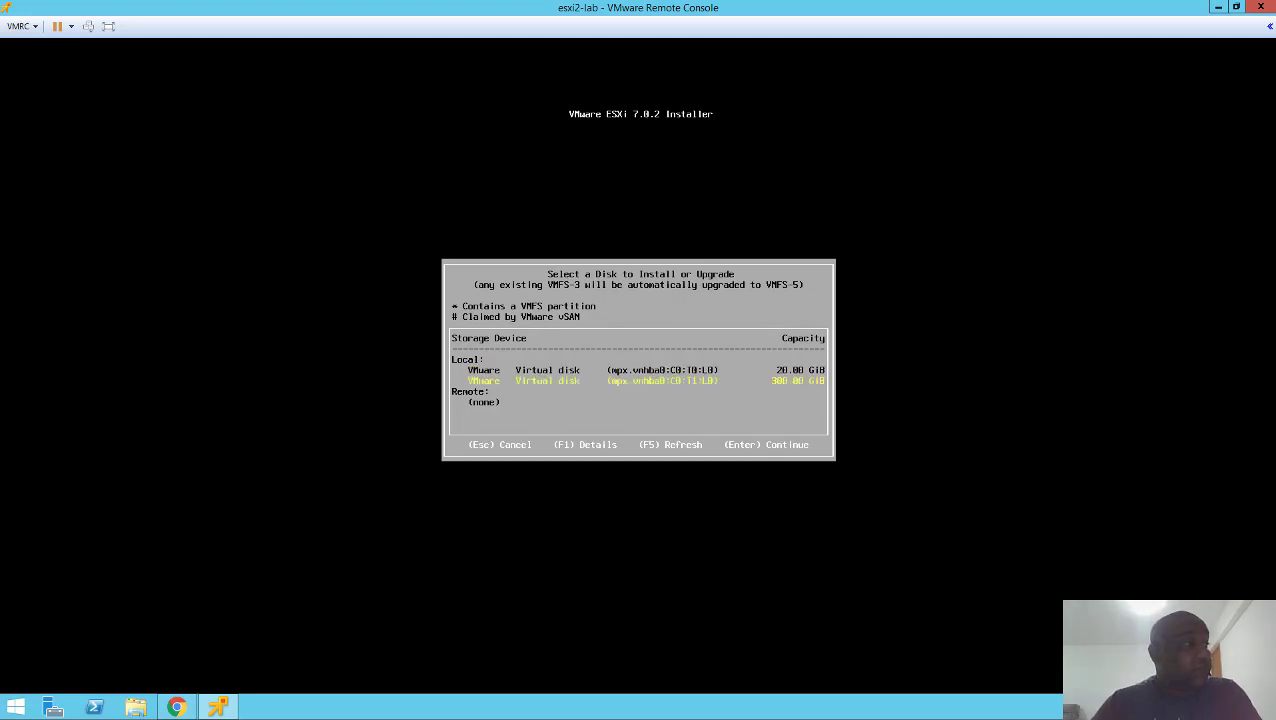
key(Up)
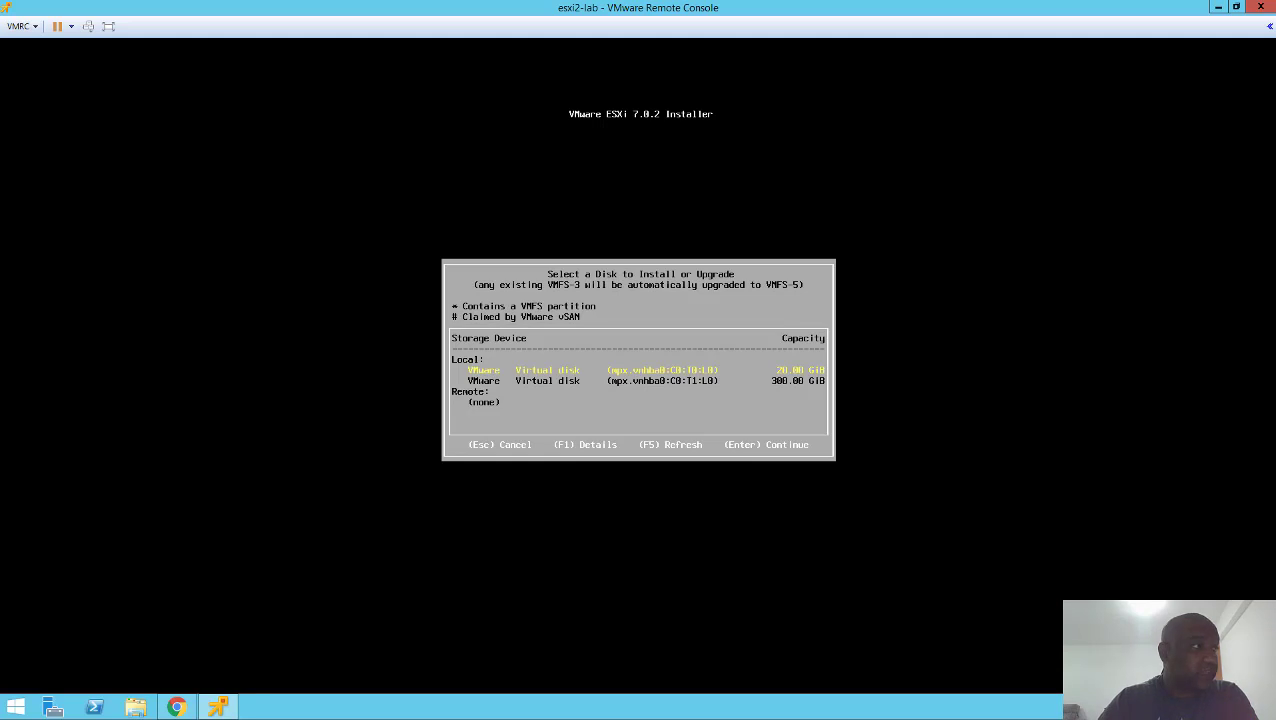
key(Down)
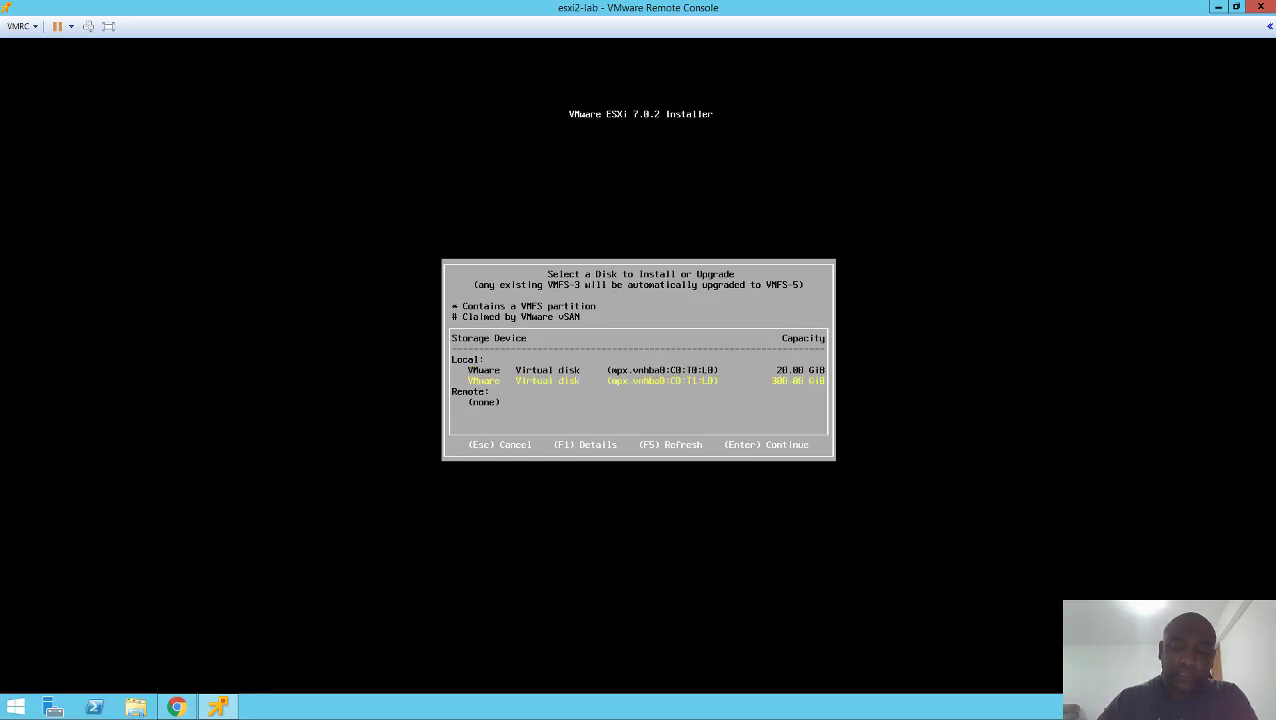
key(Up)
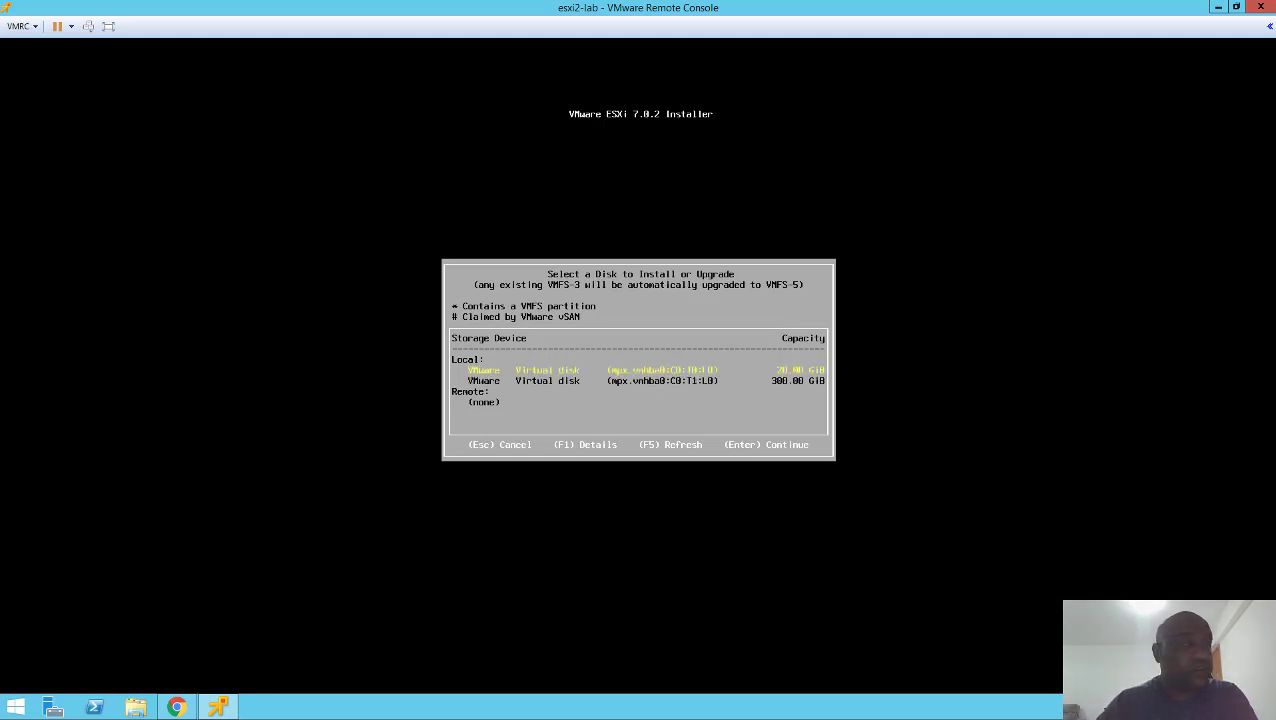
key(Return)
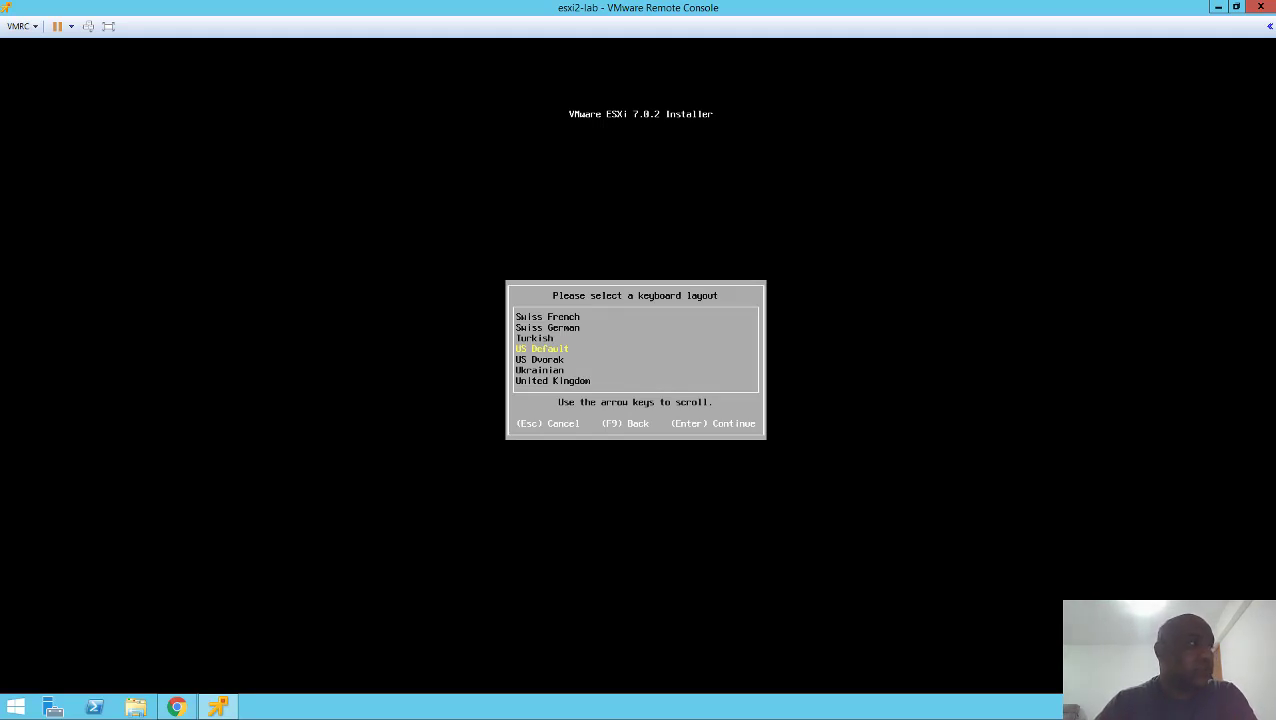
key(Return)
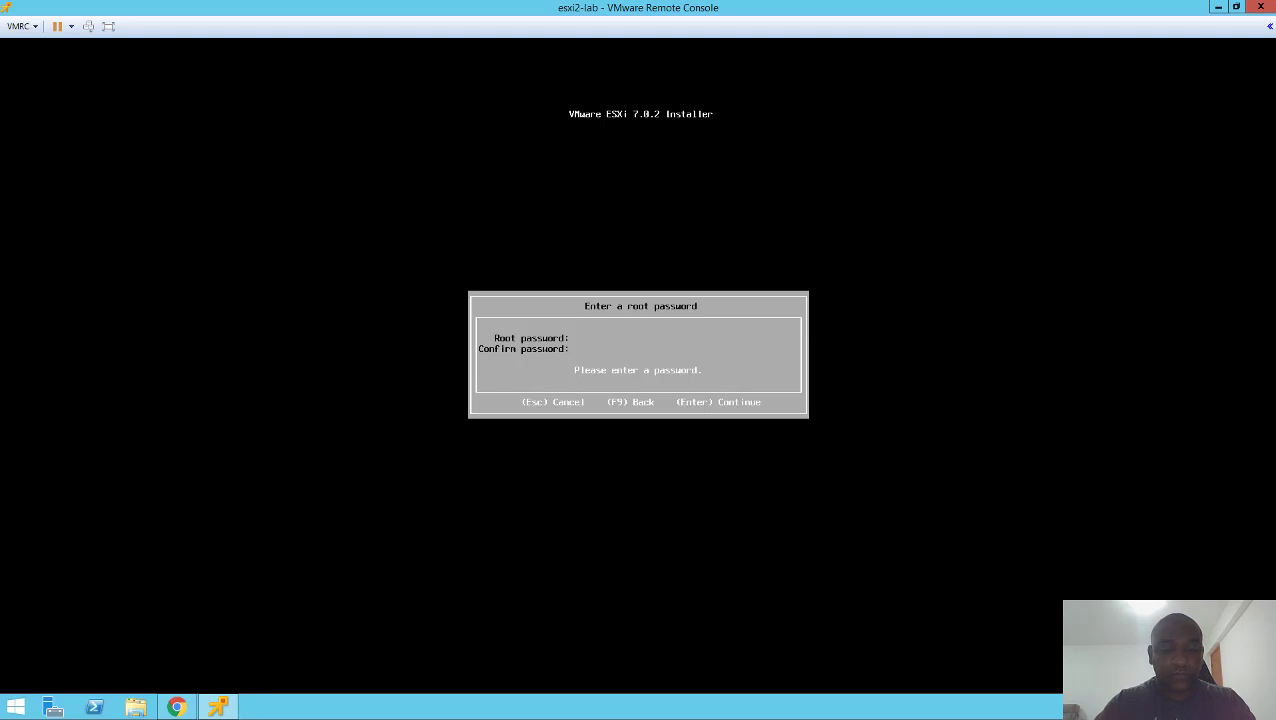
- Enter the root password, confirm it in the second field, and submit it
text(****)
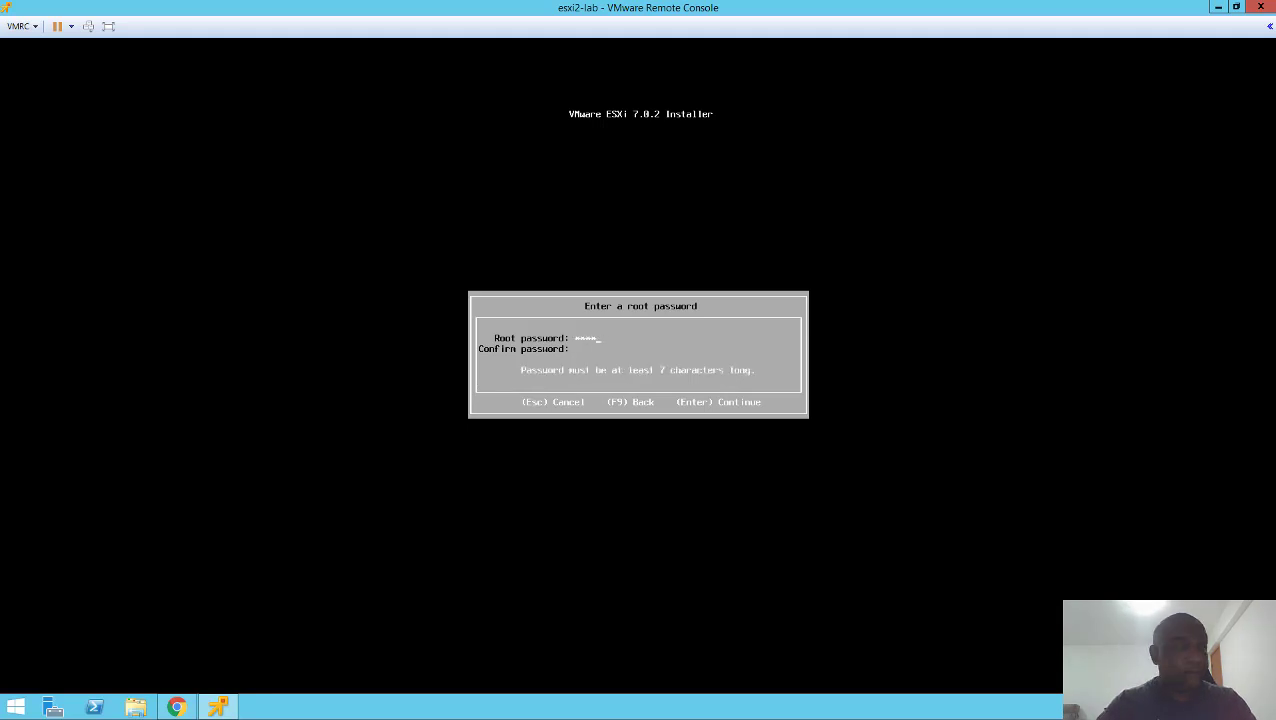
key(BackSpace)
key(BackSpace)
key(BackSpace)
key(BackSpace)
text(*****)
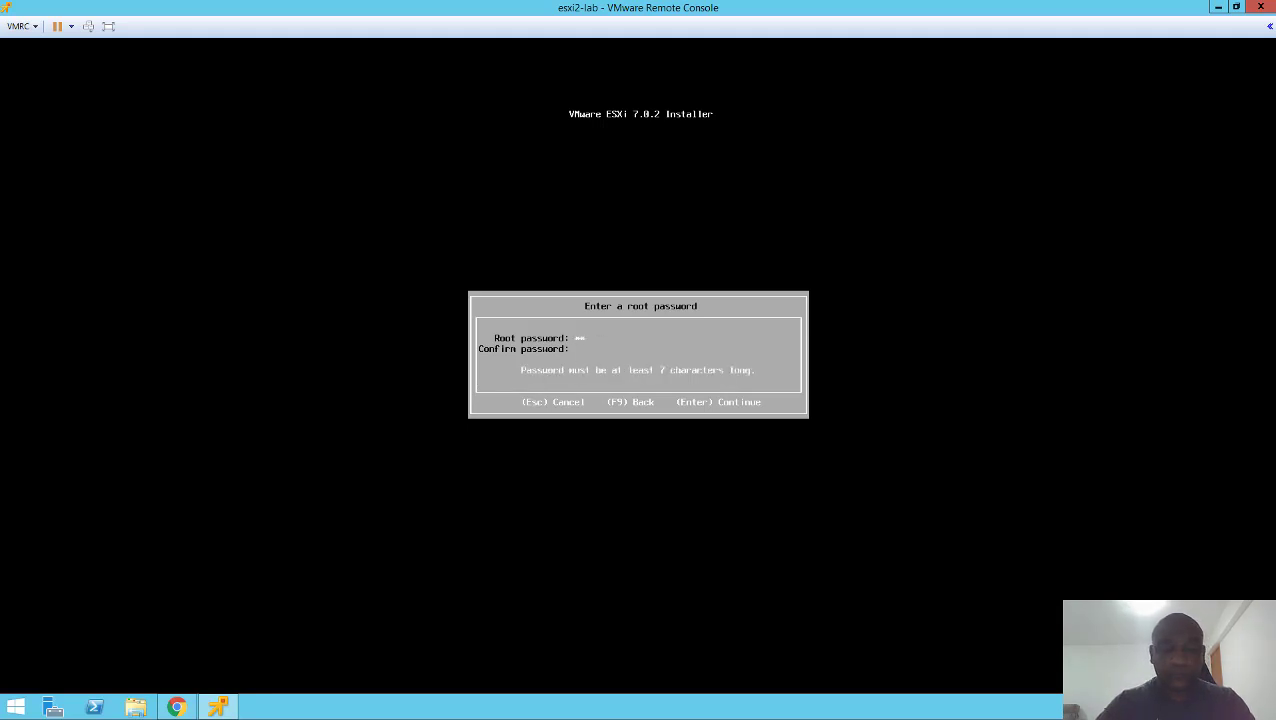
text(*)
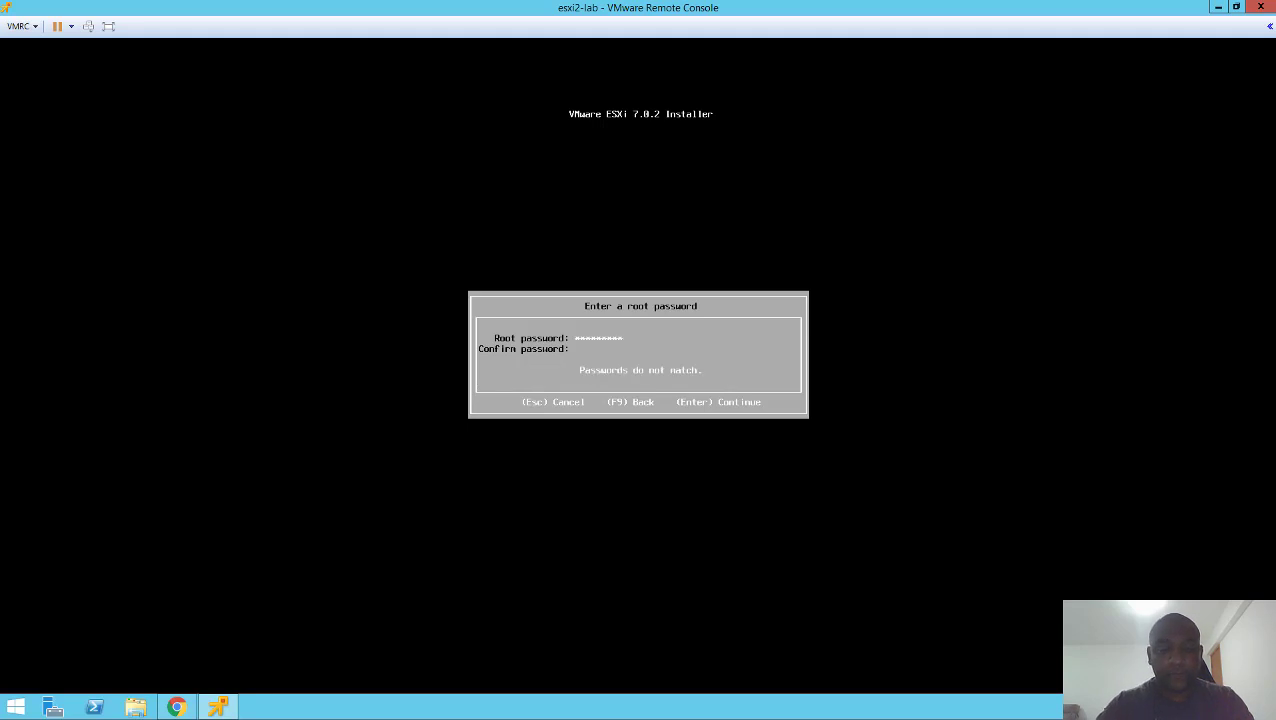
text(******)
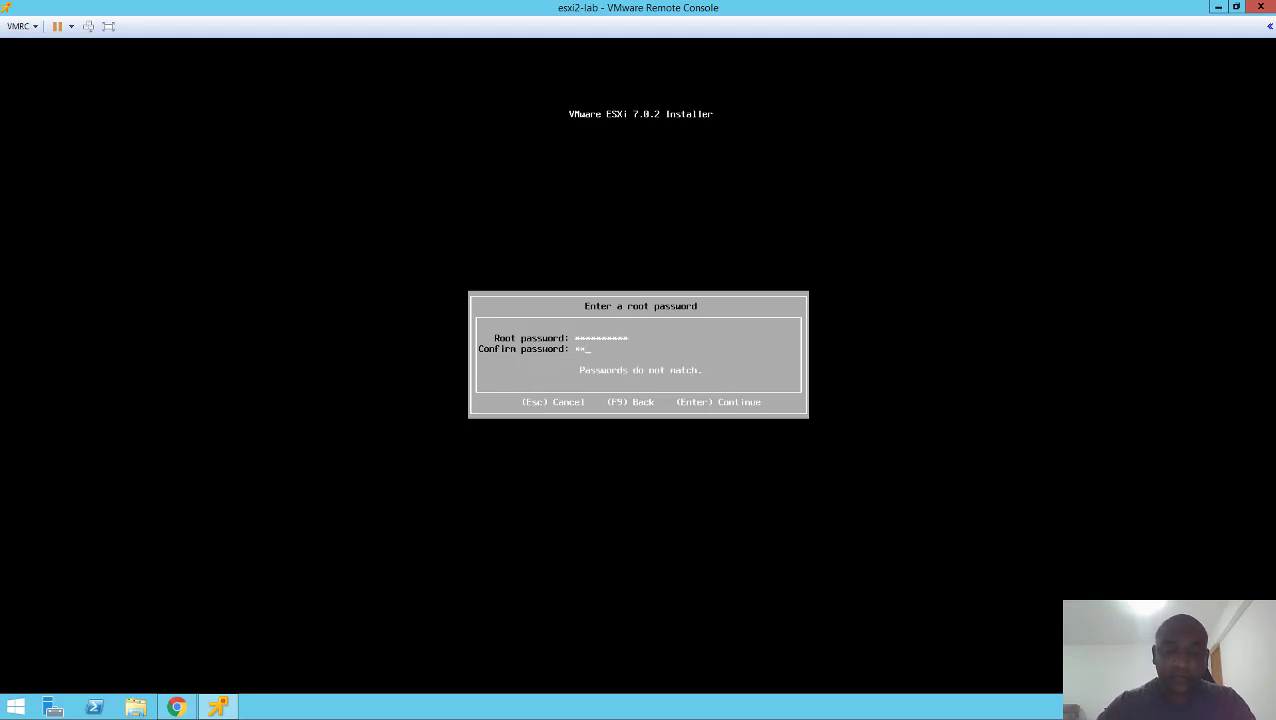
text(****)
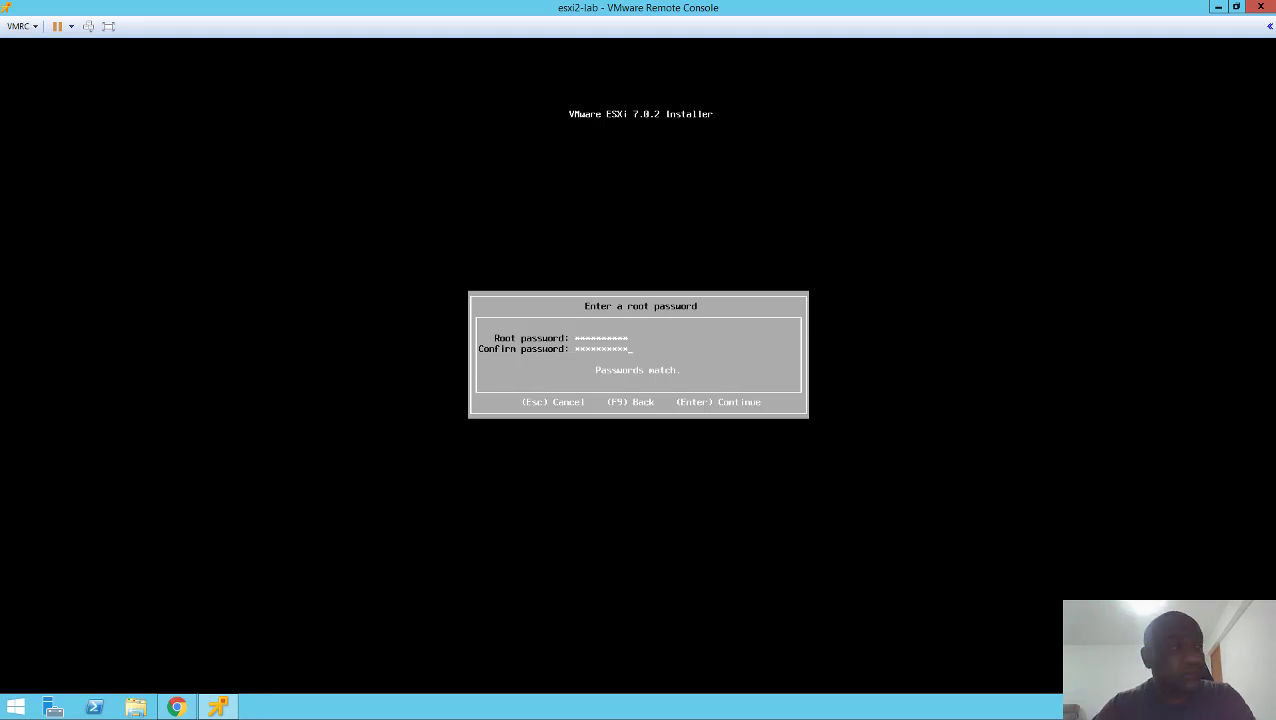
key(Return)
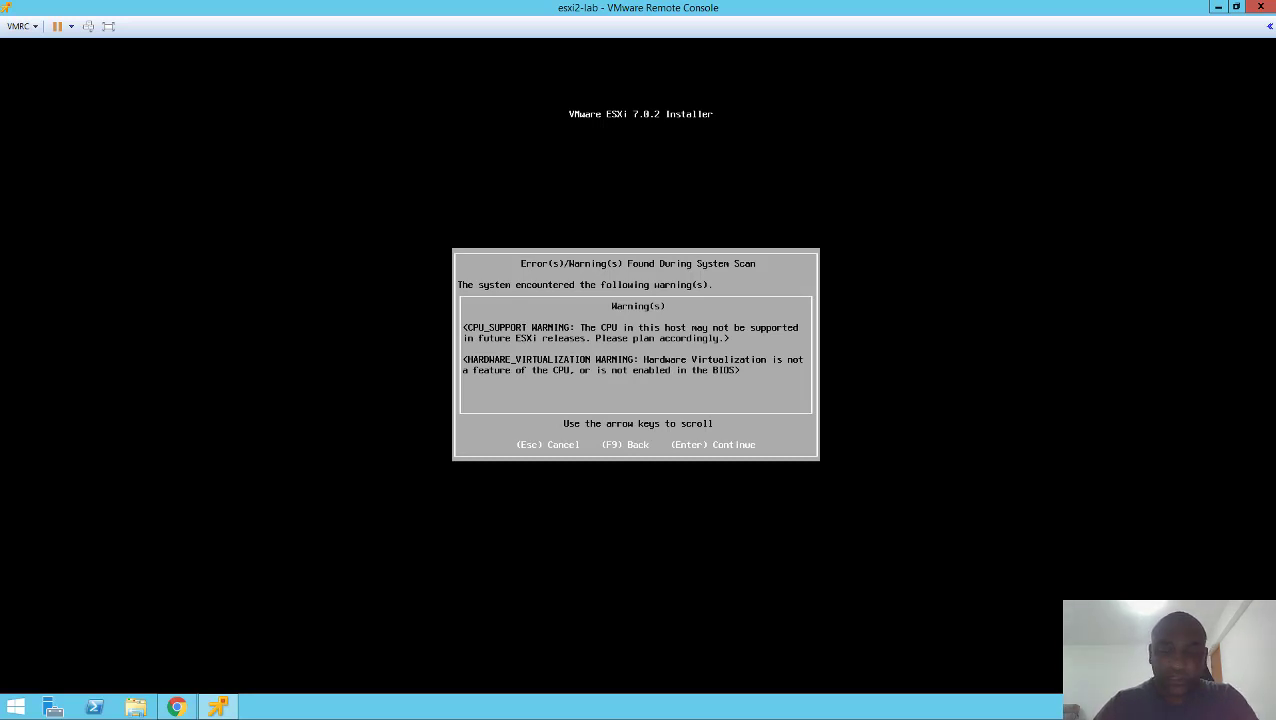
- Acknowledge the CPU scan warnings and start the ESXi installation with F11
key(Return)
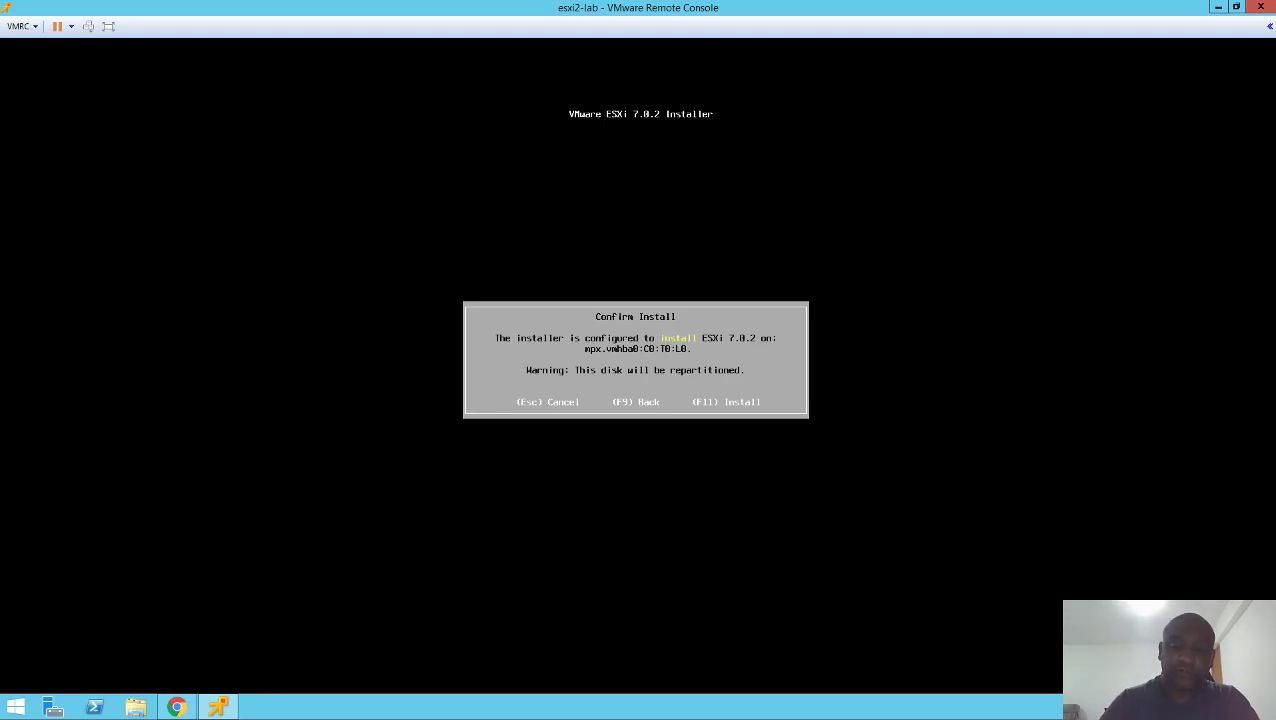
key(F11)
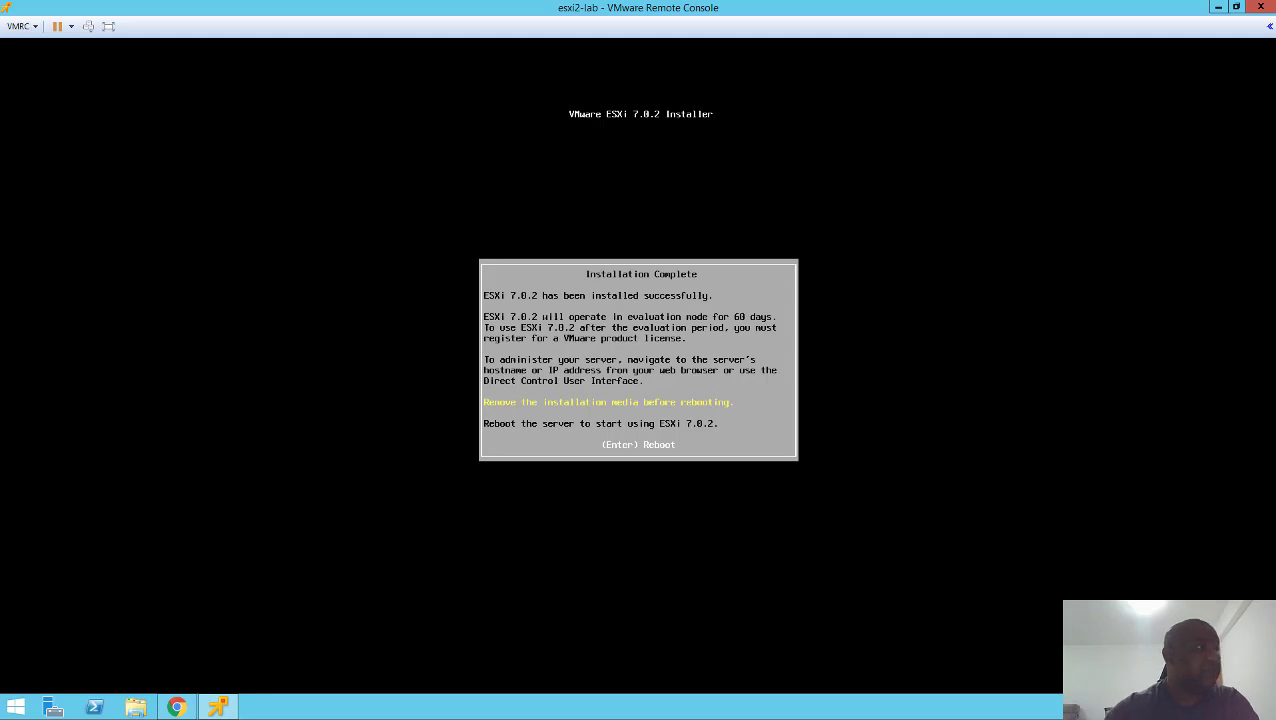
- Reboot the server once the installation completes
key(Return)
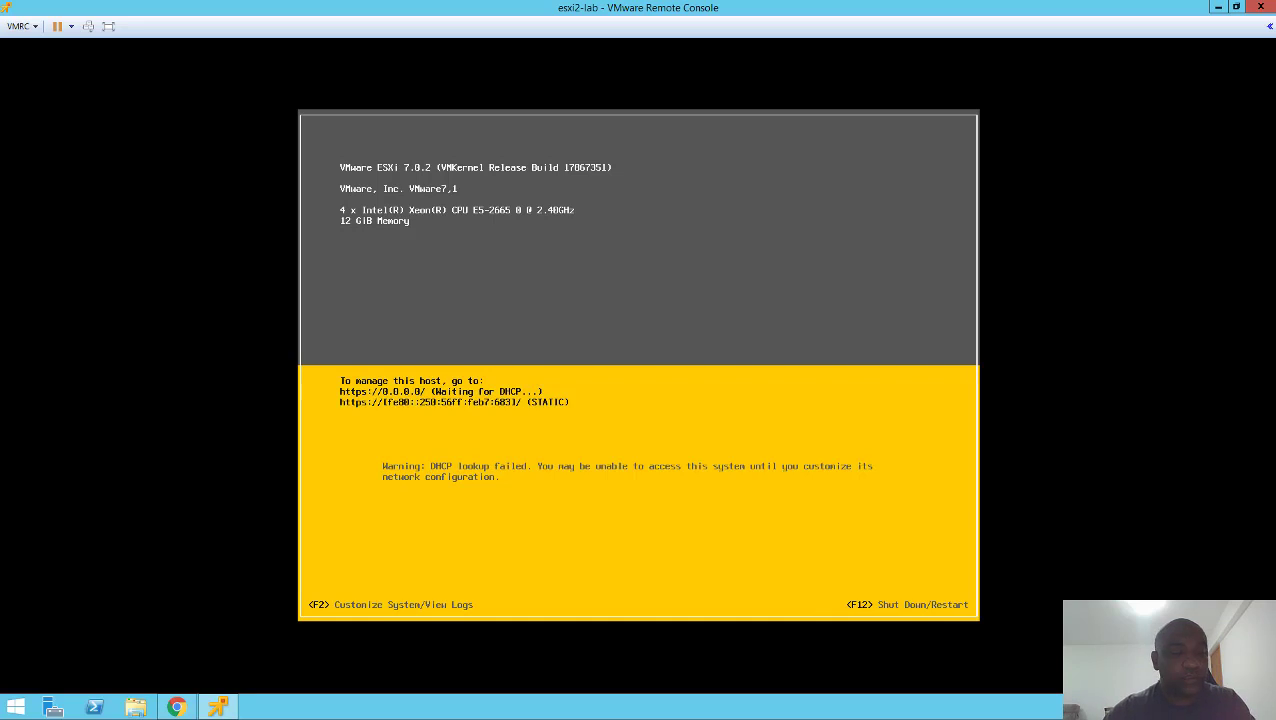
- Log in as root at the F2 authentication prompt, correcting a mistyped password
key(F2)
key(Down)
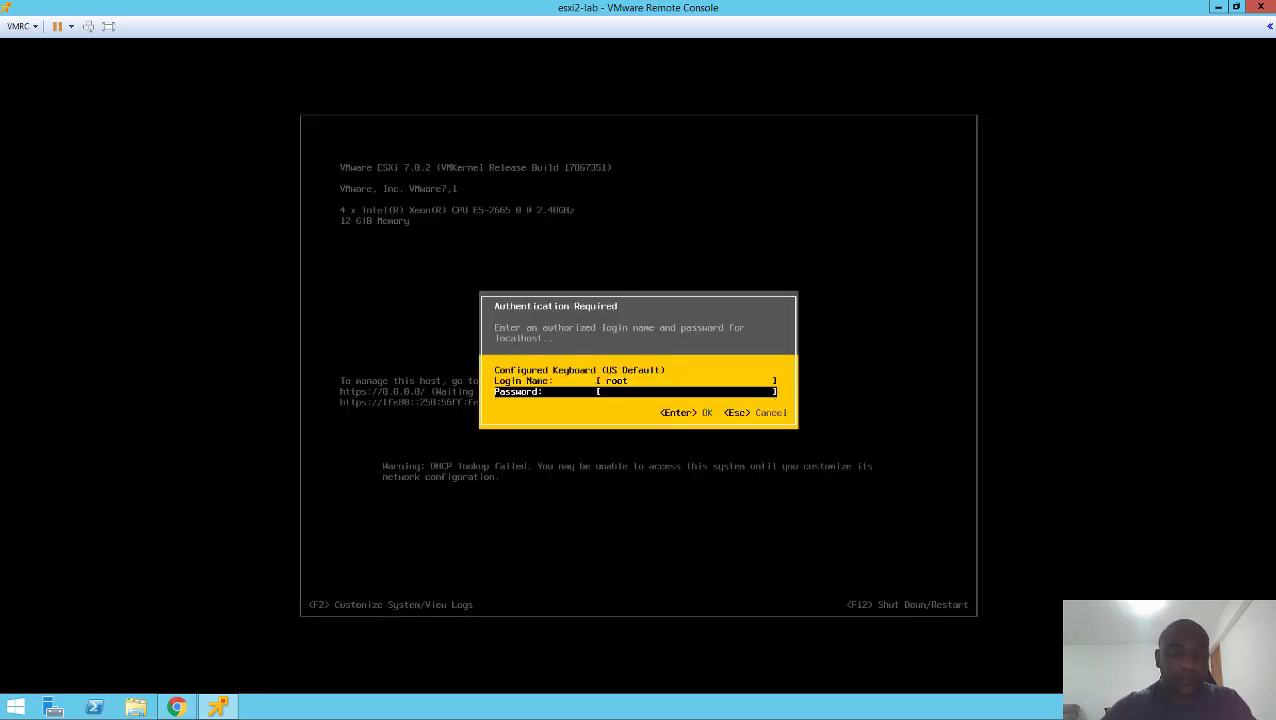
text(*******)
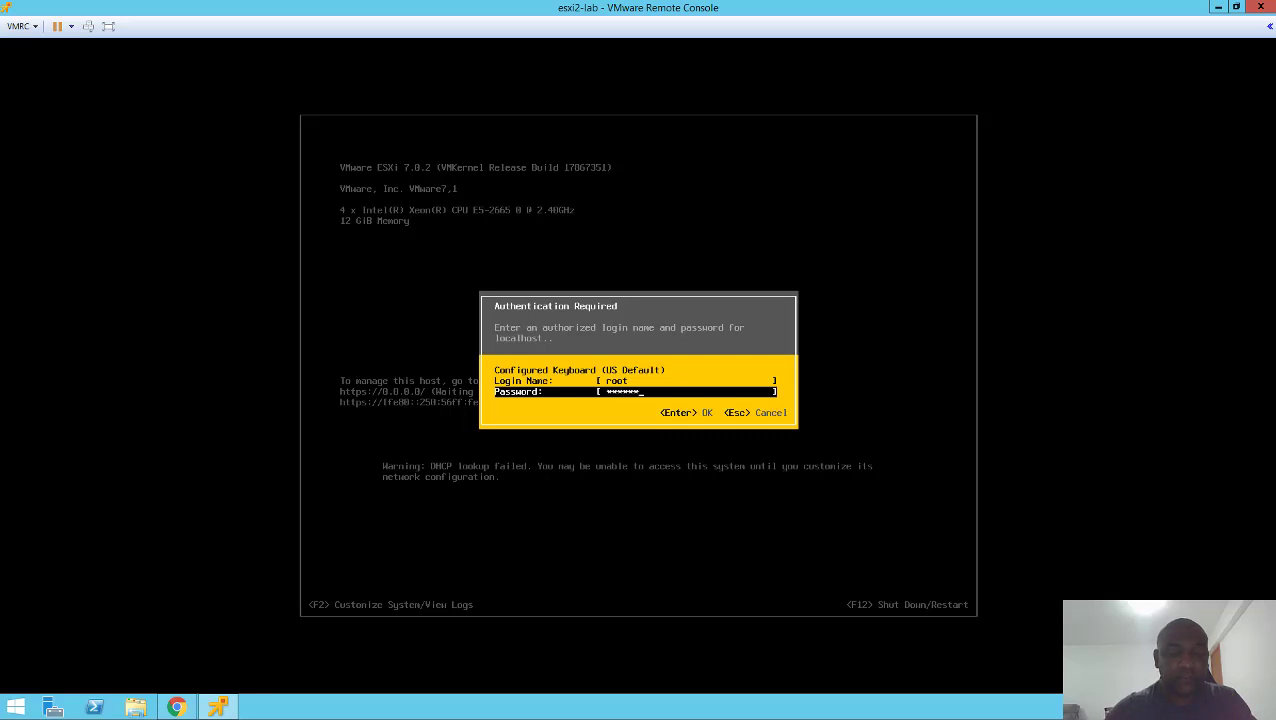
text(*)
key(BackSpace)
key(BackSpace)
key(BackSpace)
key(BackSpace)
key(BackSpace)
key(BackSpace)
key(BackSpace)
key(BackSpace)
text(*)
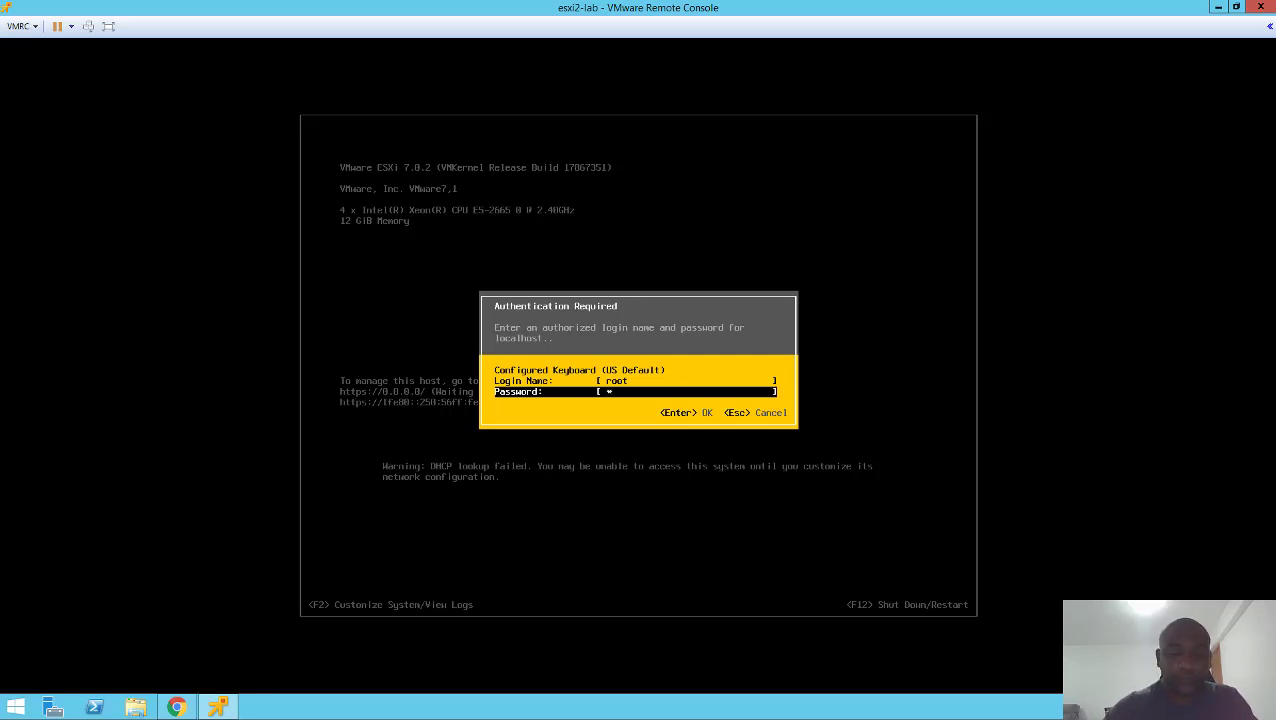
text(*******)
key(Return)
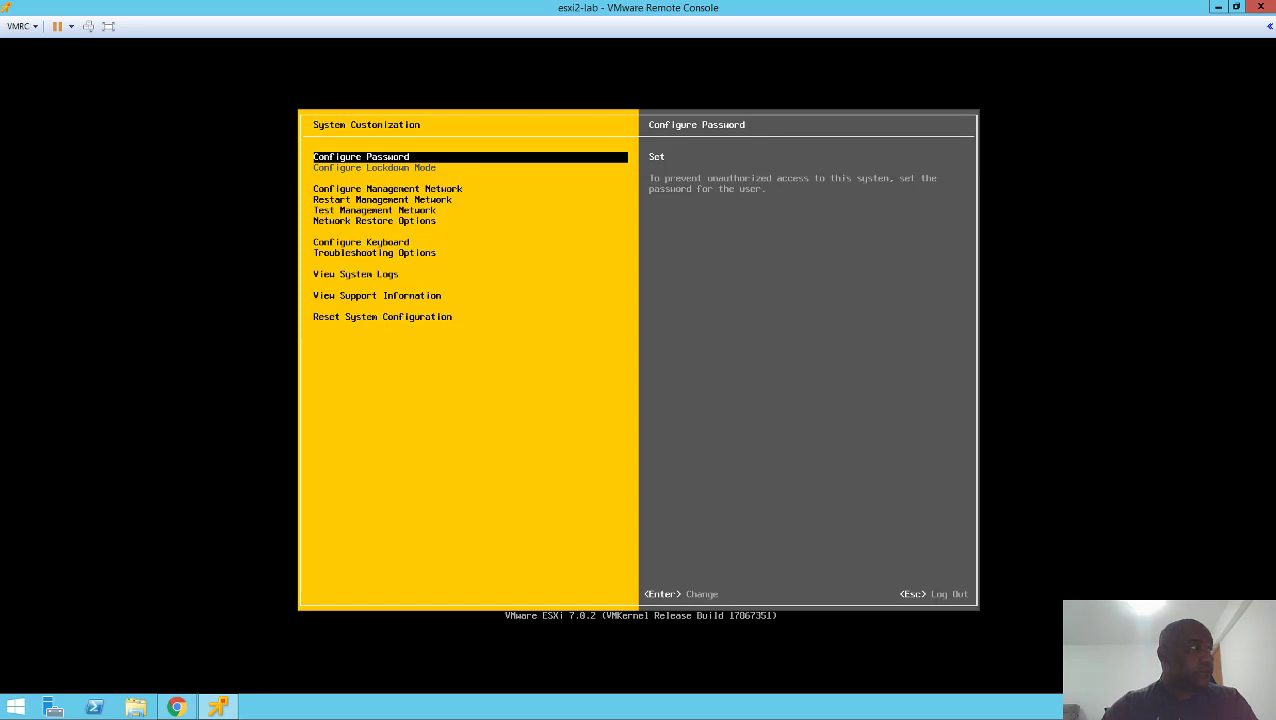
- Enter Configure Management Network and leave the VLAN ID unset
key(Down)
key(Up)
key(Down)
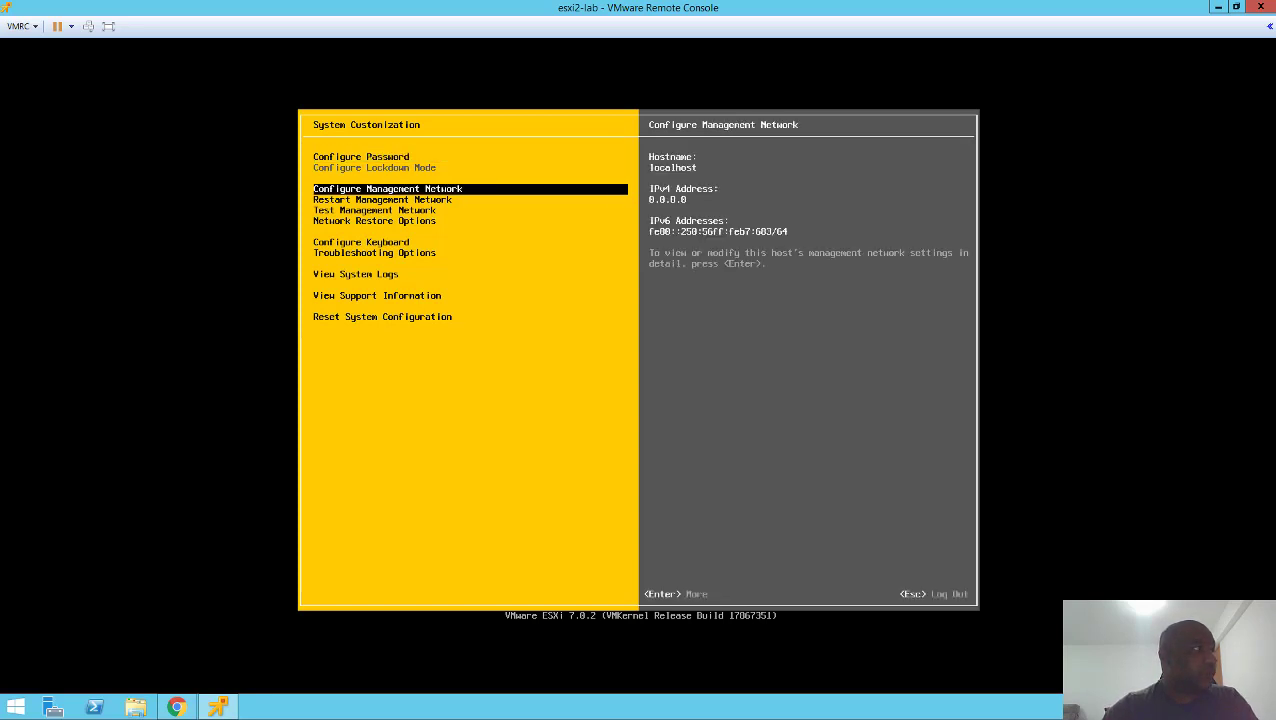
key(Up)
key(Down)
key(Return)
key(Down)
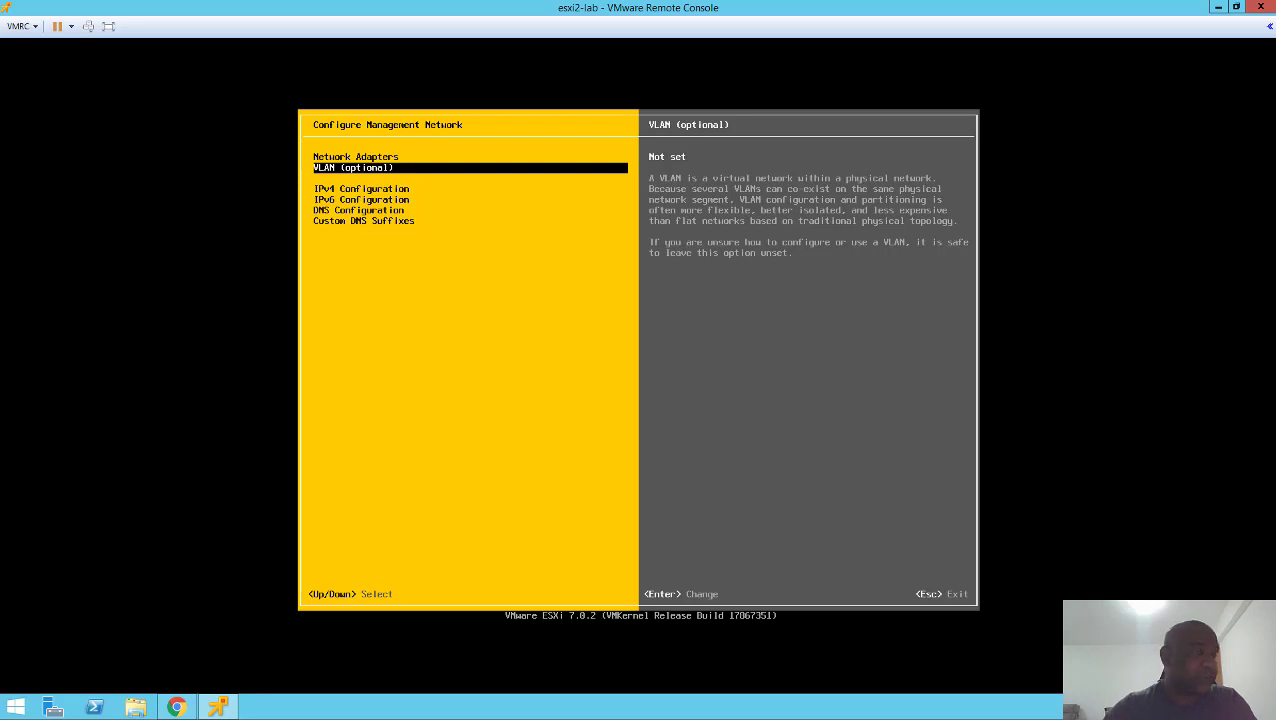
key(Return)
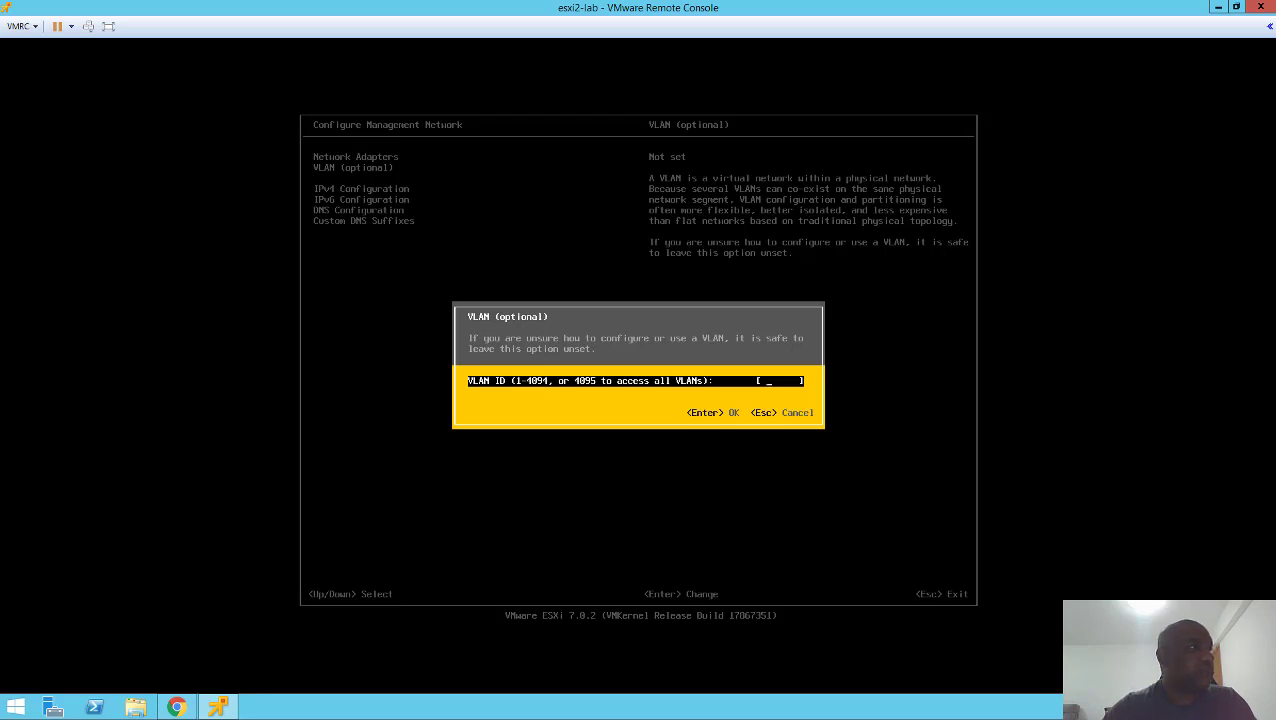
key(Escape)
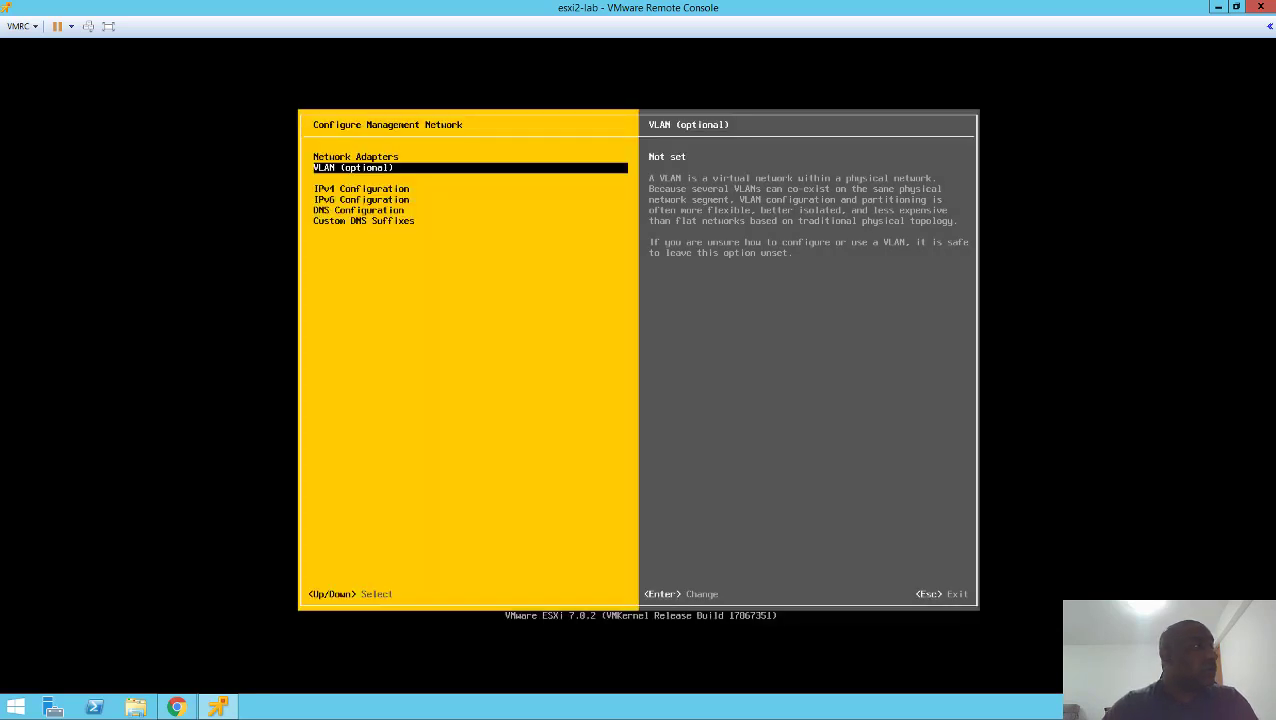
- Open the management network's IPv4 Configuration settings
key(Up)
key(Down)
key(Down)
key(Down)
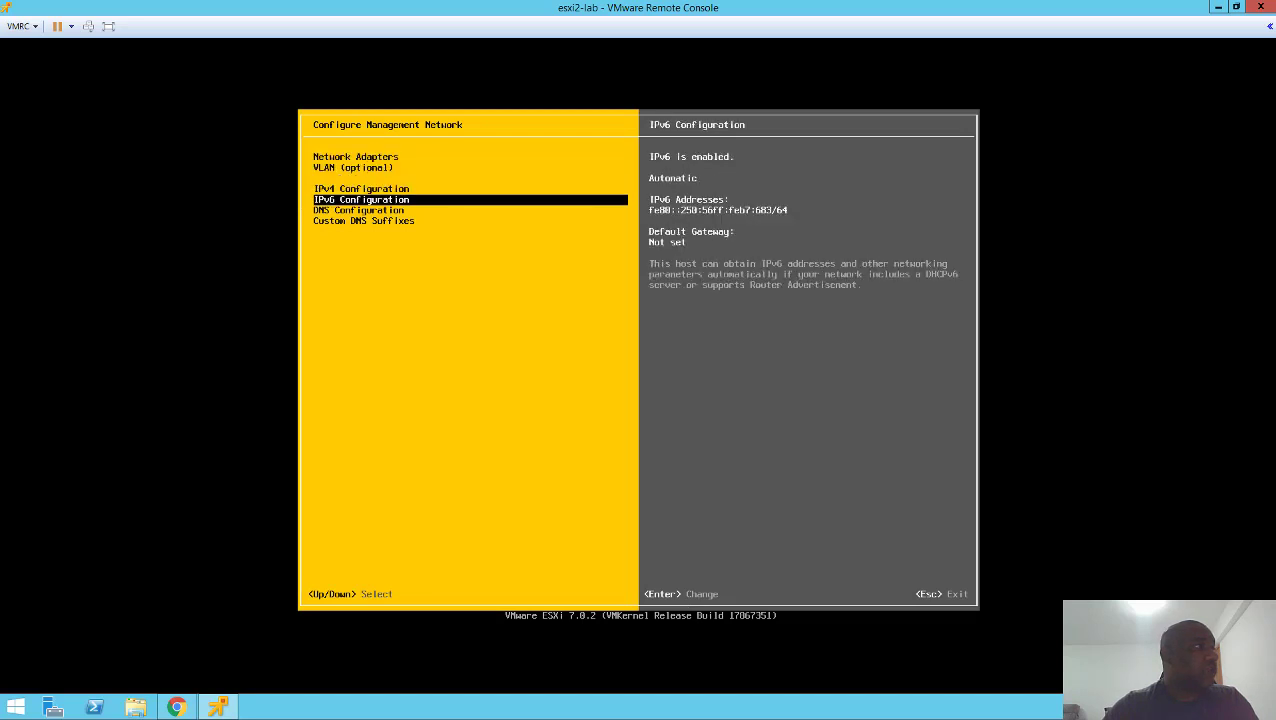
key(Up)
key(Return)
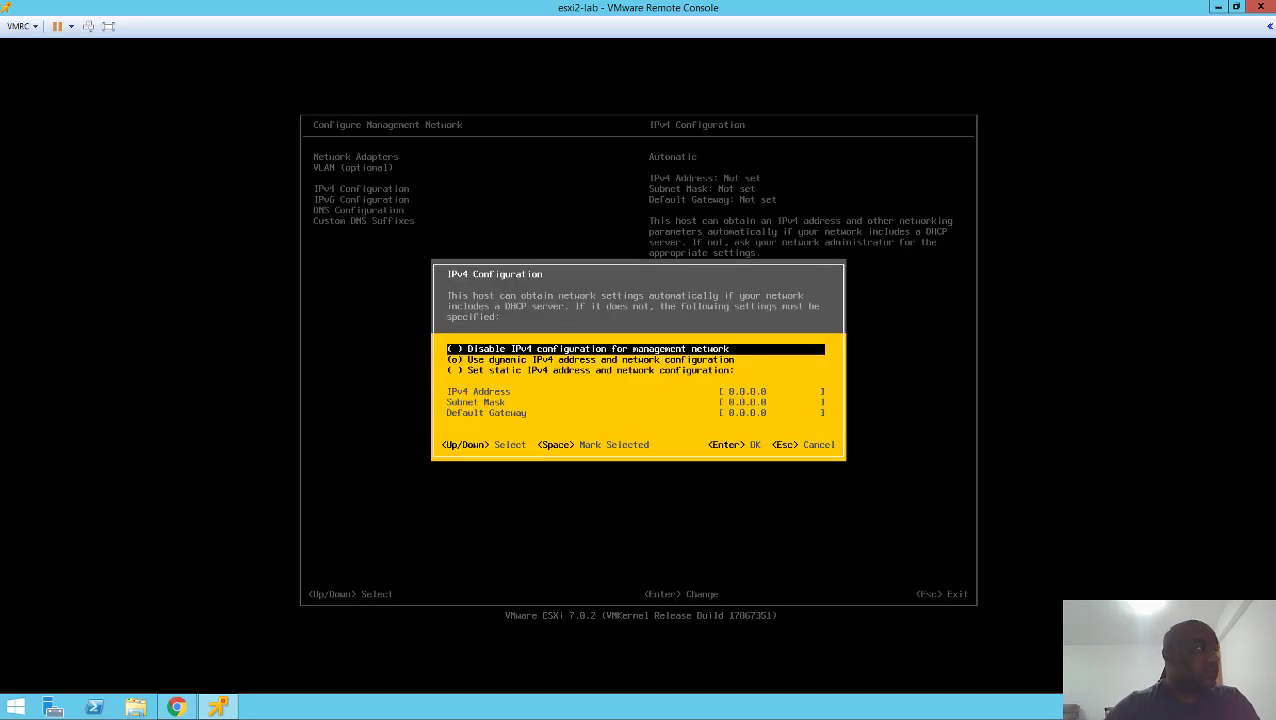
- Switch to static IPv4 192.168.140.20, mask 255.255.255.0, gateway 192.168.140.1, and apply it
key(Down)
key(Down)
key(space)
key(Down)
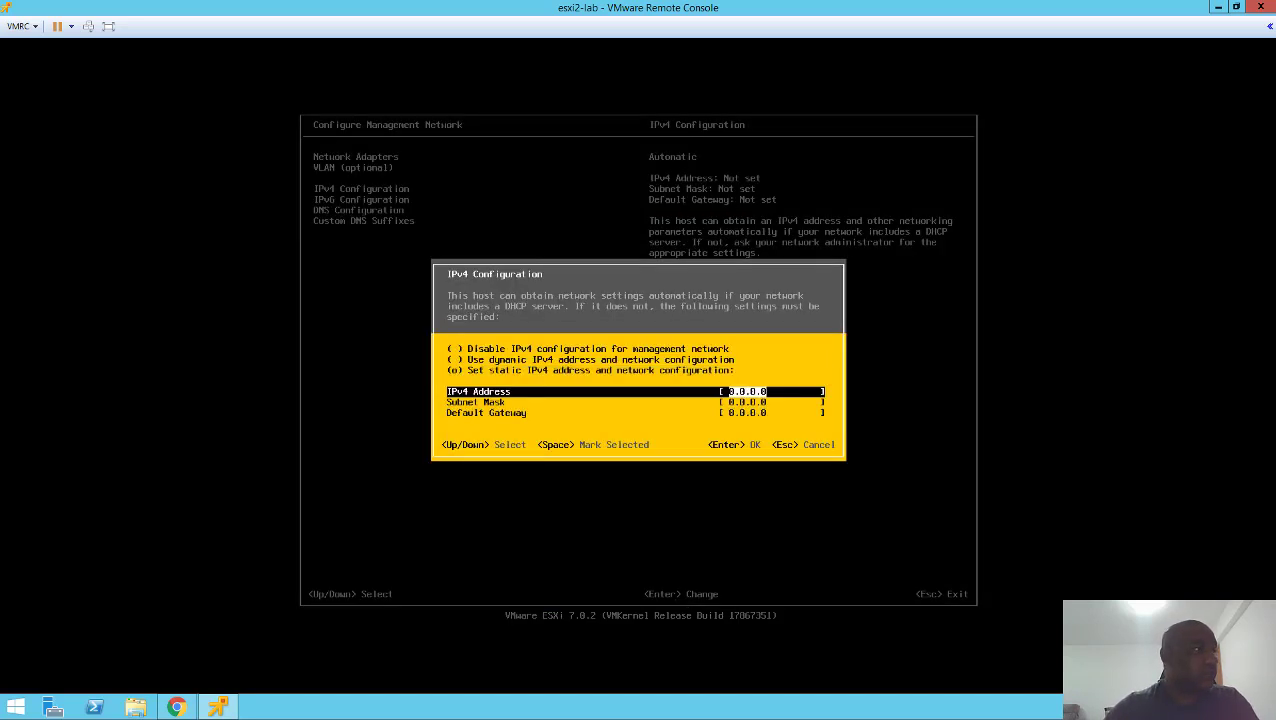
key(BackSpace)
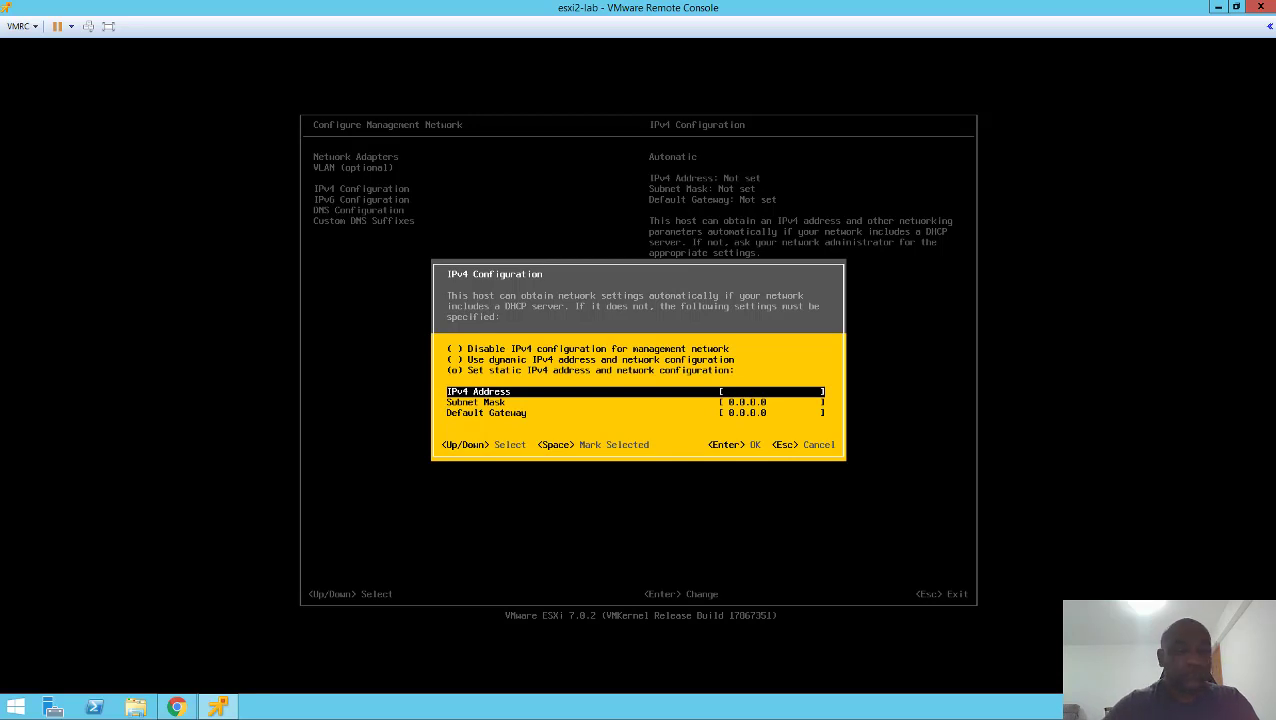
text(192.1)
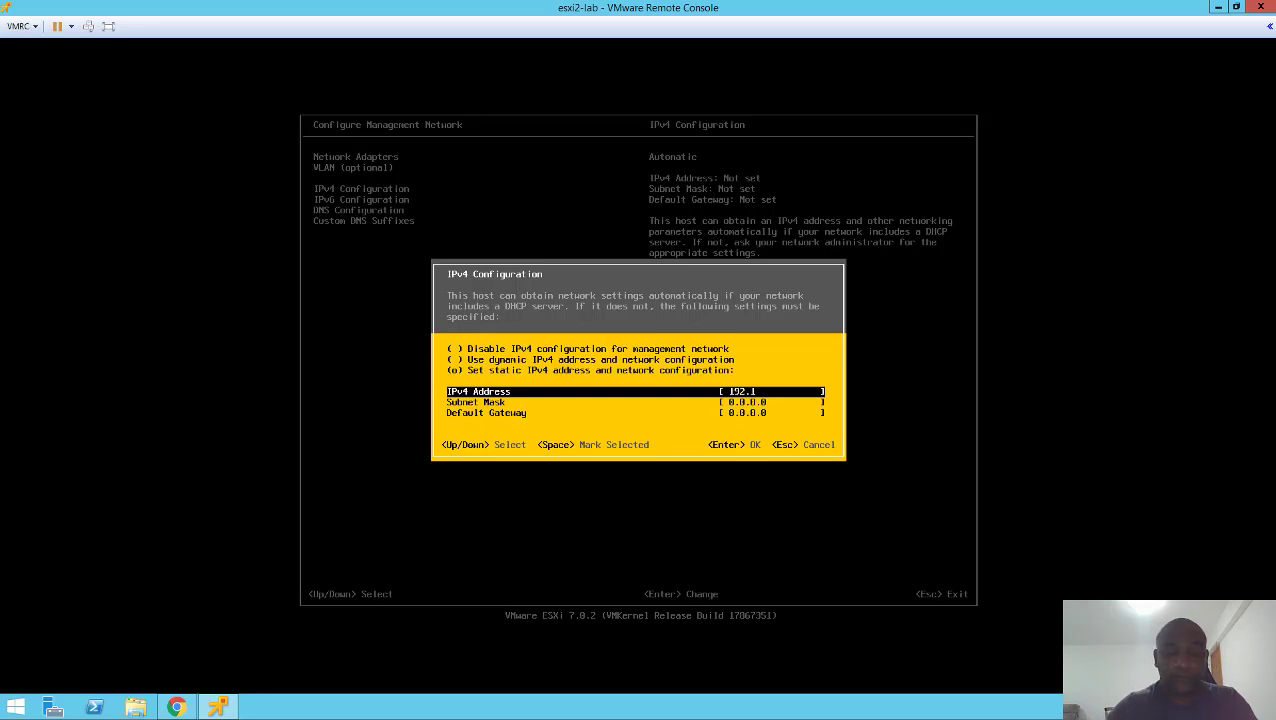
text(68.140.)
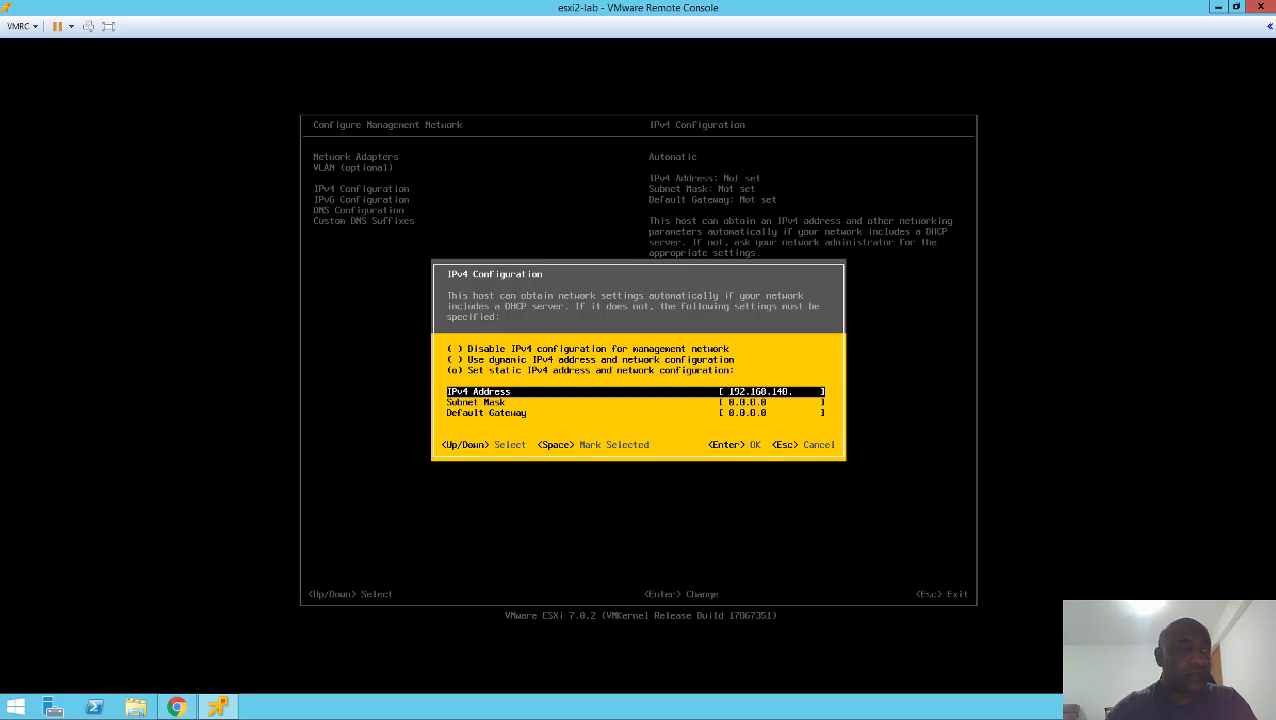
text(20)
key(Down)
key(BackSpace)
key(BackSpace)
key(BackSpace)
key(BackSpace)
key(BackSpace)
key(BackSpace)
key(BackSpace)
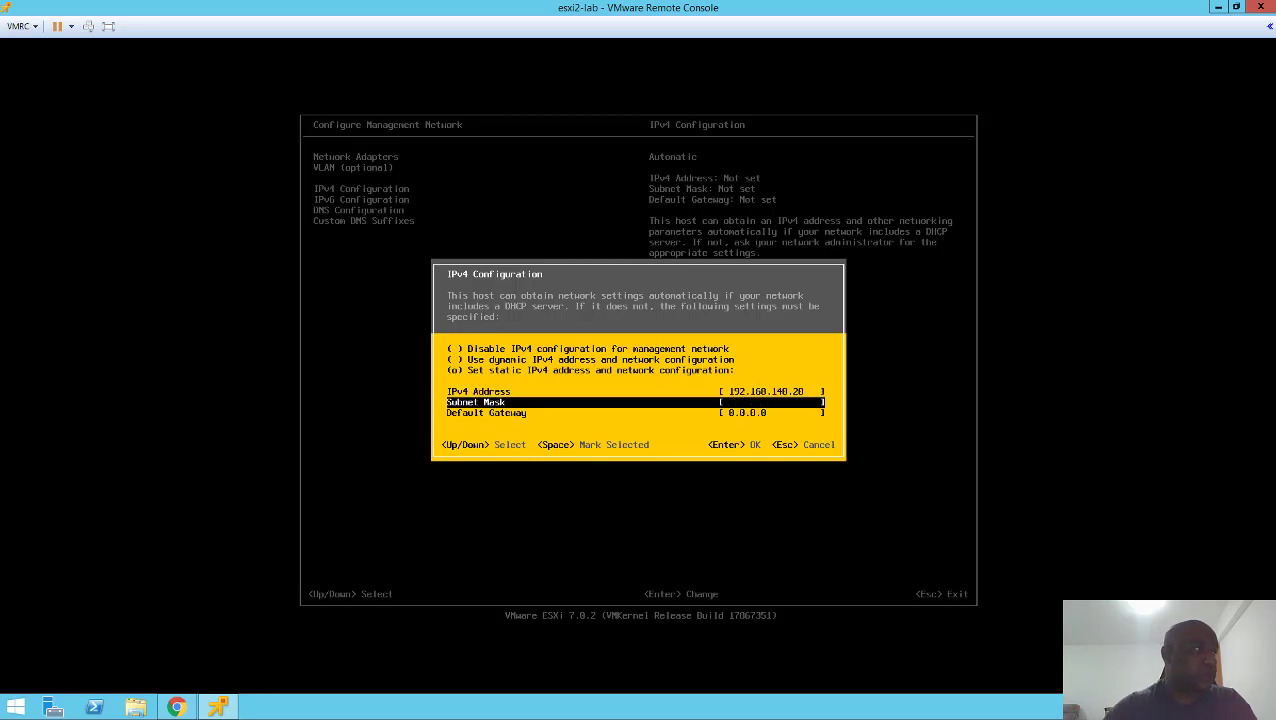
text(255.)
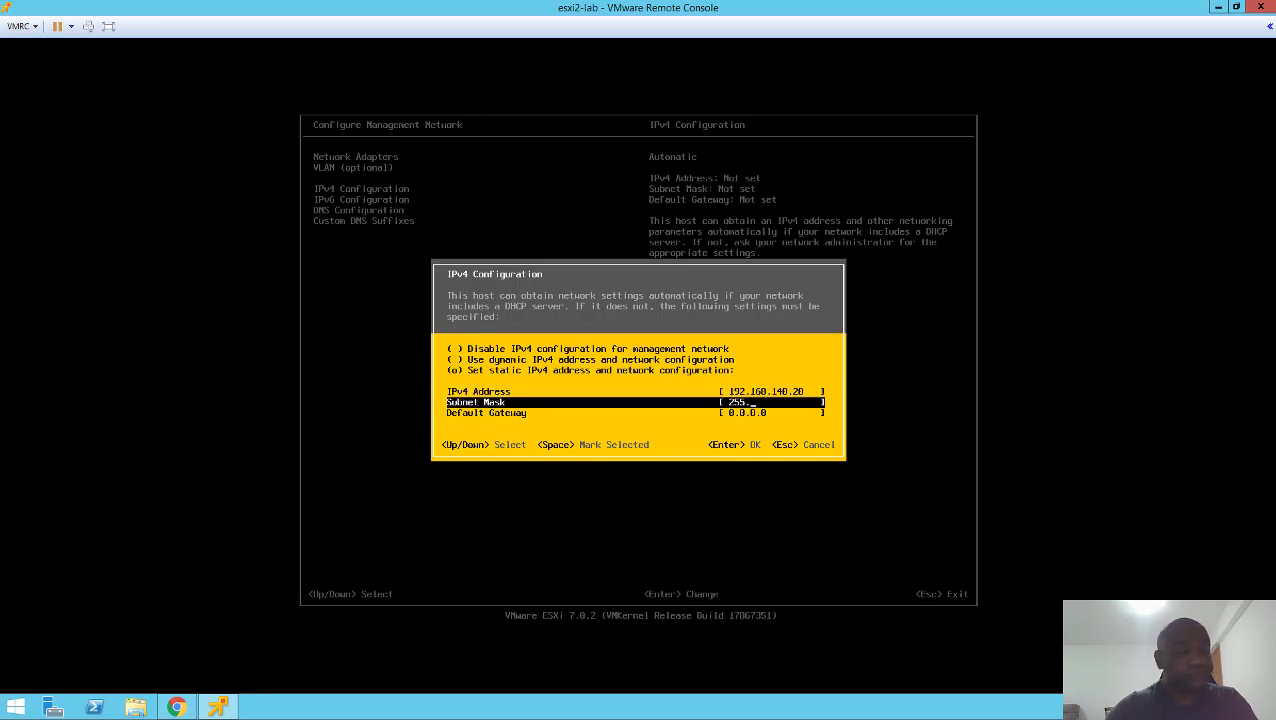
text(255.255.)
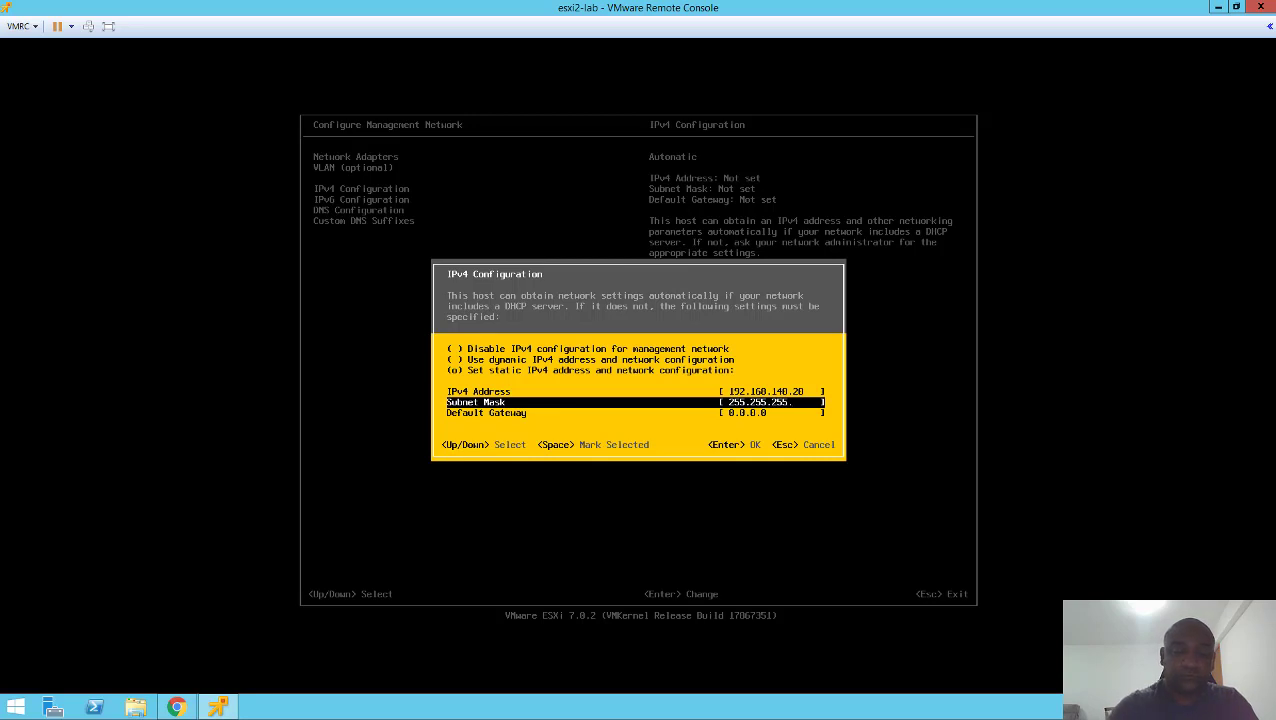
text(0)
key(Down)
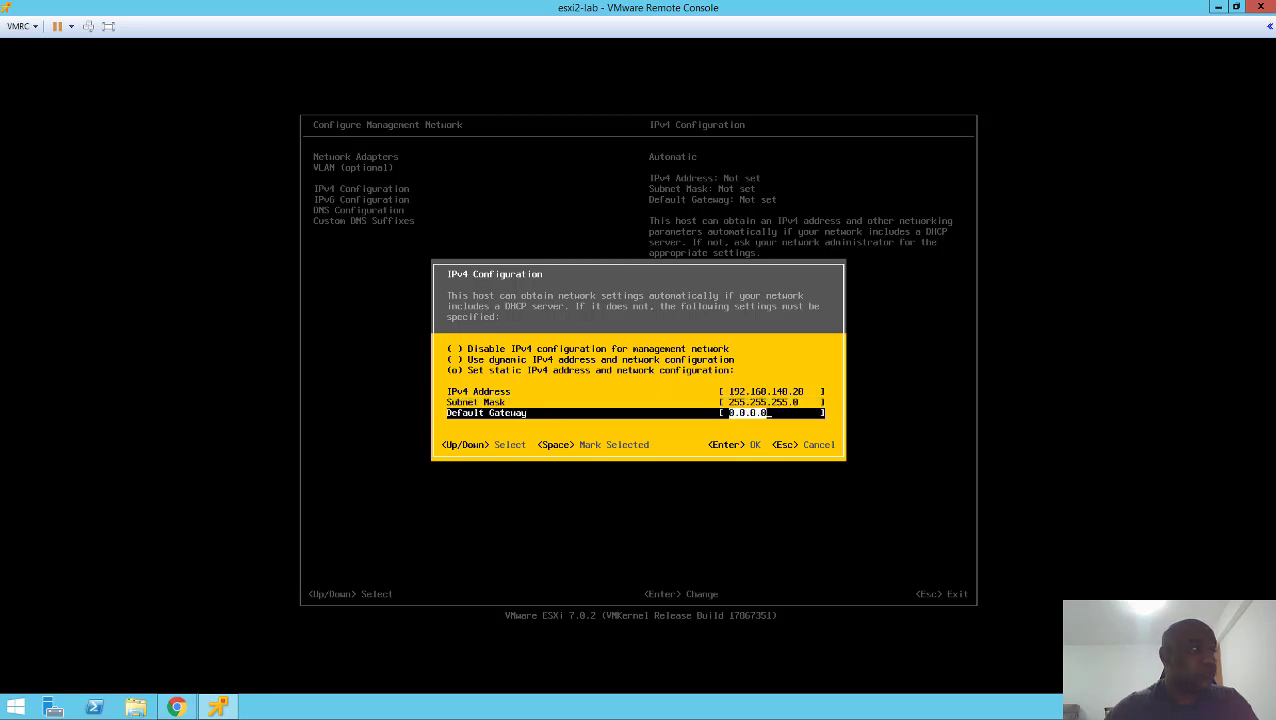
text(192.168.140.1)
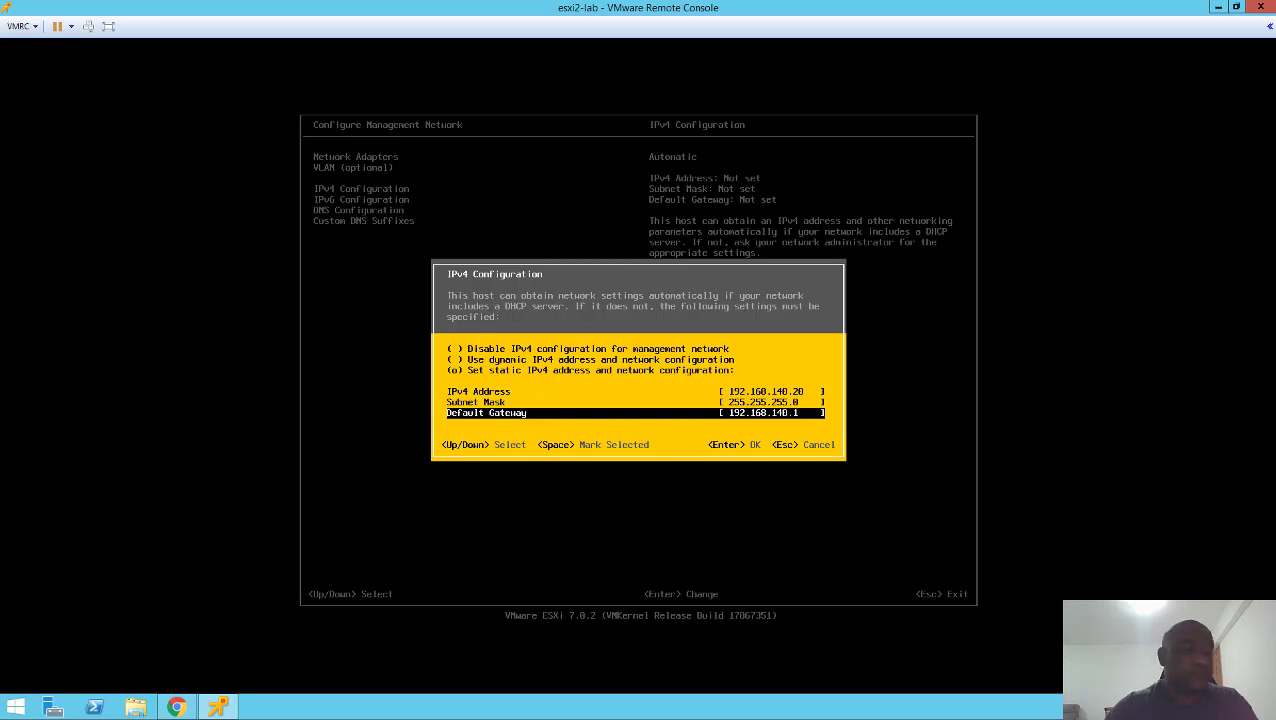
key(Return)
key(Down)
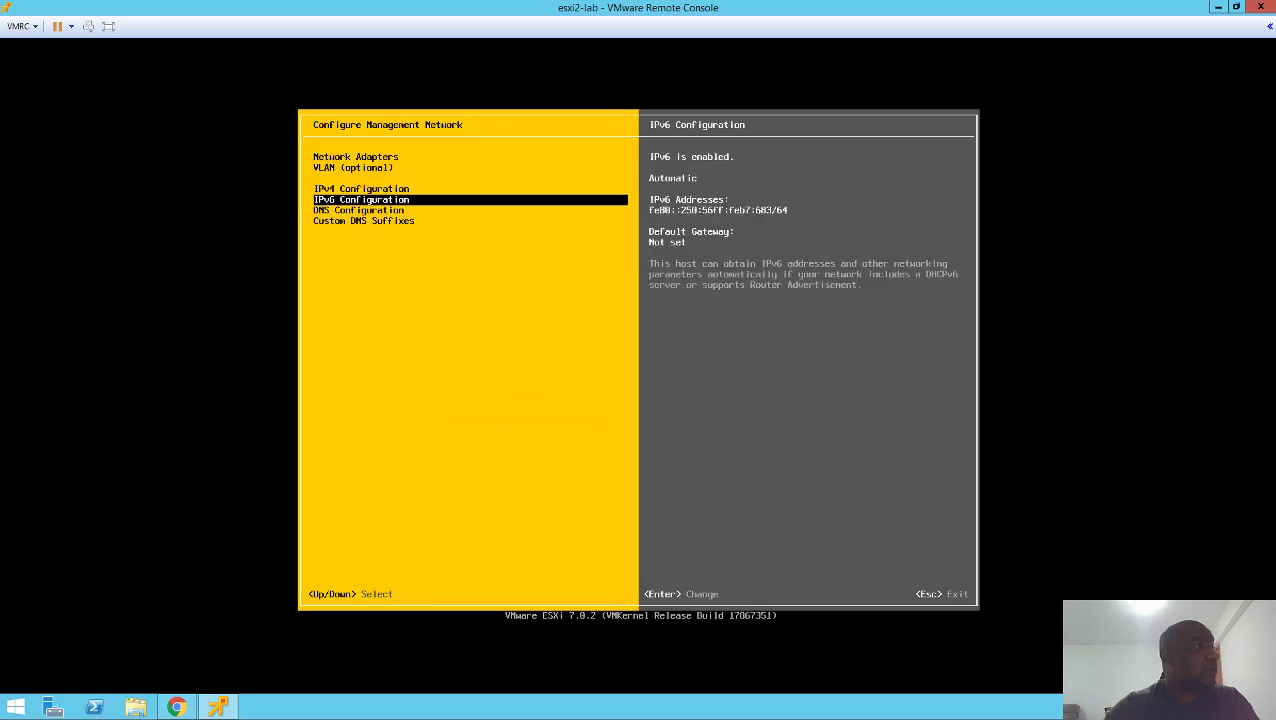
- Disable IPv6 for the management network (restart required)
key(Up)
key(Down)
key(Up)
key(Down)
key(Return)
key(space)
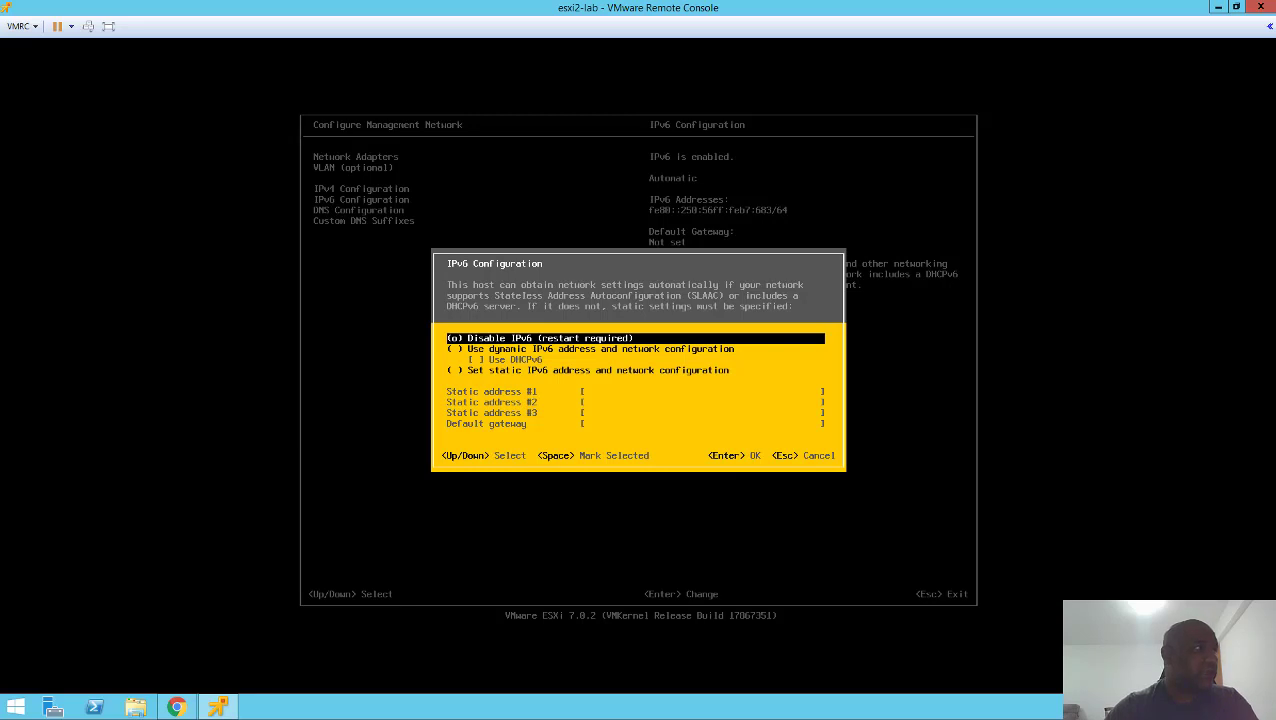
key(Return)
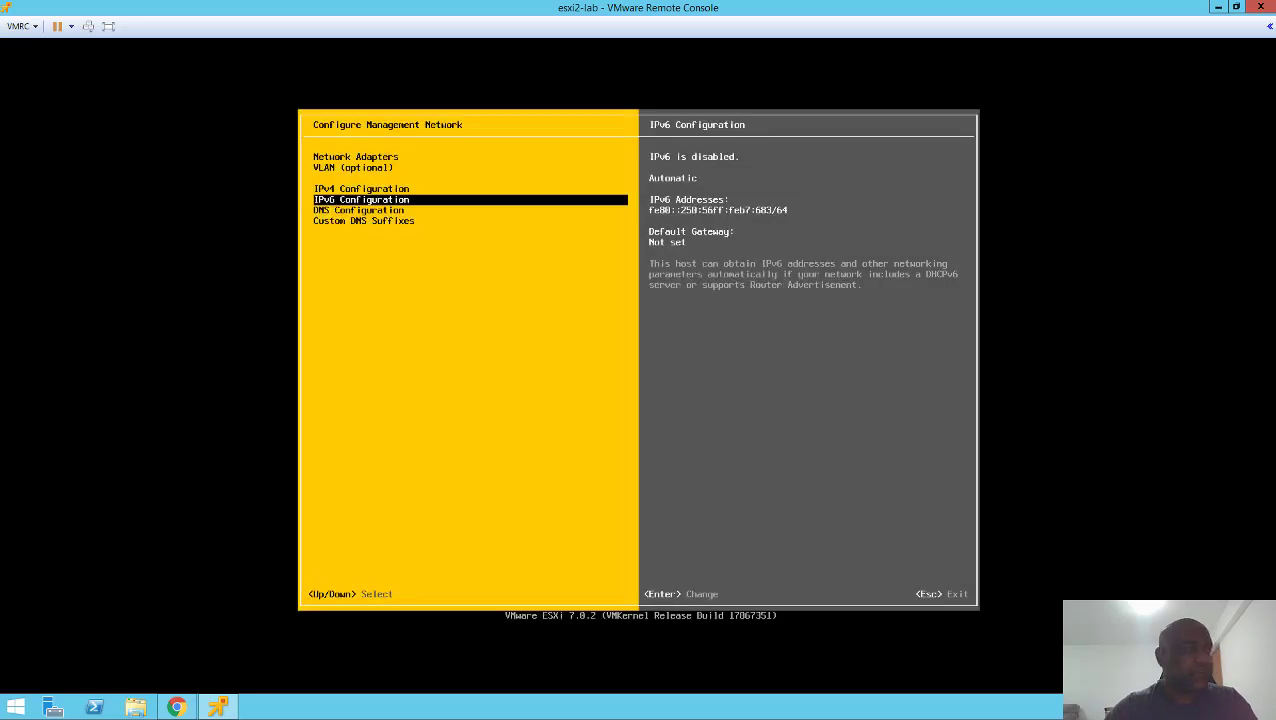
- Bring up the DNS Configuration settings
key(Down)
key(Up)
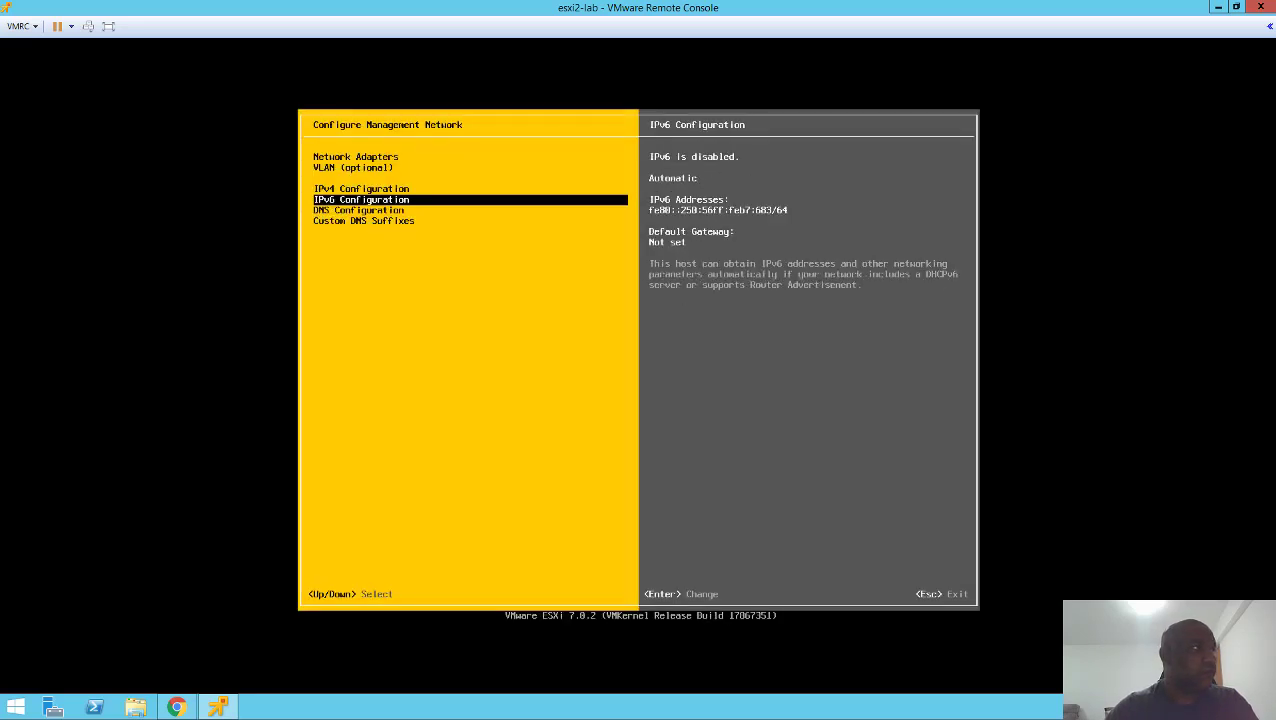
key(Down)
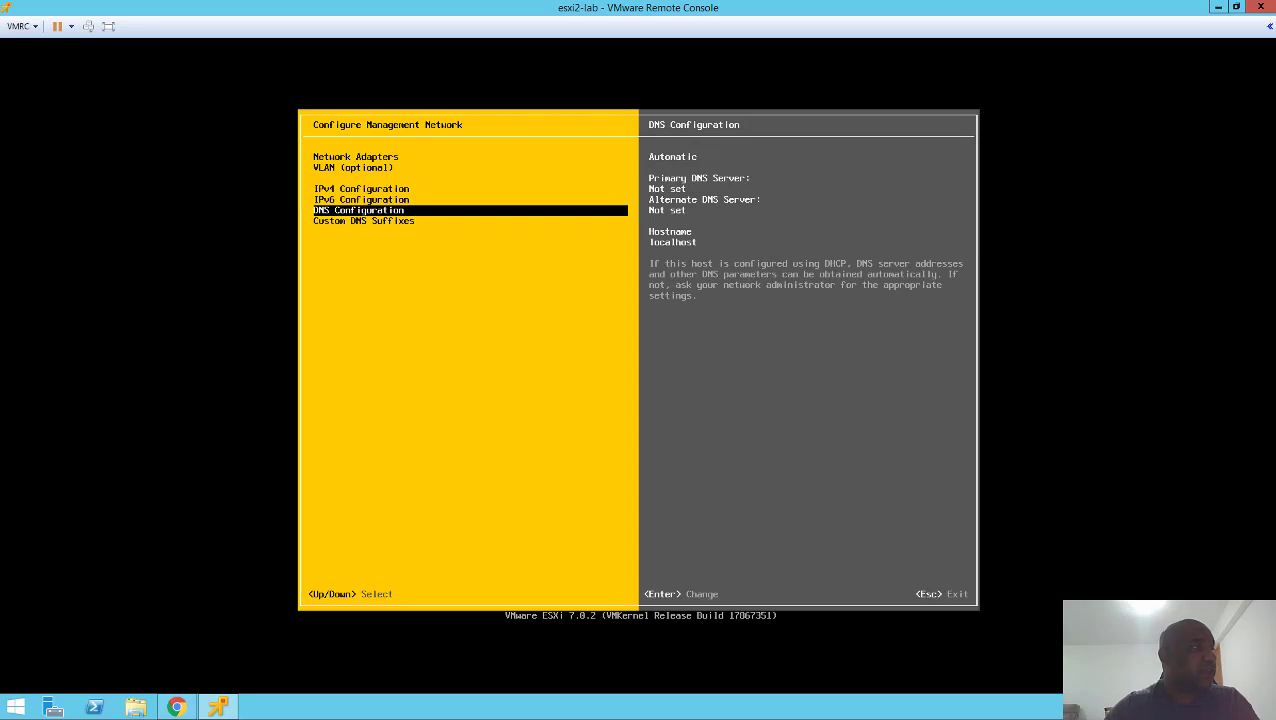
key(Return)
- Use manual DNS with primary server 192.168.140.10
key(Down)
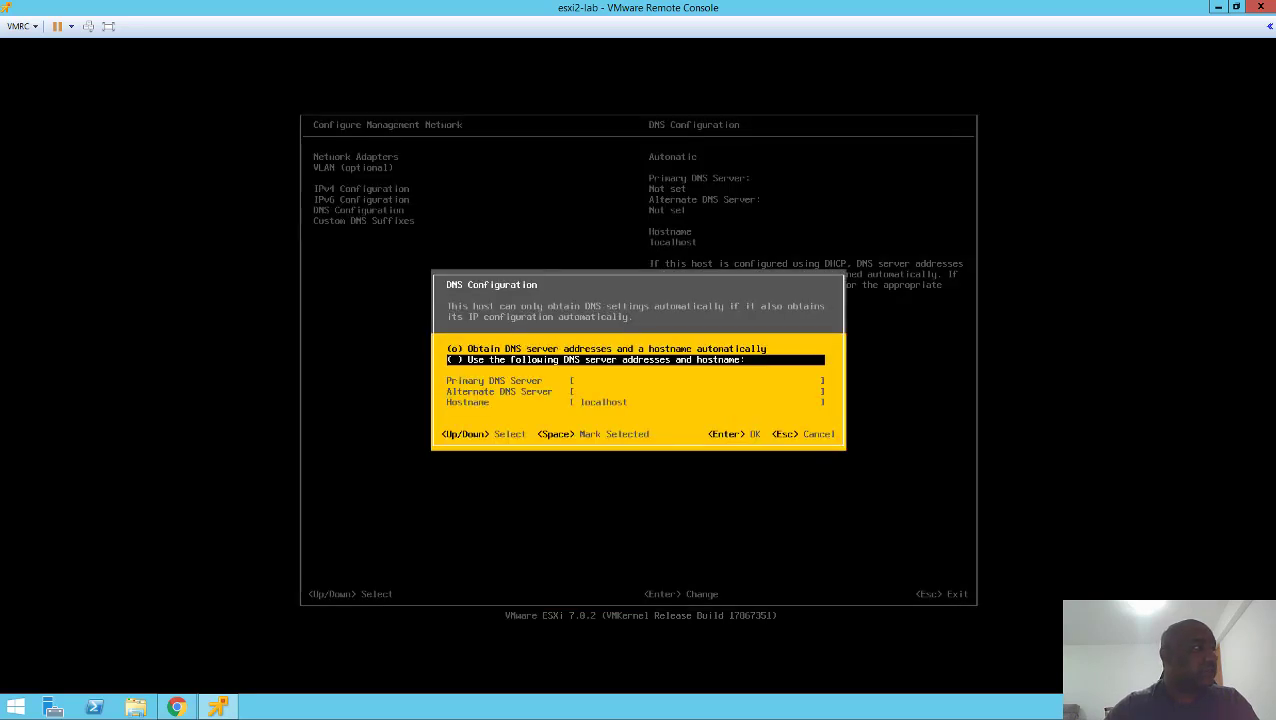
key(space)
key(Down)
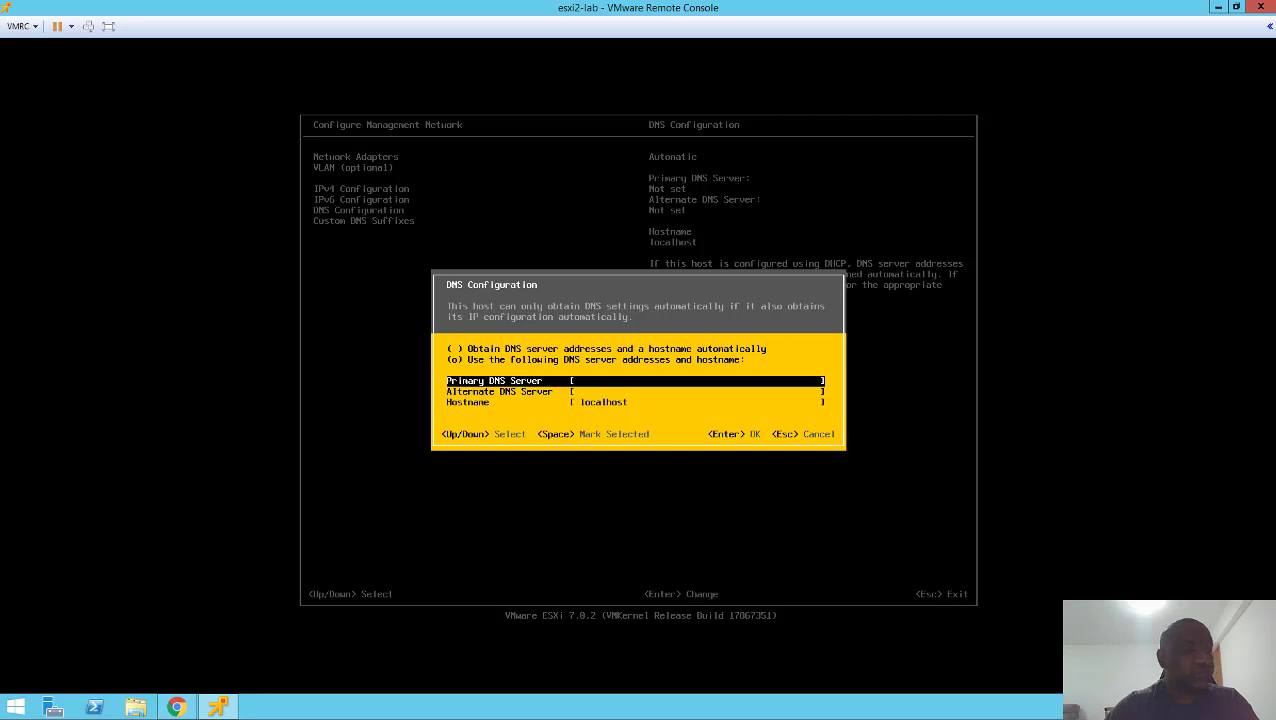
text(192.168)
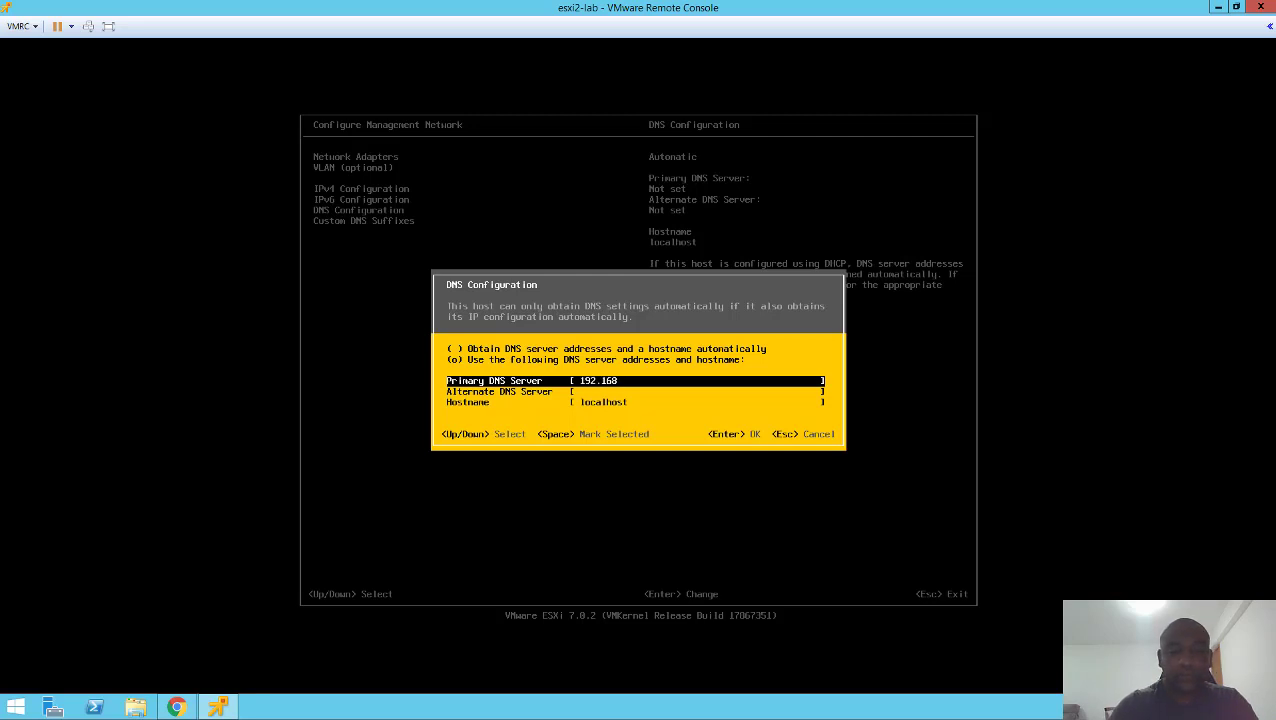
text(.140.10)
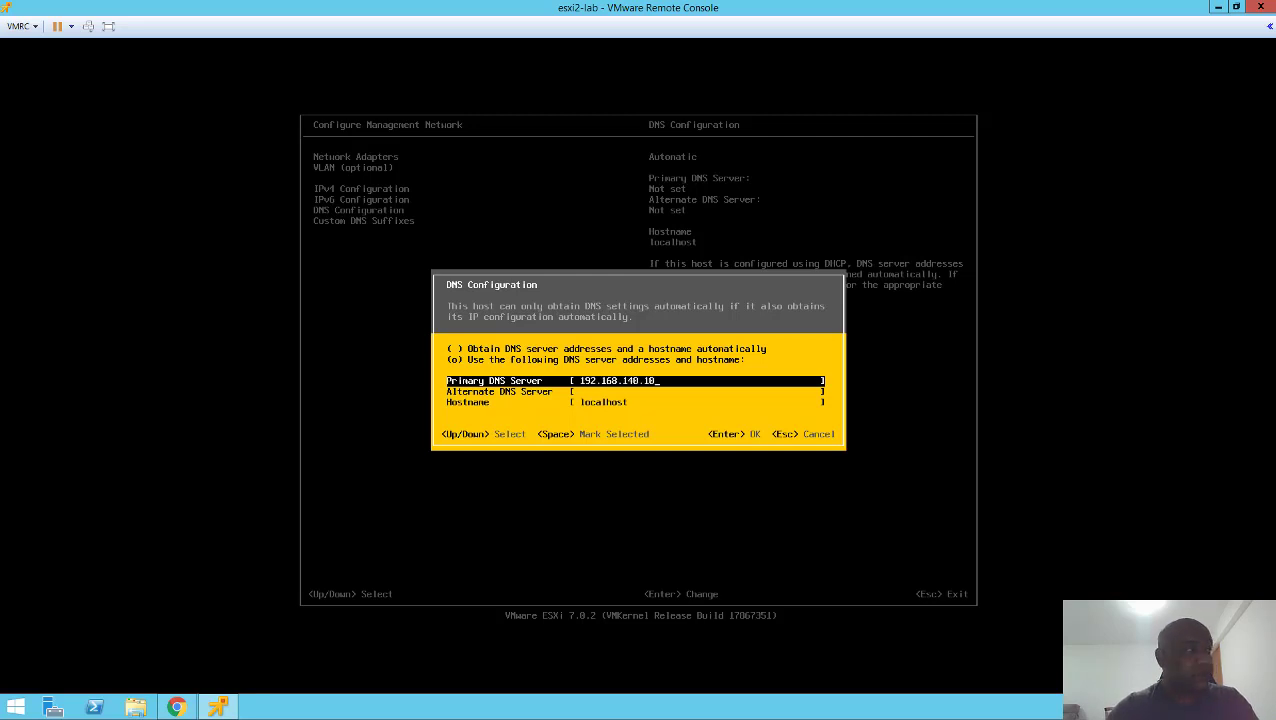
- Replace the hostname localhost with esxi2.vmwarelab.net
key(Down)
key(Down)
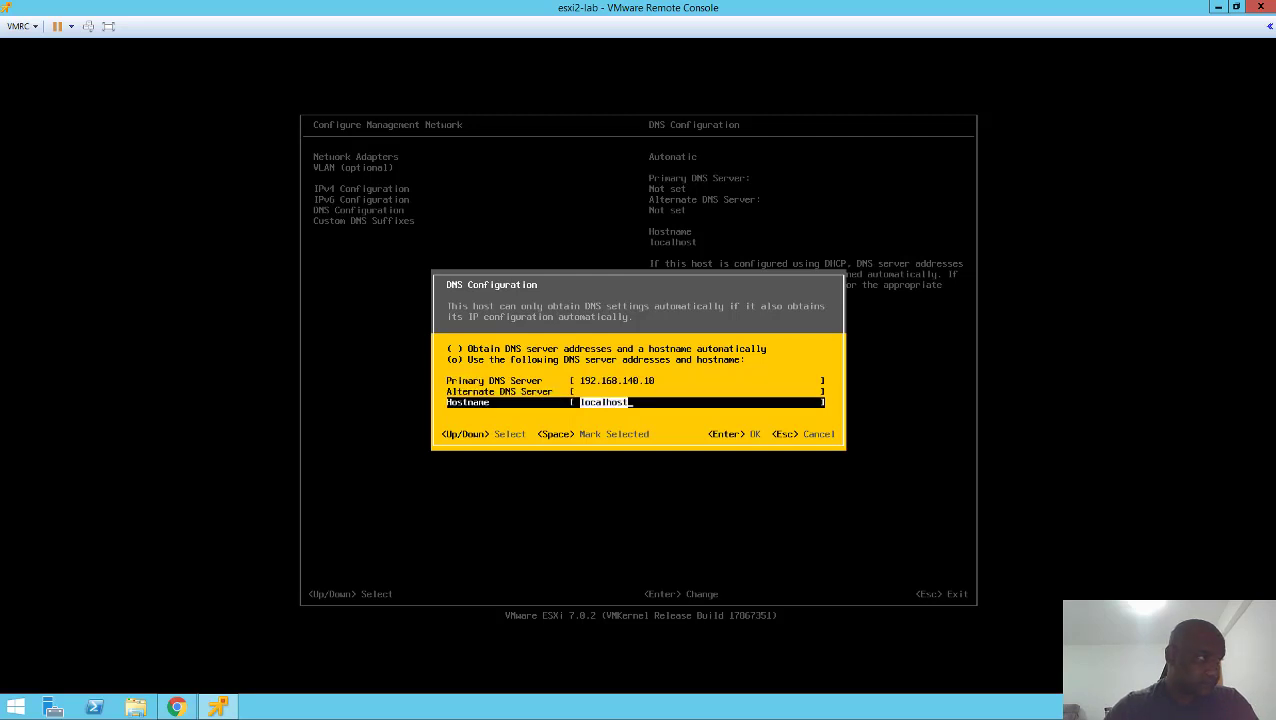
key(Up)
key(Down)
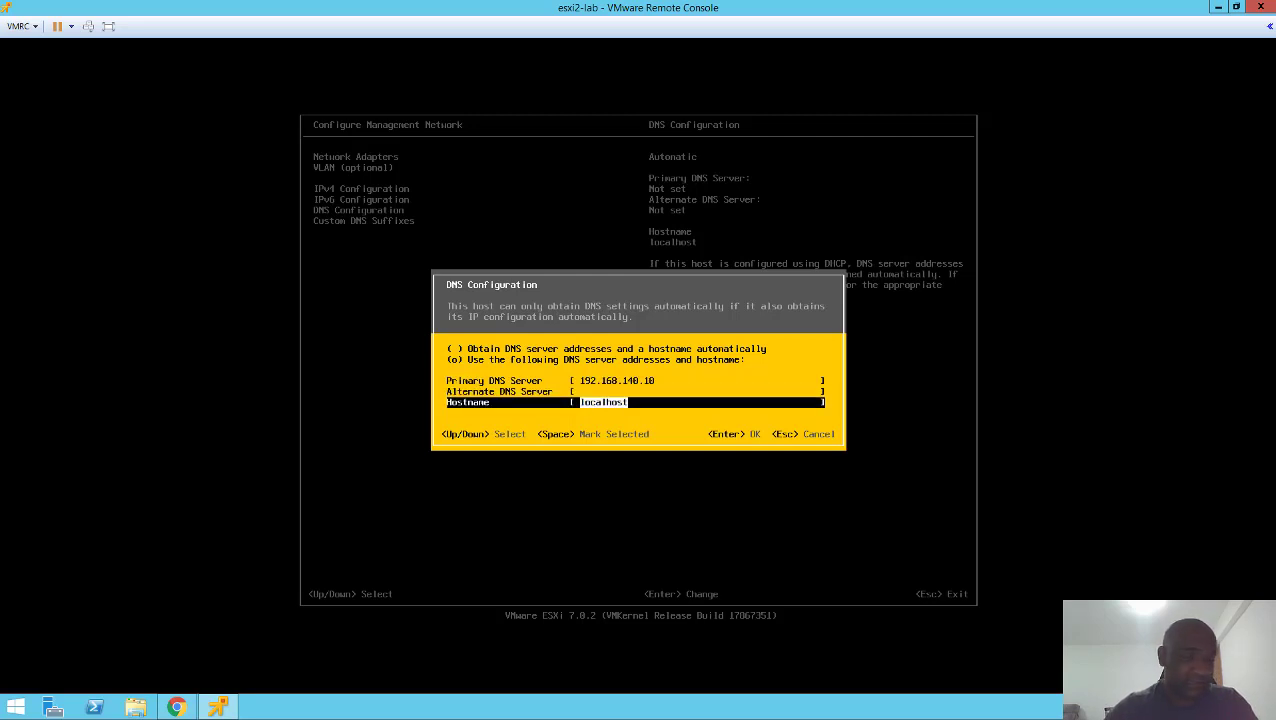
key(BackSpace)
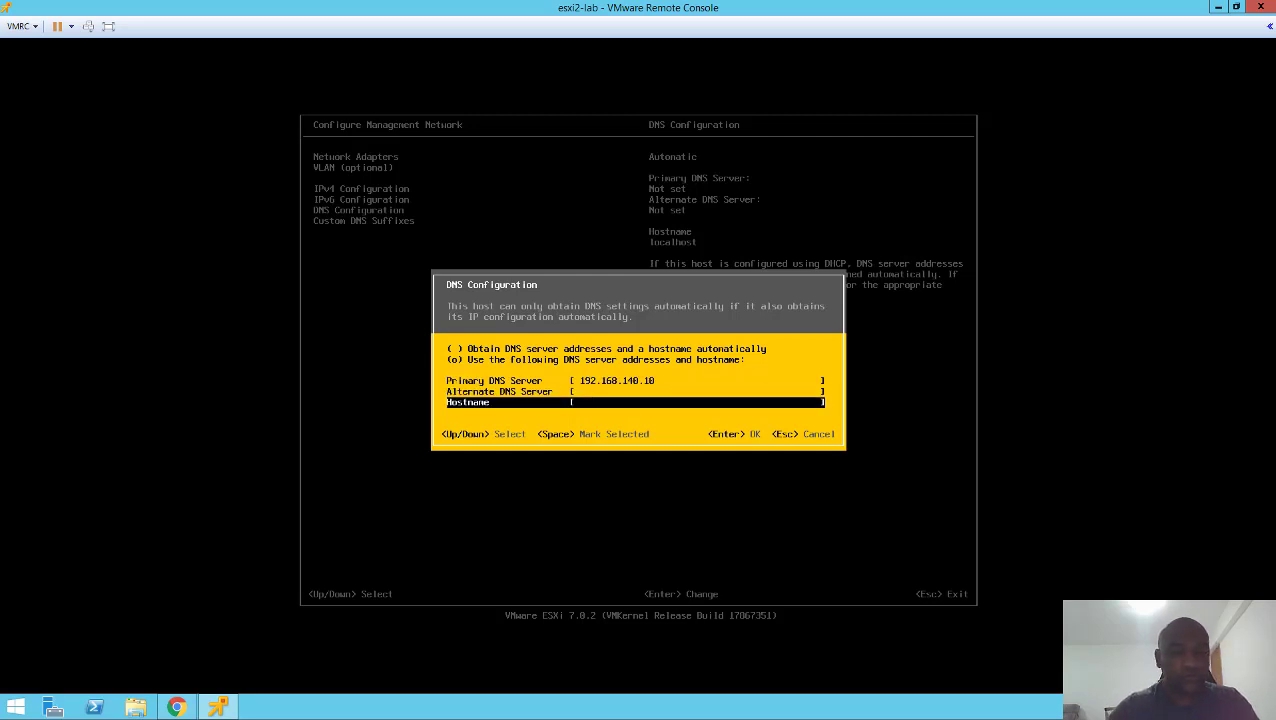
text(ess)
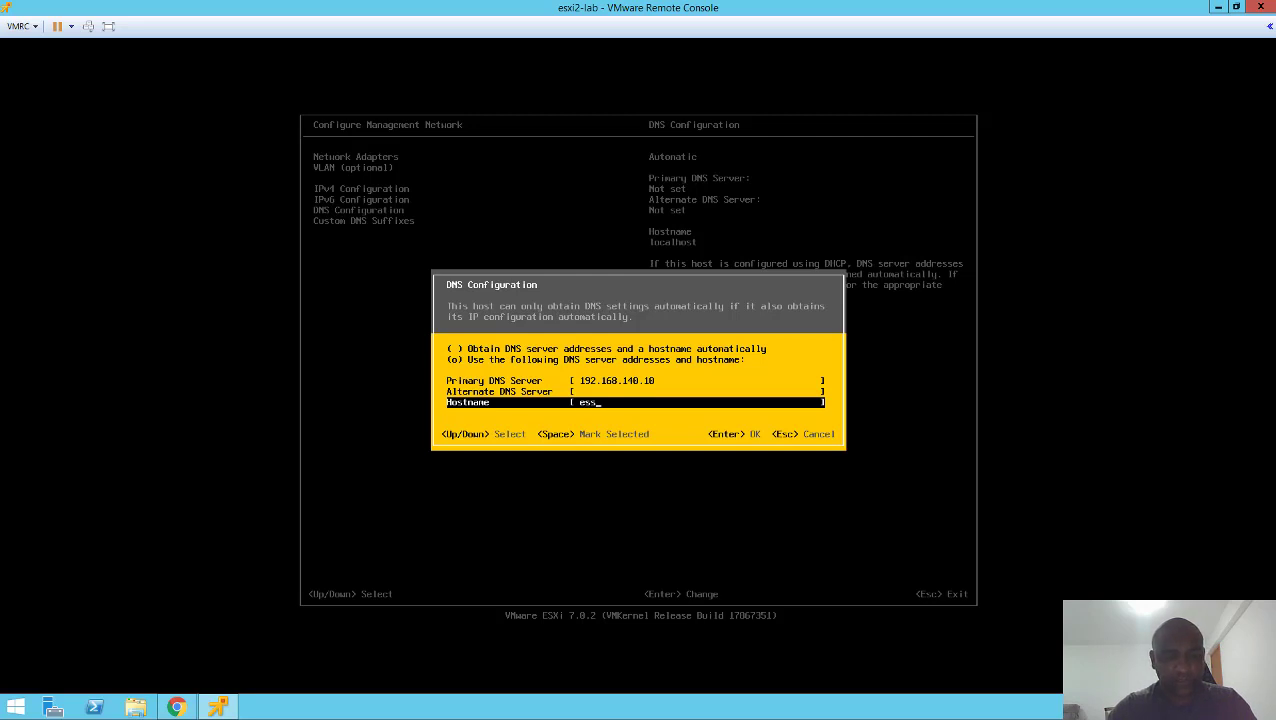
key(BackSpace)
key(BackSpace)
key(BackSpace)
text(esxi2)
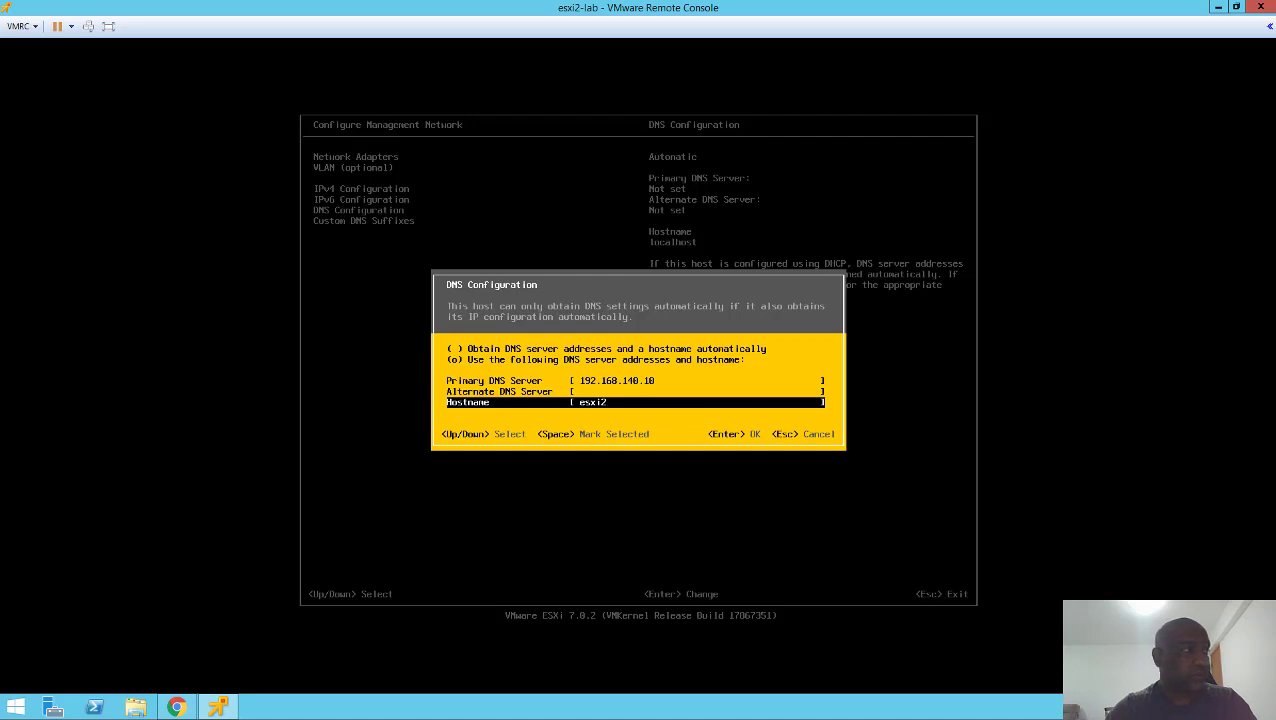
text(.)
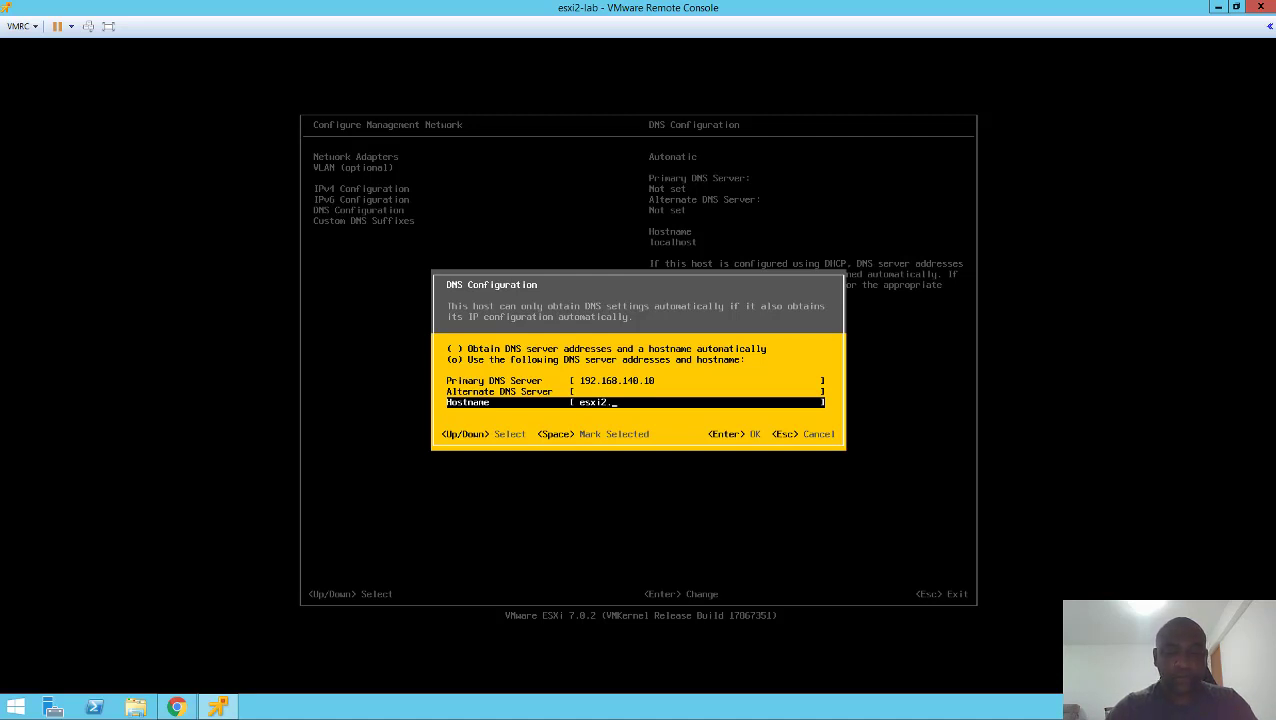
text(vmware)
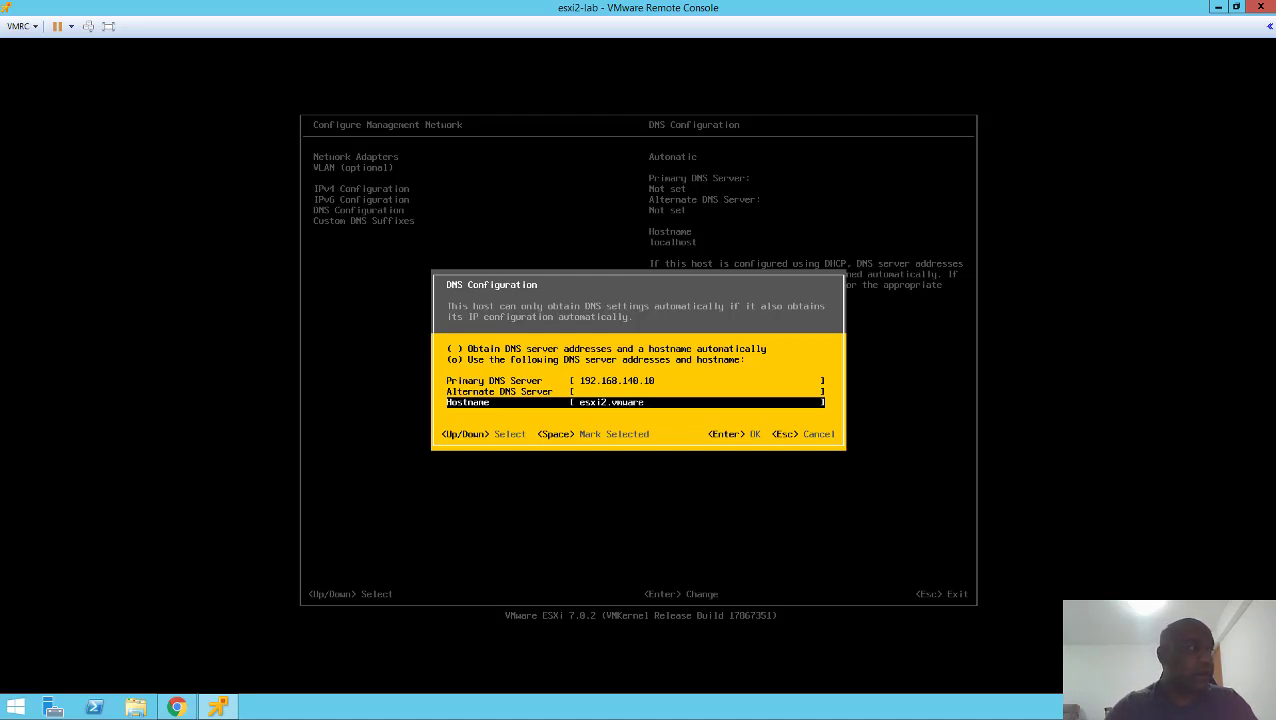
text(lab.net)
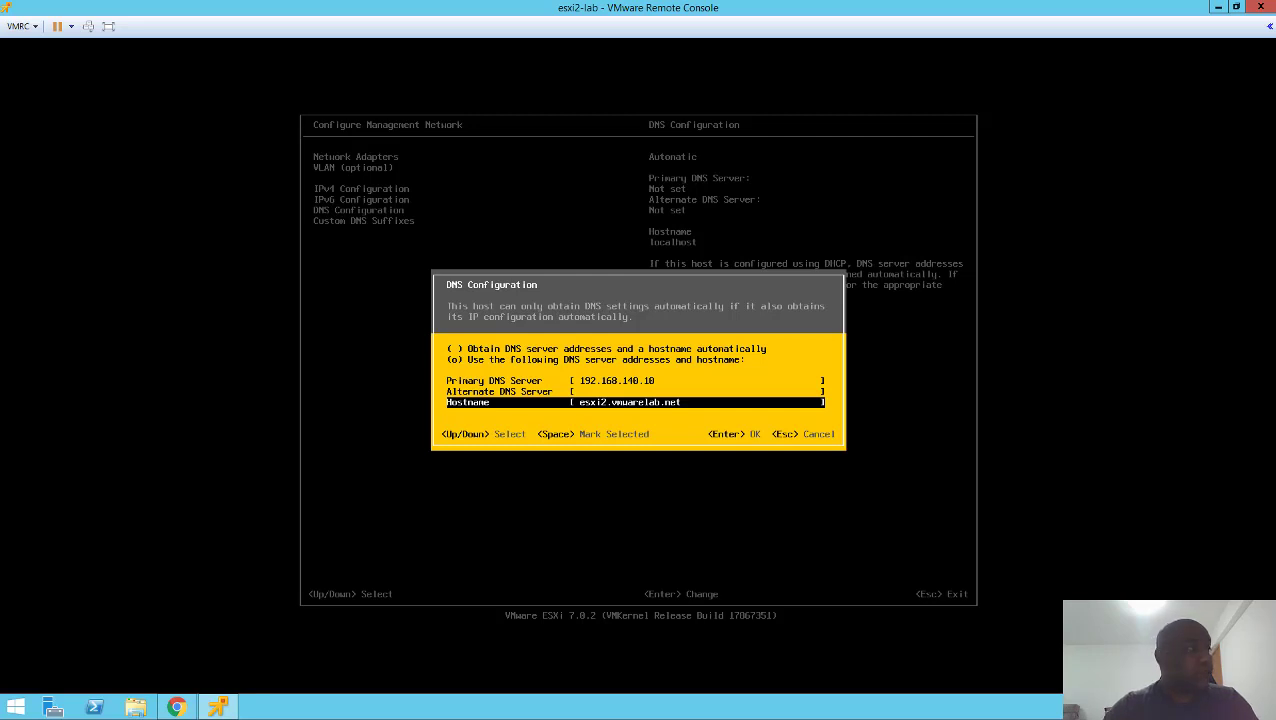
- Apply the DNS and hostname settings and review the Network Adapters entry
key(Return)
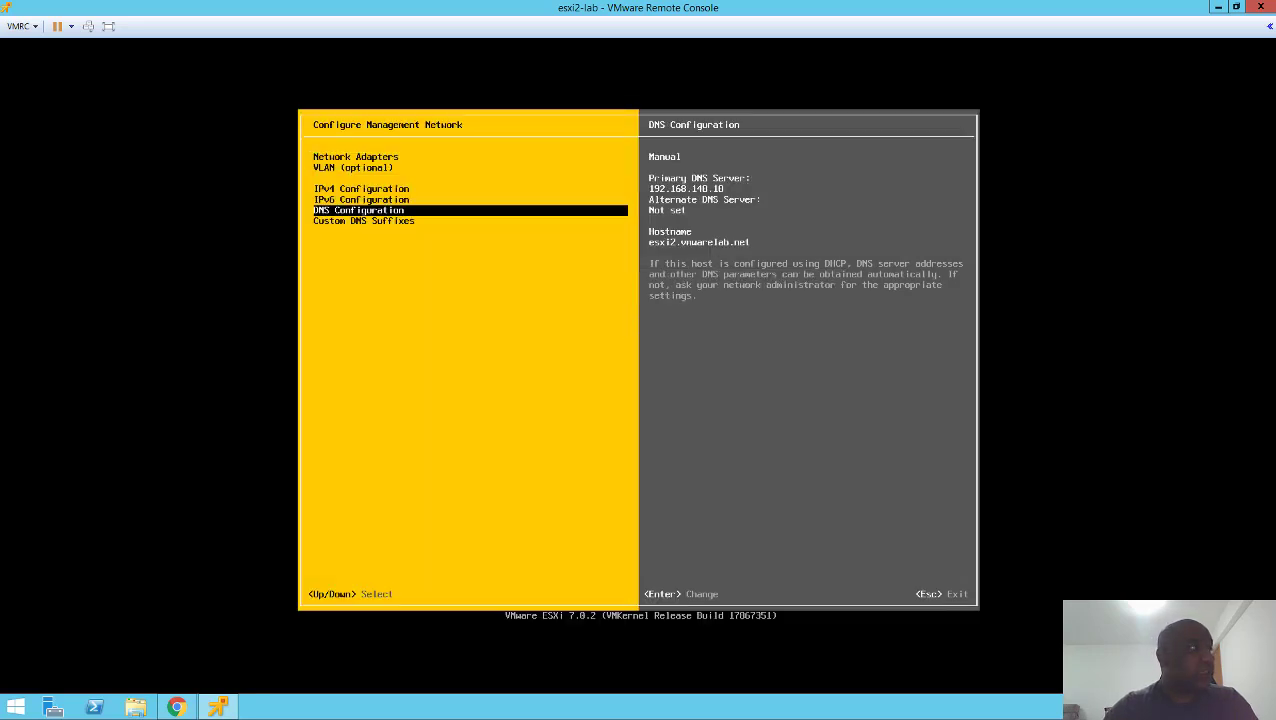
key(Up)
key(Up)
key(Up)
key(Up)
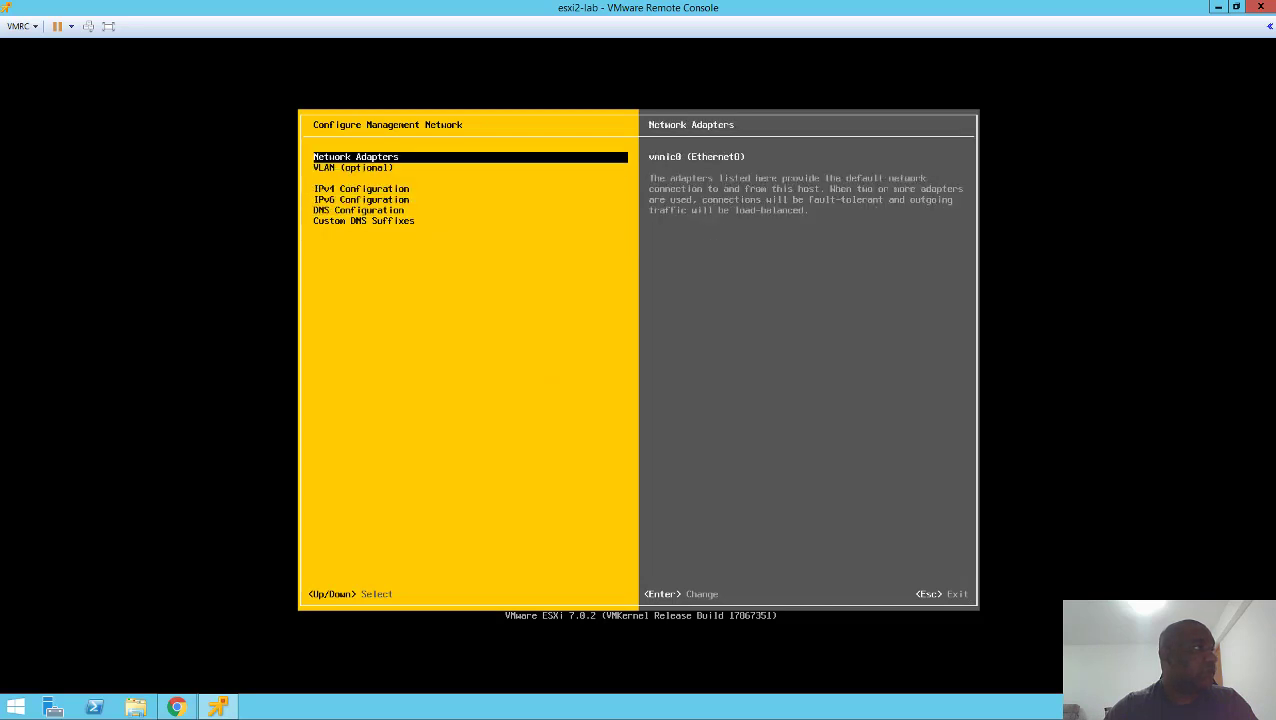
key(Down)
key(Down)
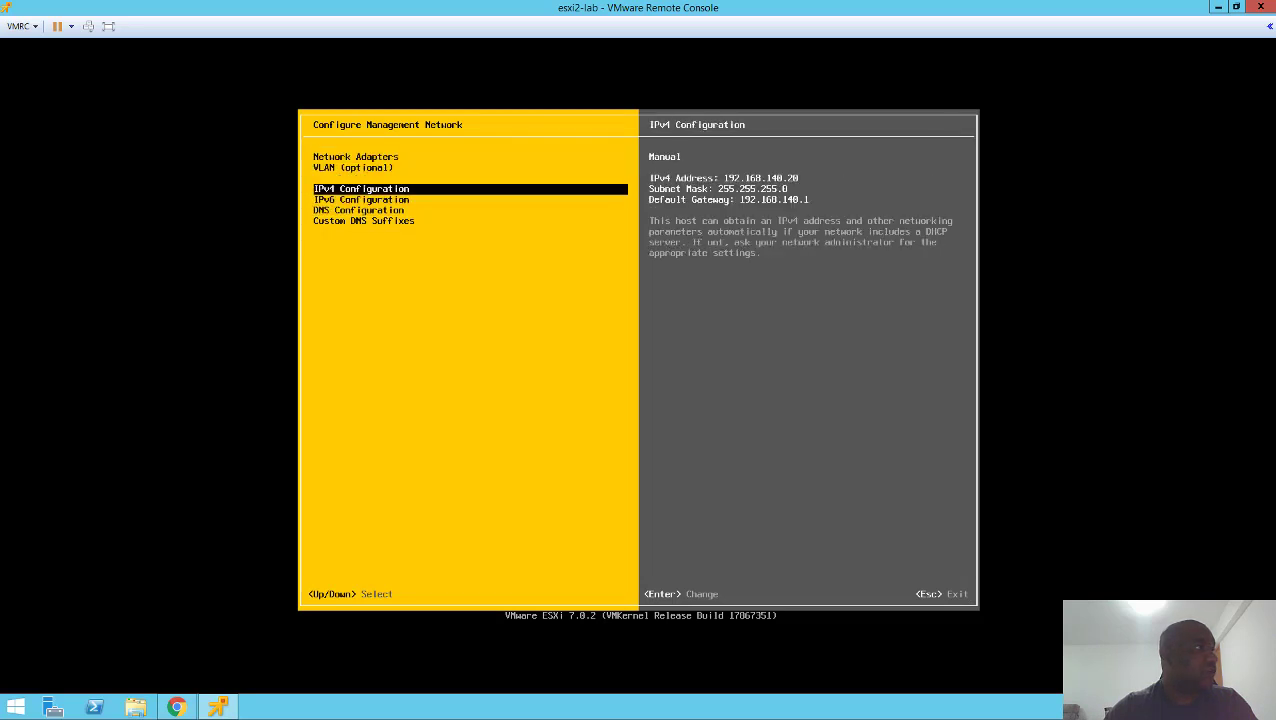
key(Up)
key(Up)
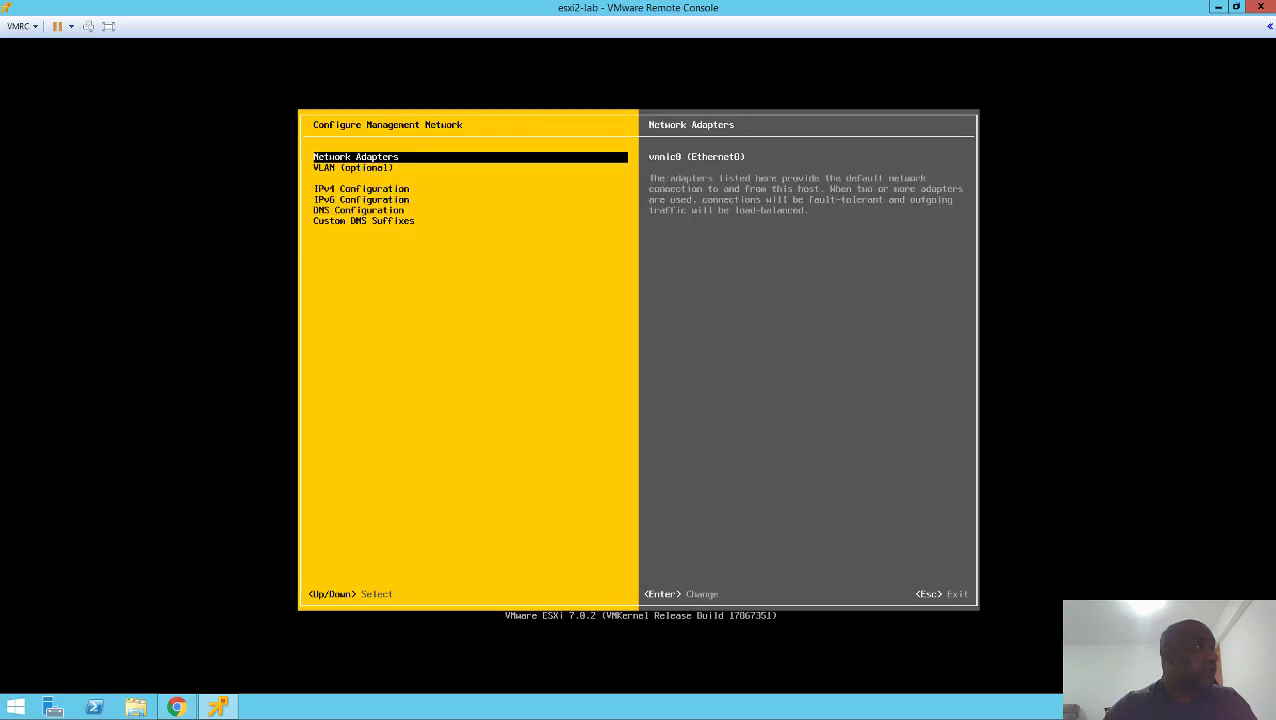
key(Down)
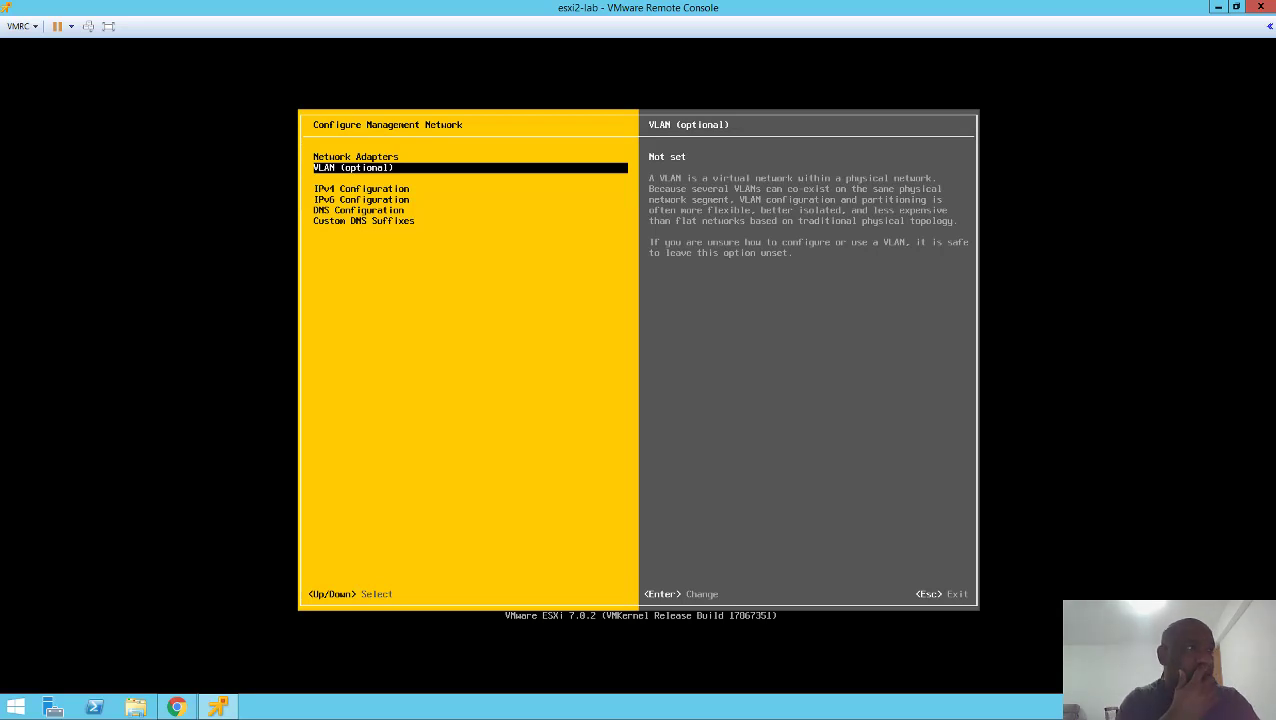
- Check the VLAN setting, then exit to the apply-changes prompt
key(Up)
key(Down)
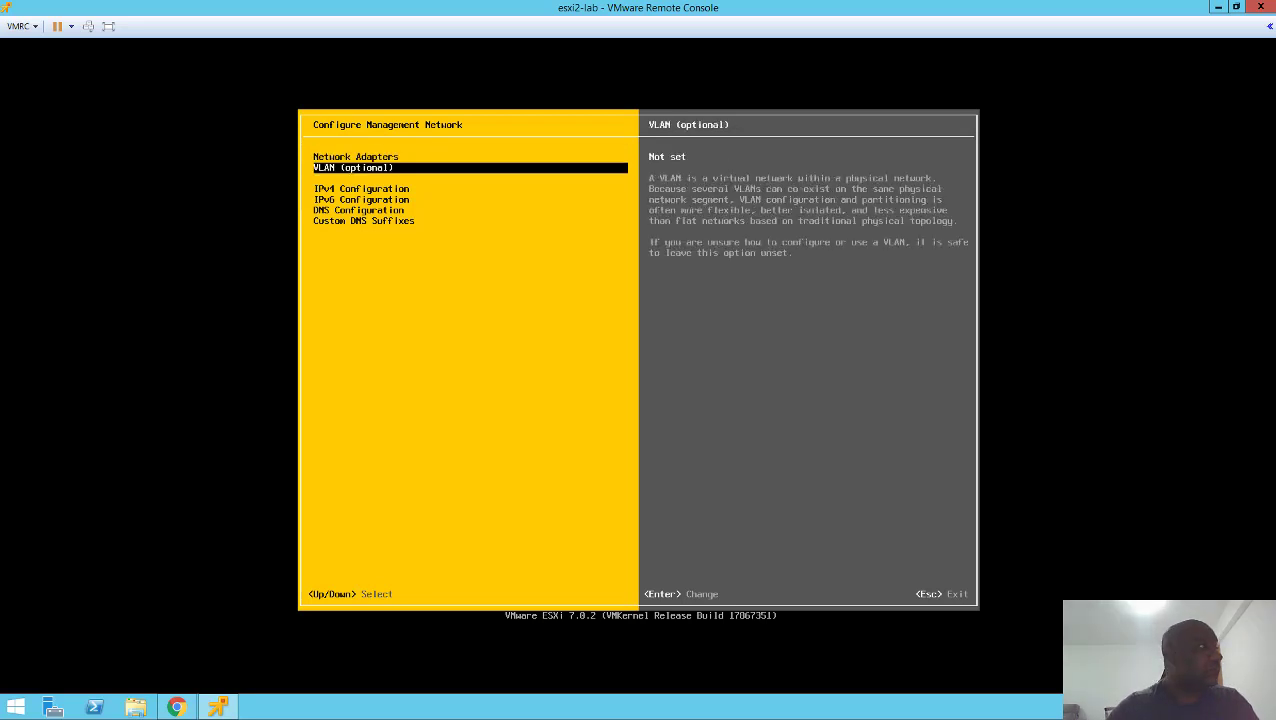
key(Up)
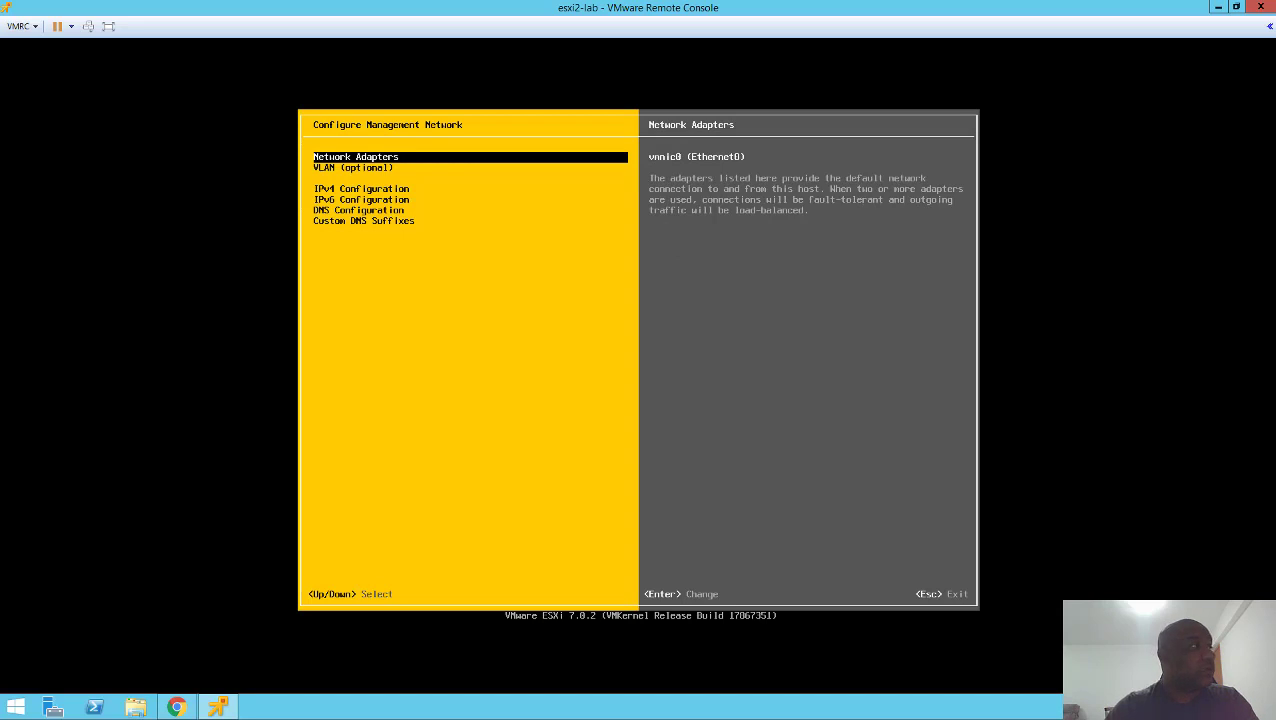
key(Escape)
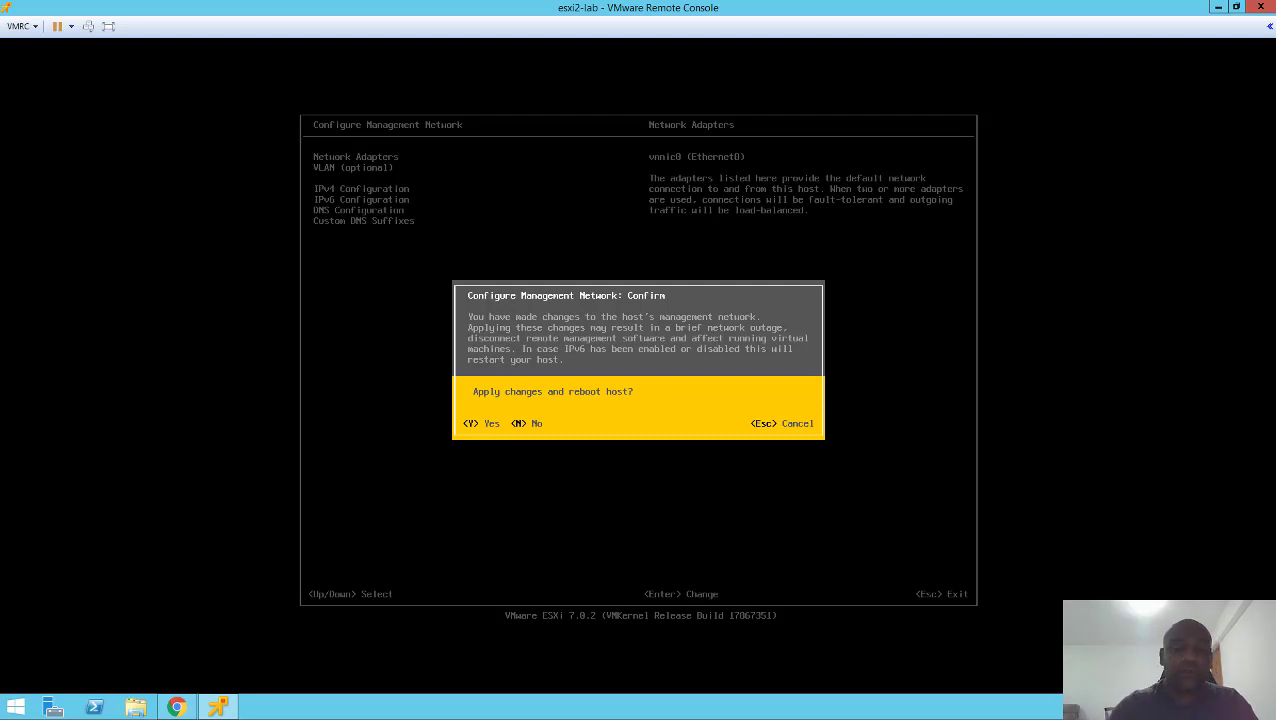
- Approve applying the network changes and restarting the management network
key(Escape)
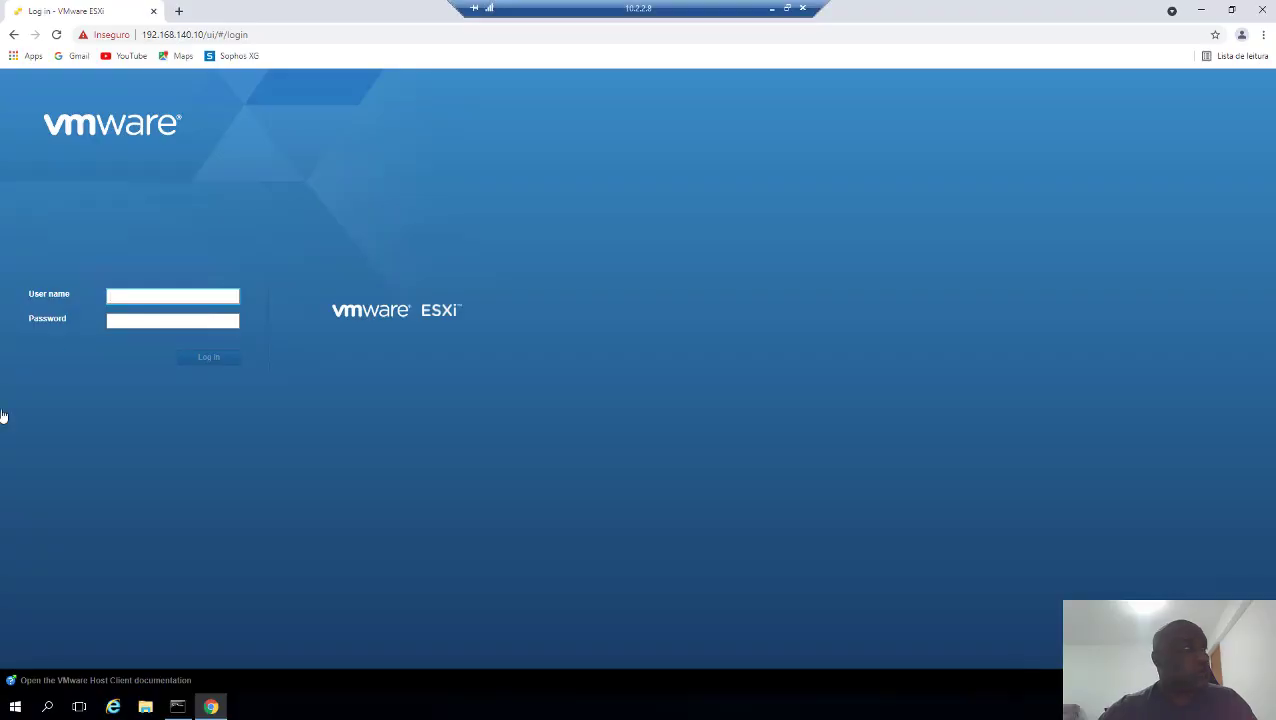
click(262, 36)
click(288, 34)
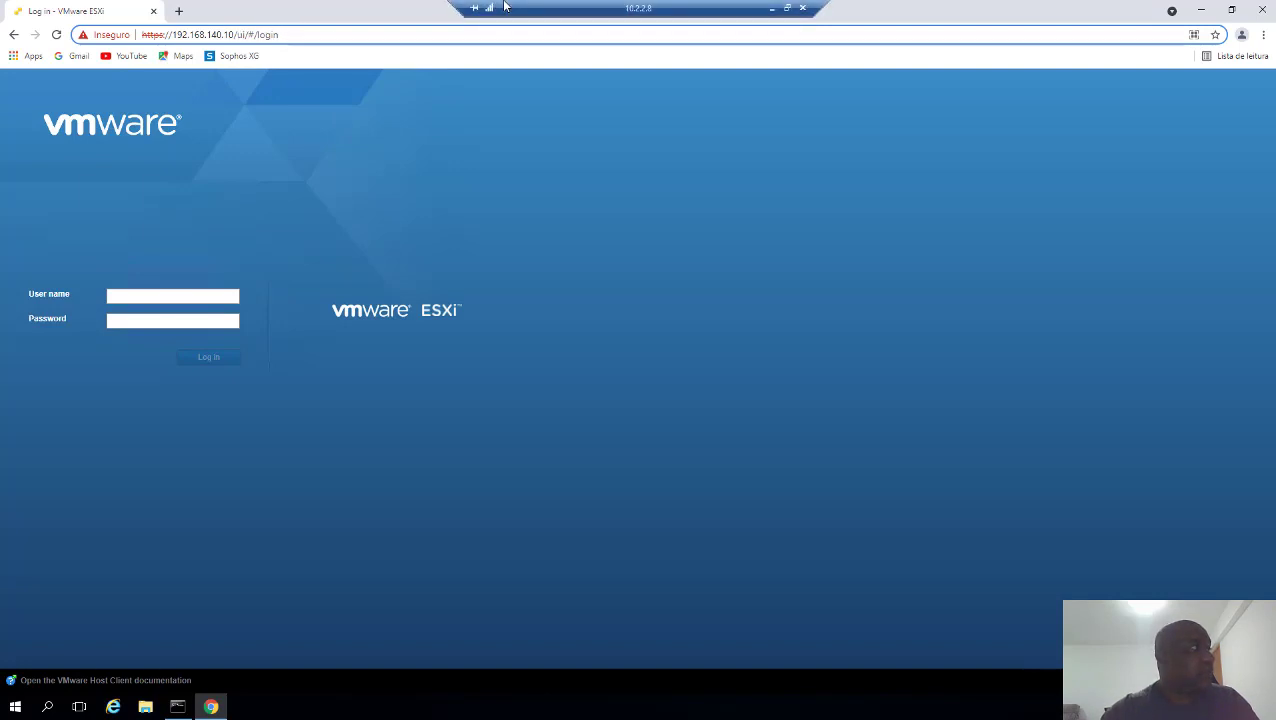
click(179, 11)
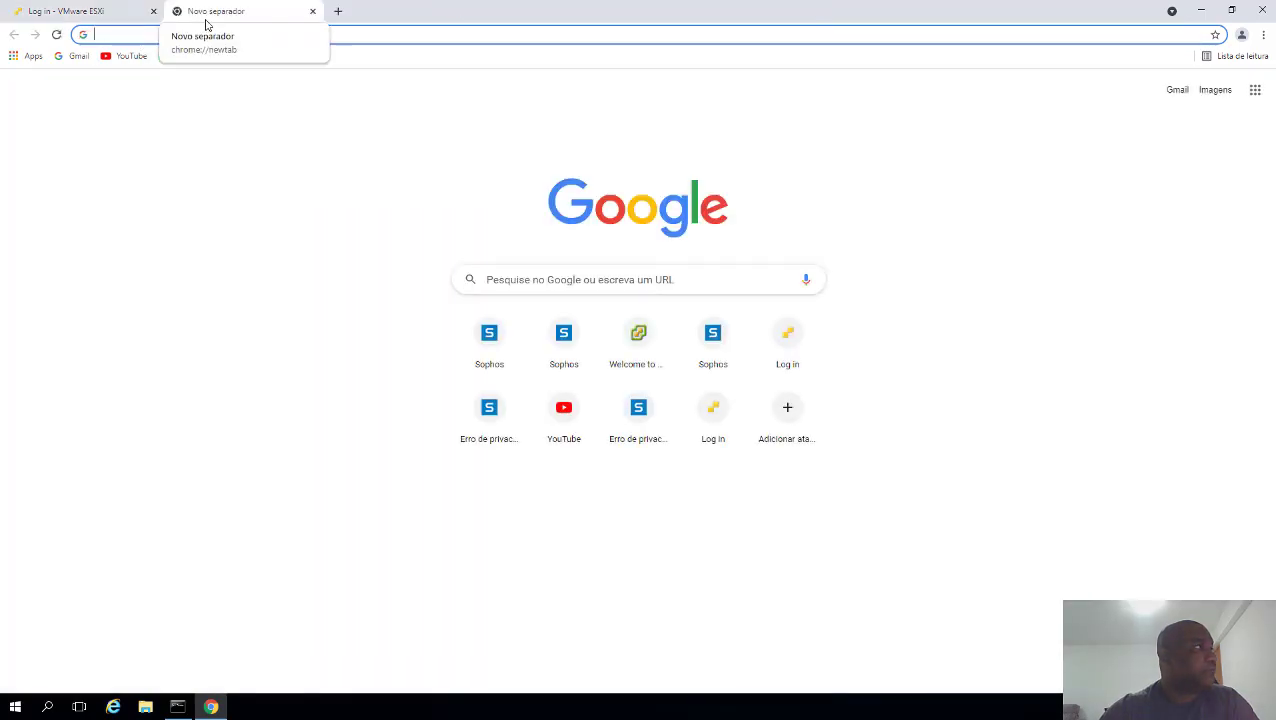
text(https)
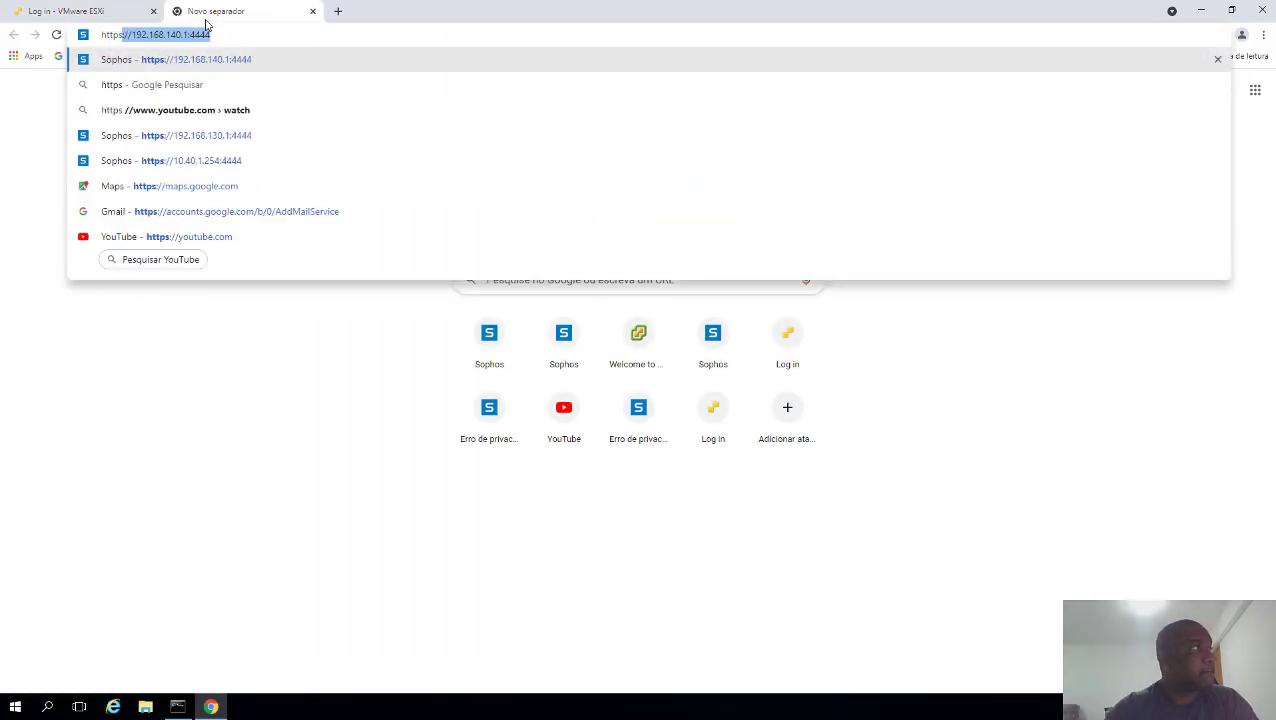
text(://192.168.140.1)
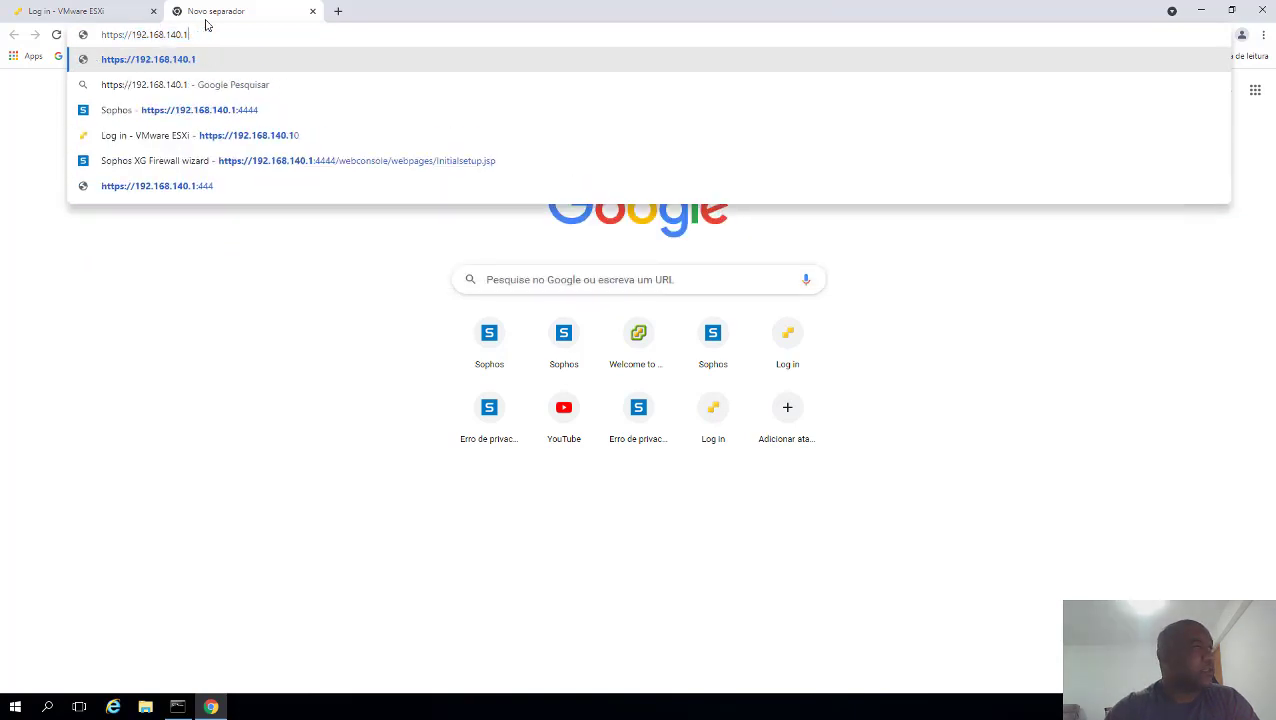
key(BackSpace)
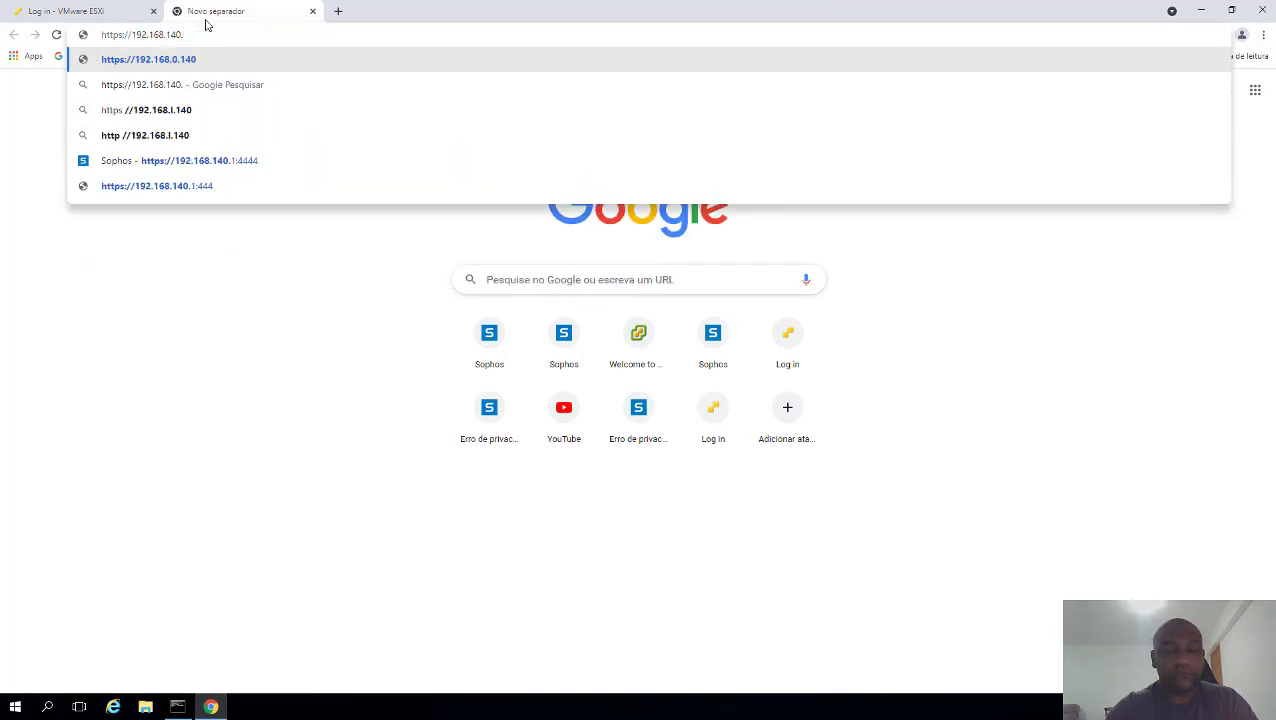
text(20)
key(Return)
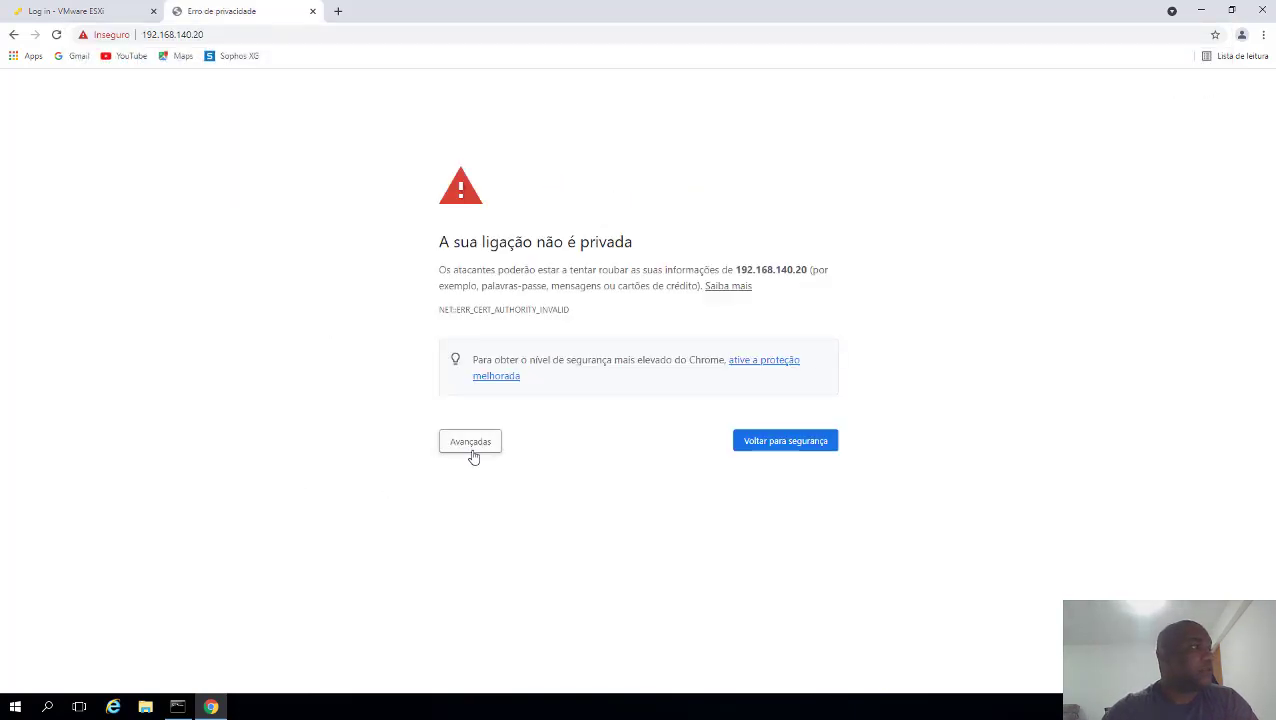
- Get past the certificate warning via Avançadas and 'Prosseguir para 192.168.140.20 (não seguro)'
click(468, 446)
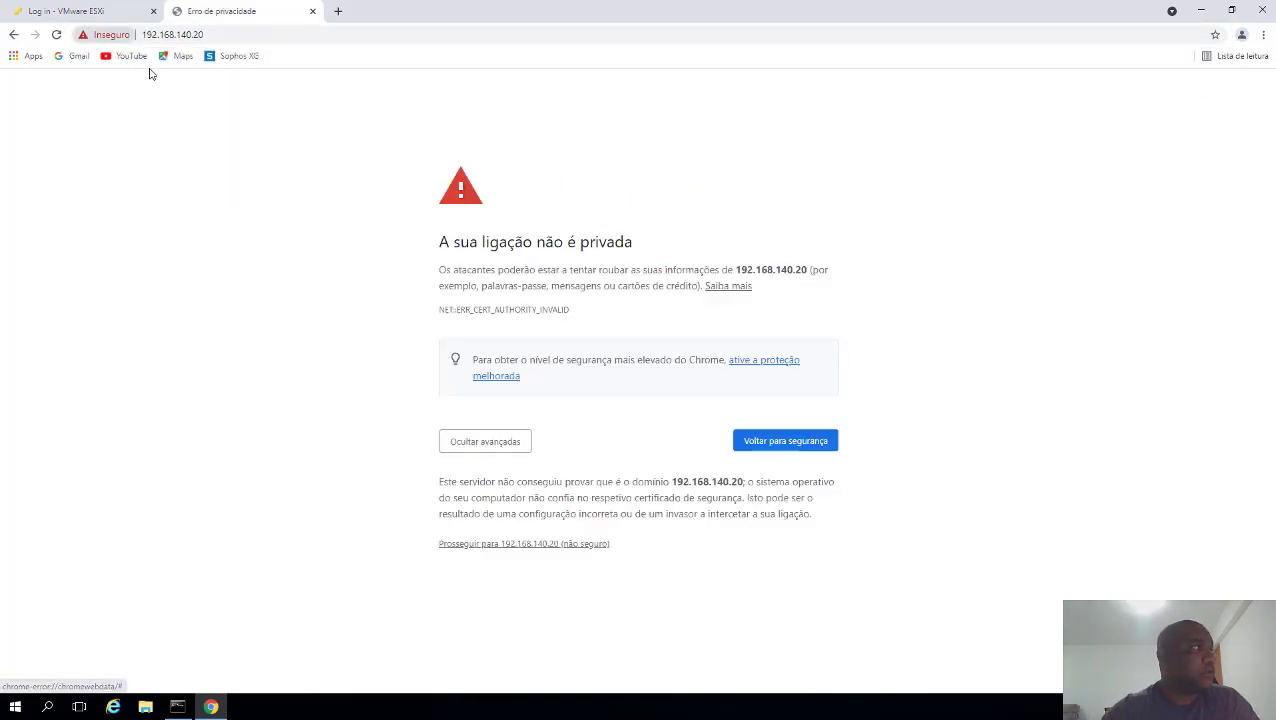
drag(229, 35, 116, 36)
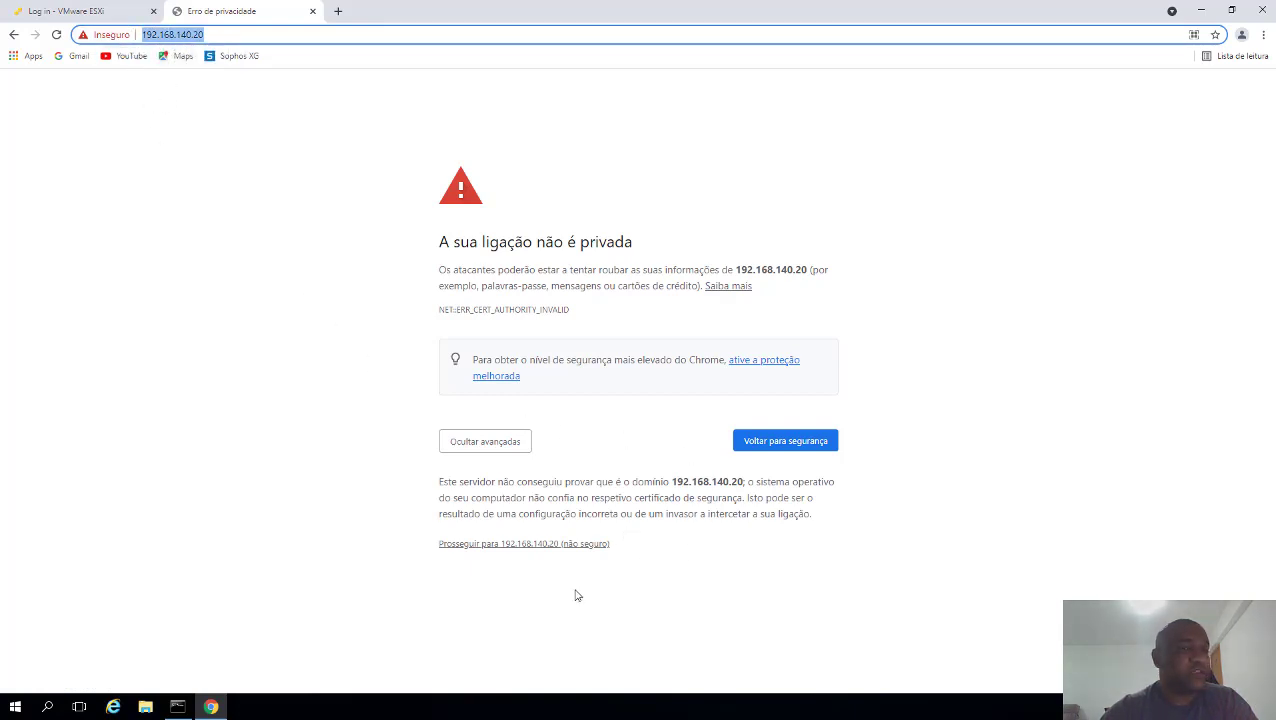
click(521, 547)
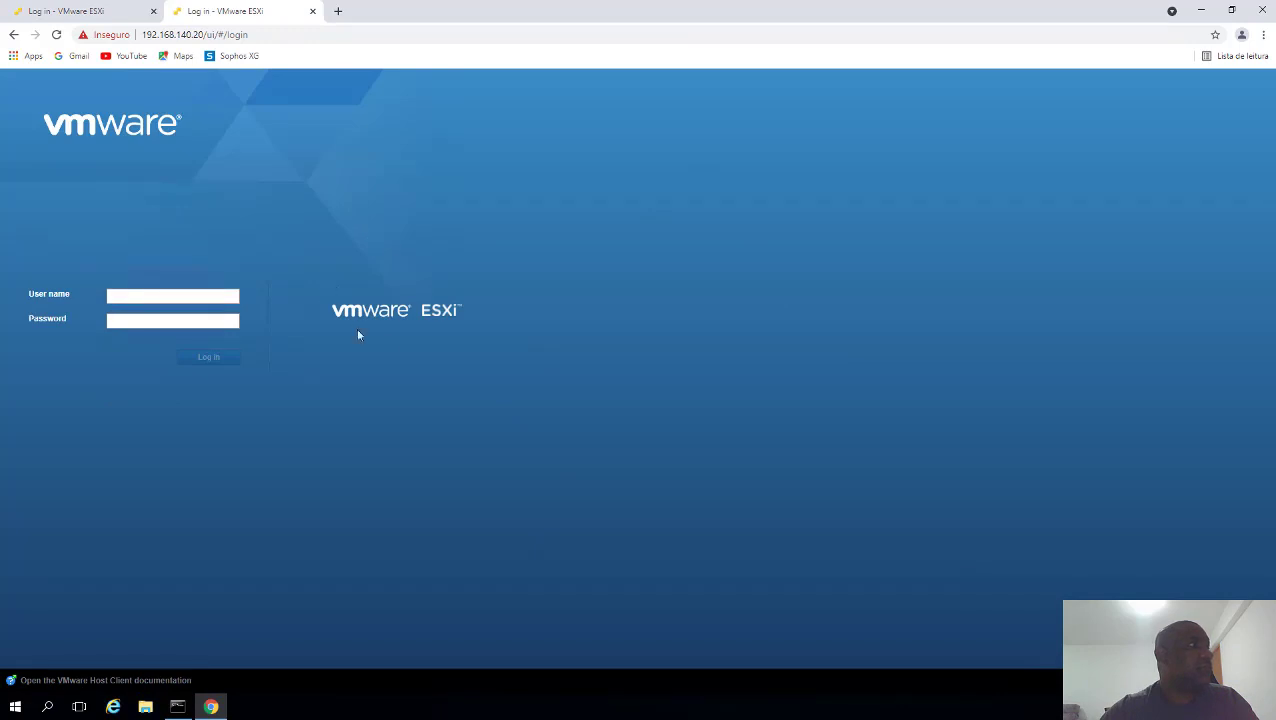
- Log in to the host client as root with the account password
click(144, 293)
text(root)
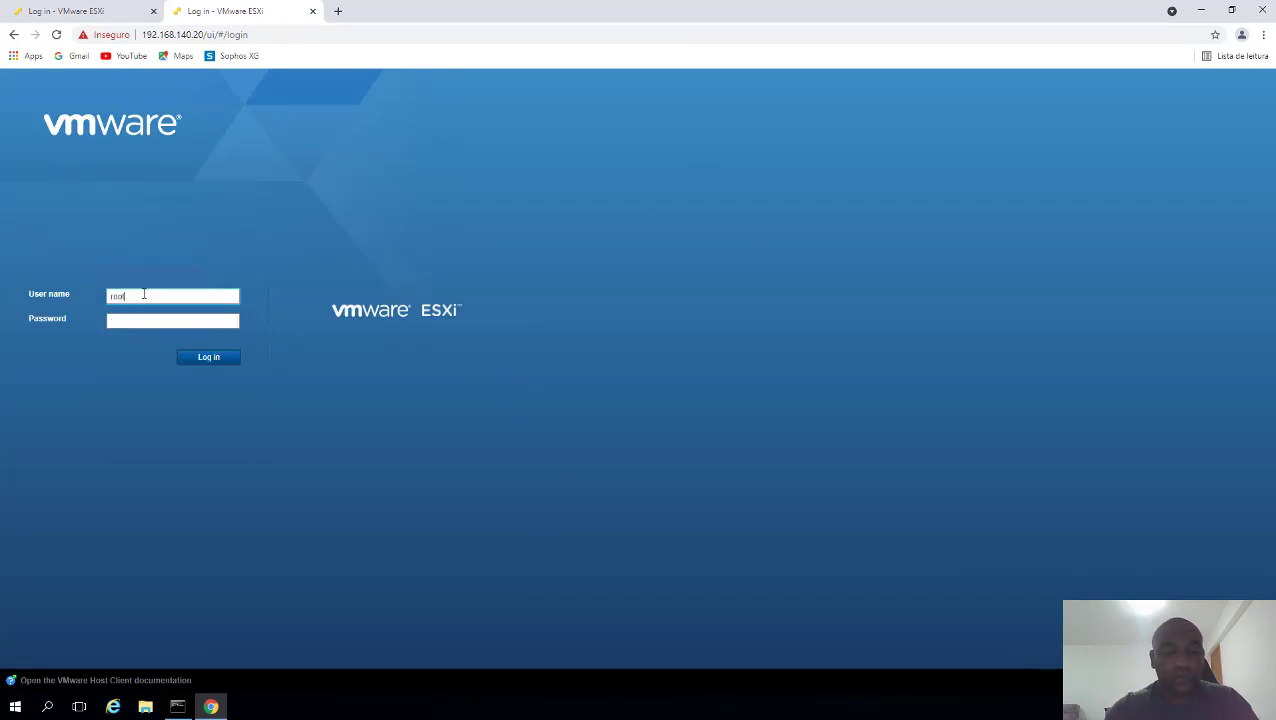
key(Tab)
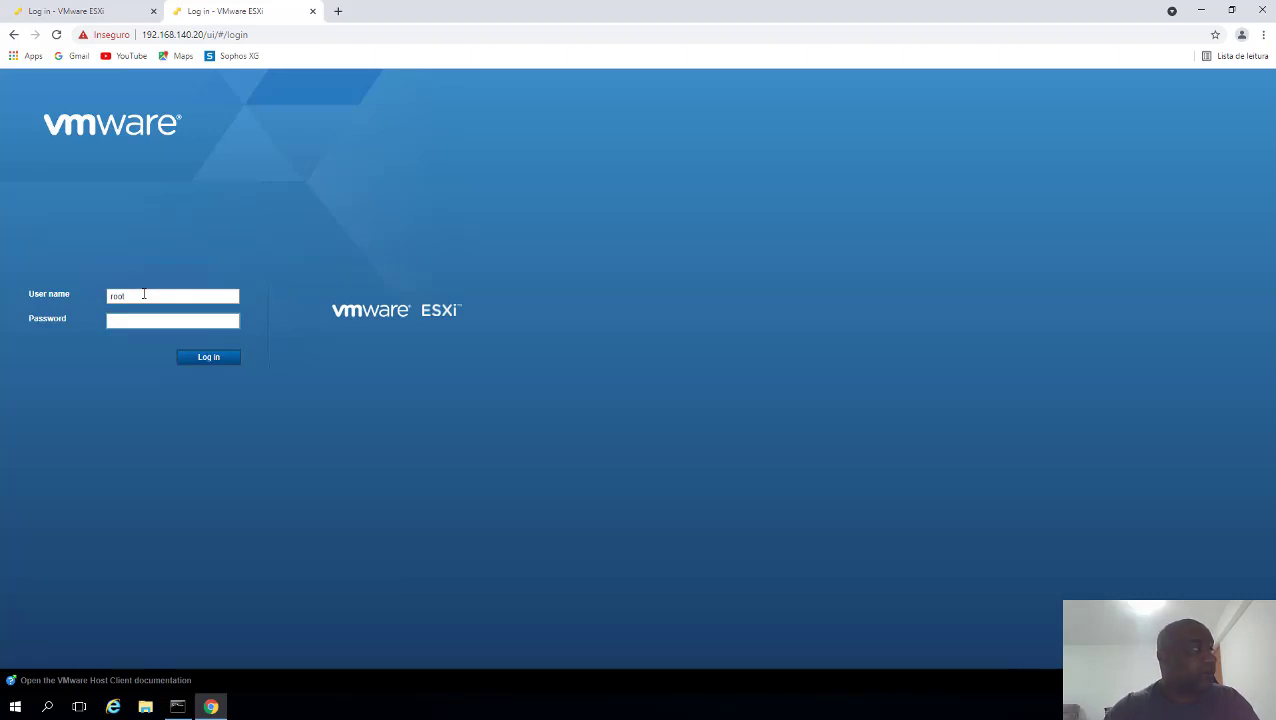
text(***)
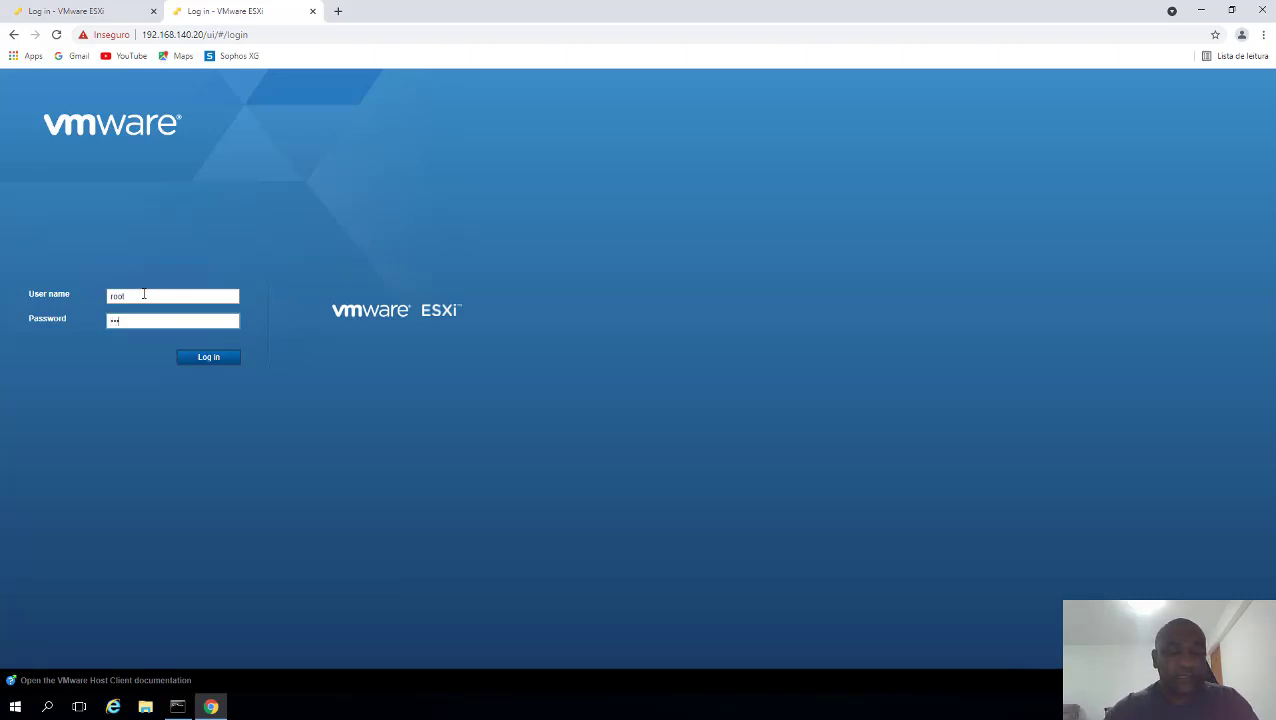
key(BackSpace)
key(BackSpace)
text(*******)
key(Return)
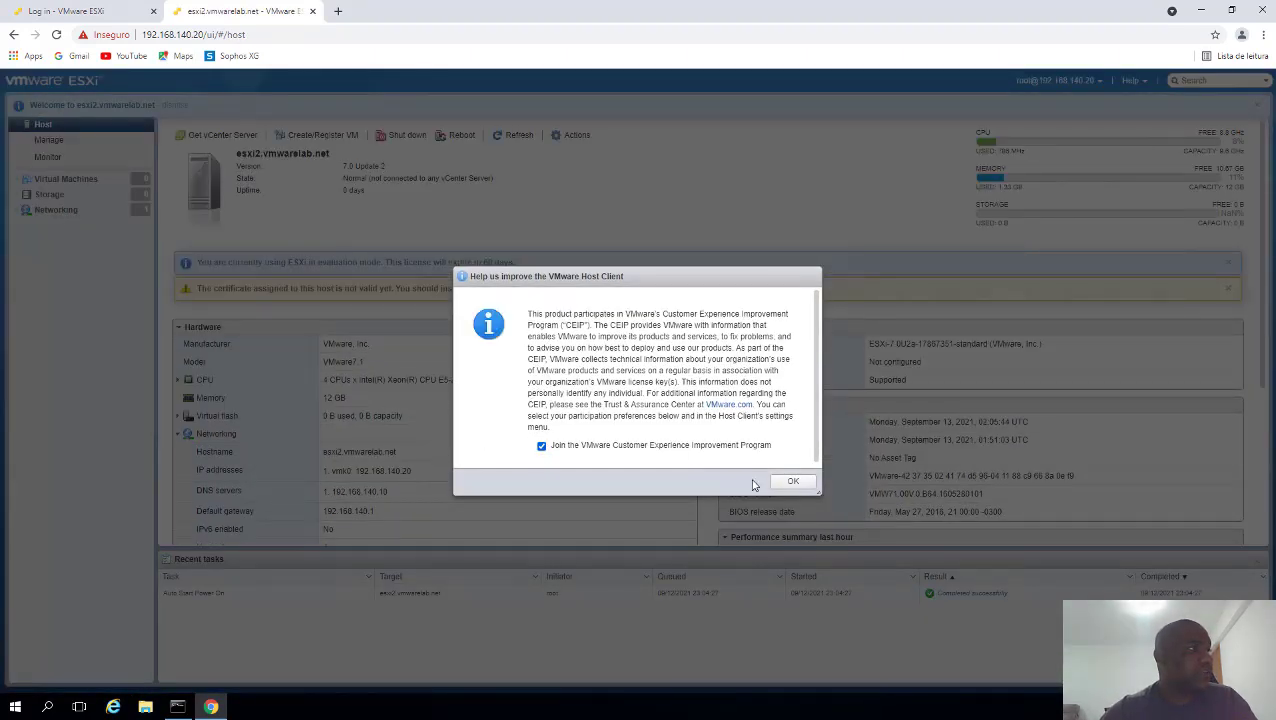
- Keep CEIP participation checked and confirm the prompt with OK
click(793, 481)
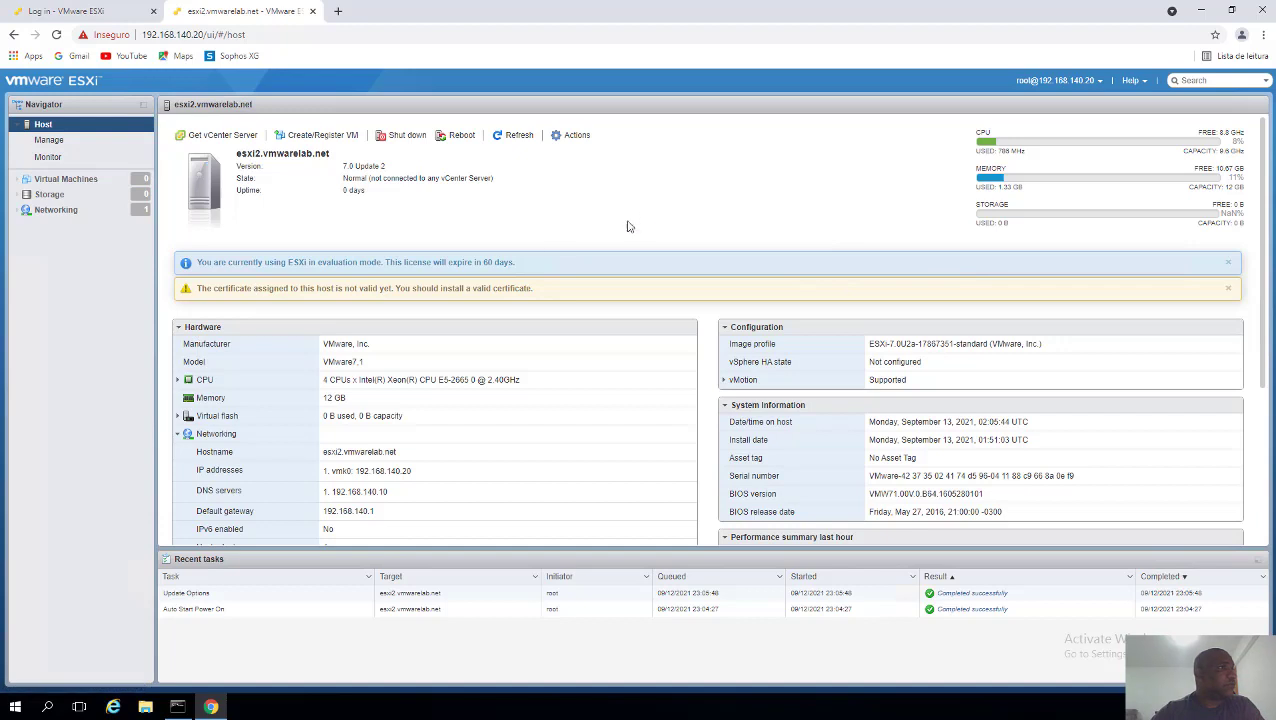
- Close the evaluation licence and certificate banners, then inspect the storage capacity and usage figures
click(1228, 263)
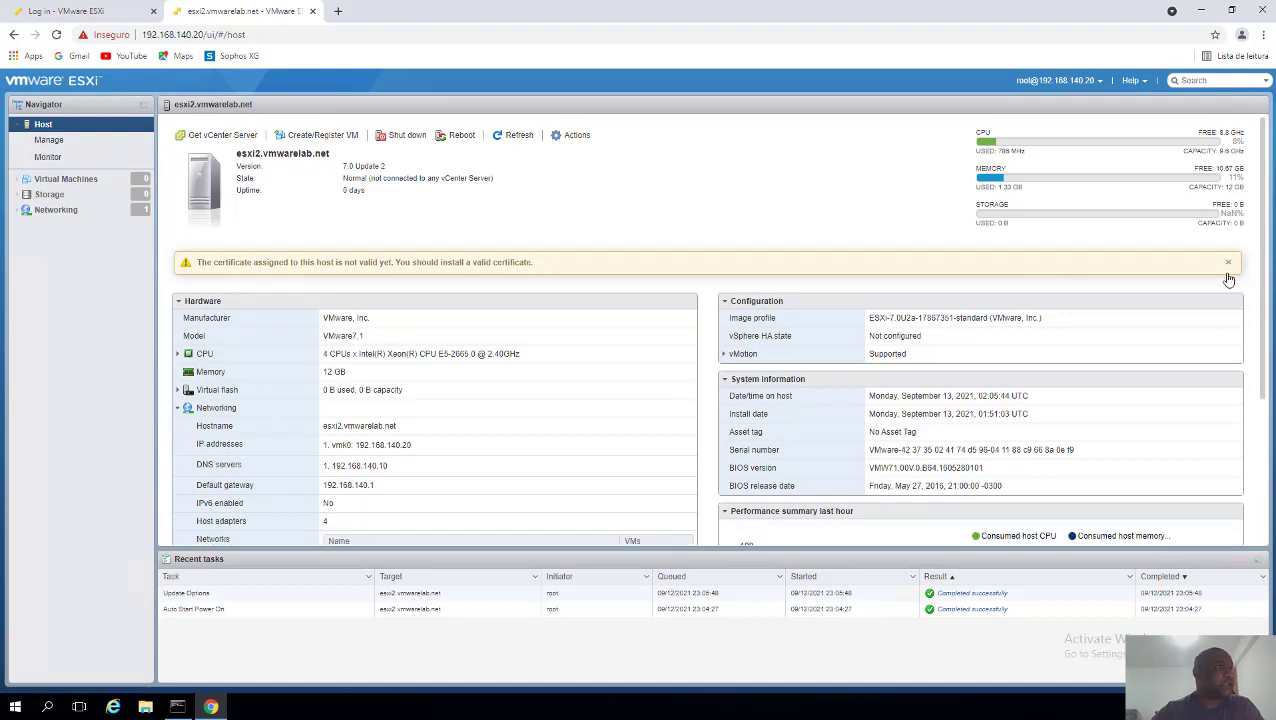
click(1228, 263)
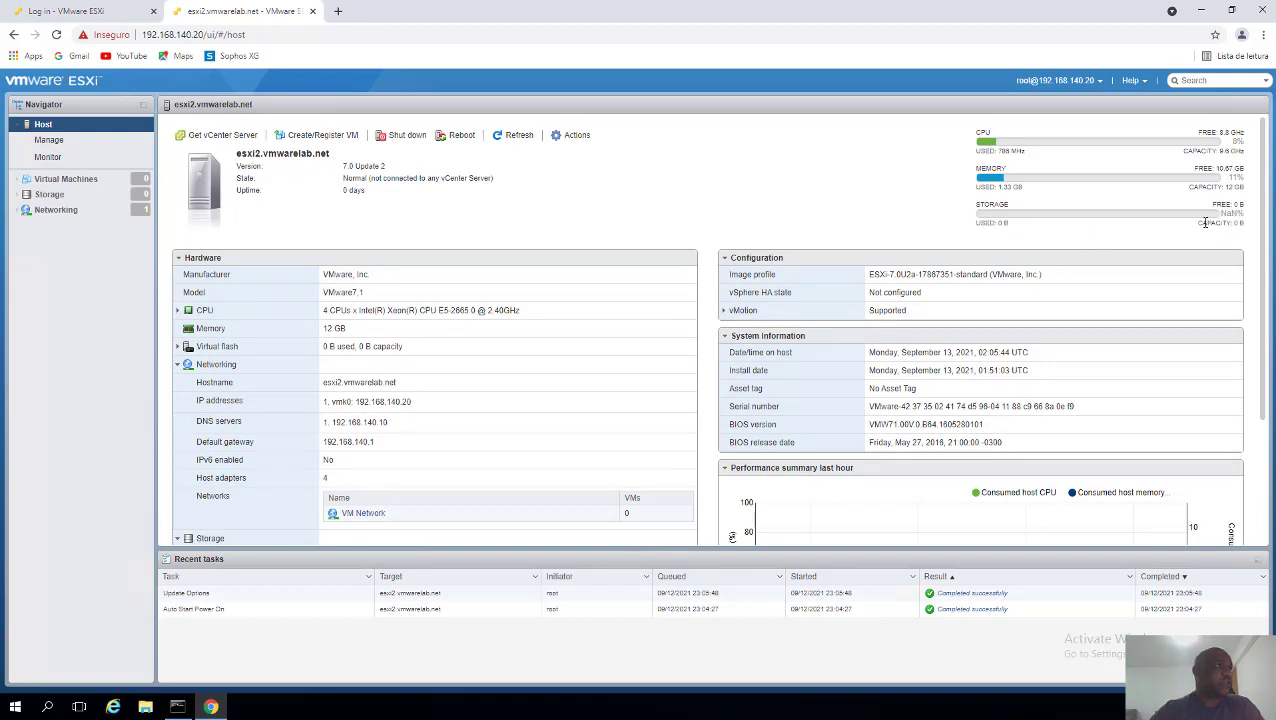
drag(1227, 222, 1212, 220)
click(1114, 228)
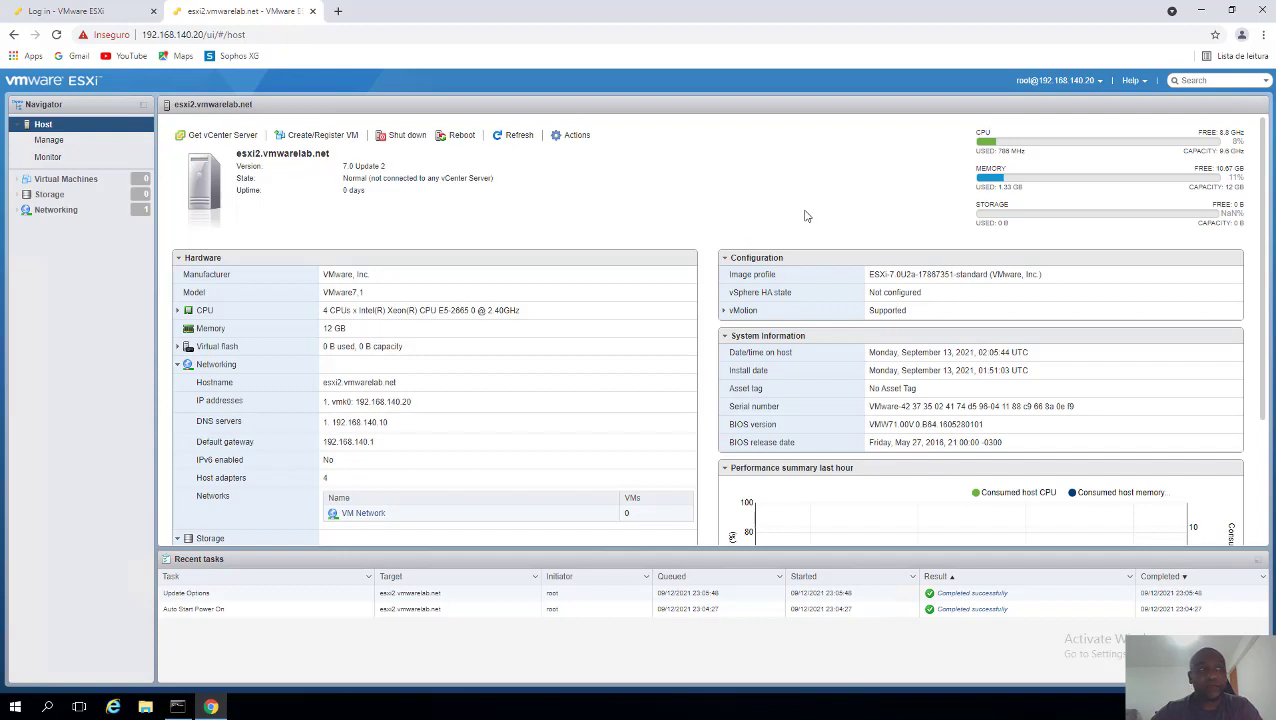
drag(1055, 222, 1019, 232)
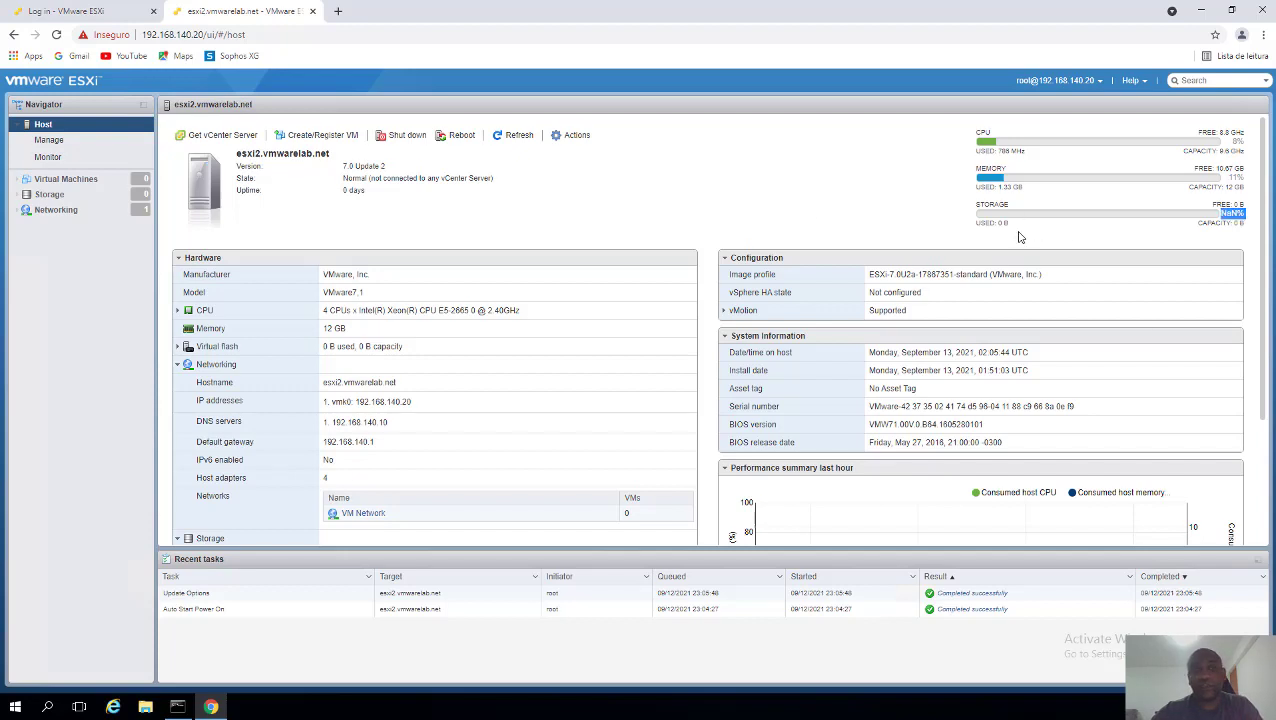
click(955, 225)
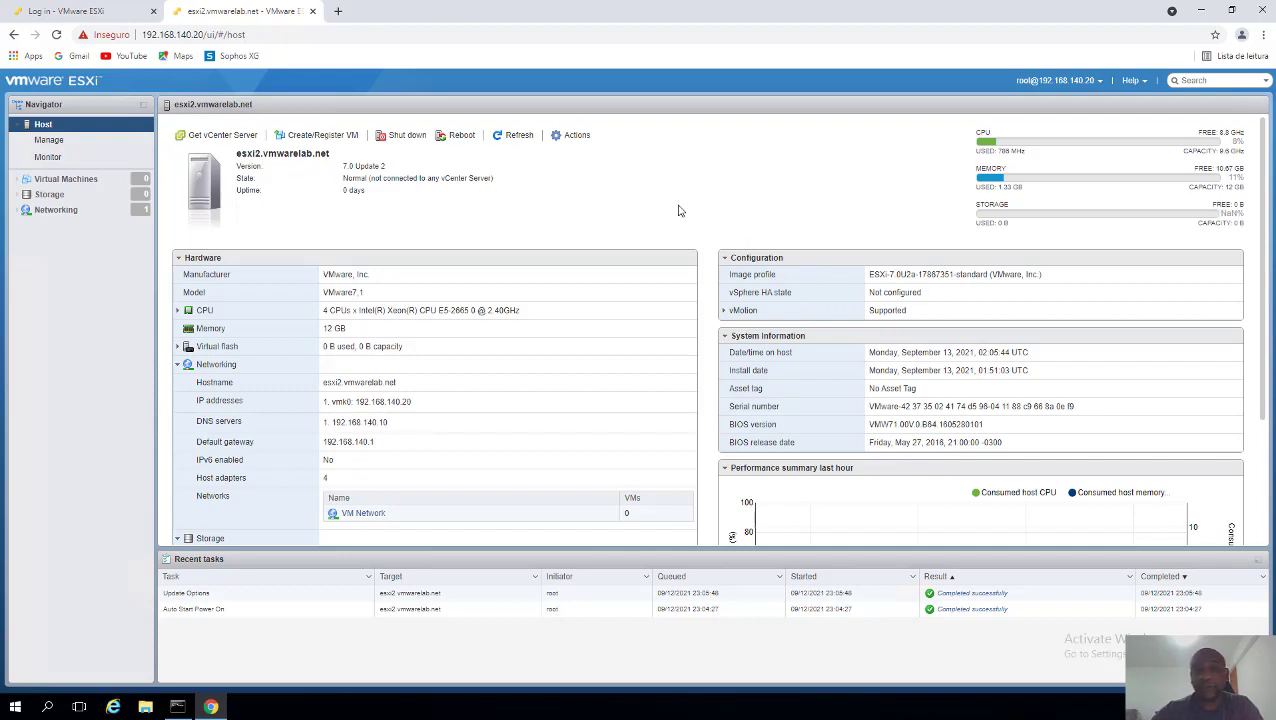
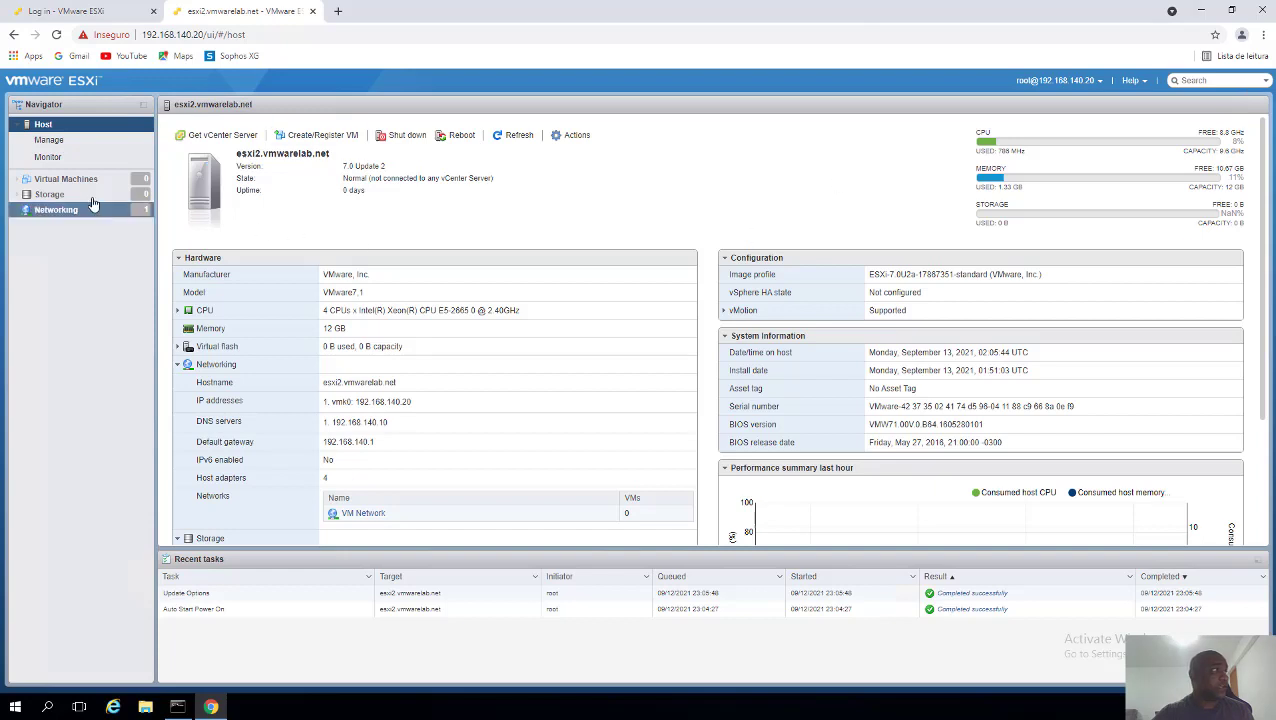
- Switch from the host summary to the Storage page, which lists no datastores yet
click(50, 195)
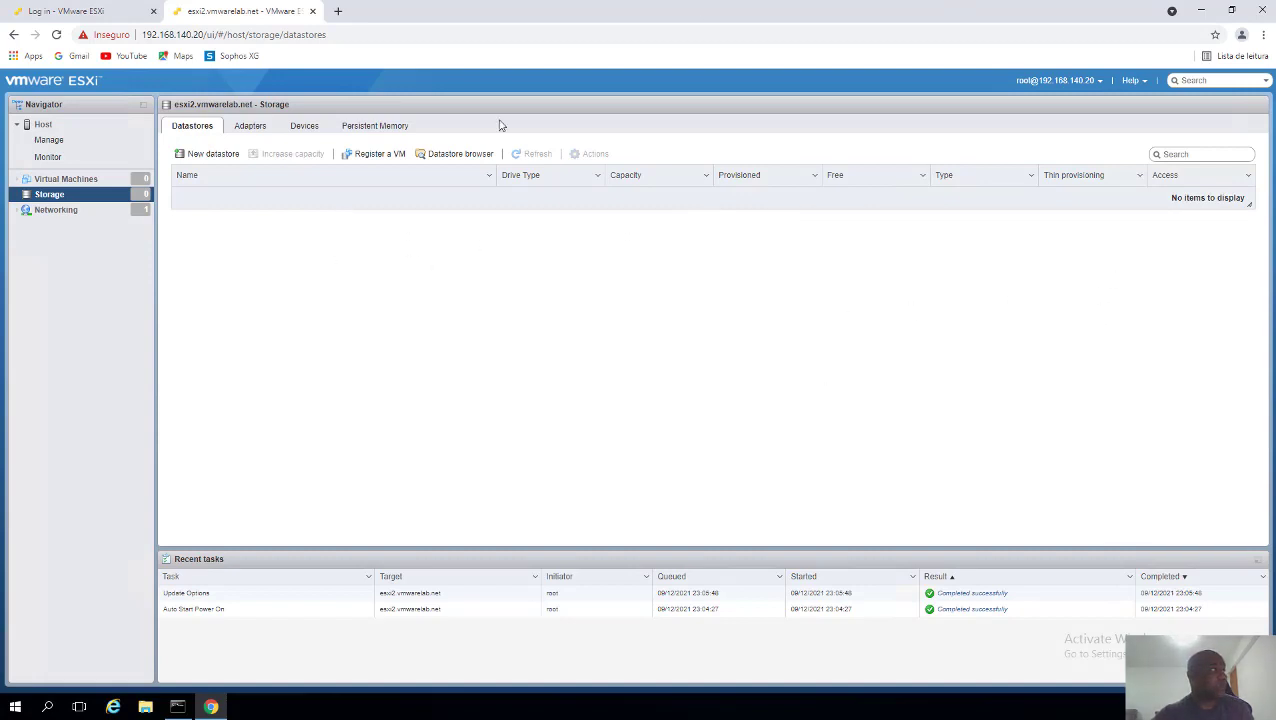
click(310, 128)
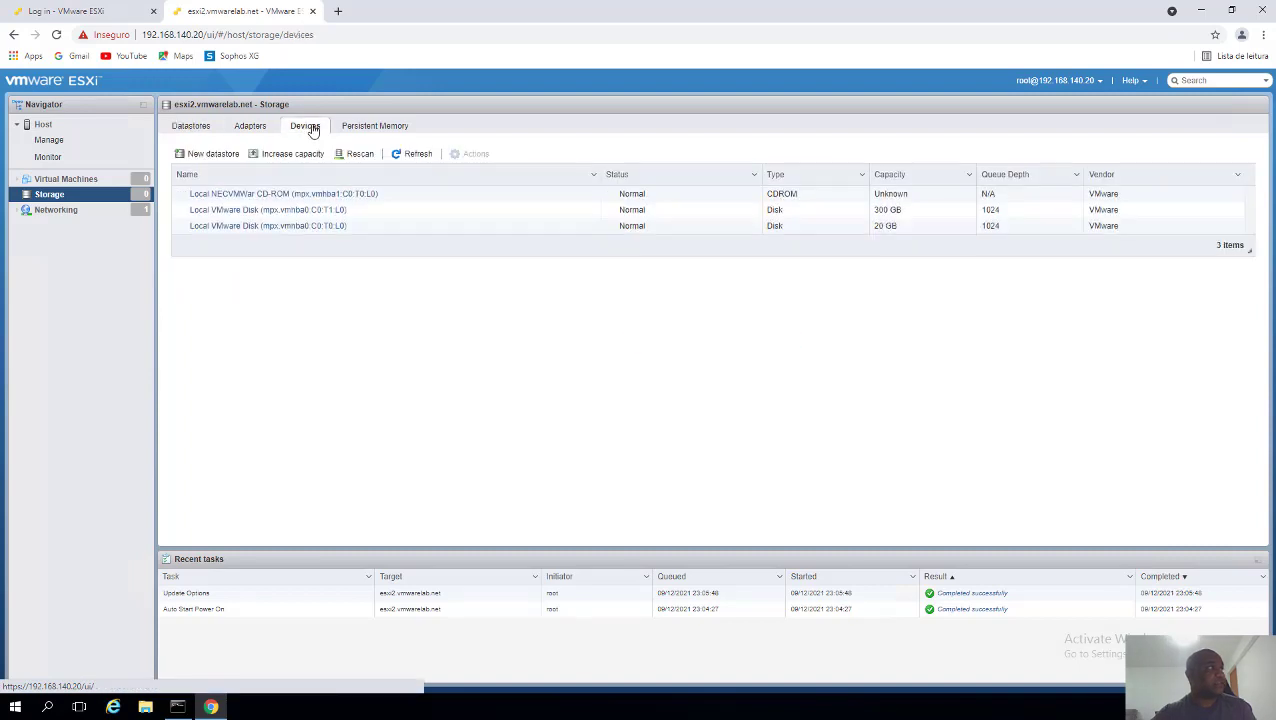
click(843, 236)
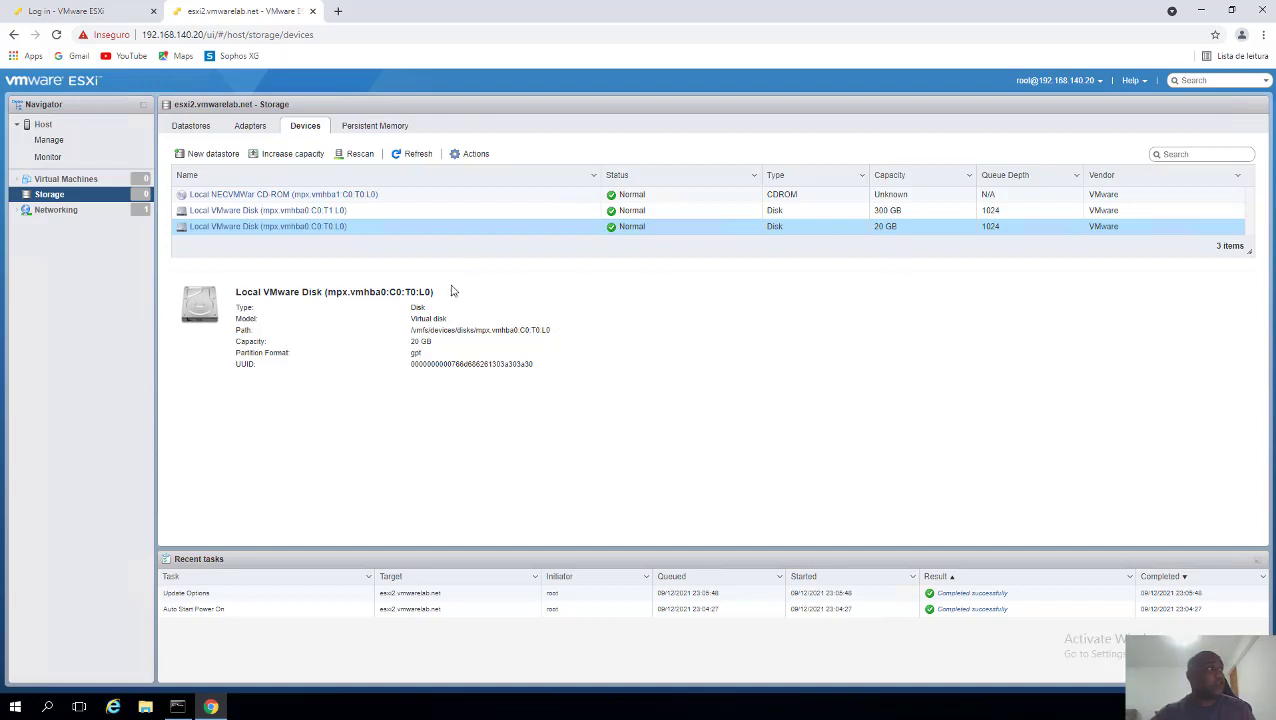
click(427, 219)
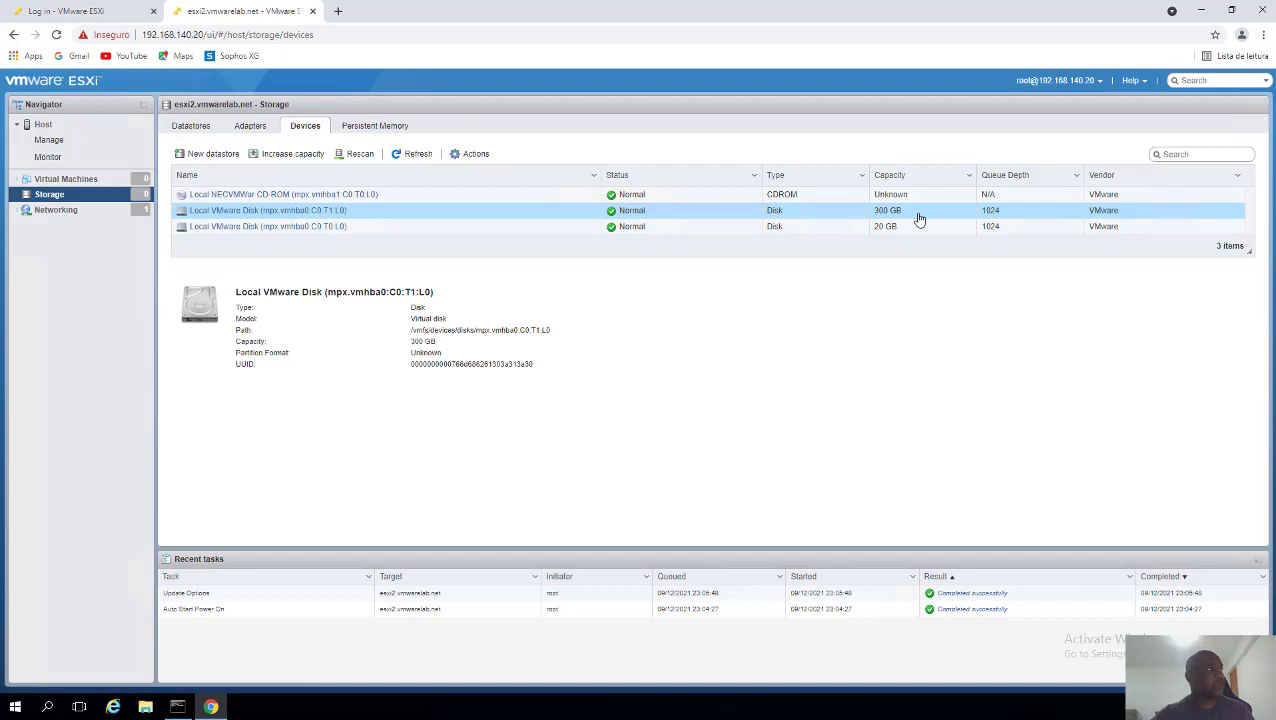
click(198, 131)
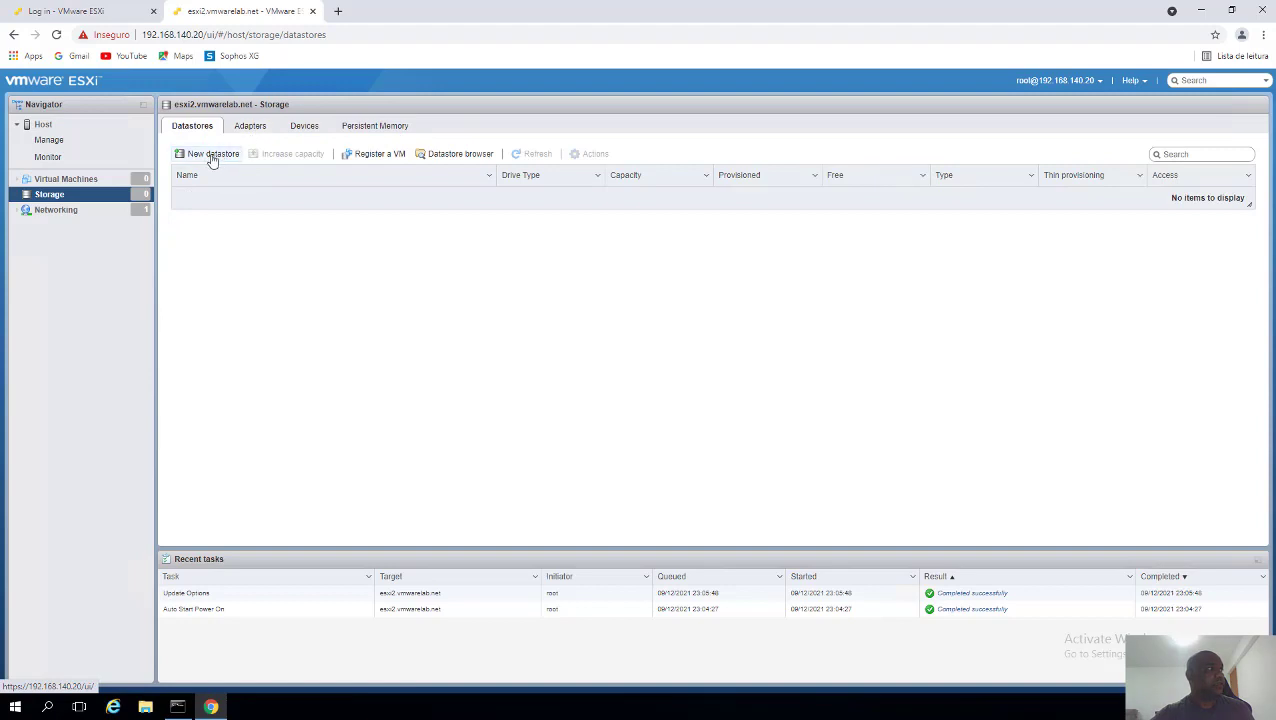
- Begin a new VMFS datastore named VMDATA on the 300 GB disk
click(209, 154)
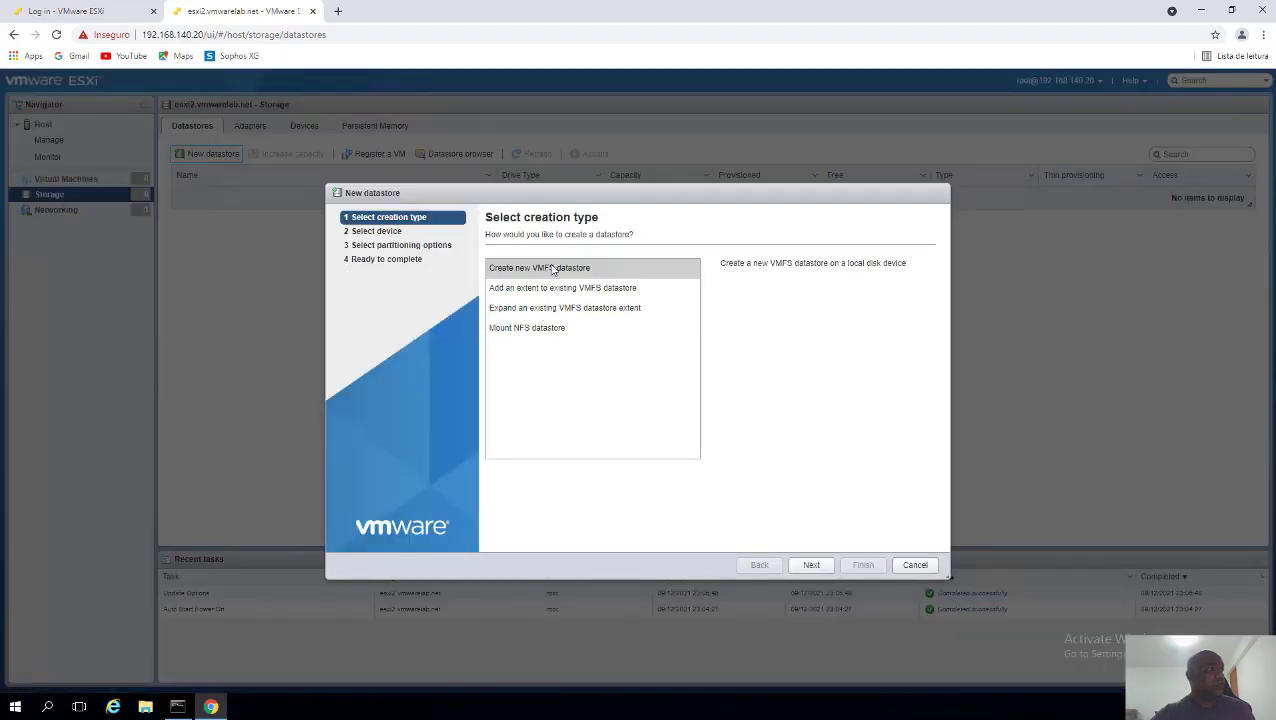
click(652, 396)
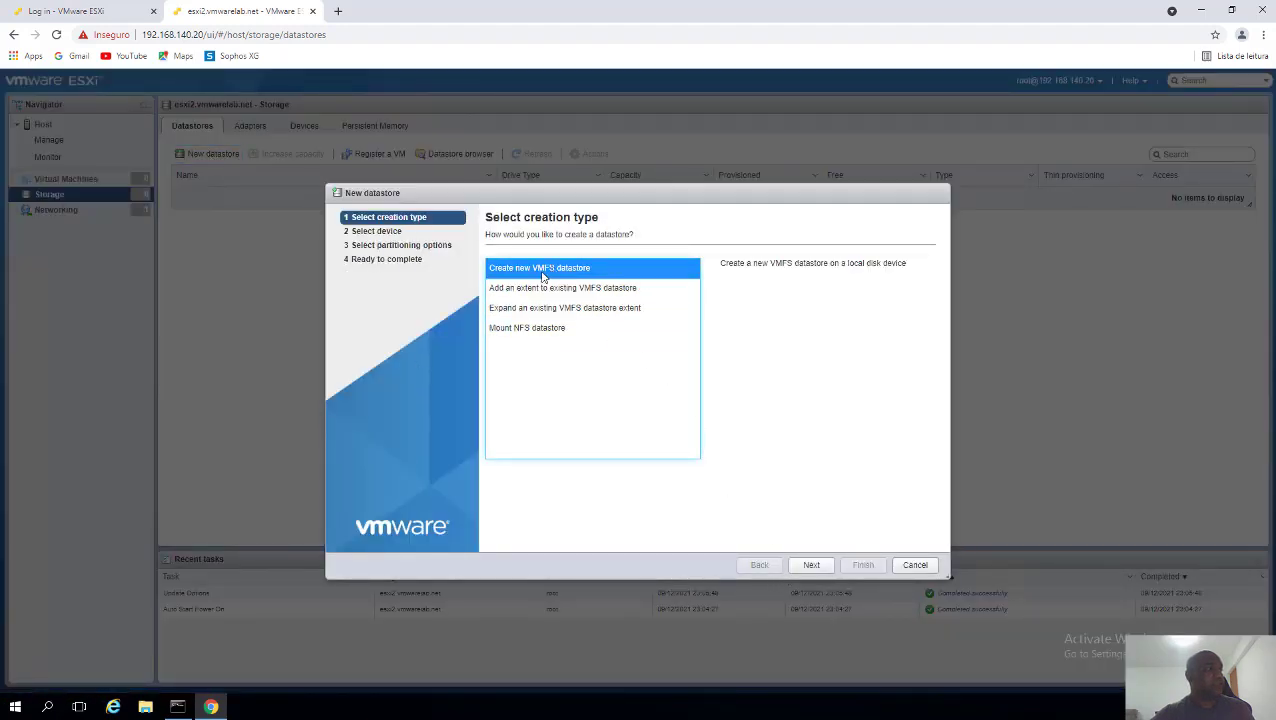
click(811, 565)
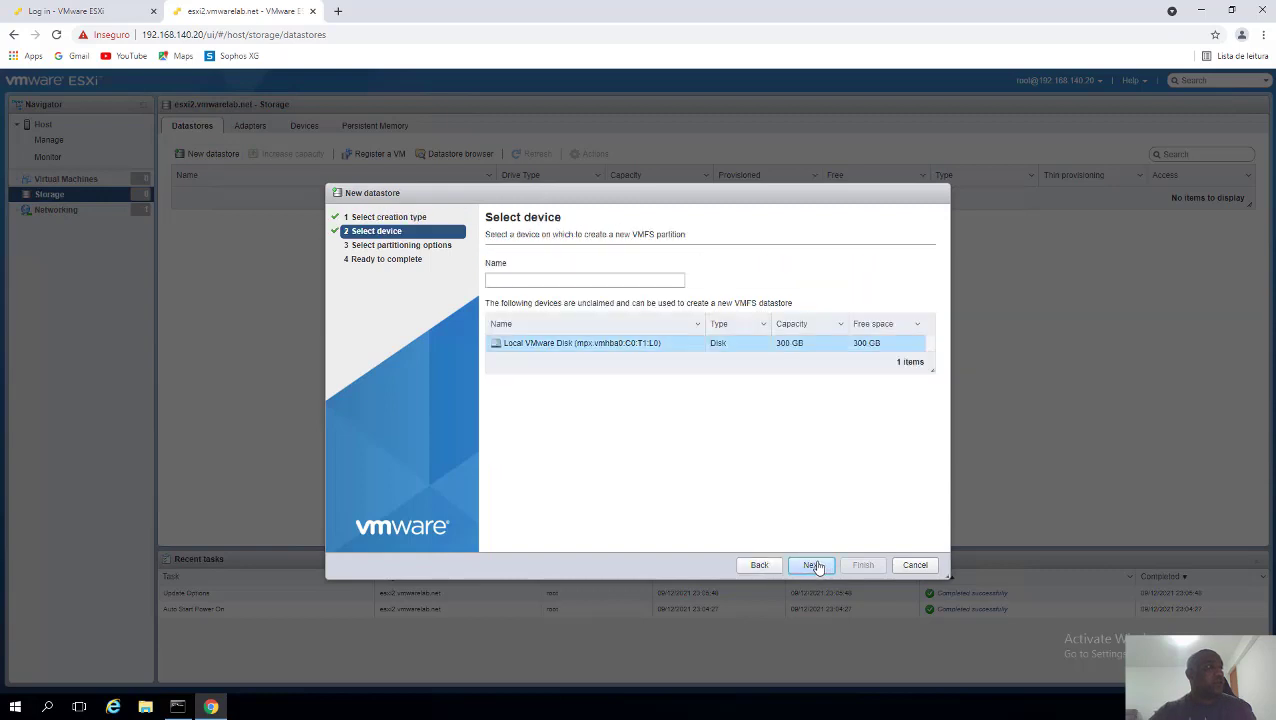
click(620, 281)
text(V)
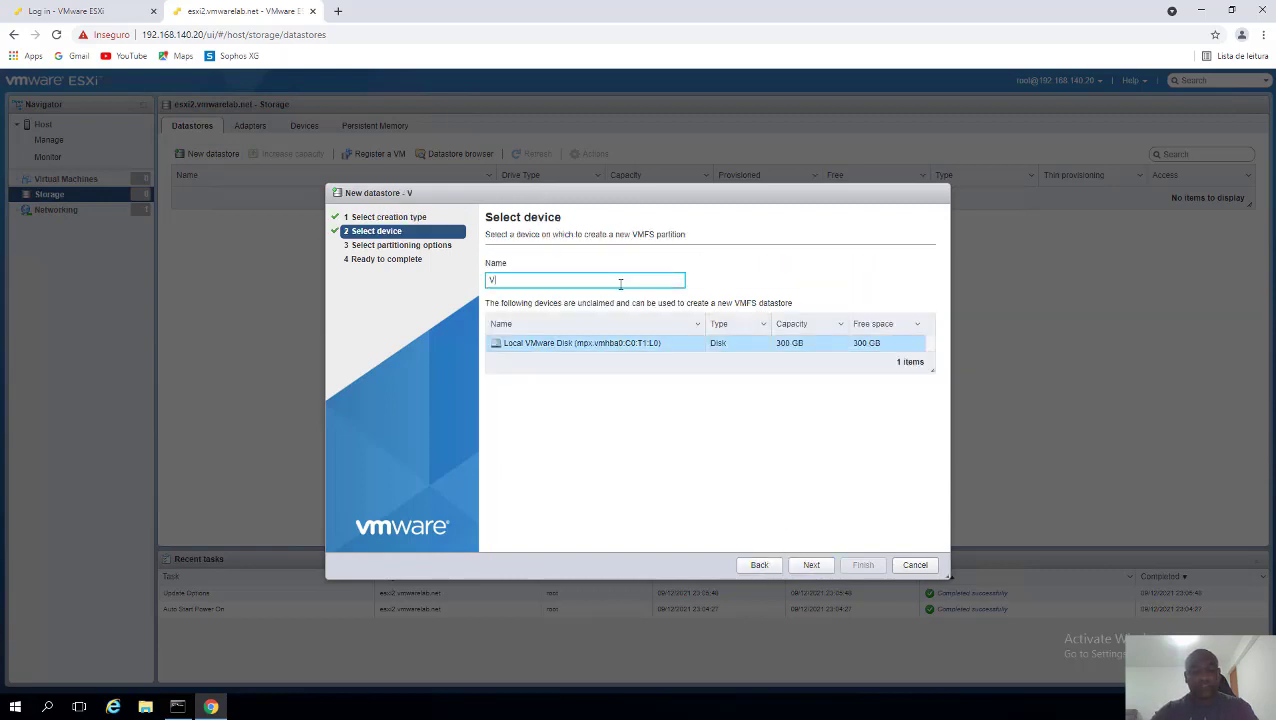
text(MDATA)
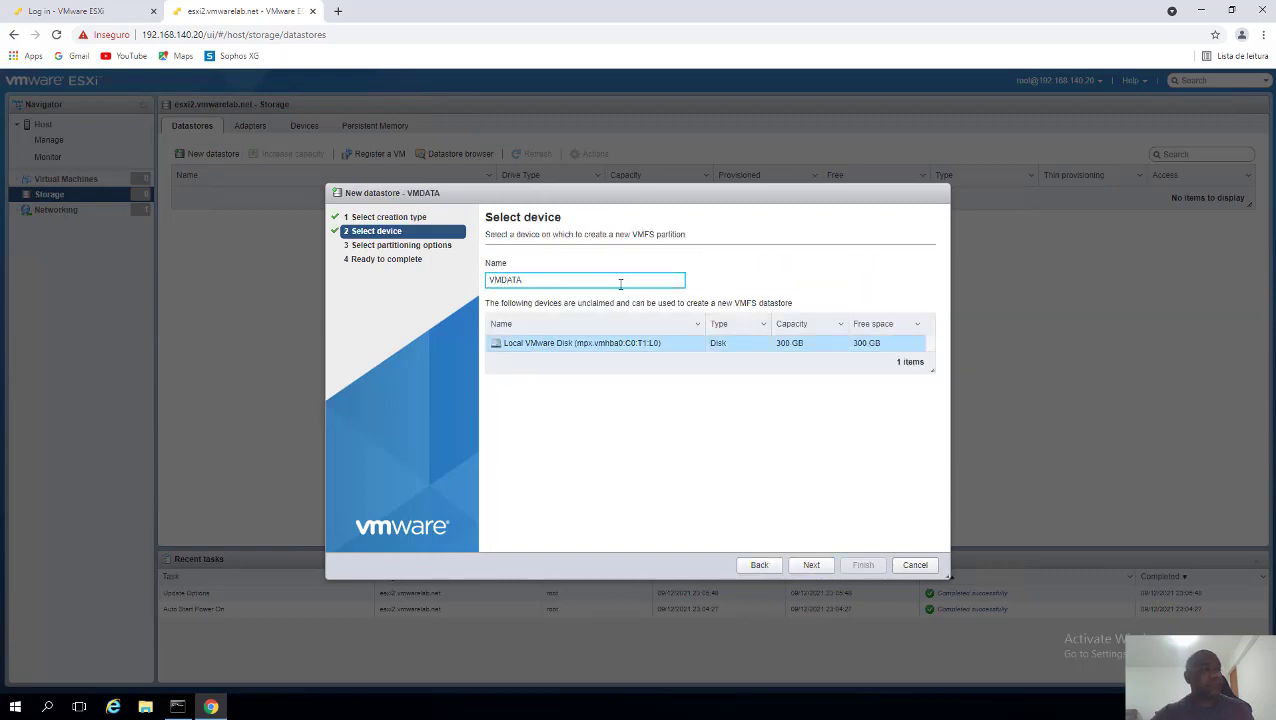
click(742, 350)
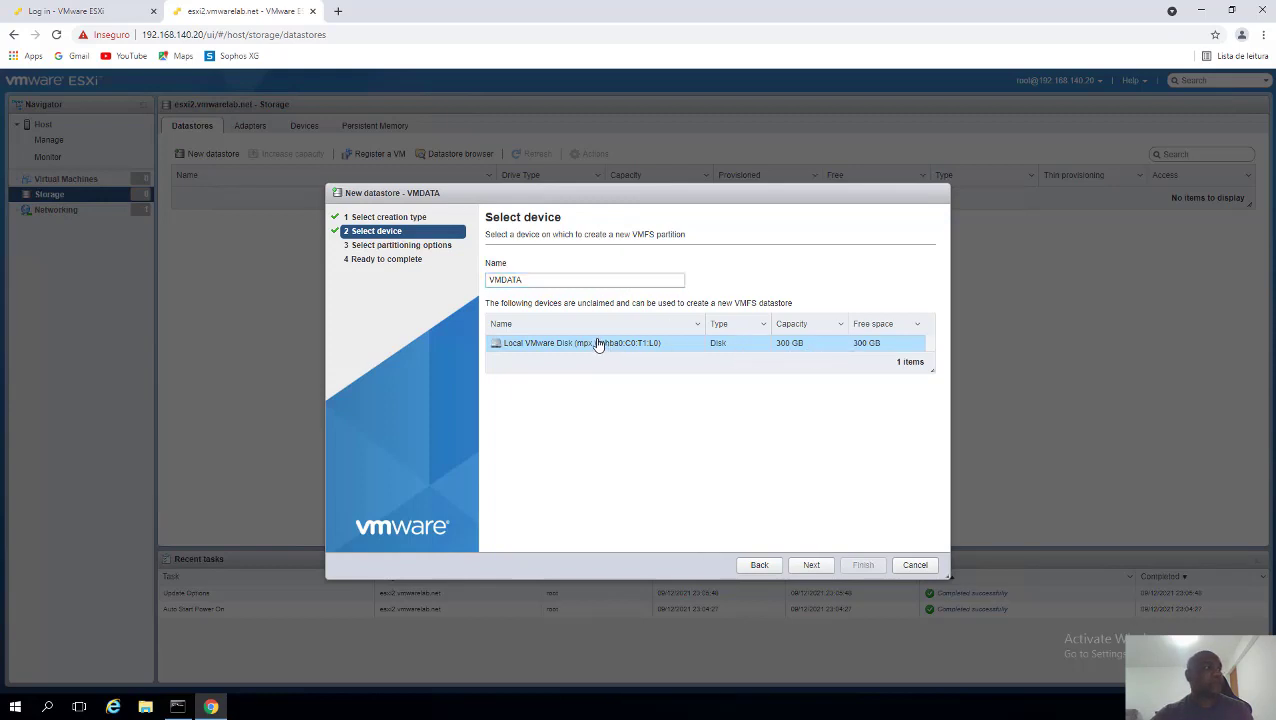
click(811, 566)
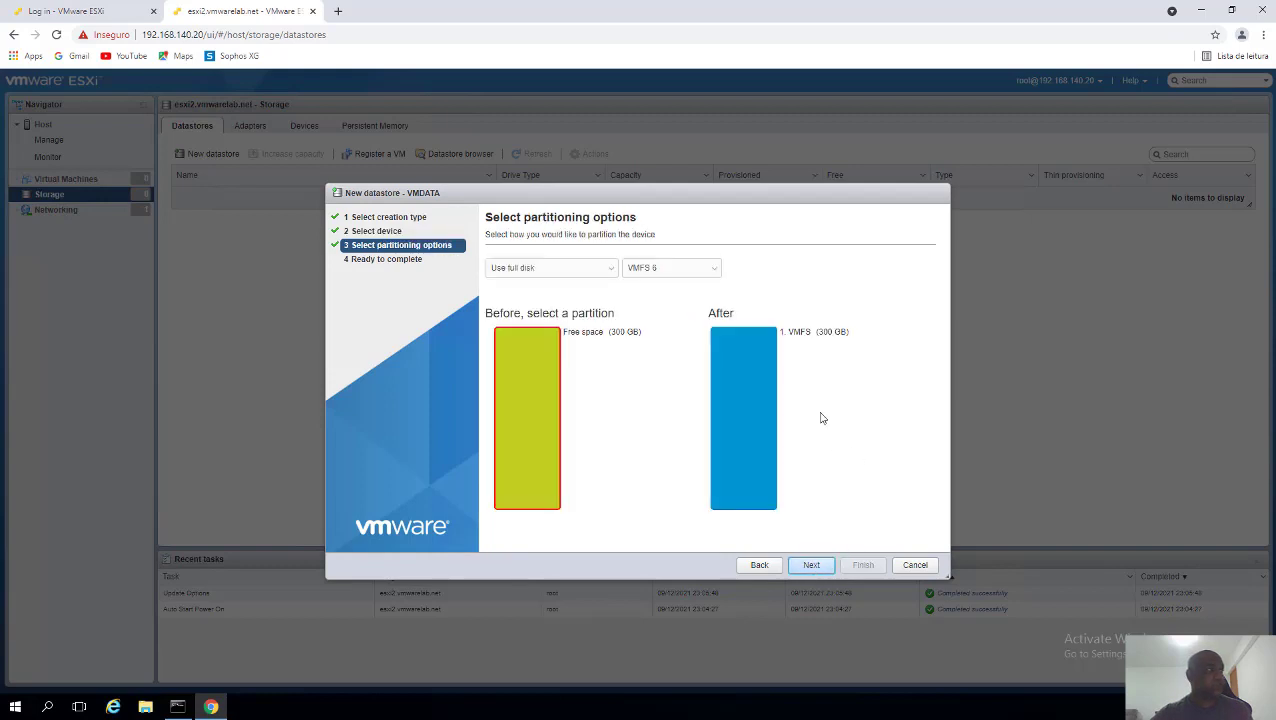
- Use the full disk with VMFS 6 and finish the datastore wizard
click(590, 270)
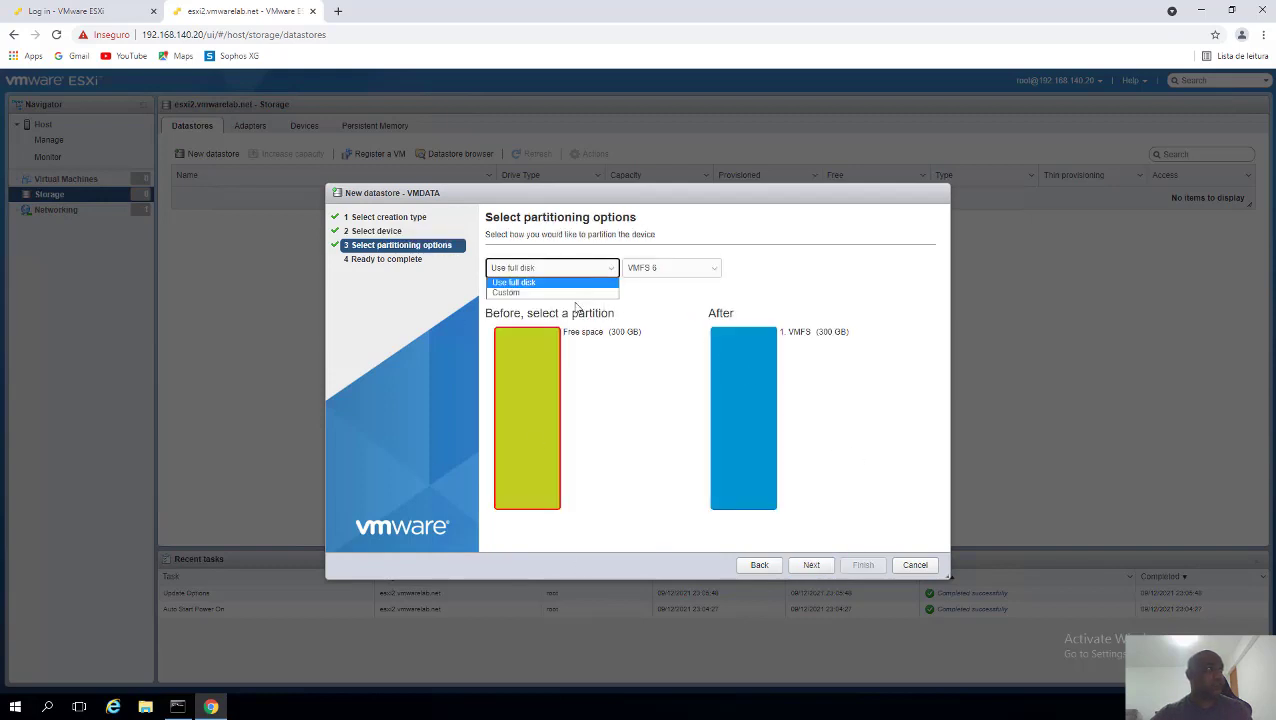
click(570, 300)
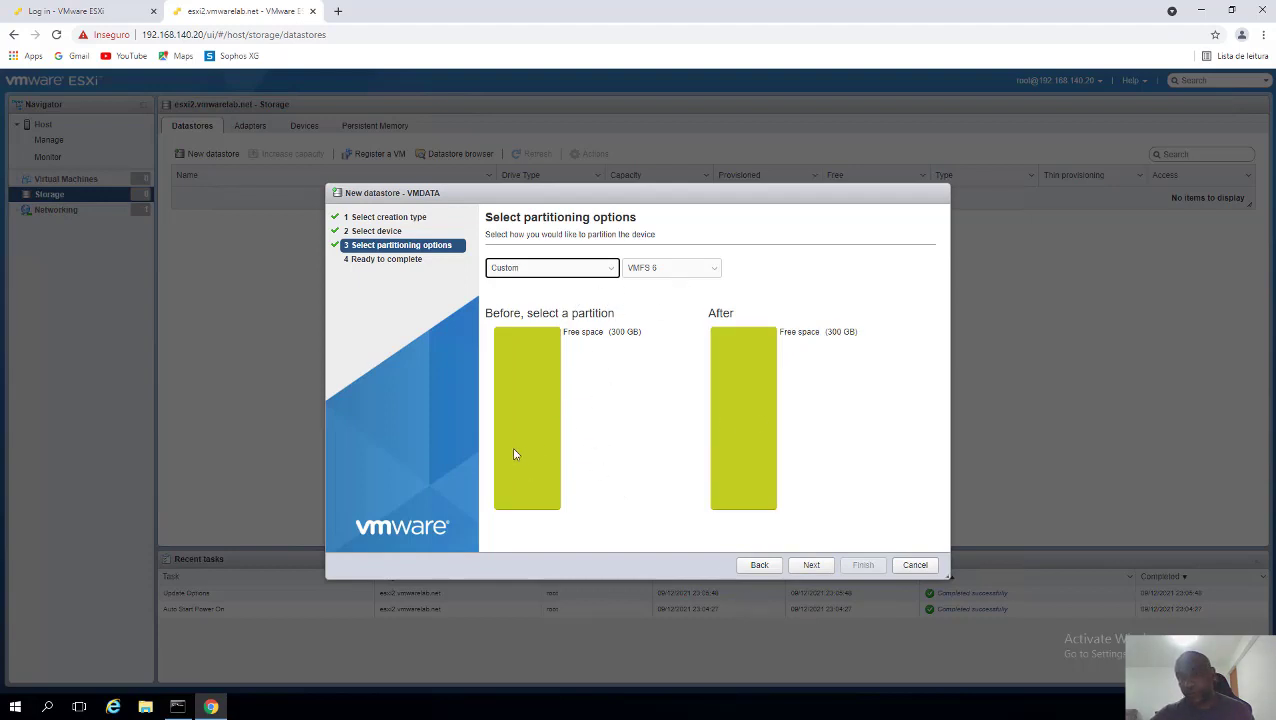
click(552, 270)
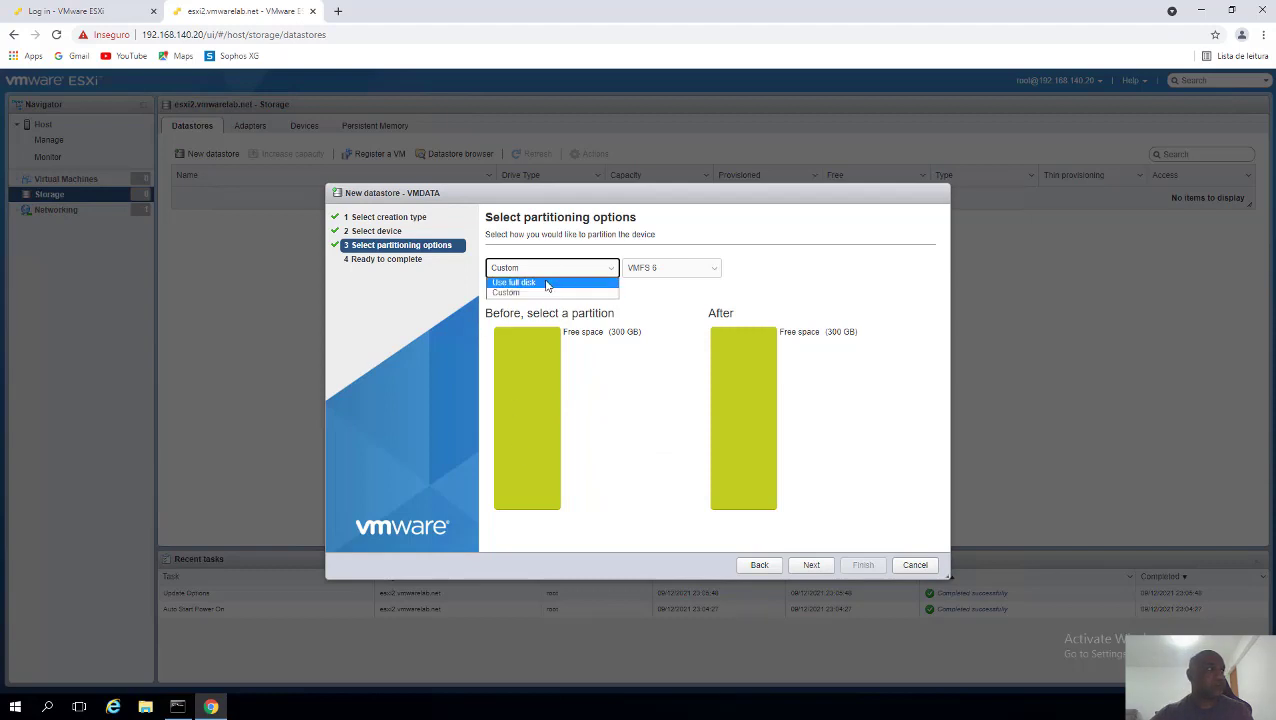
click(547, 284)
click(652, 270)
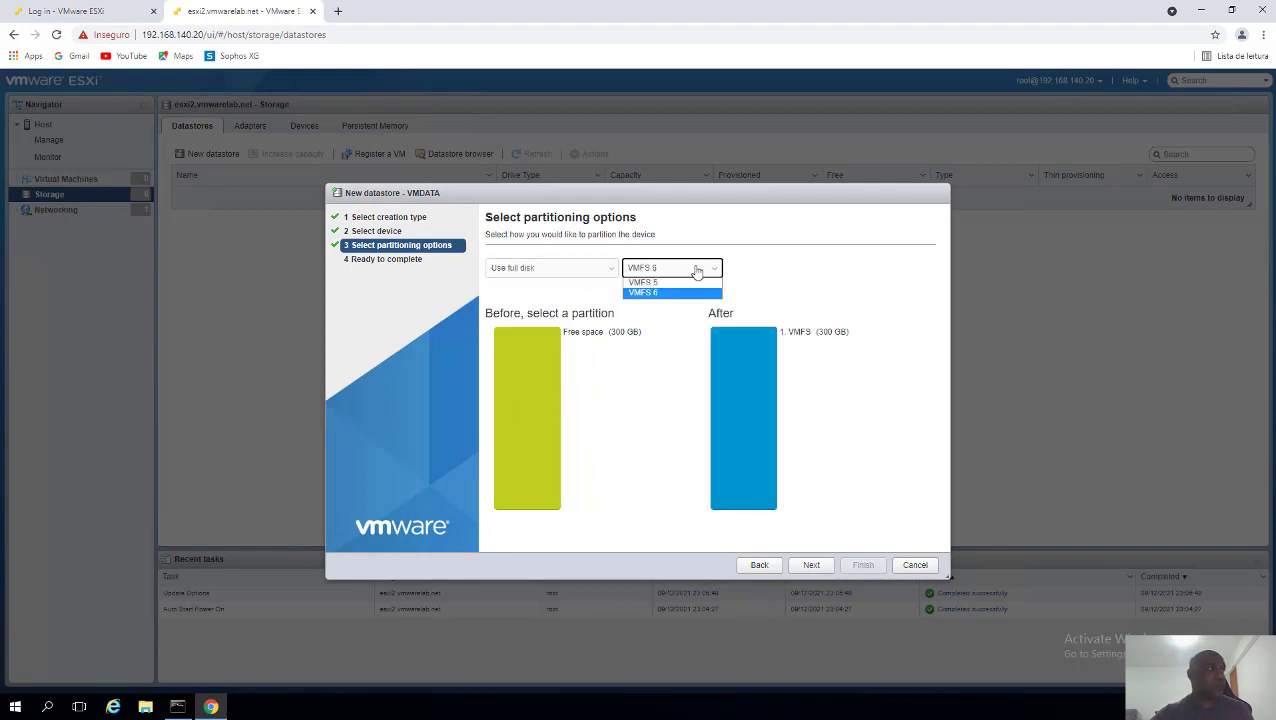
click(653, 293)
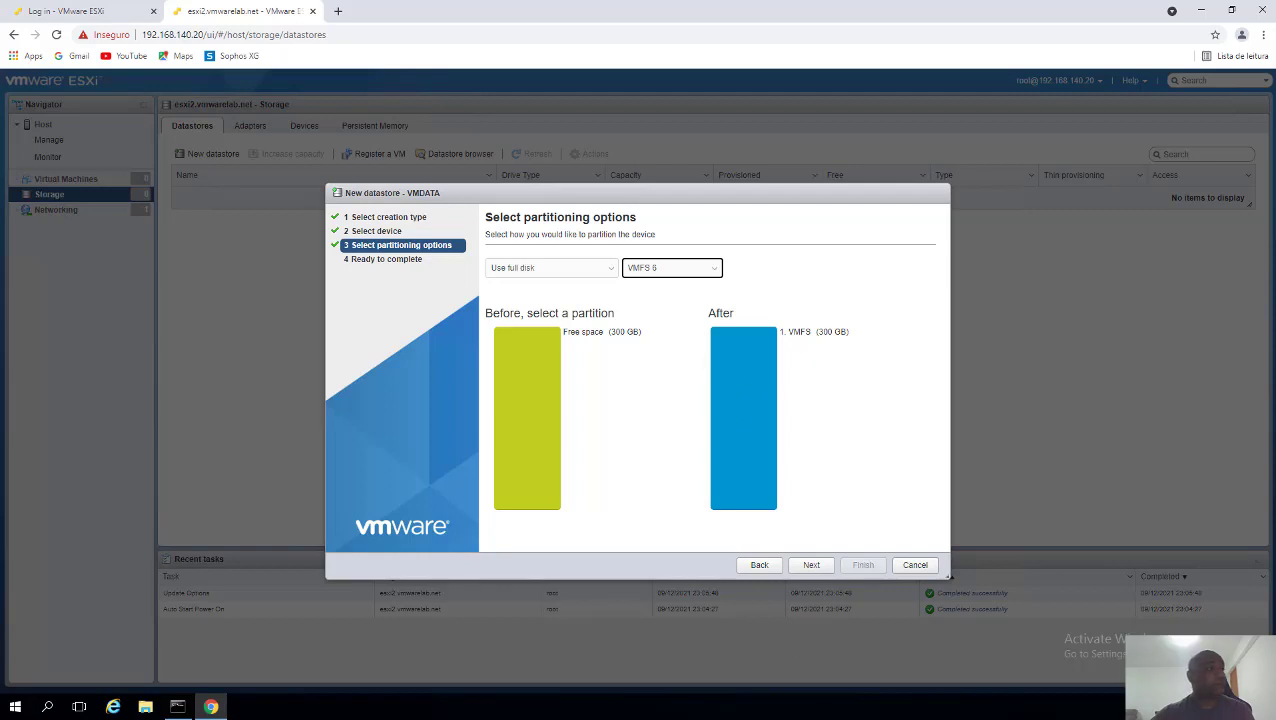
click(792, 334)
click(815, 568)
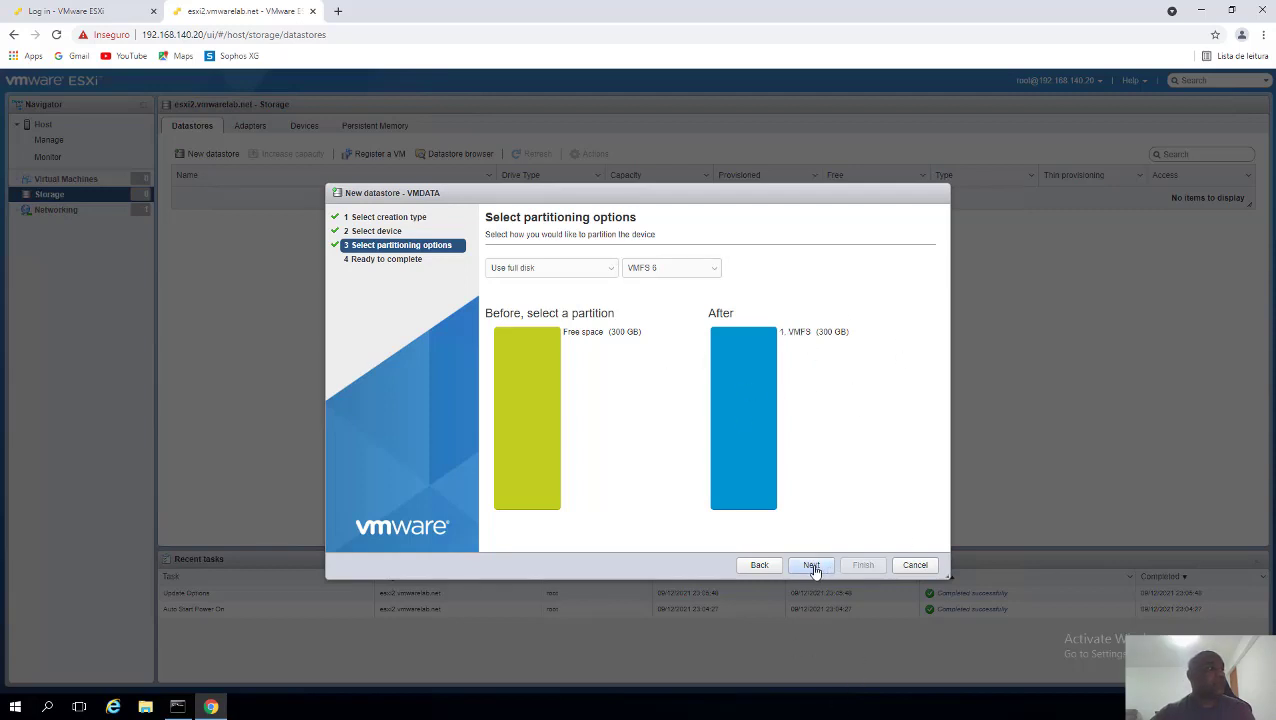
click(868, 569)
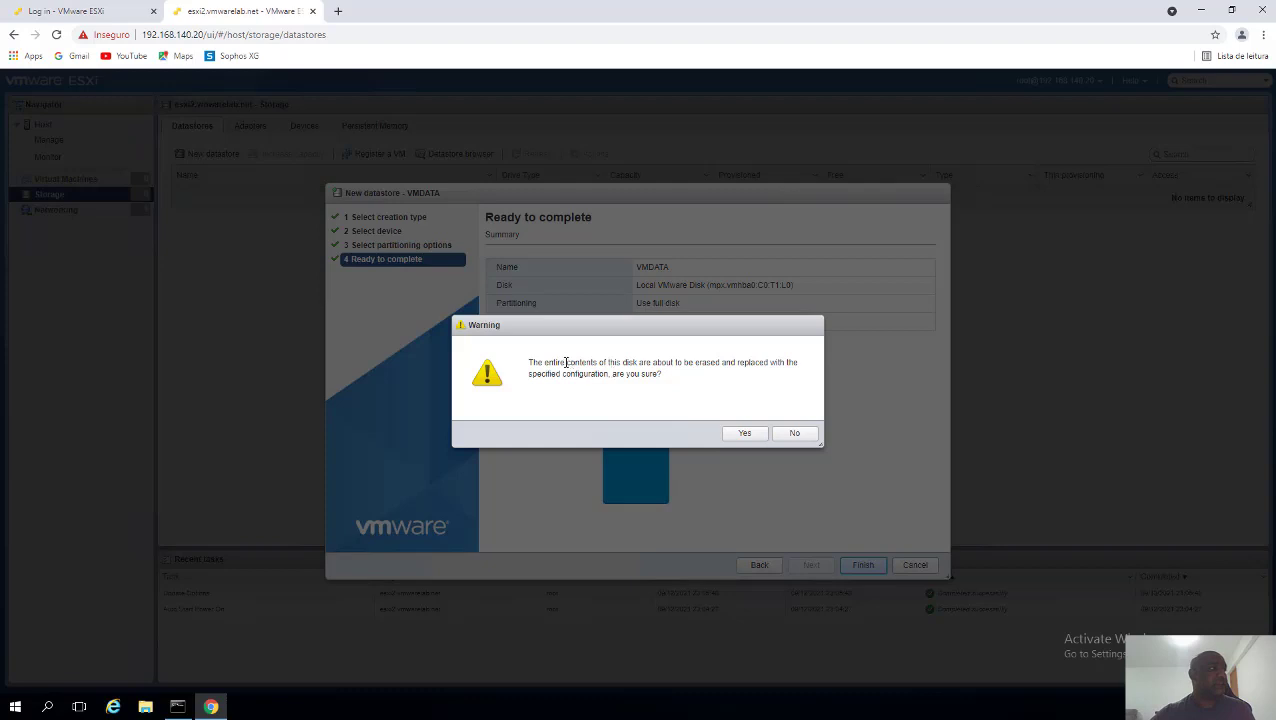
- Read the disk-erase warning and accept it to create VMDATA
drag(567, 363, 680, 366)
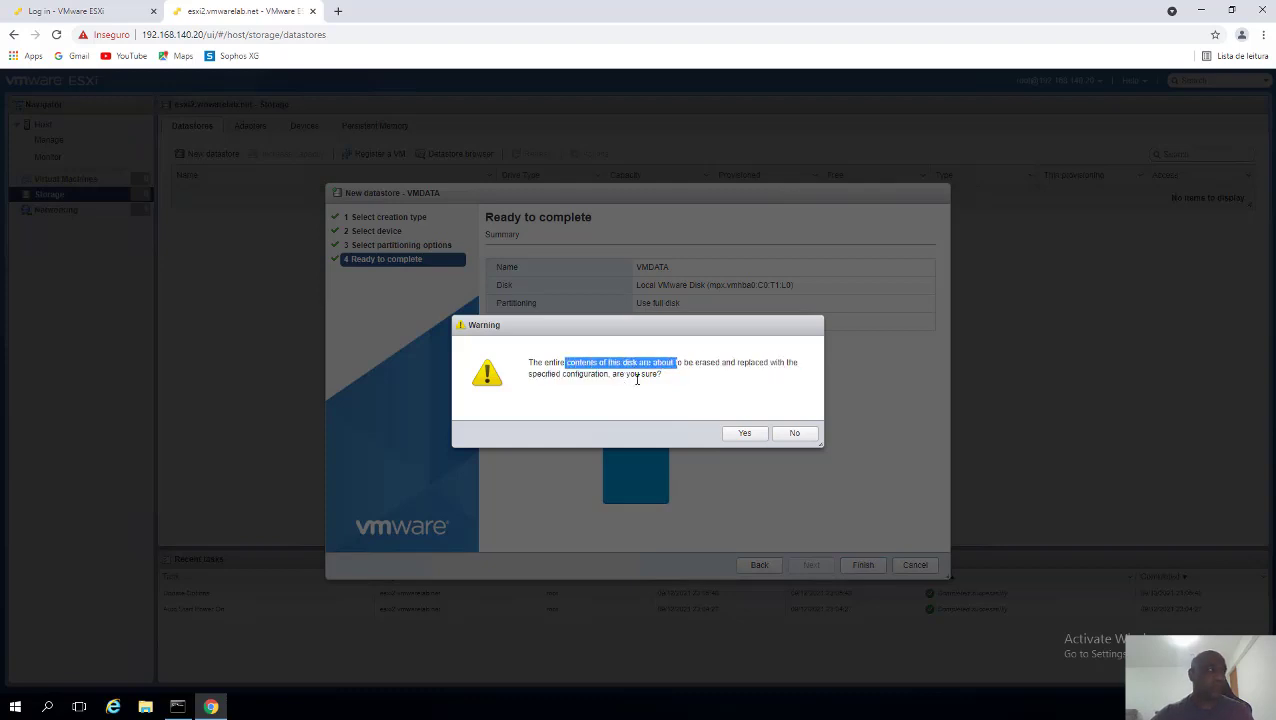
click(696, 371)
double_click(680, 362)
triple_click(736, 387)
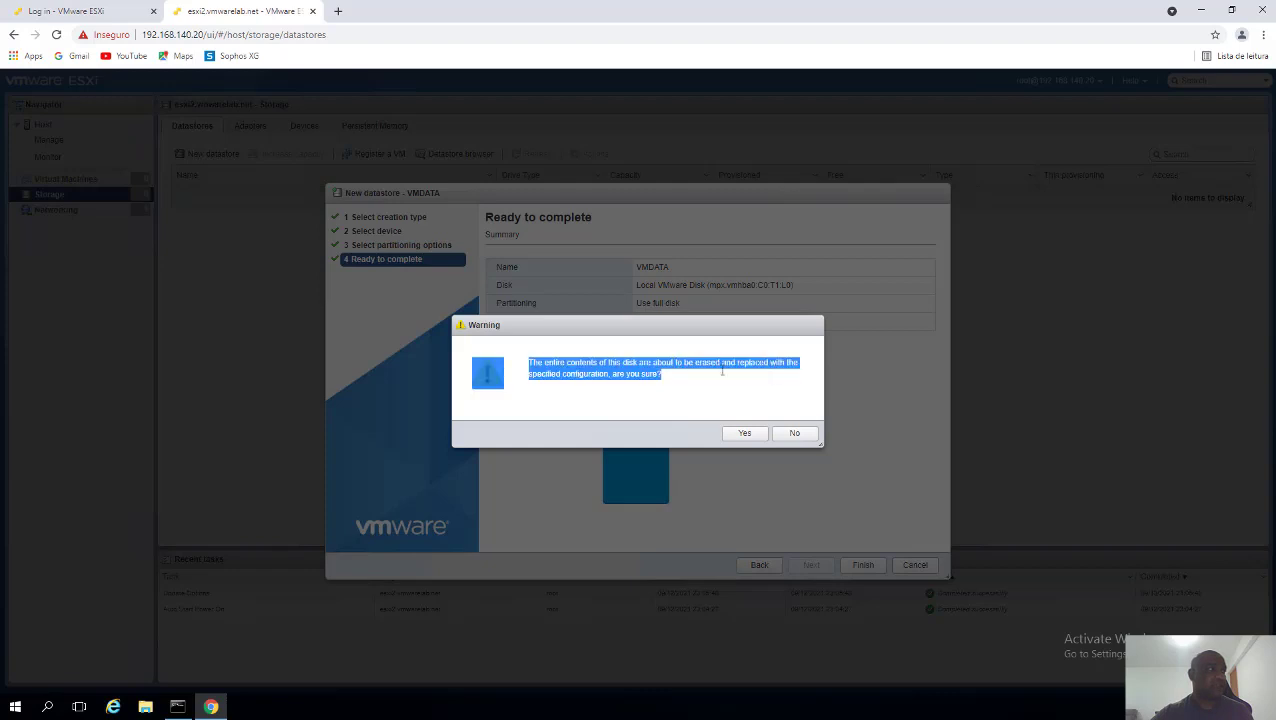
click(712, 406)
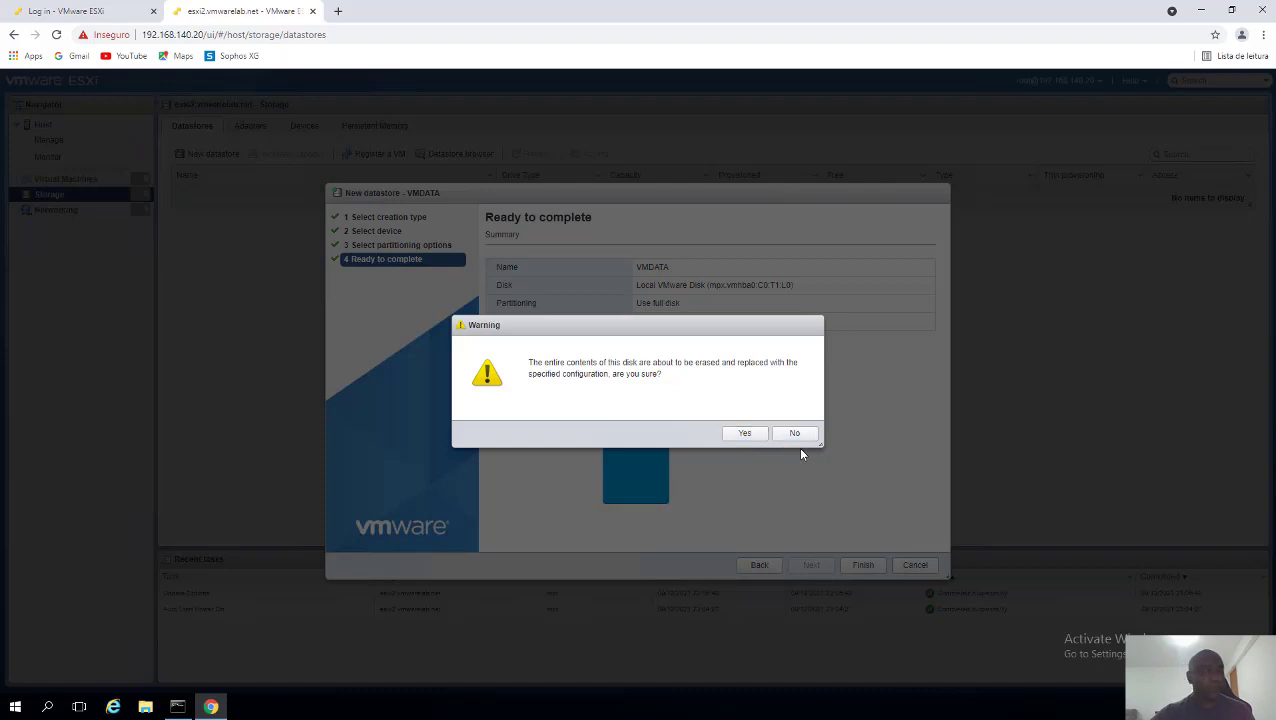
click(745, 436)
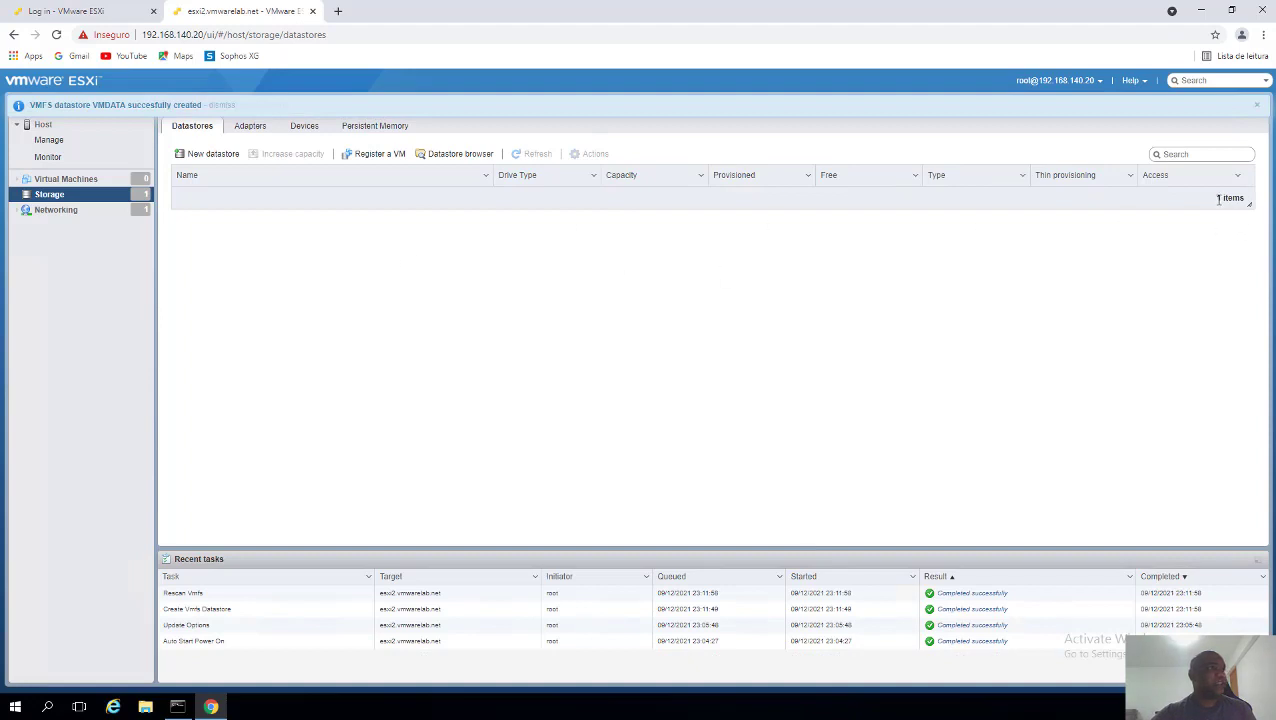
- Check the new VMDATA datastore's details in the Datastores list
drag(1216, 198, 1225, 197)
click(324, 200)
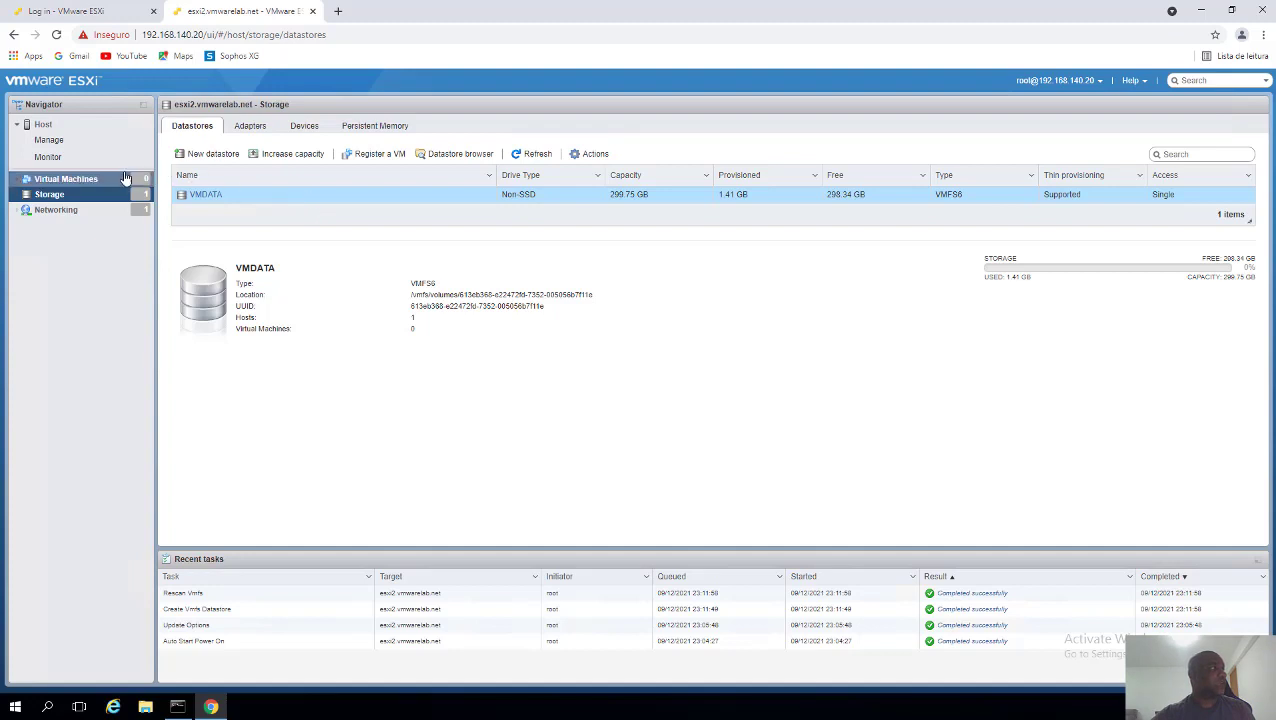
click(88, 179)
- Start a new virtual machine named VM1 with ESXi 7.0 U2 compatibility
right_click(88, 179)
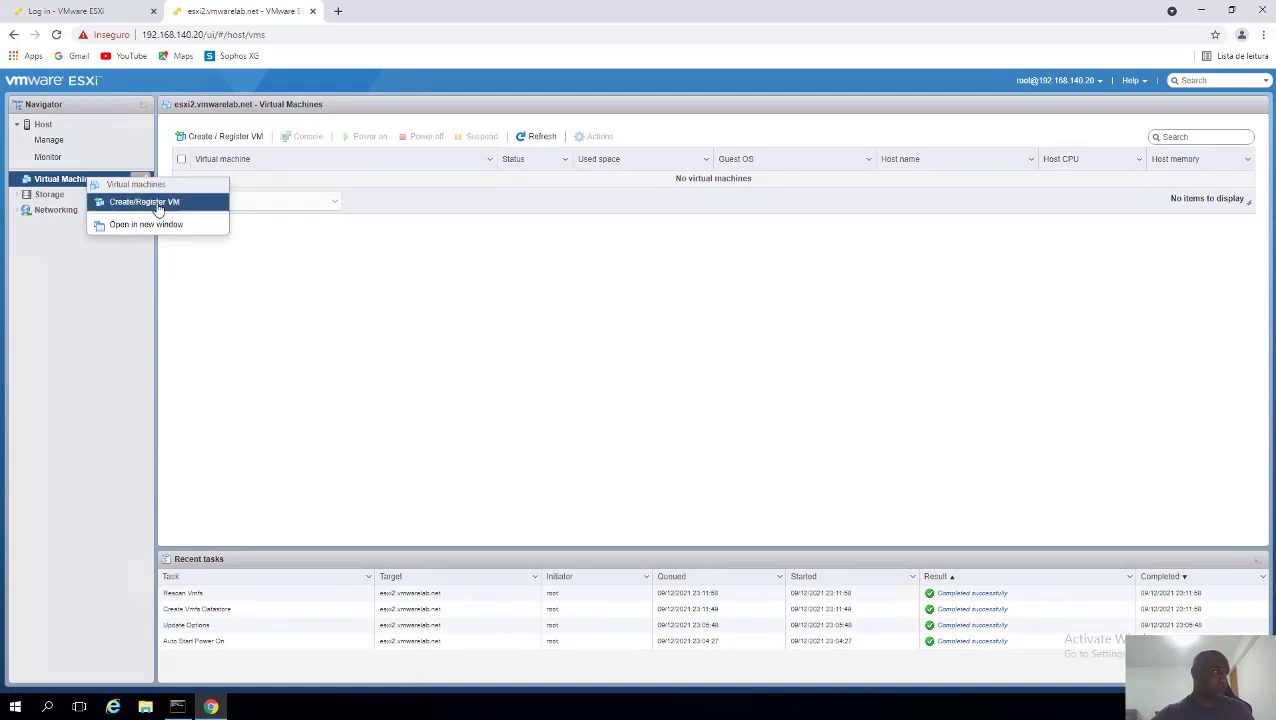
click(157, 205)
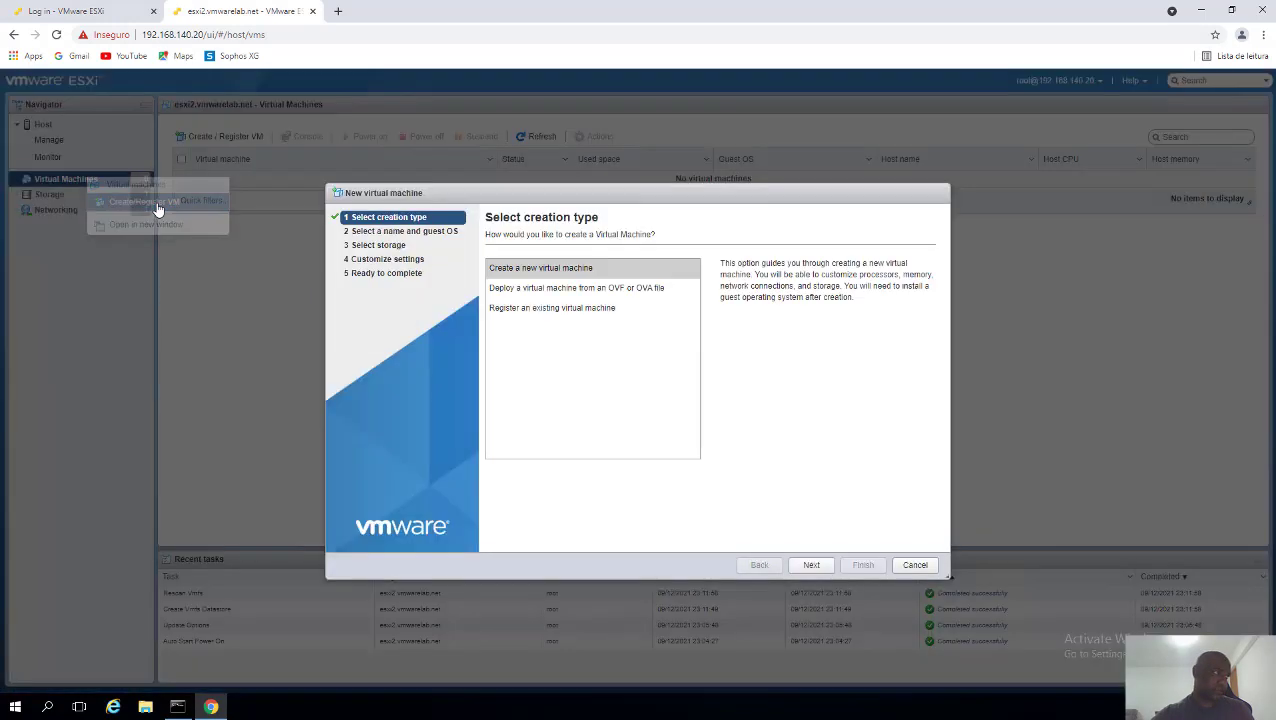
click(812, 565)
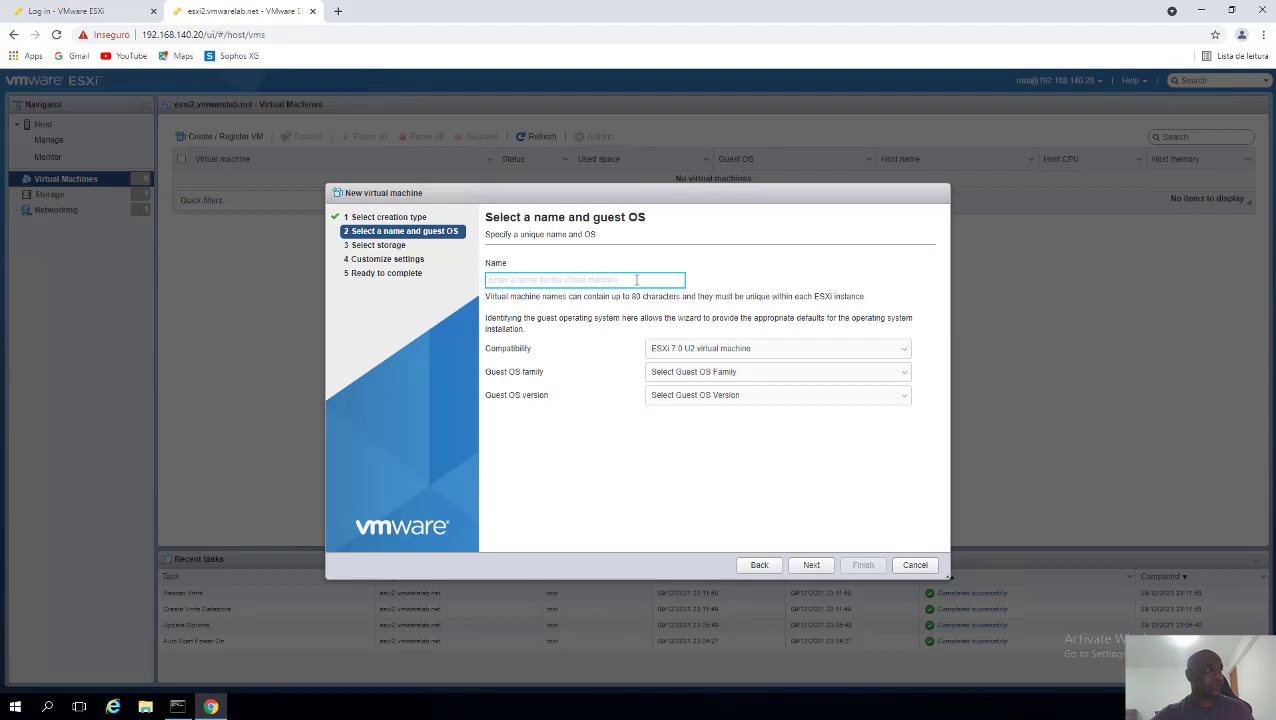
click(577, 280)
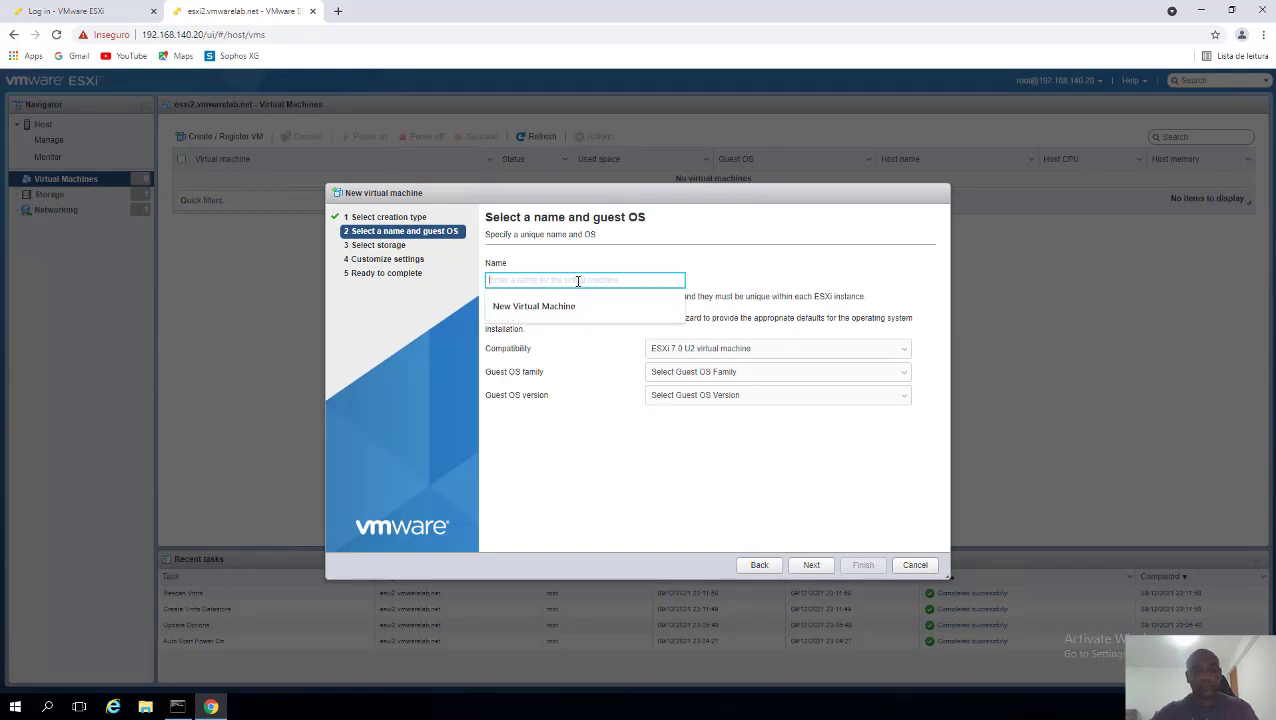
text(VM1)
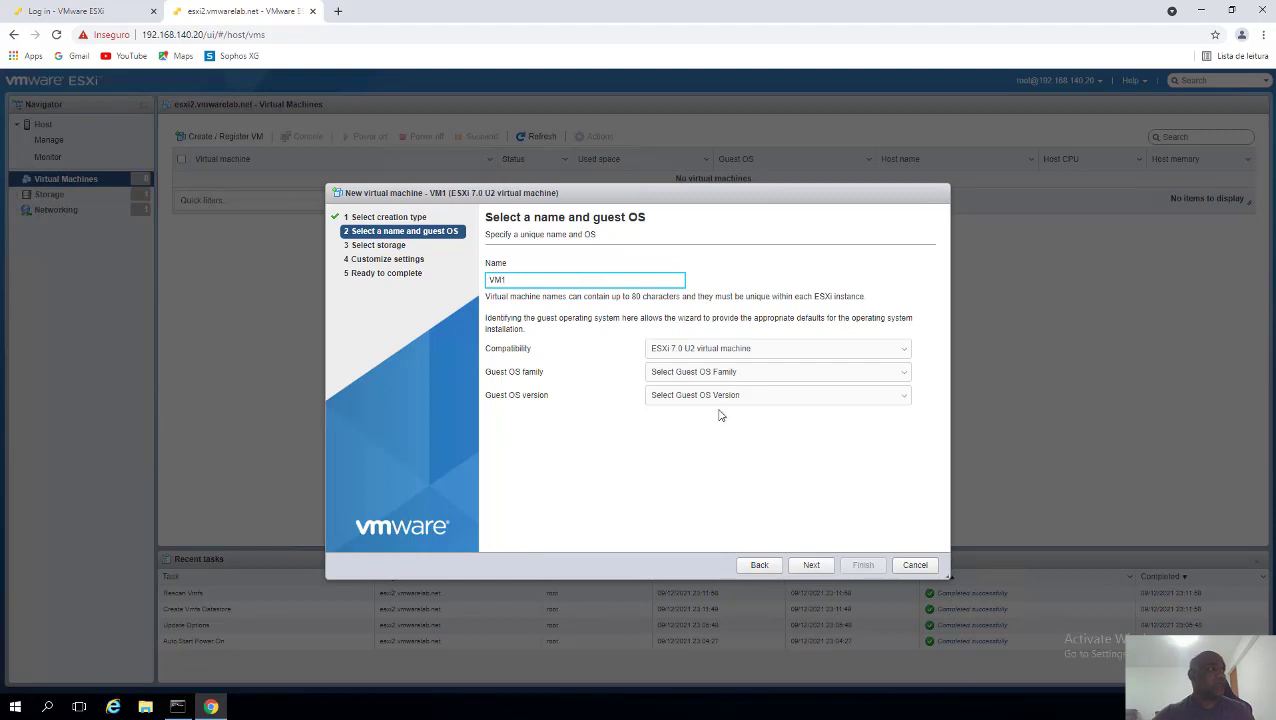
click(745, 349)
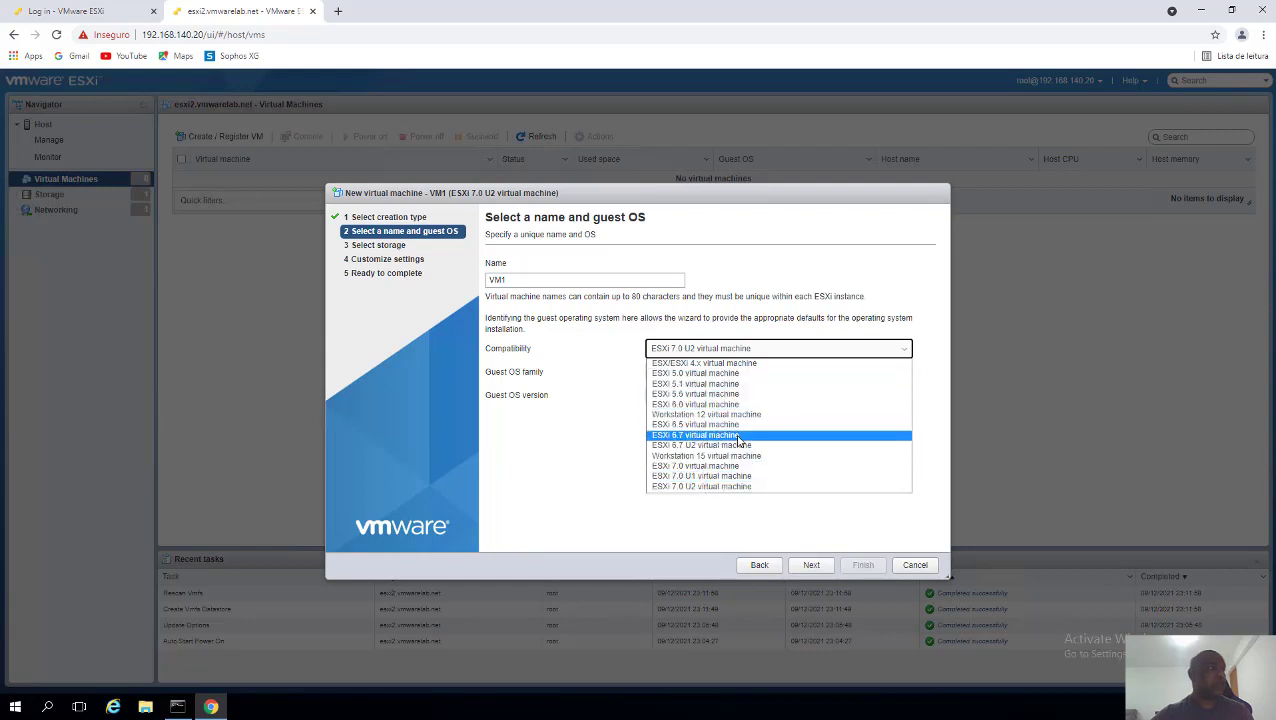
click(740, 487)
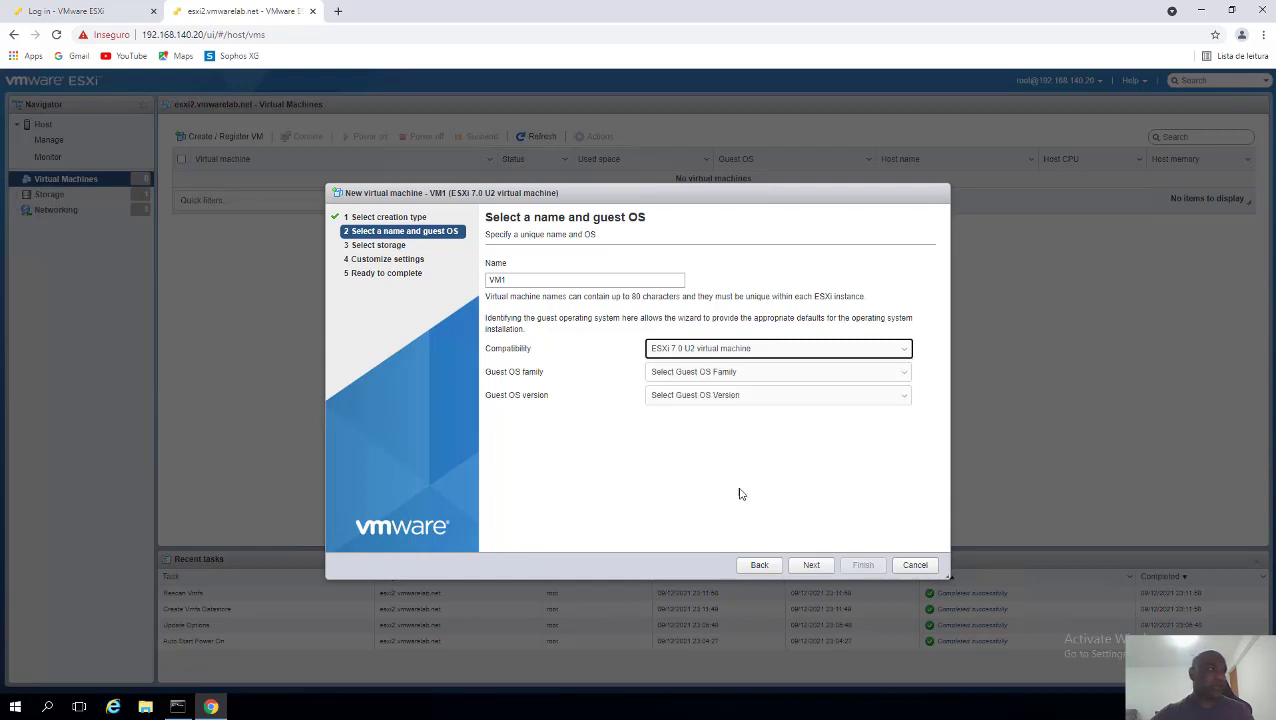
- Choose Windows and Microsoft Windows Server 2016 (64-bit) as VM1's guest OS
click(742, 373)
click(680, 431)
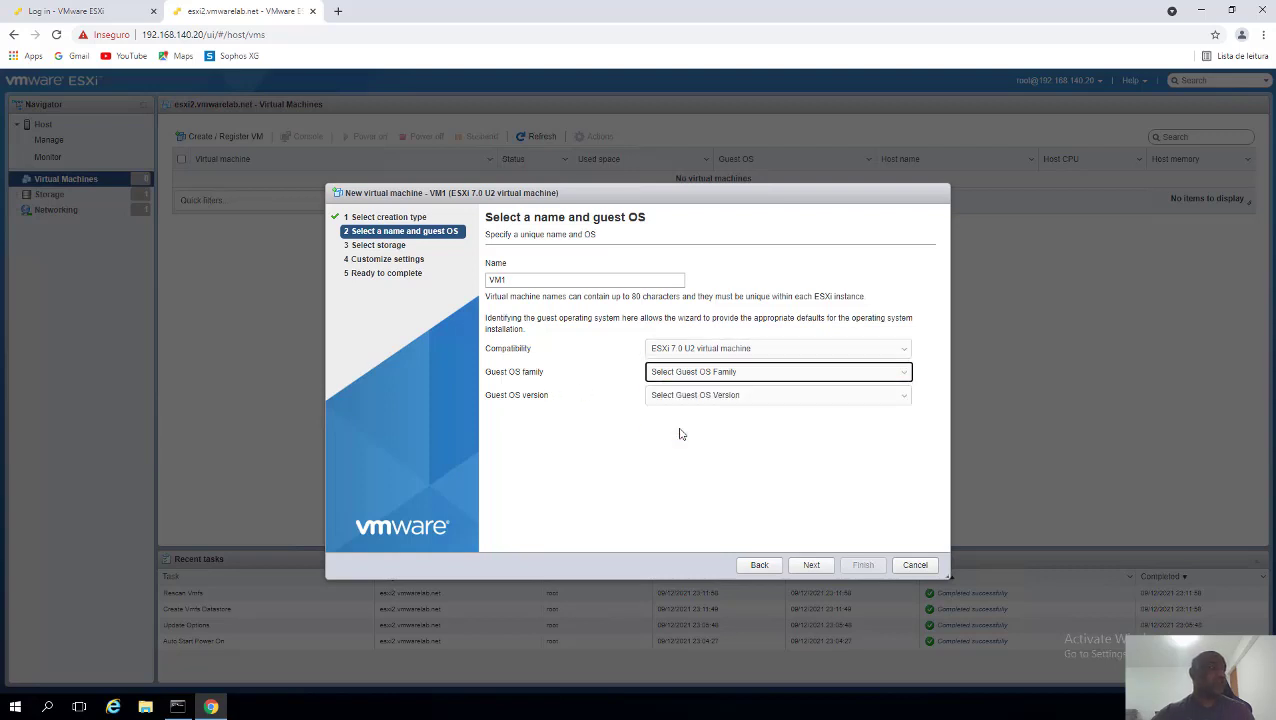
click(720, 399)
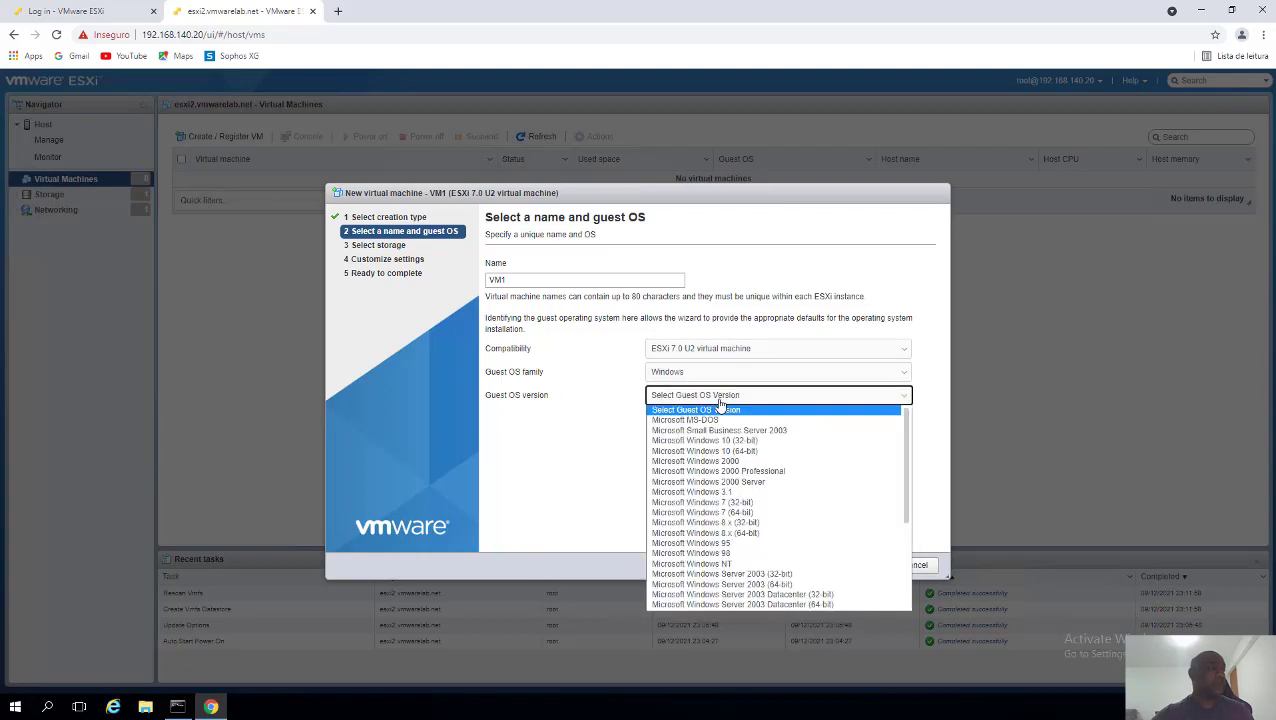
scroll(804, 580, down, 3)
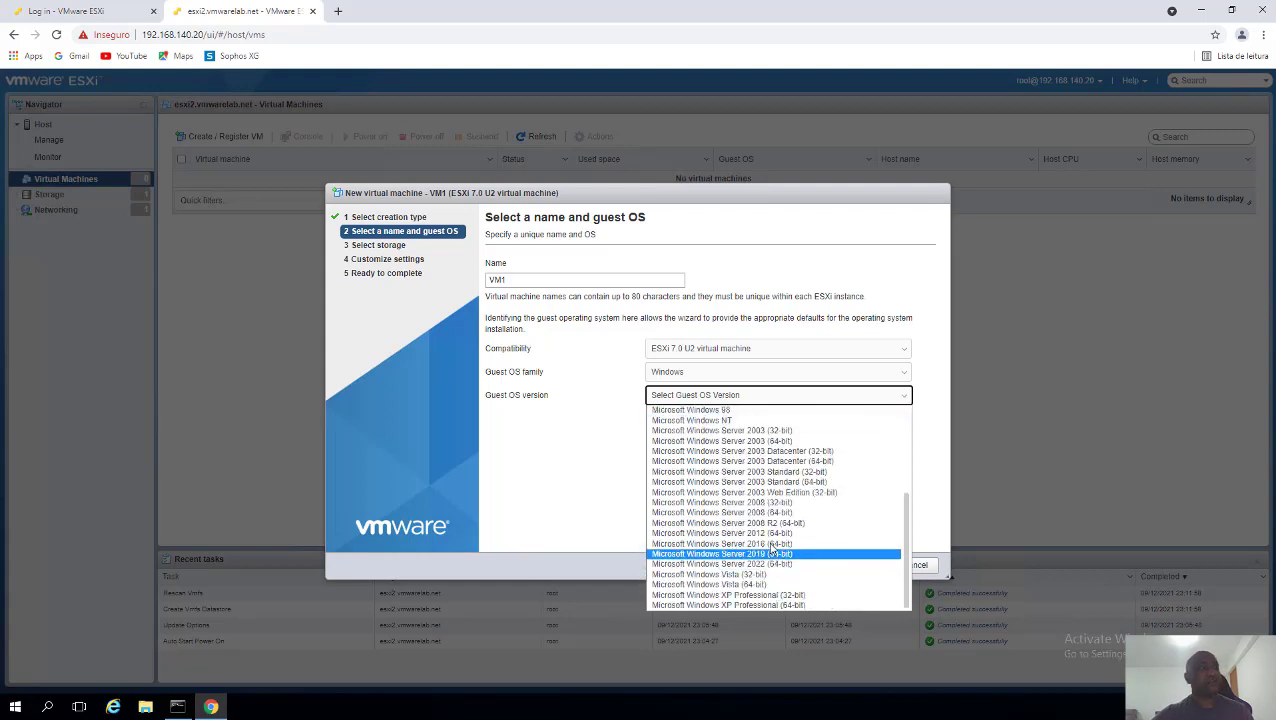
click(772, 548)
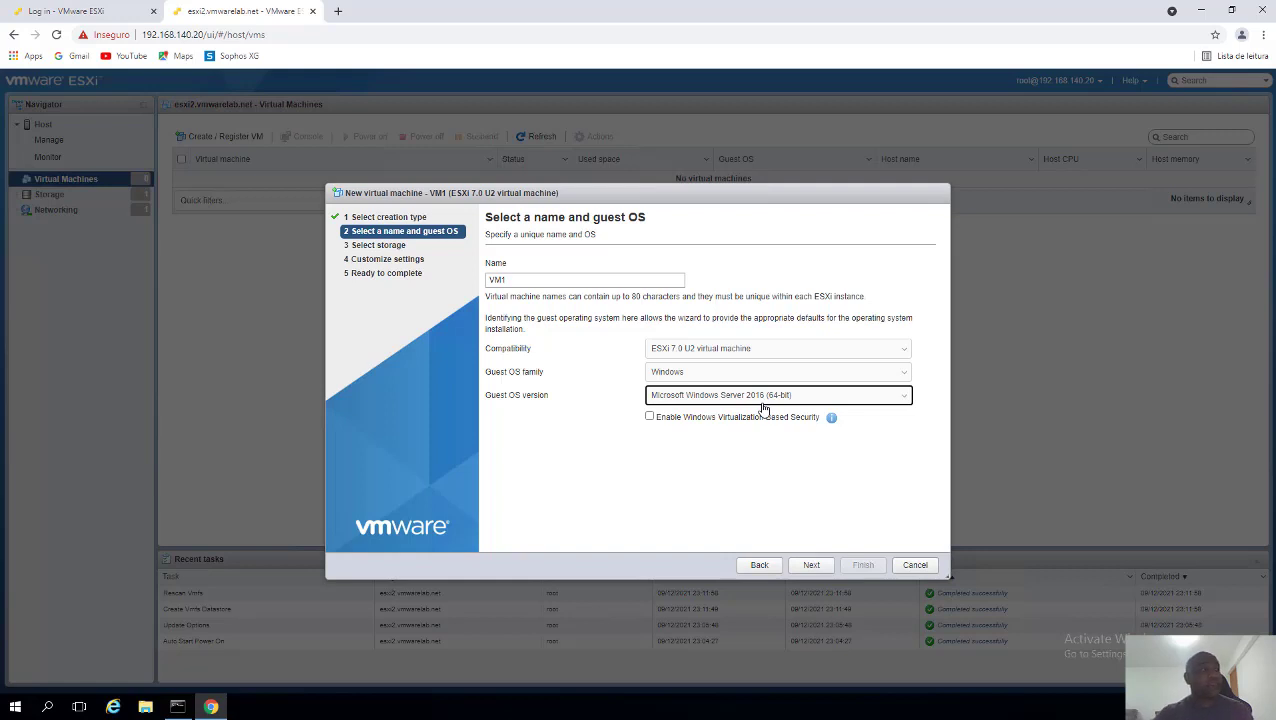
- Try ESXi 6.0 compatibility, revert to ESXi 7.0 U2, and reselect Windows Server 2016 (64-bit)
click(820, 354)
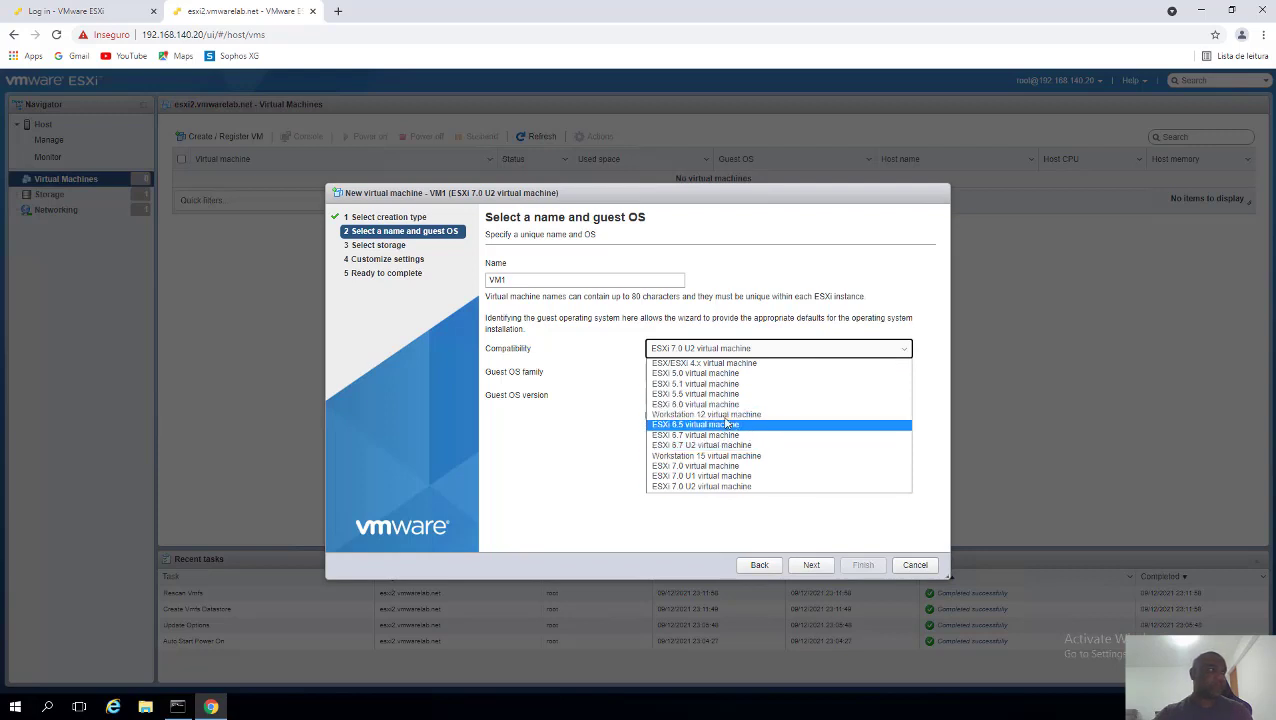
click(708, 405)
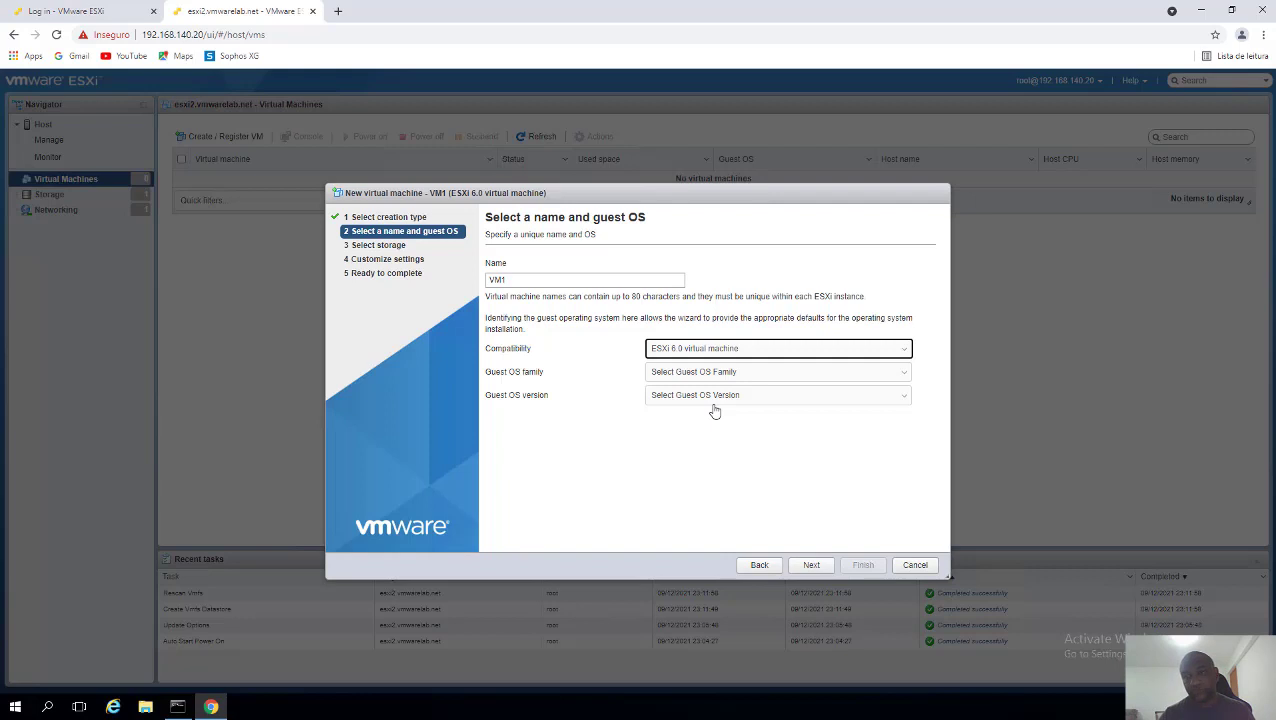
click(765, 355)
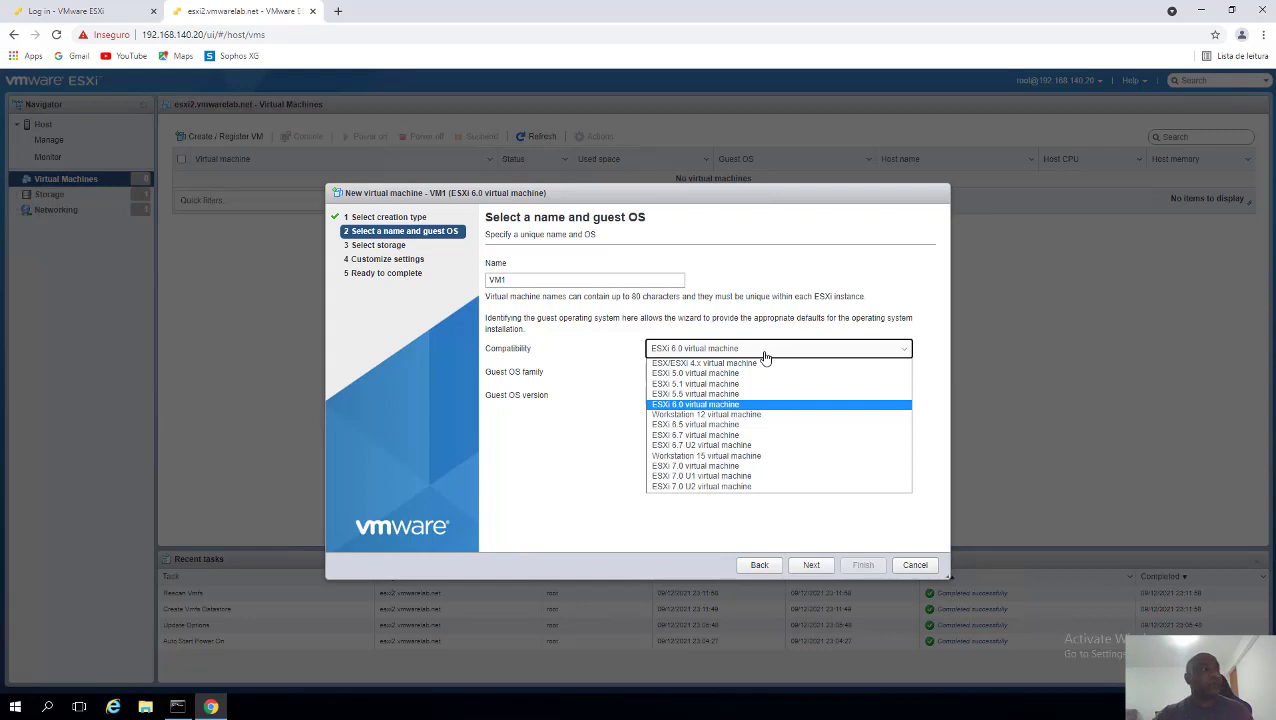
click(686, 486)
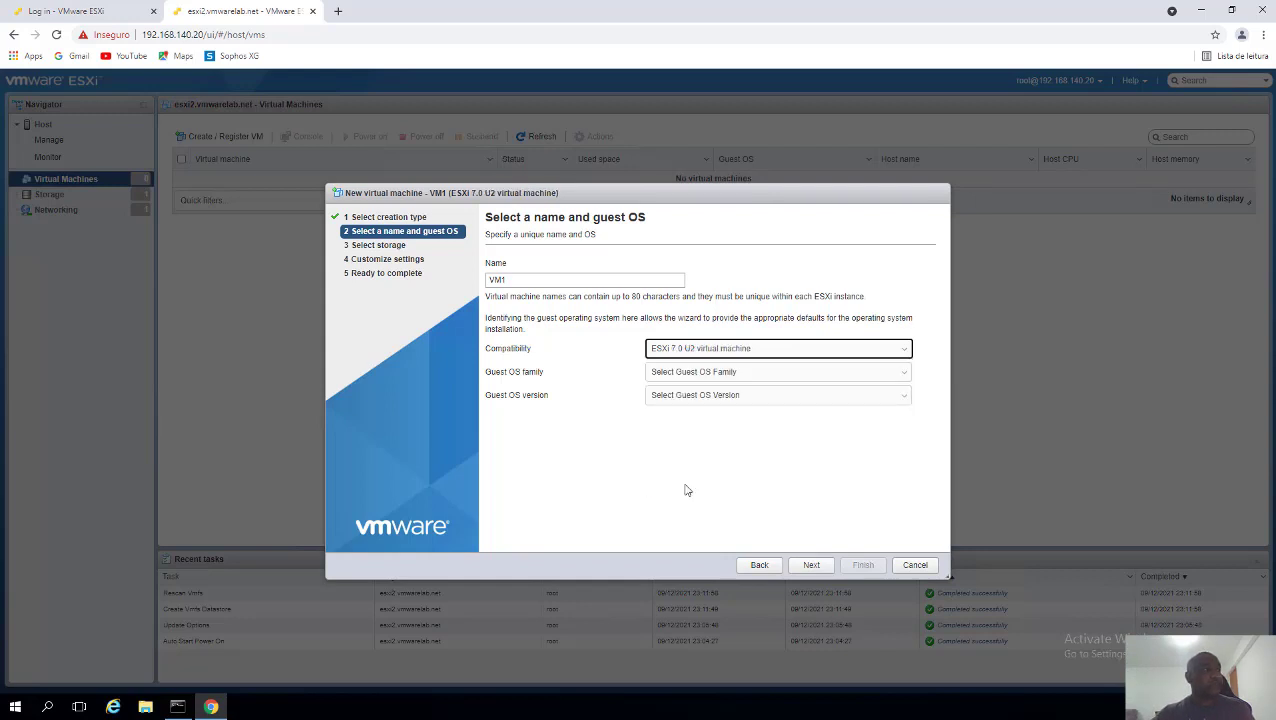
click(713, 371)
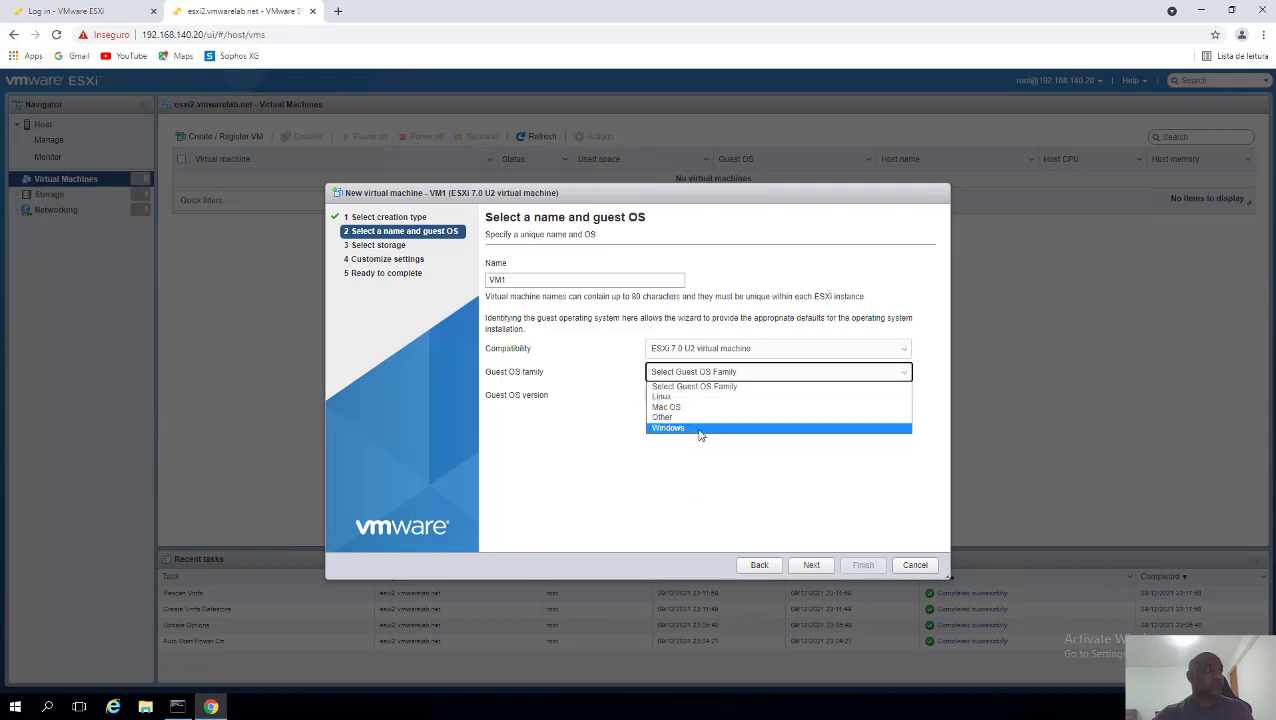
click(700, 430)
click(712, 397)
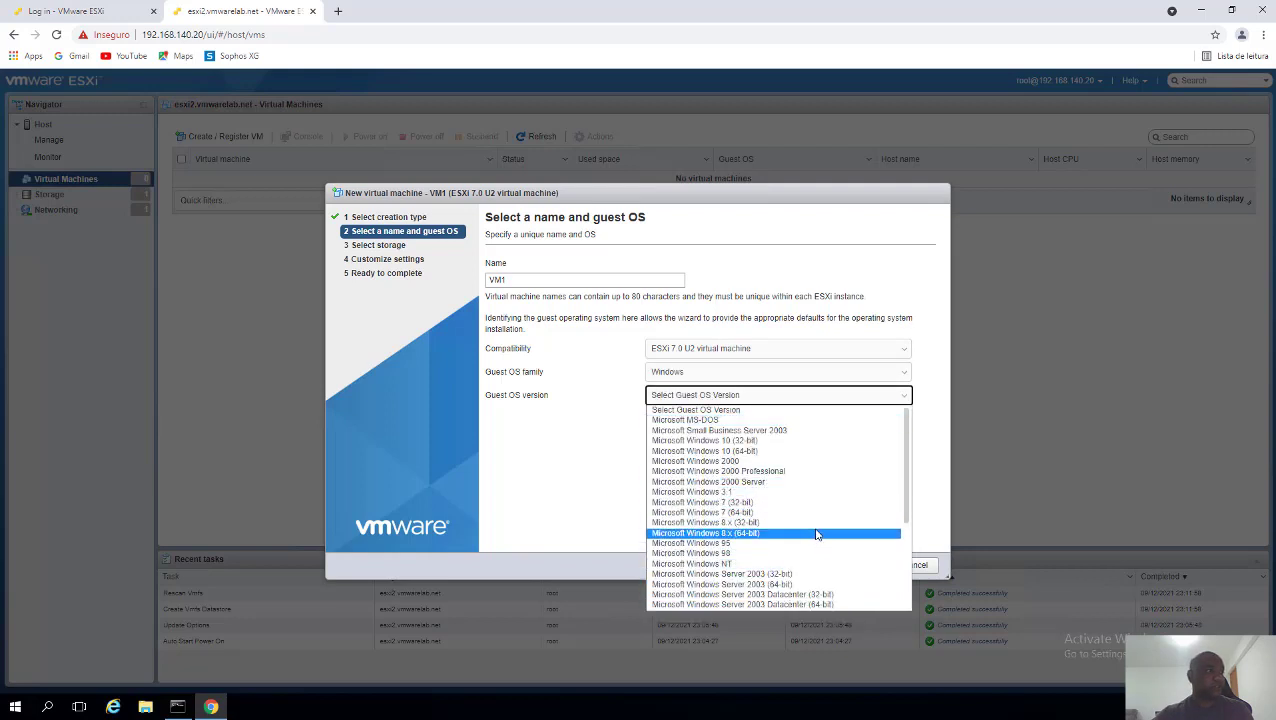
scroll(805, 535, down, 3)
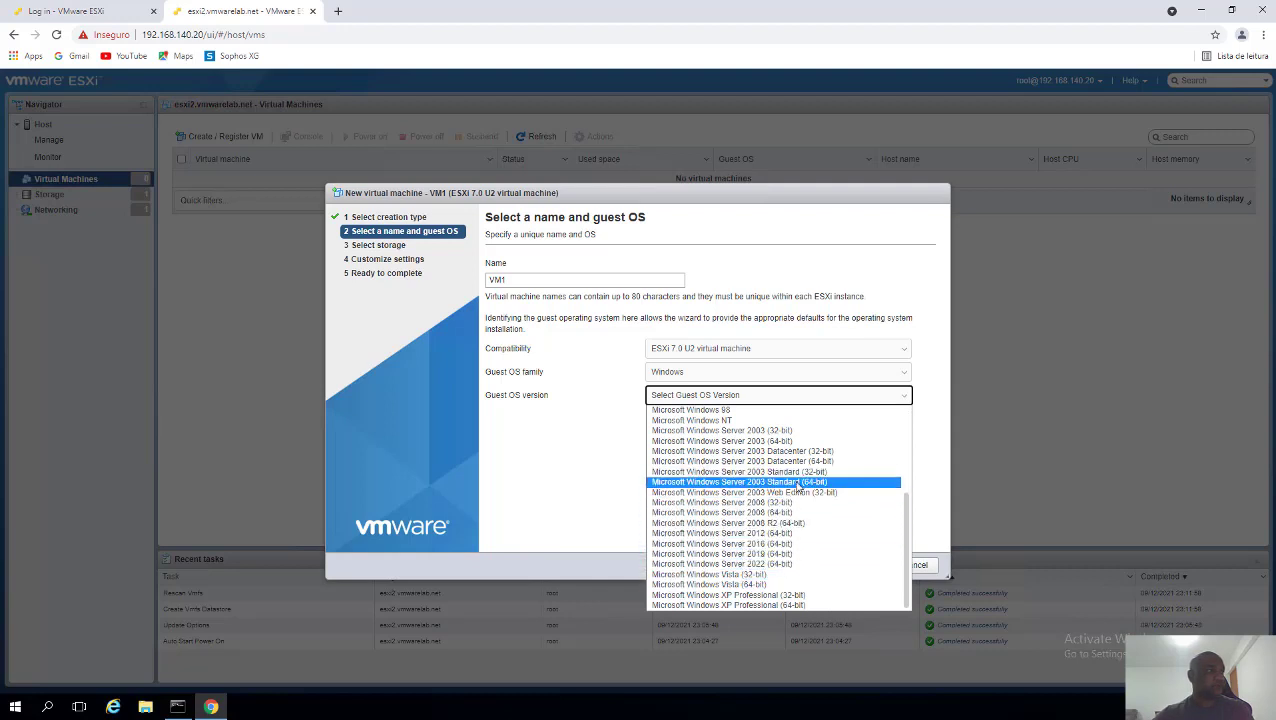
scroll(790, 500, up, 3)
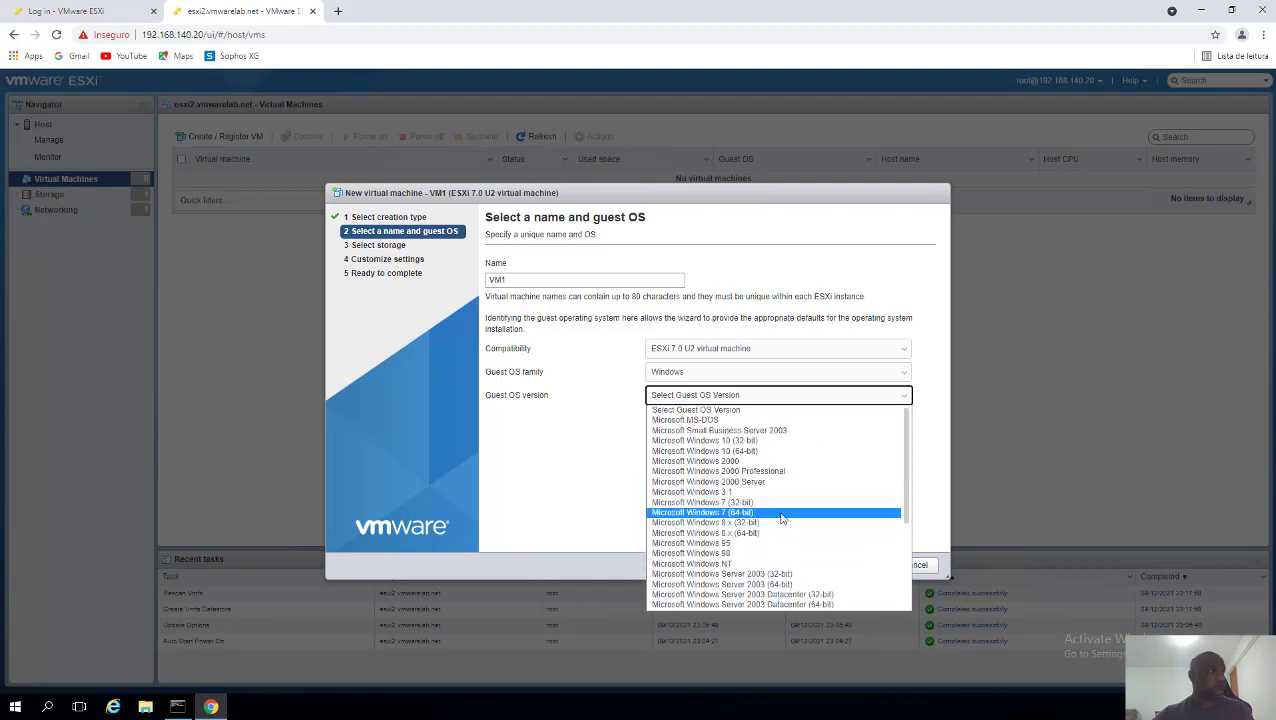
scroll(783, 518, down, 3)
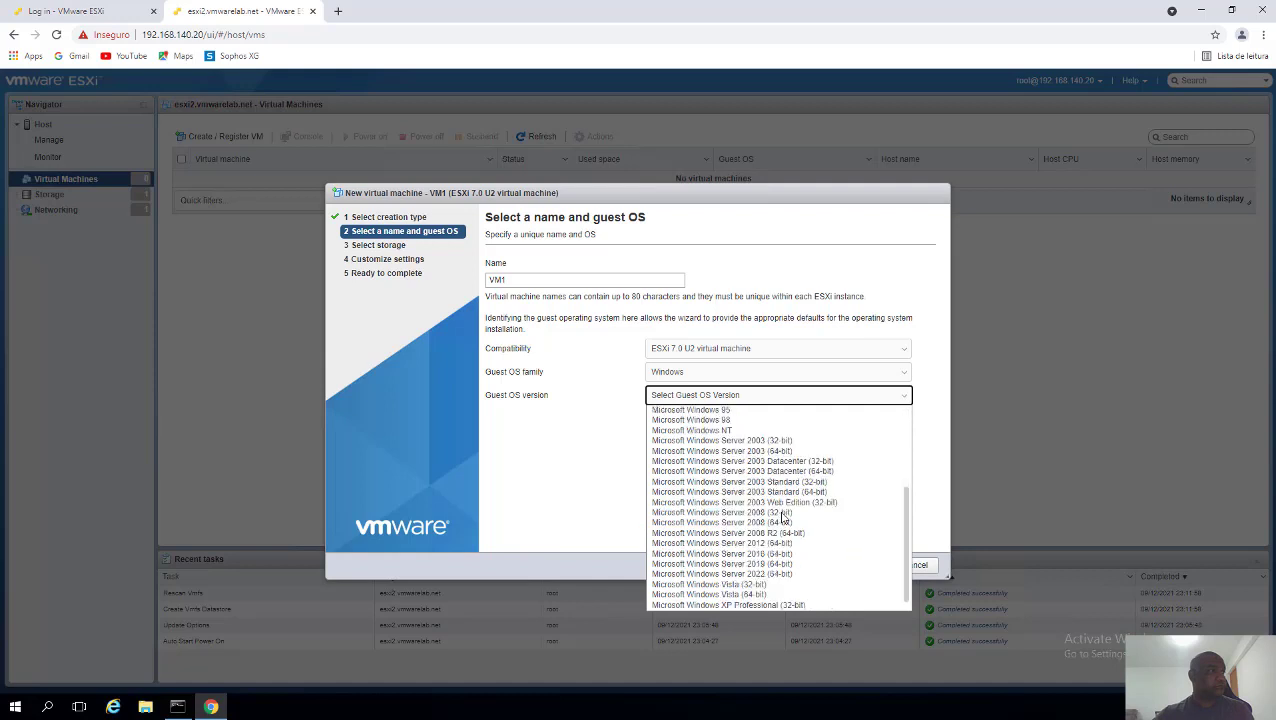
click(783, 554)
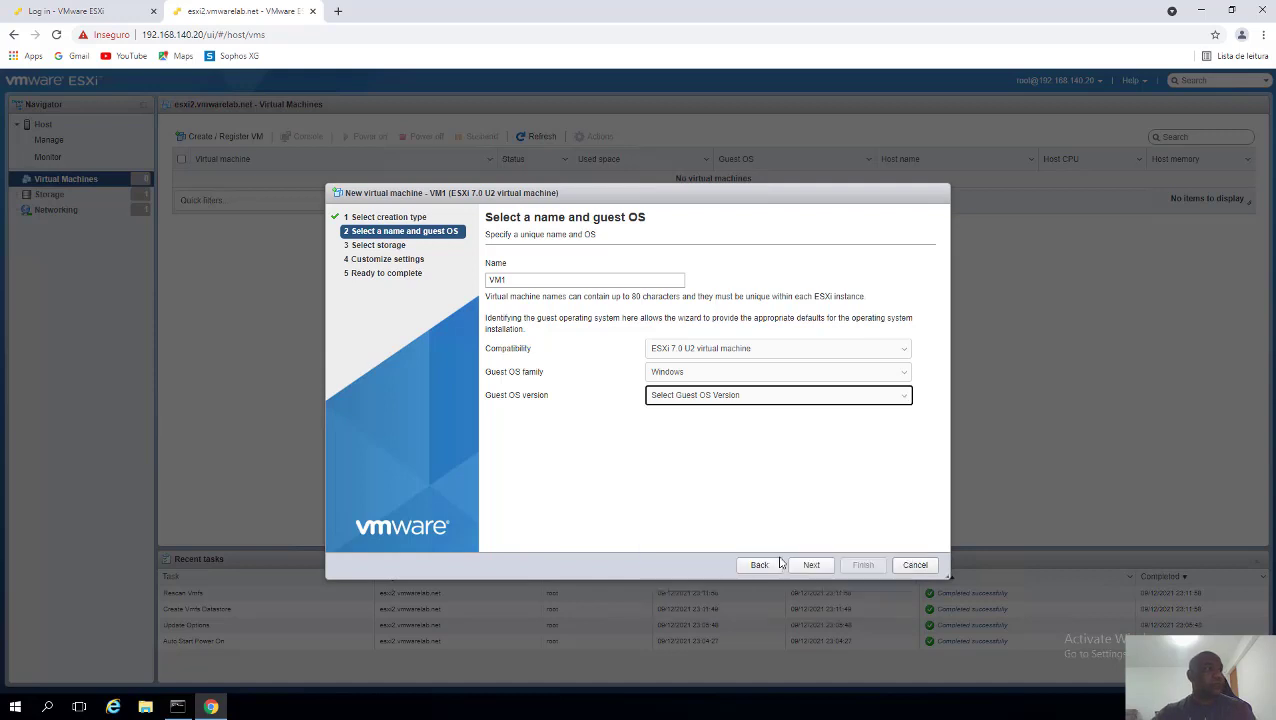
- Keep VMDATA as VM1's storage and set the 90 GB Hard disk 1 to thin provisioning
click(811, 566)
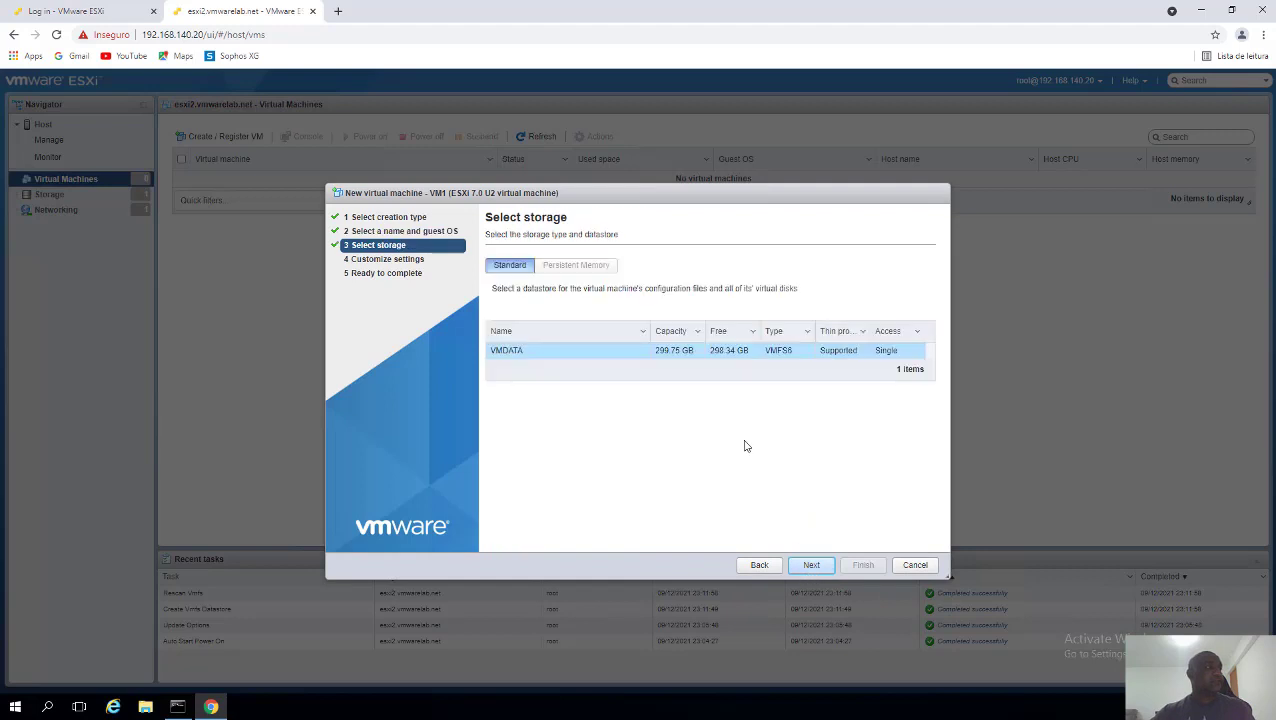
click(621, 356)
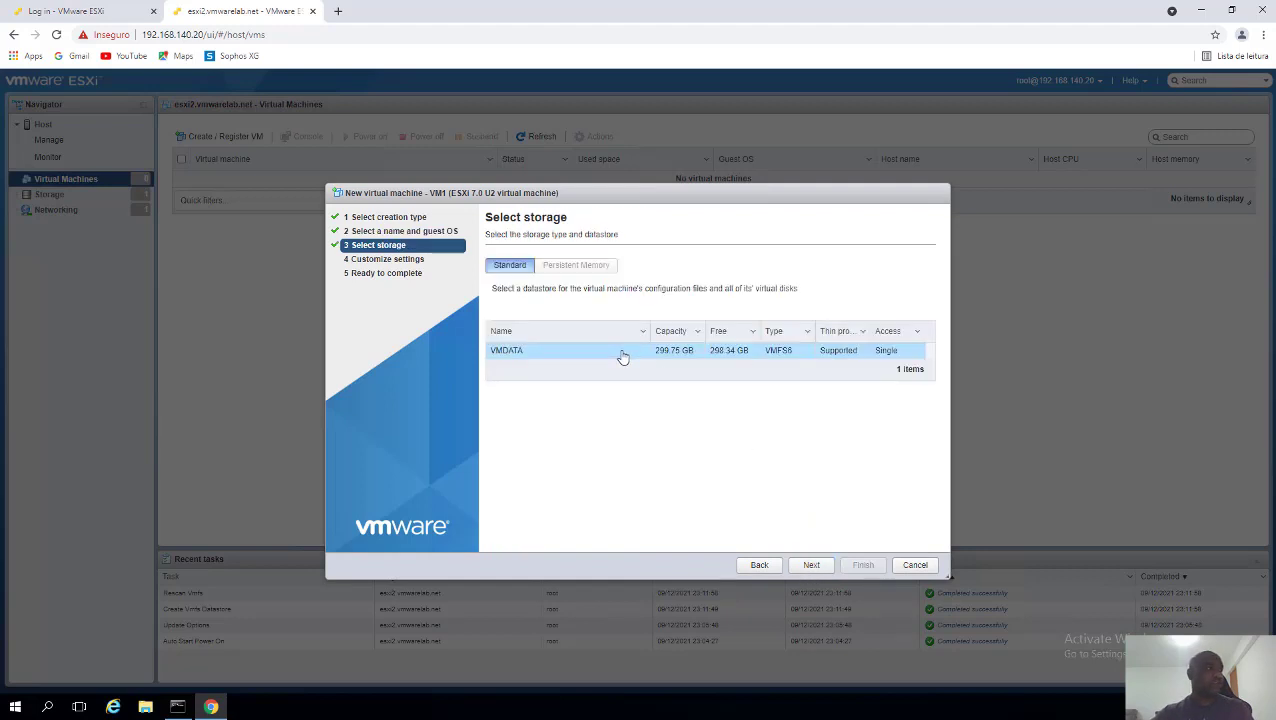
click(811, 567)
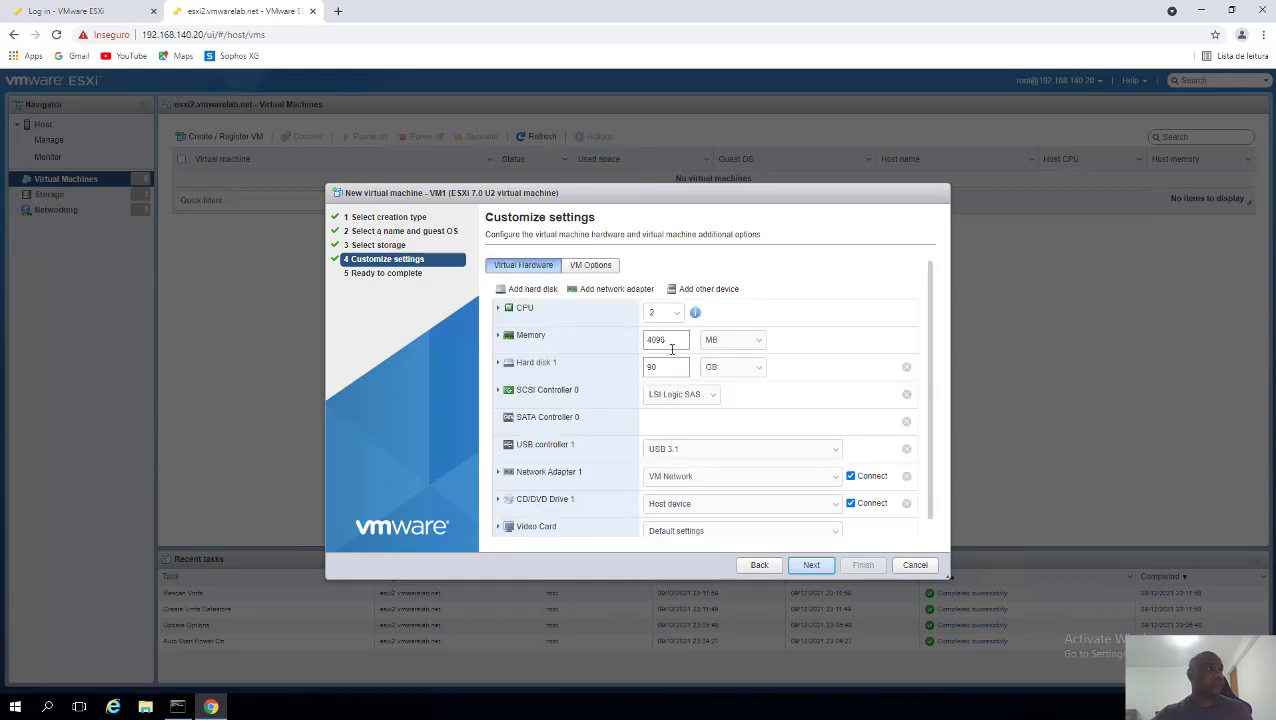
drag(676, 341, 624, 373)
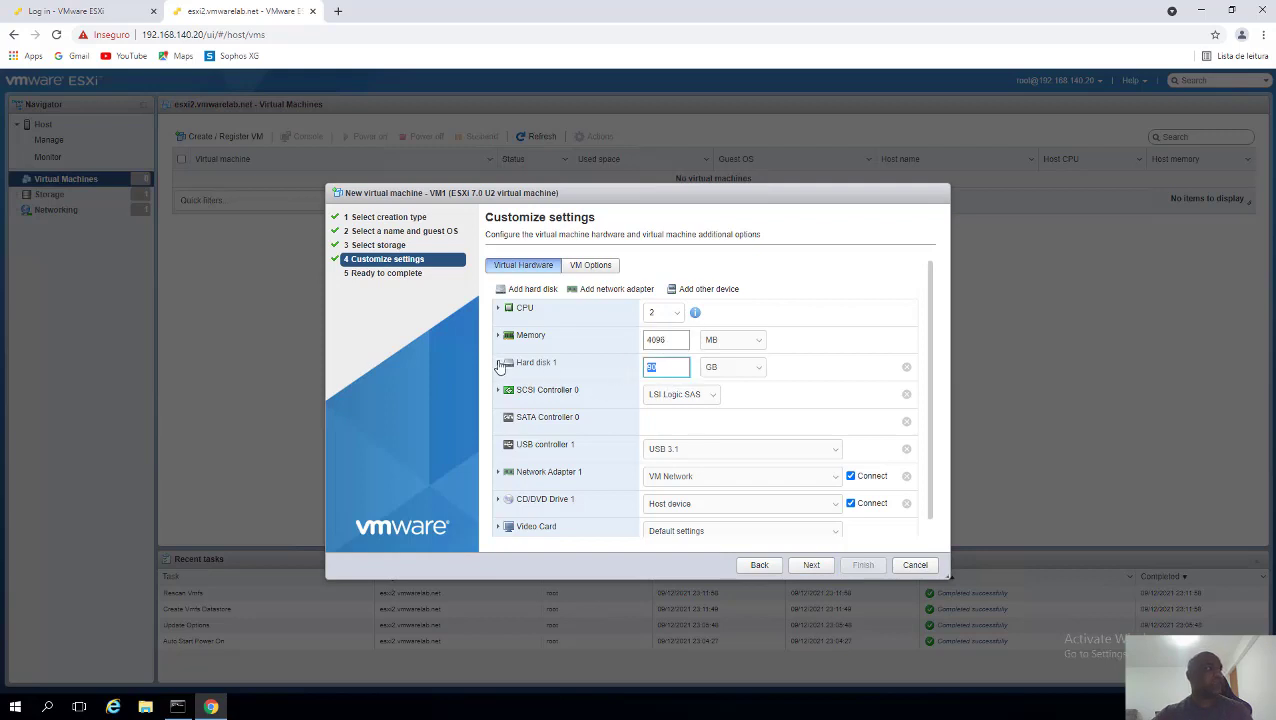
click(499, 365)
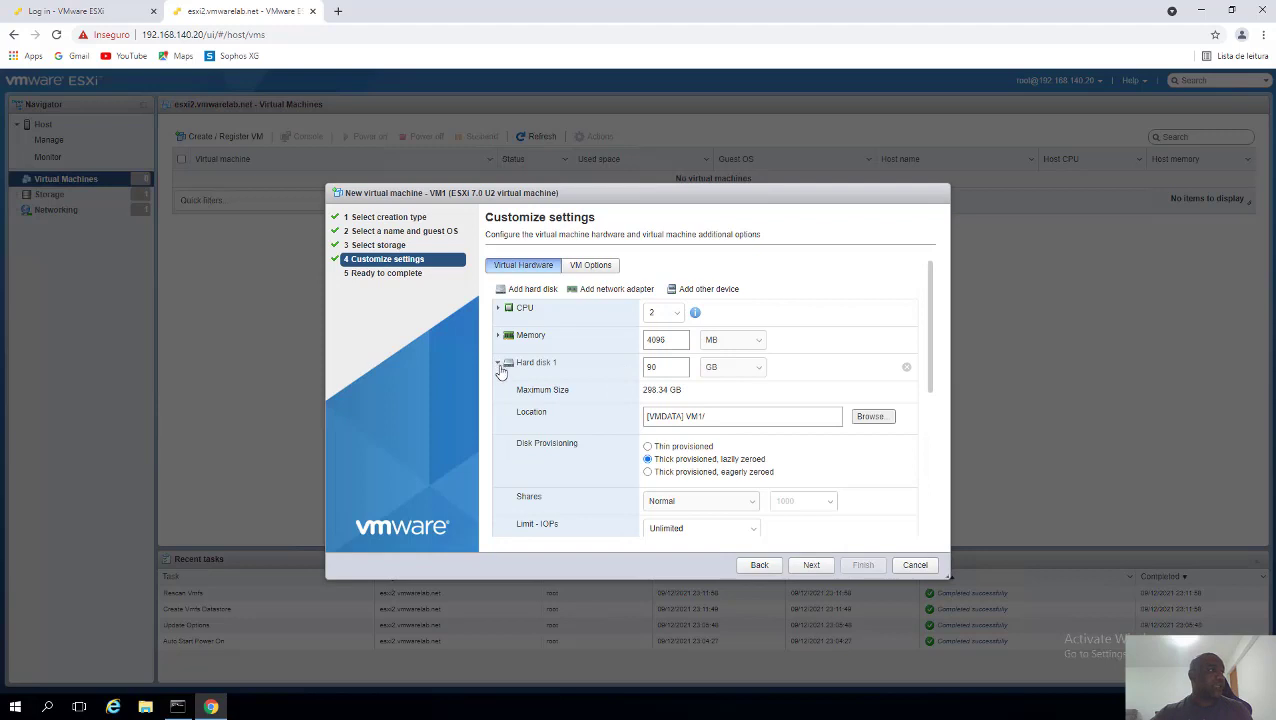
click(647, 447)
- Enable CPU Hot Add and set 1 core per socket, keeping 2 CPUs
click(498, 311)
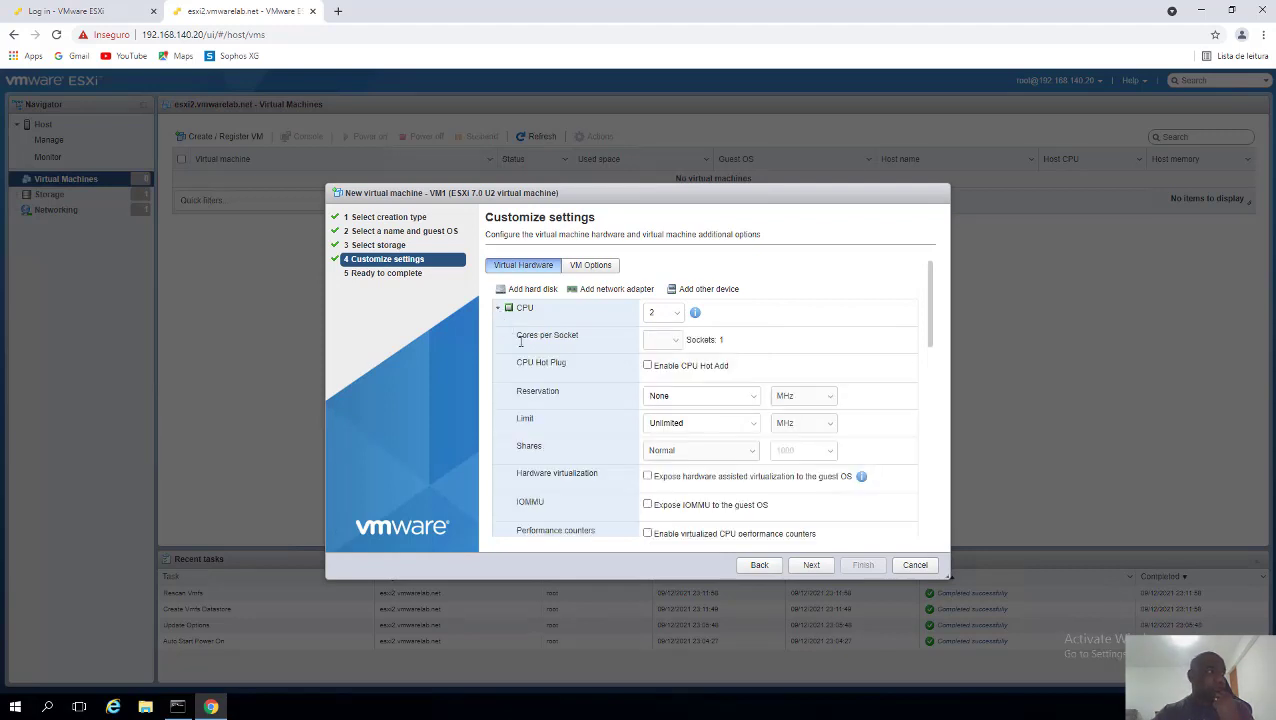
click(647, 366)
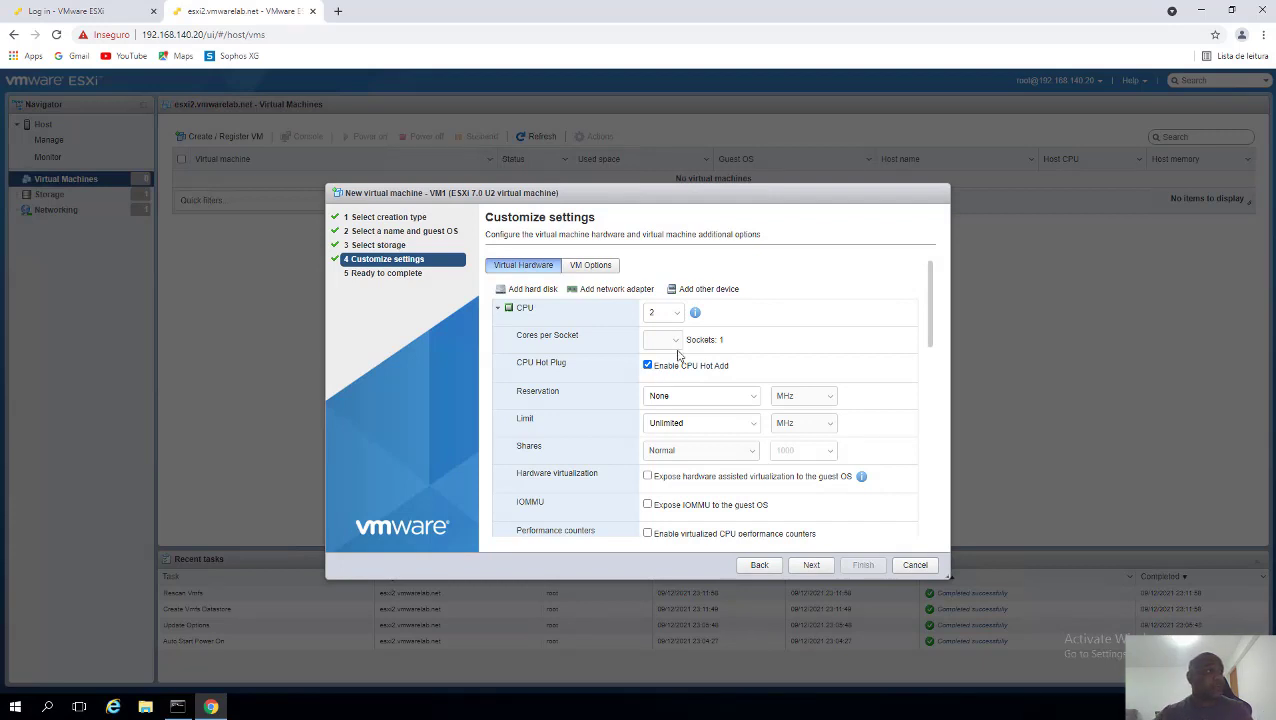
click(670, 341)
click(789, 318)
click(666, 314)
click(800, 317)
click(666, 341)
click(657, 363)
click(659, 313)
click(679, 313)
key(Tab)
click(808, 319)
drag(681, 369, 729, 370)
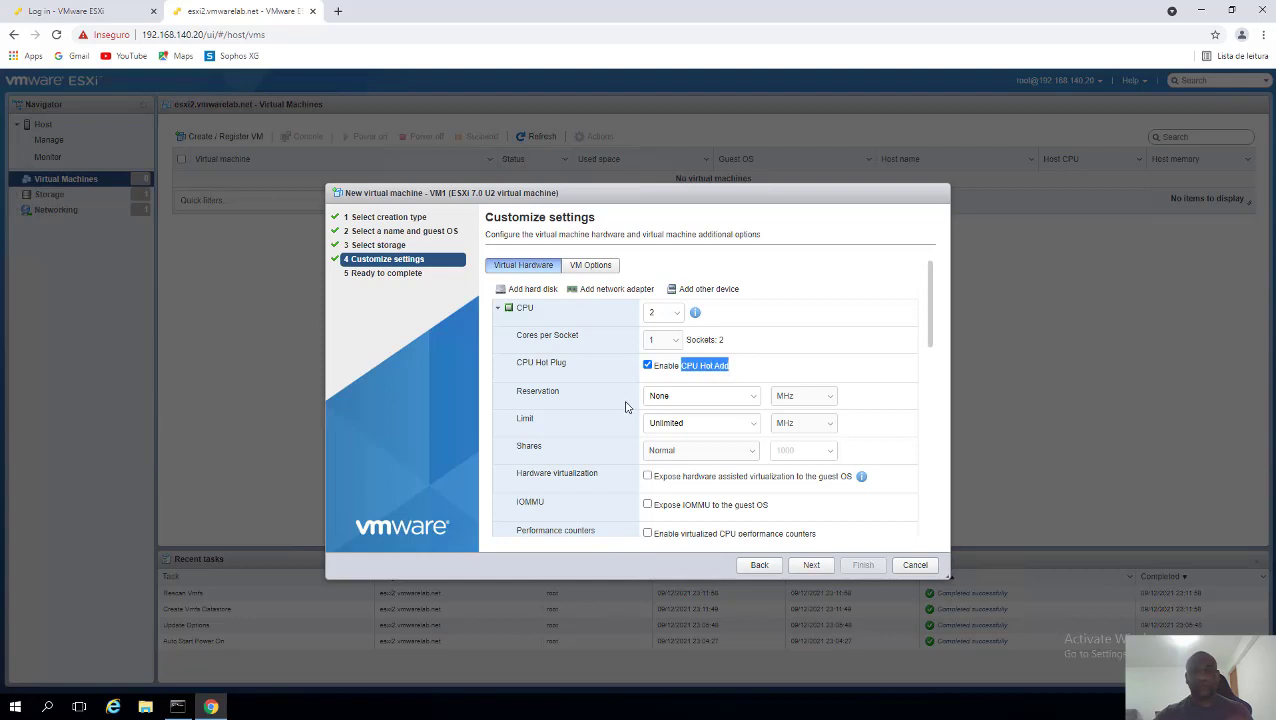
click(498, 310)
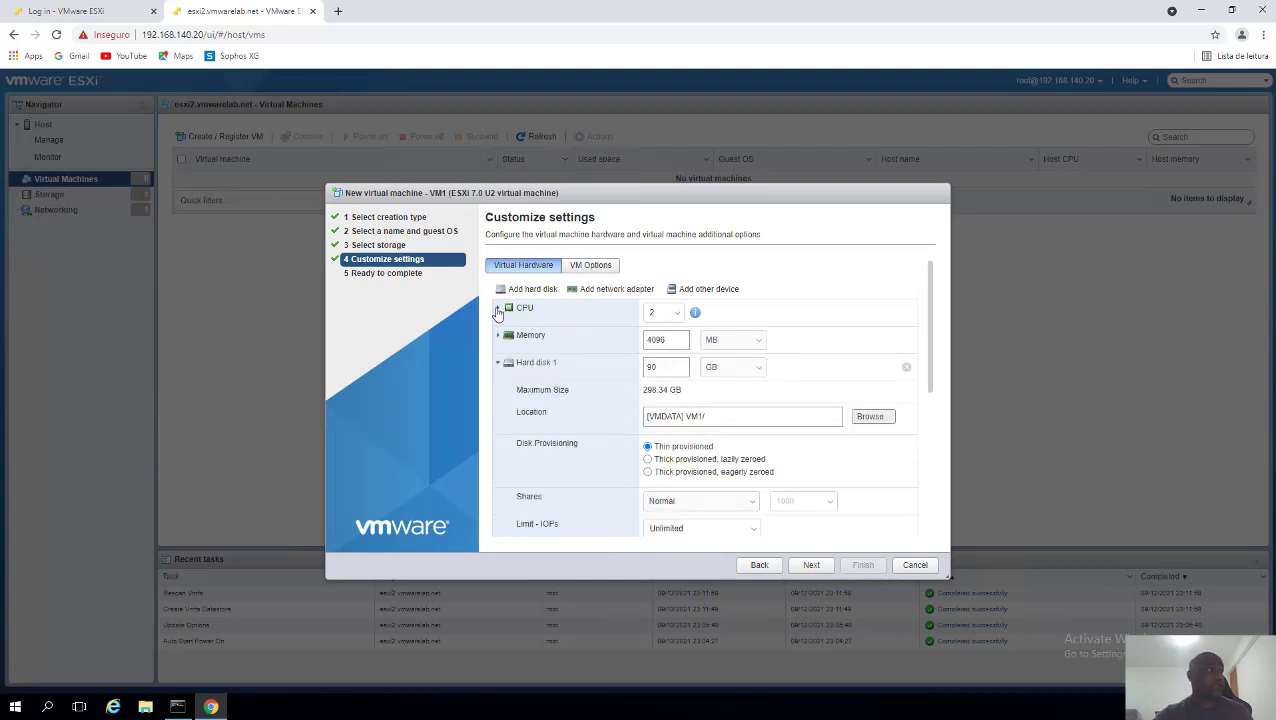
- Enable Memory Hot Plug and set VM1's memory to 4 GB
click(498, 335)
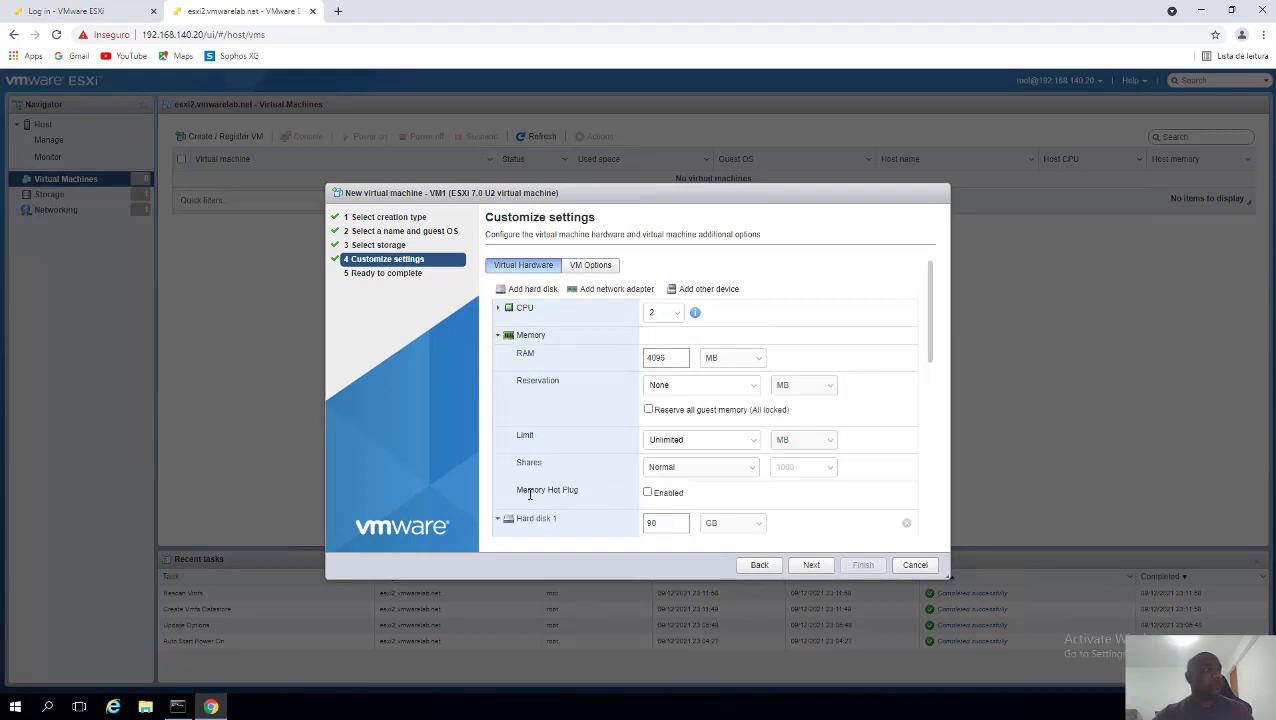
drag(530, 493, 576, 494)
click(647, 492)
drag(674, 358, 503, 362)
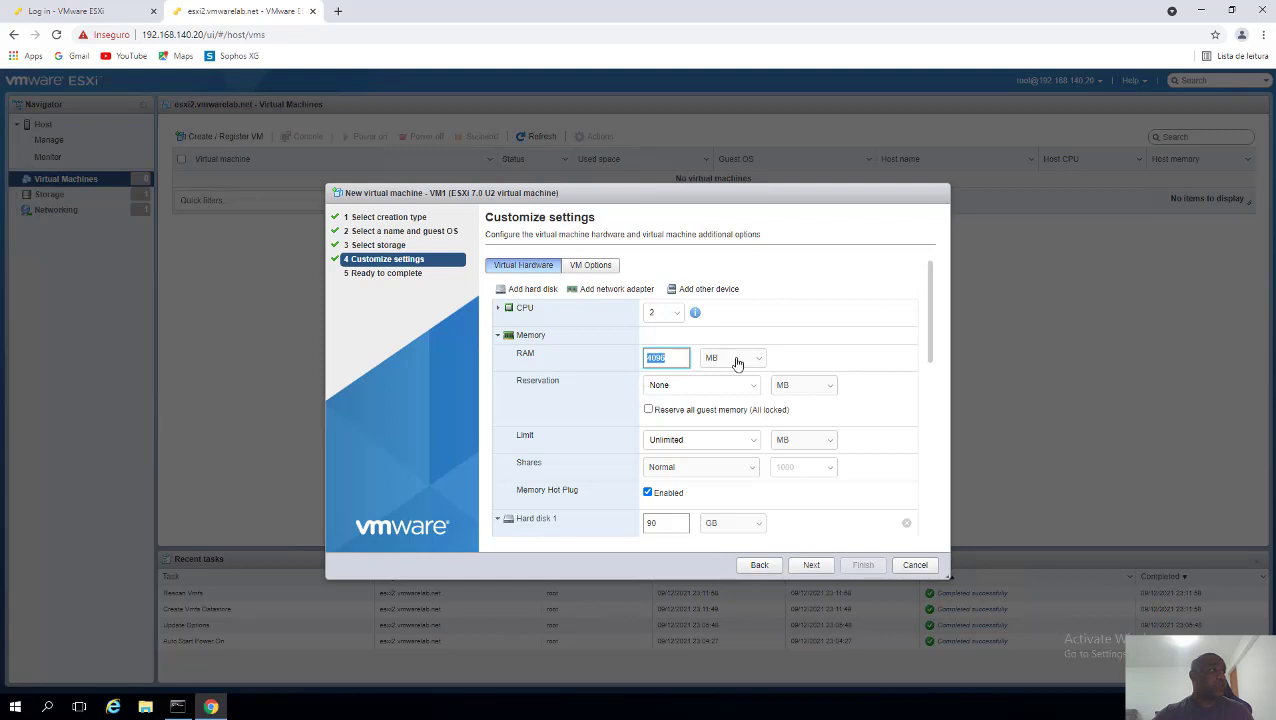
click(735, 360)
click(731, 389)
text(4)
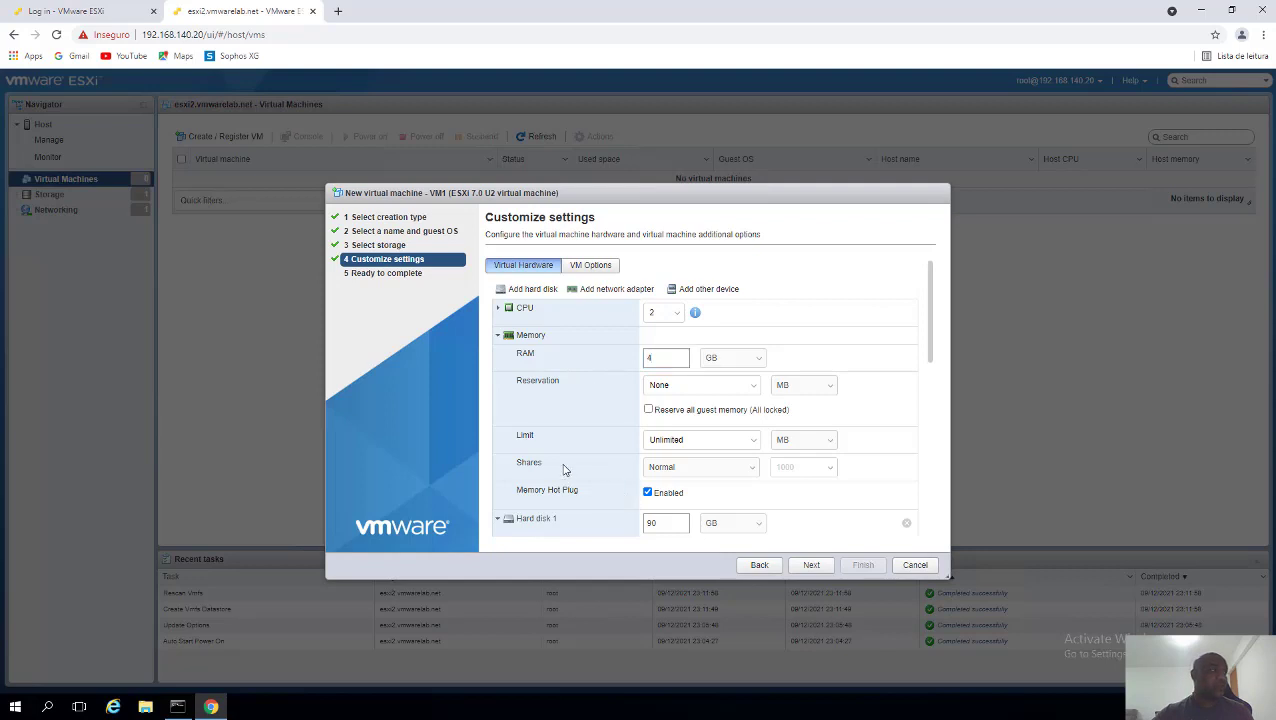
- Keep Network Adapter 1 on VM Network, set its type to VMXNET 3, and reach the final review
scroll(564, 467, down, 2)
scroll(564, 467, down, 3)
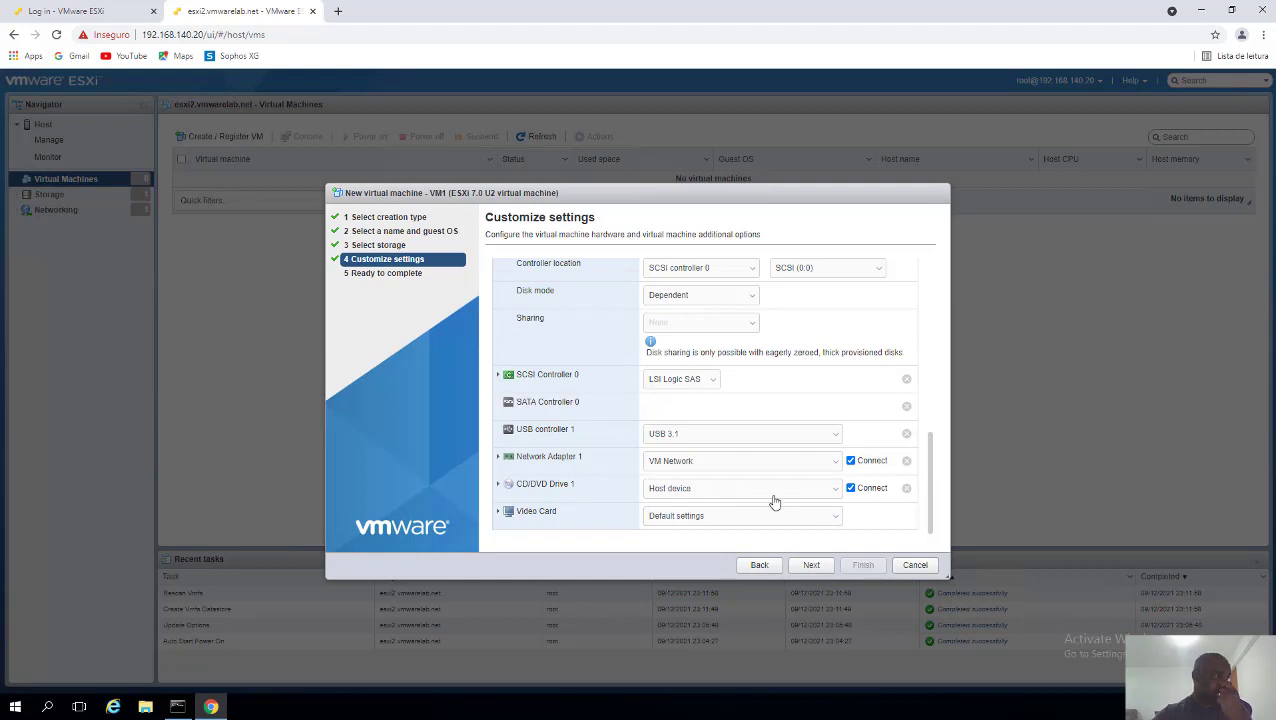
click(758, 466)
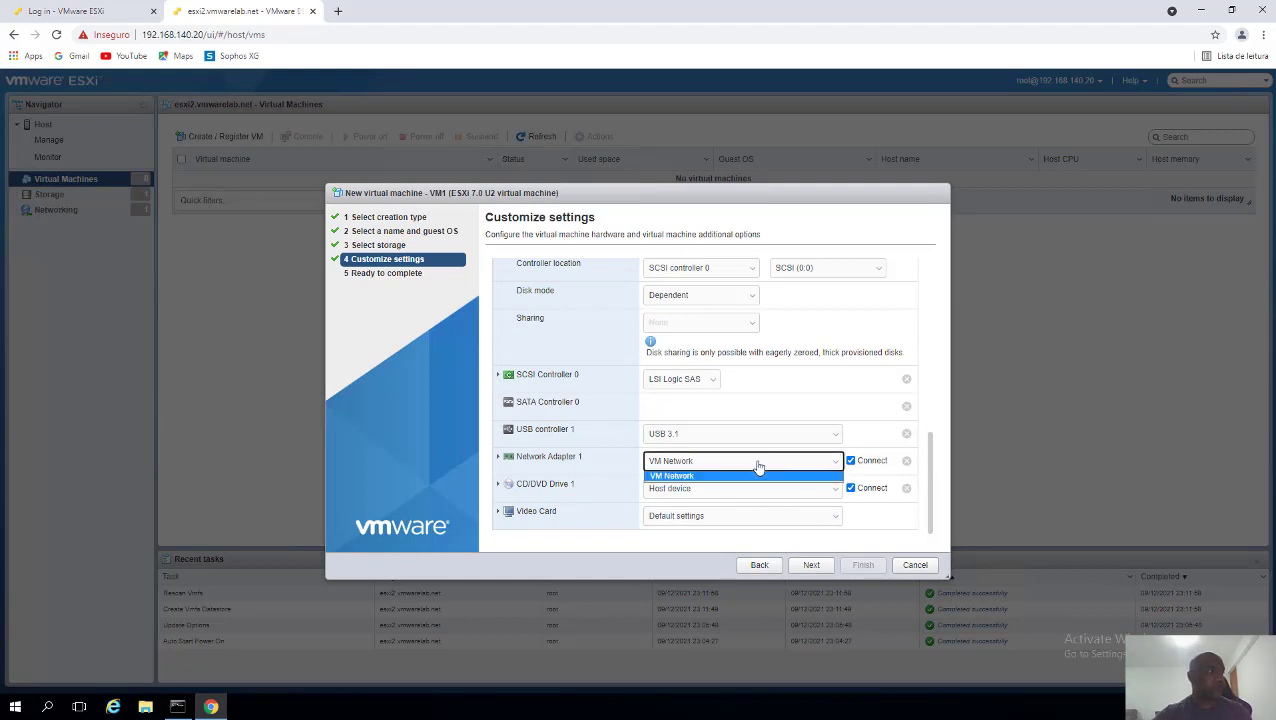
click(679, 478)
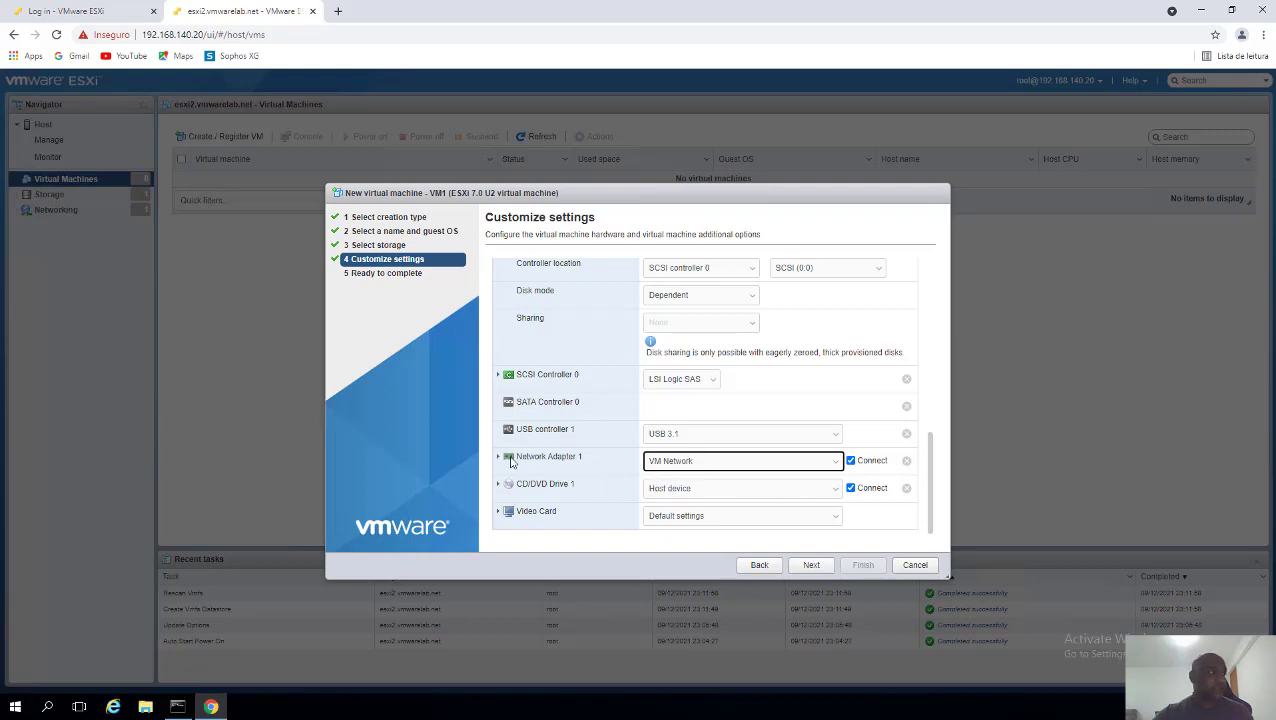
click(500, 459)
scroll(592, 480, down, 1)
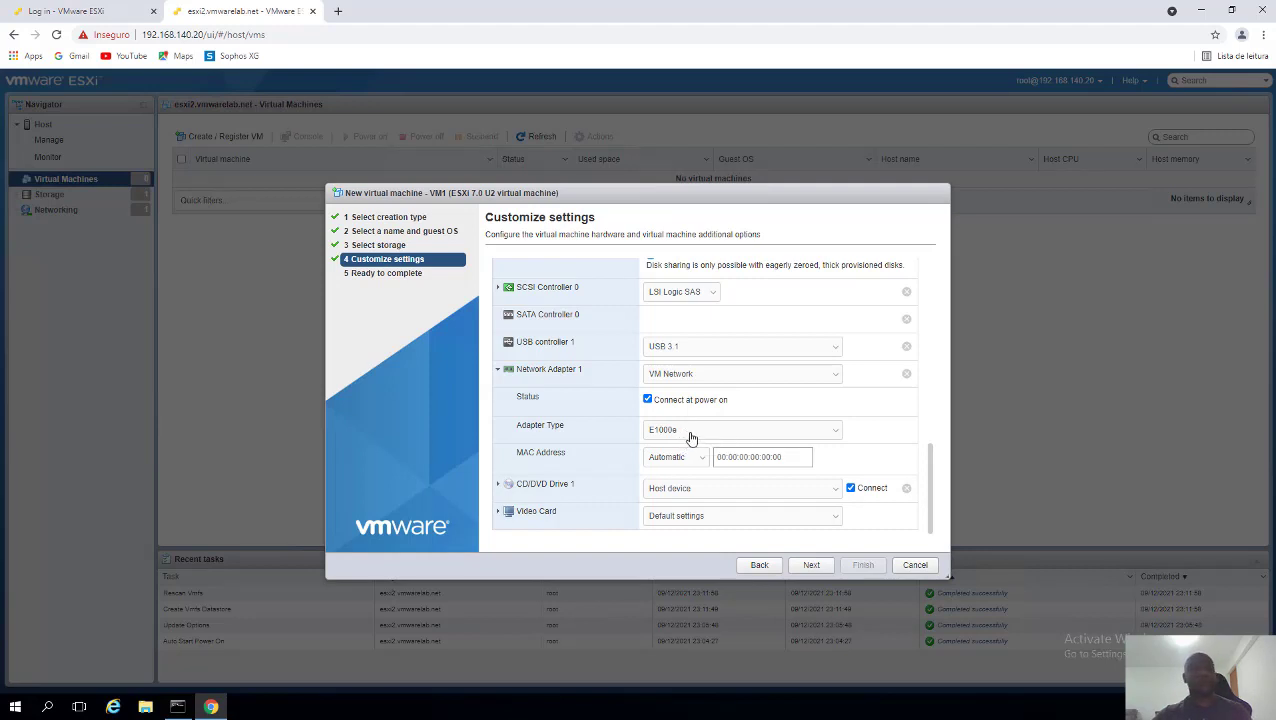
click(683, 435)
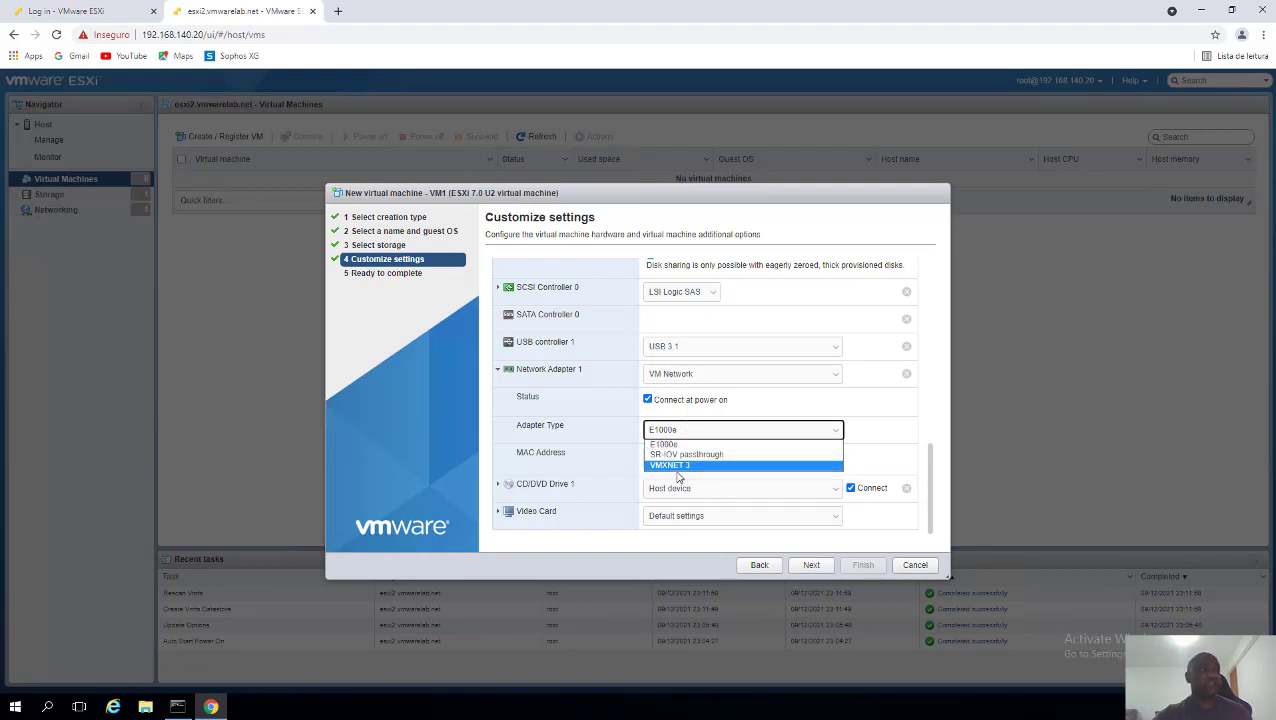
click(684, 466)
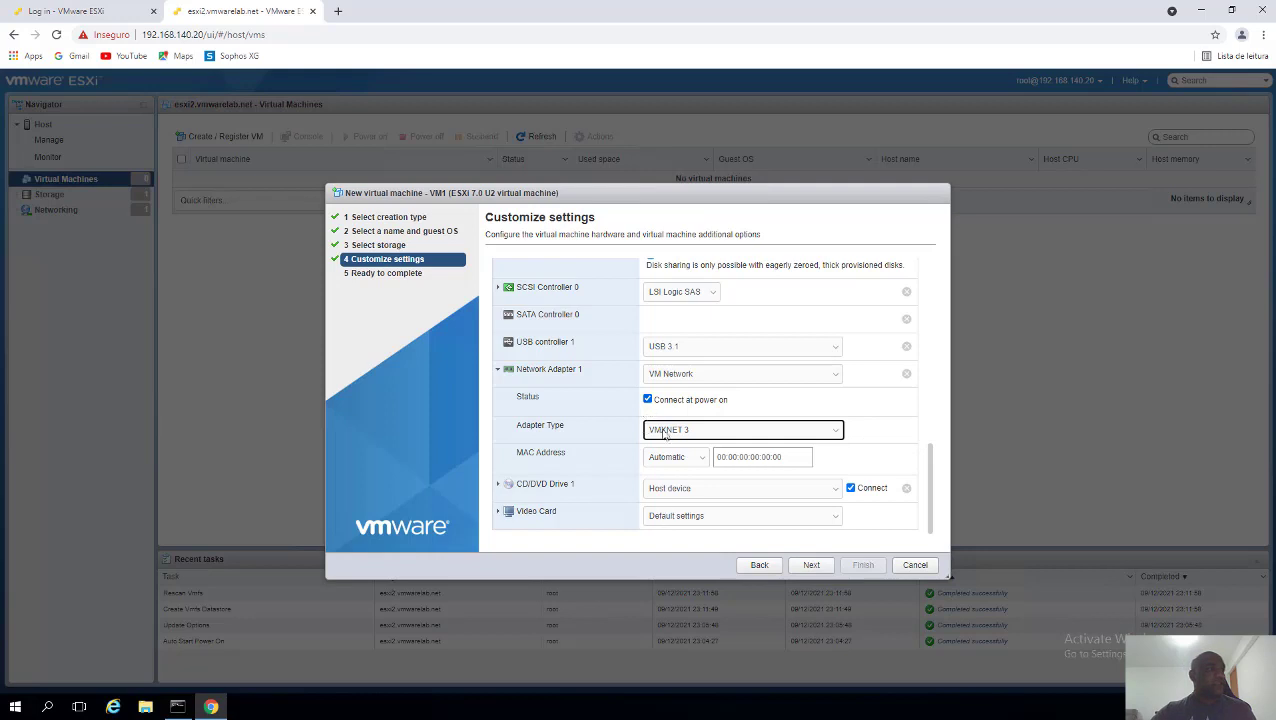
click(811, 565)
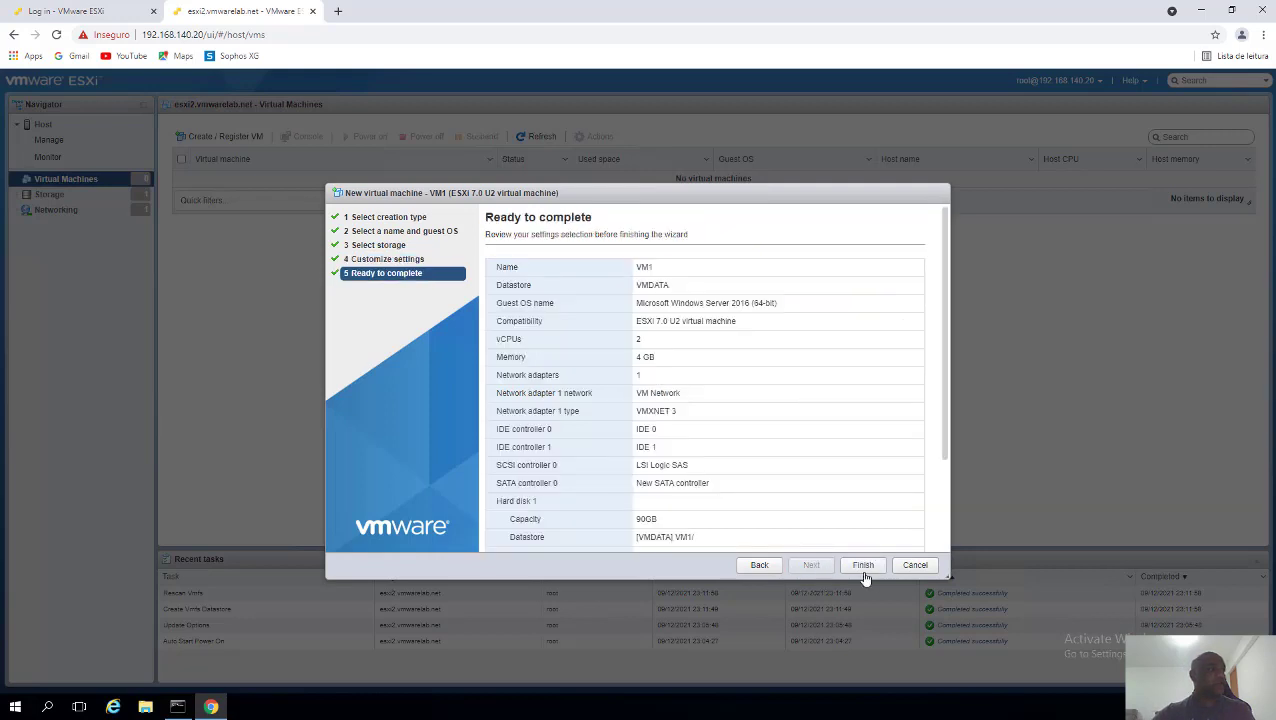
- Create VM1, then view its summary and hardware settings without changing anything
click(863, 566)
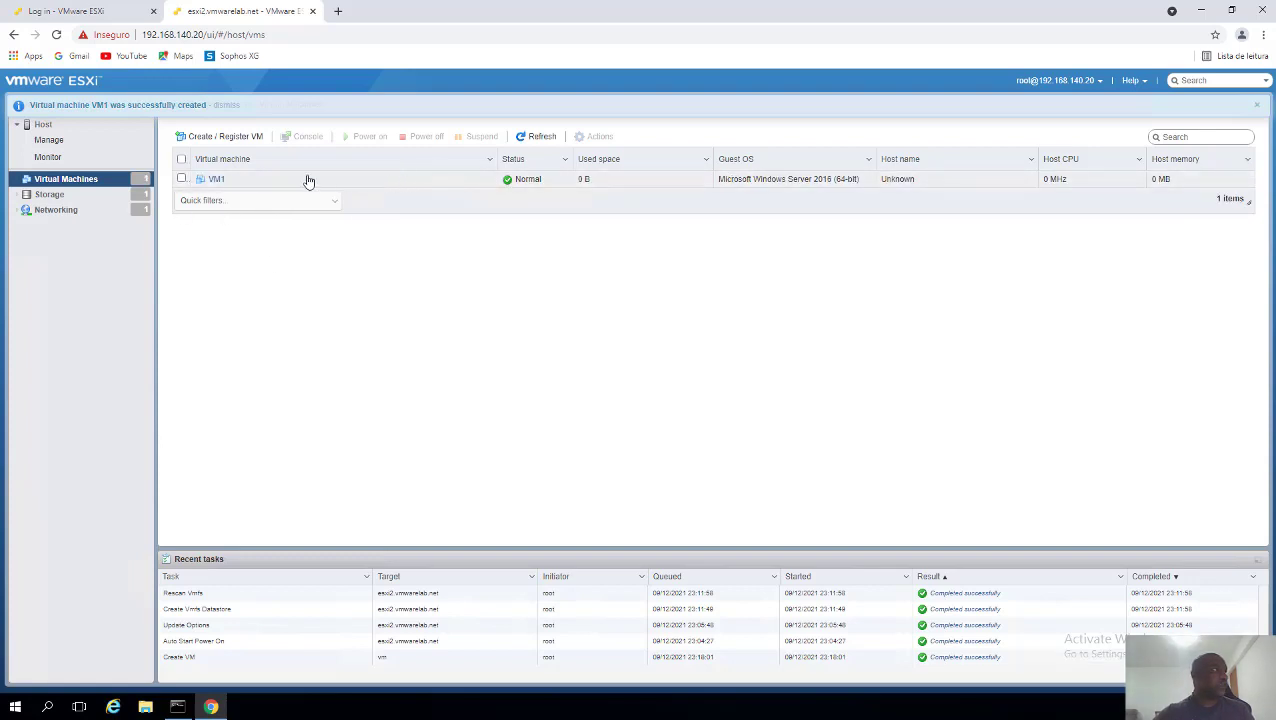
click(216, 186)
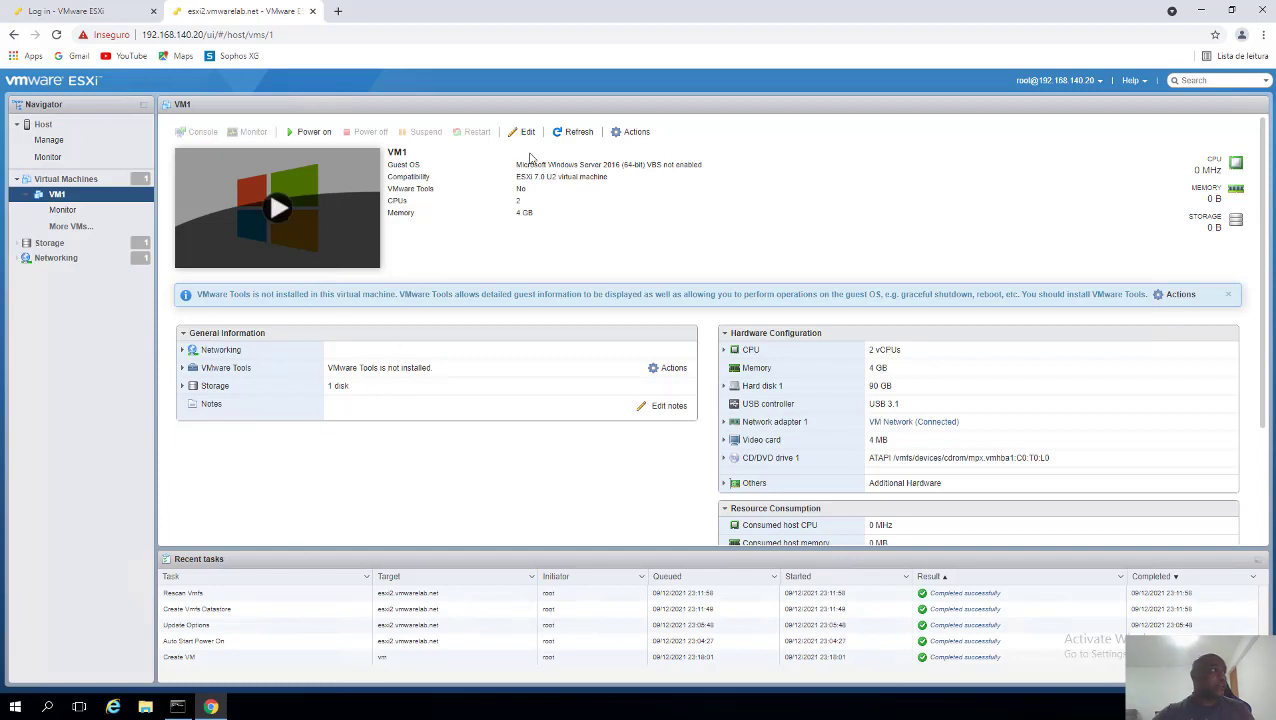
click(527, 132)
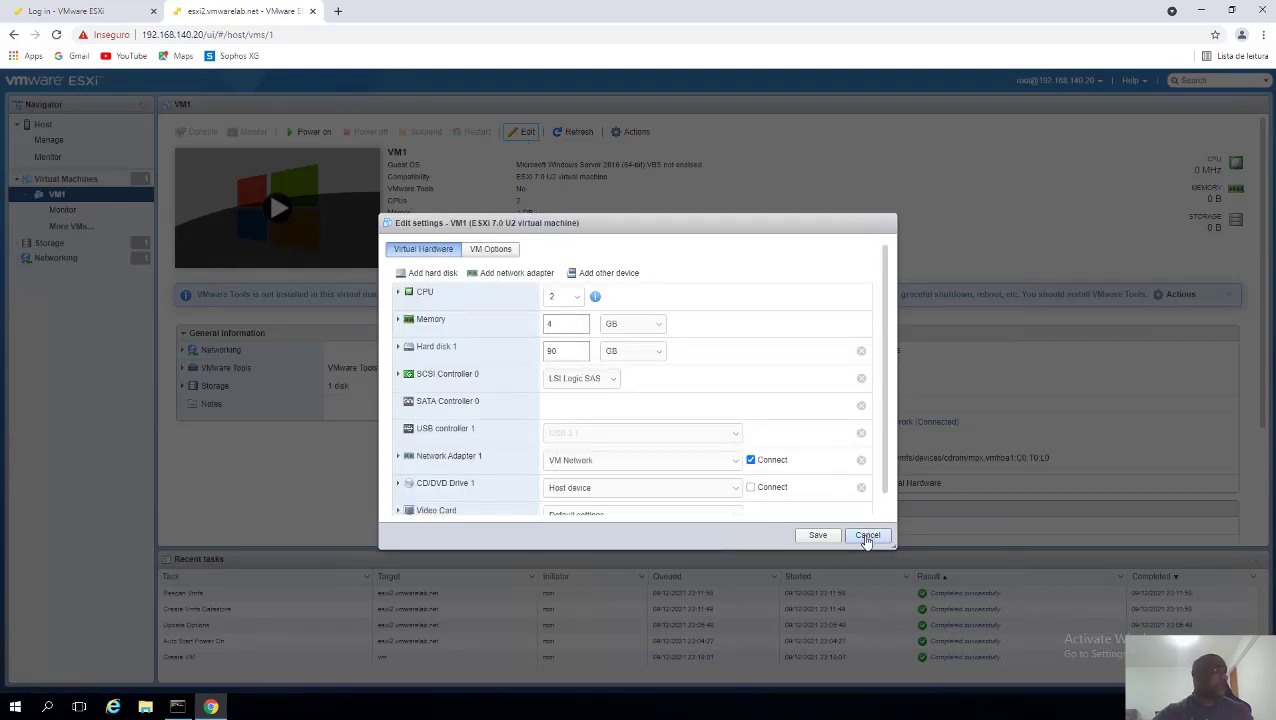
click(867, 537)
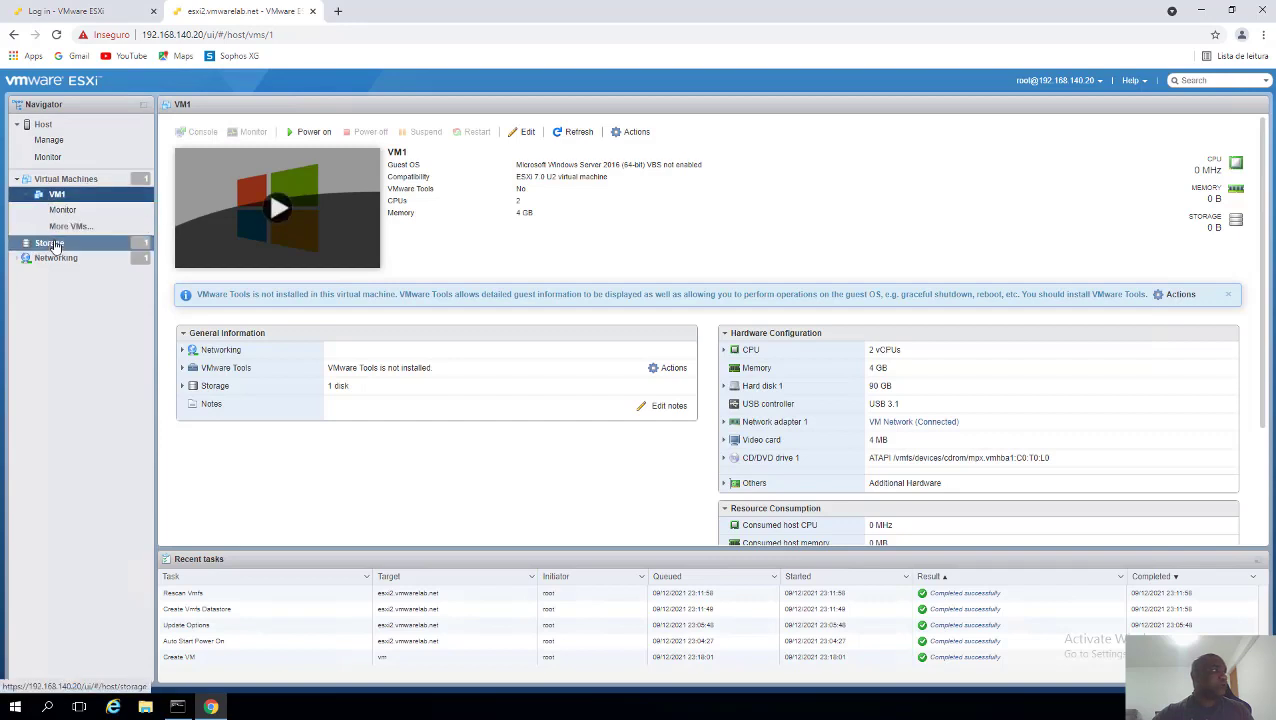
- Create an ISO folder on the VMDATA datastore using the datastore browser
click(53, 245)
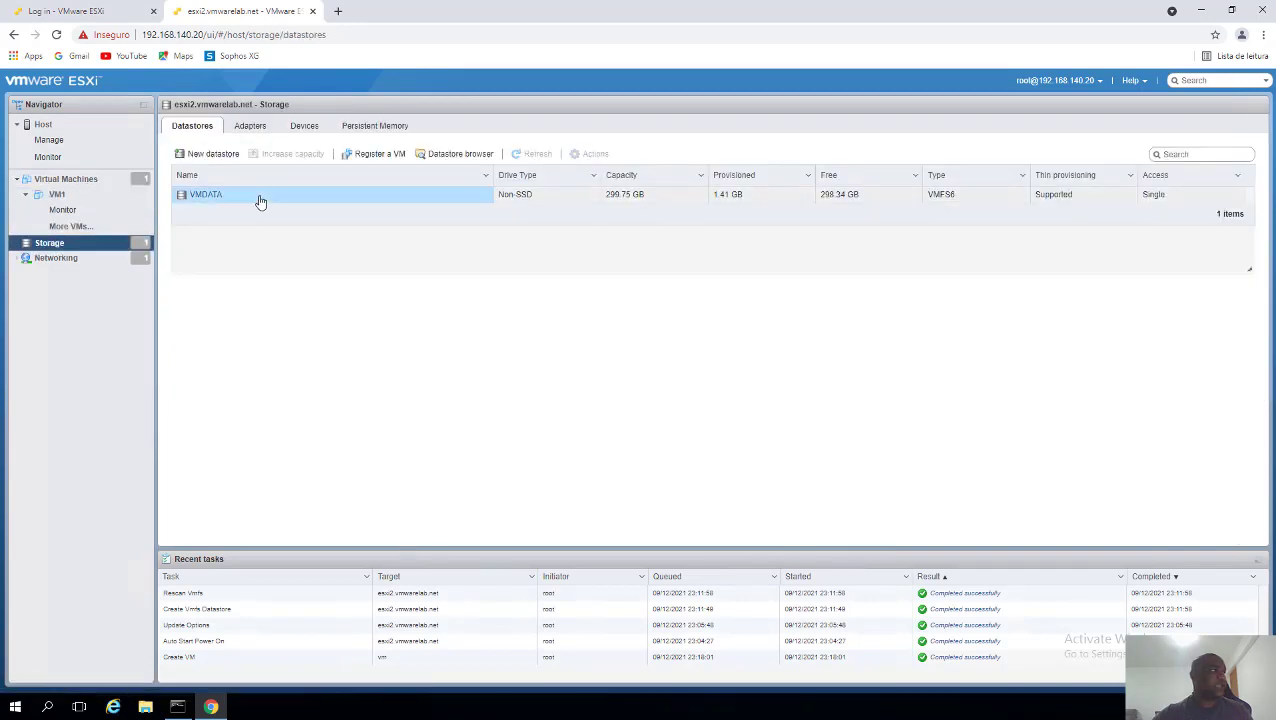
click(260, 200)
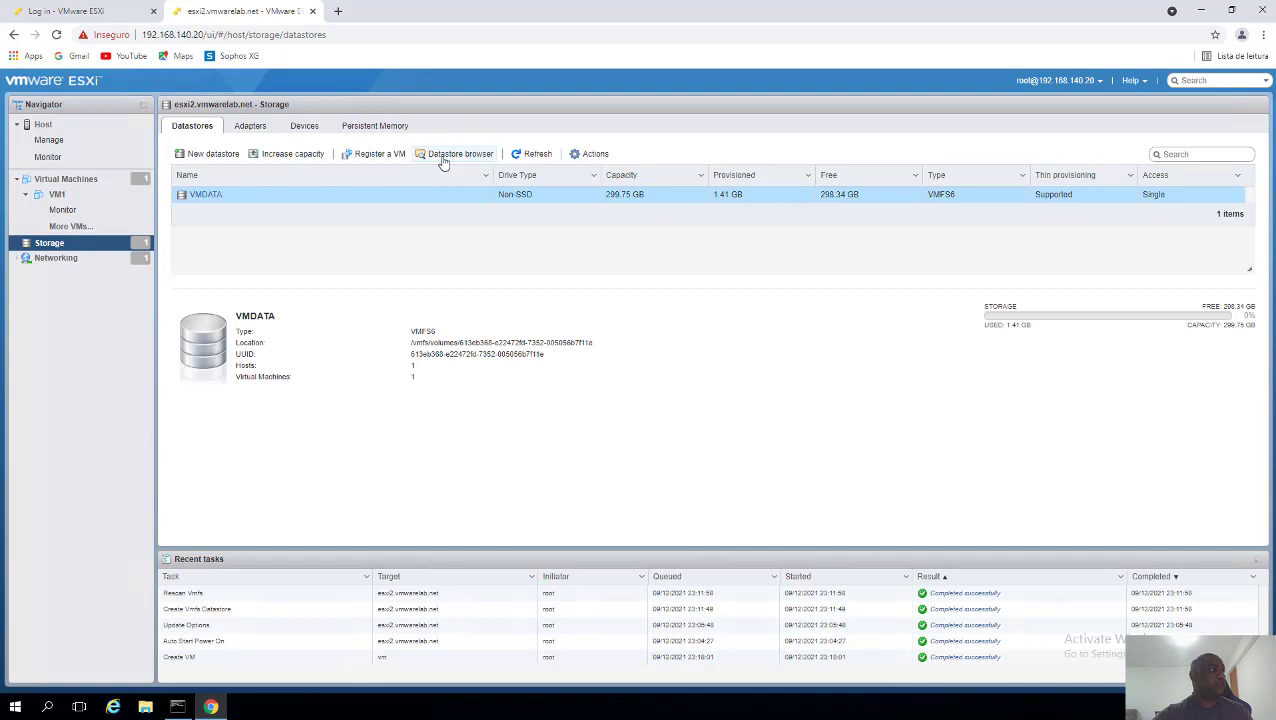
click(443, 160)
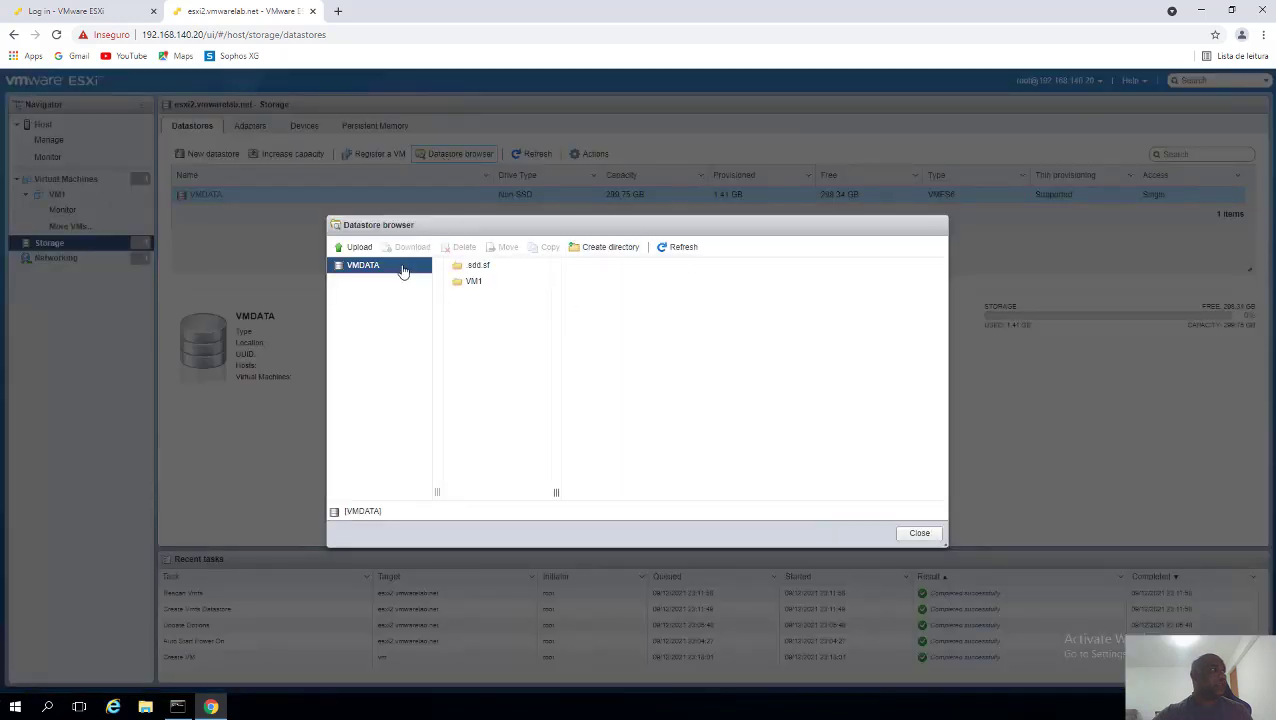
click(607, 249)
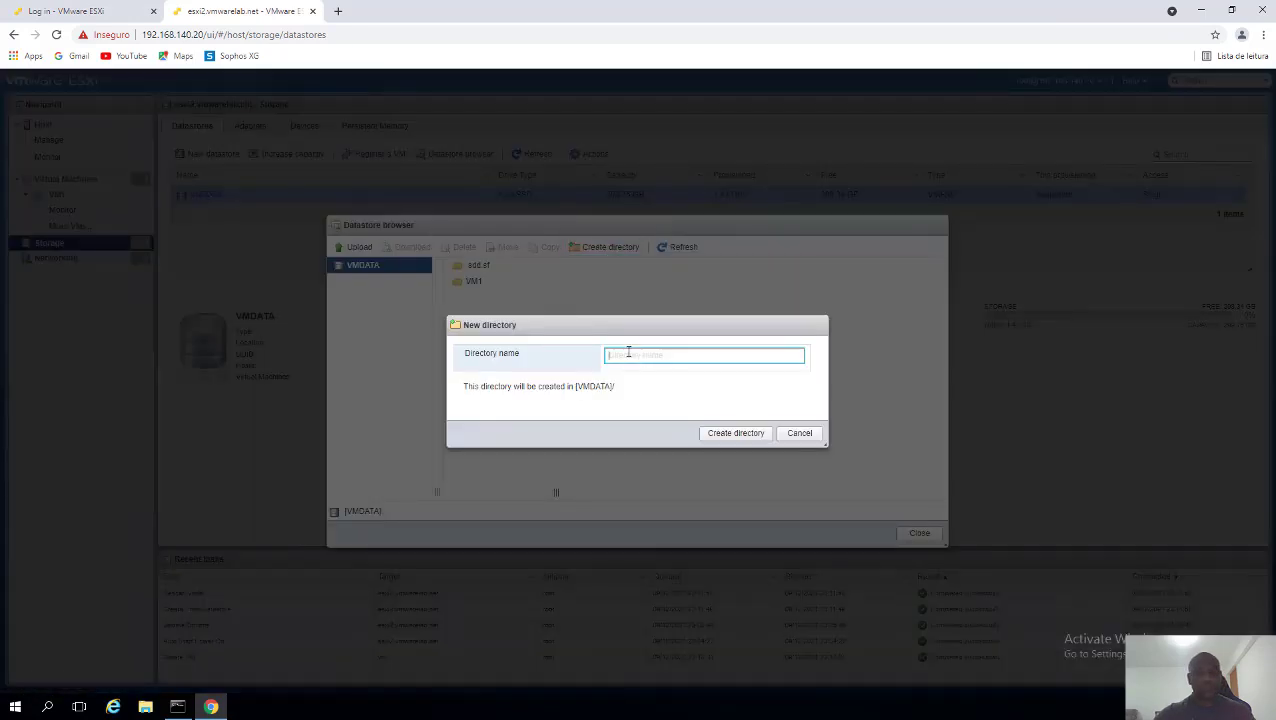
text(S)
key(BackSpace)
key(BackSpace)
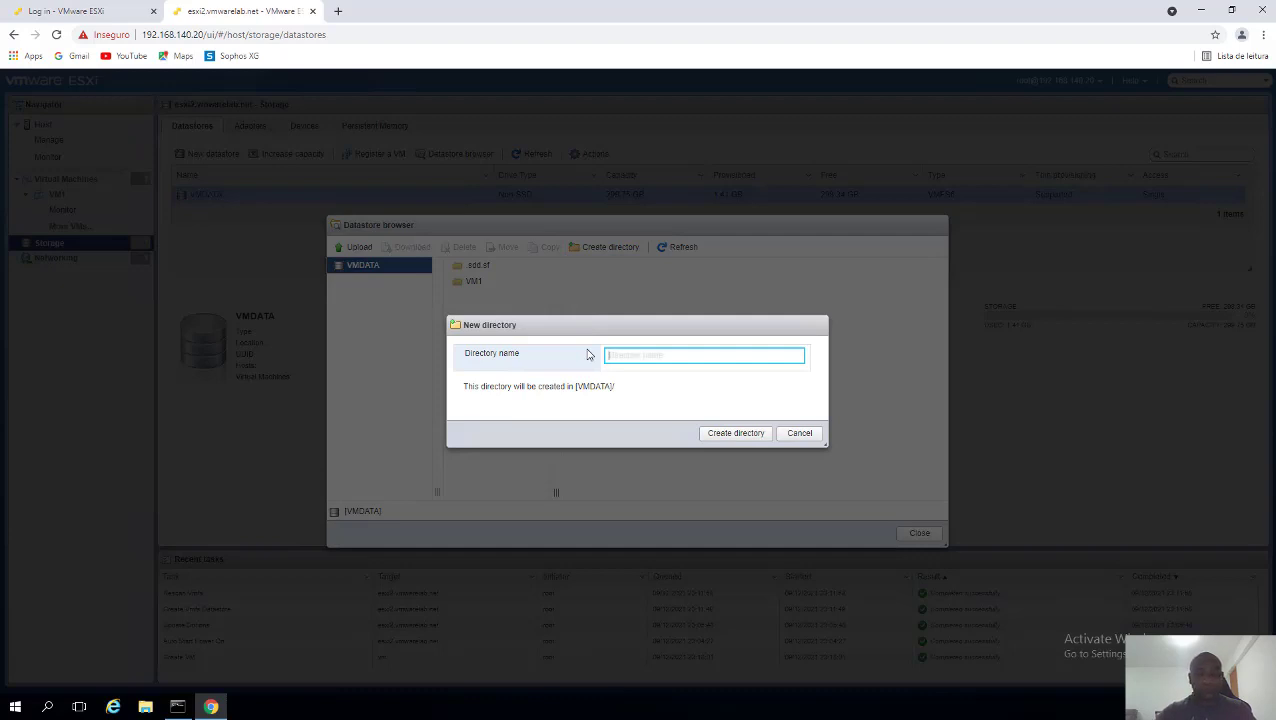
text(I)
click(736, 434)
- Check the empty ISO folder, close the browser and return to VM1
click(477, 284)
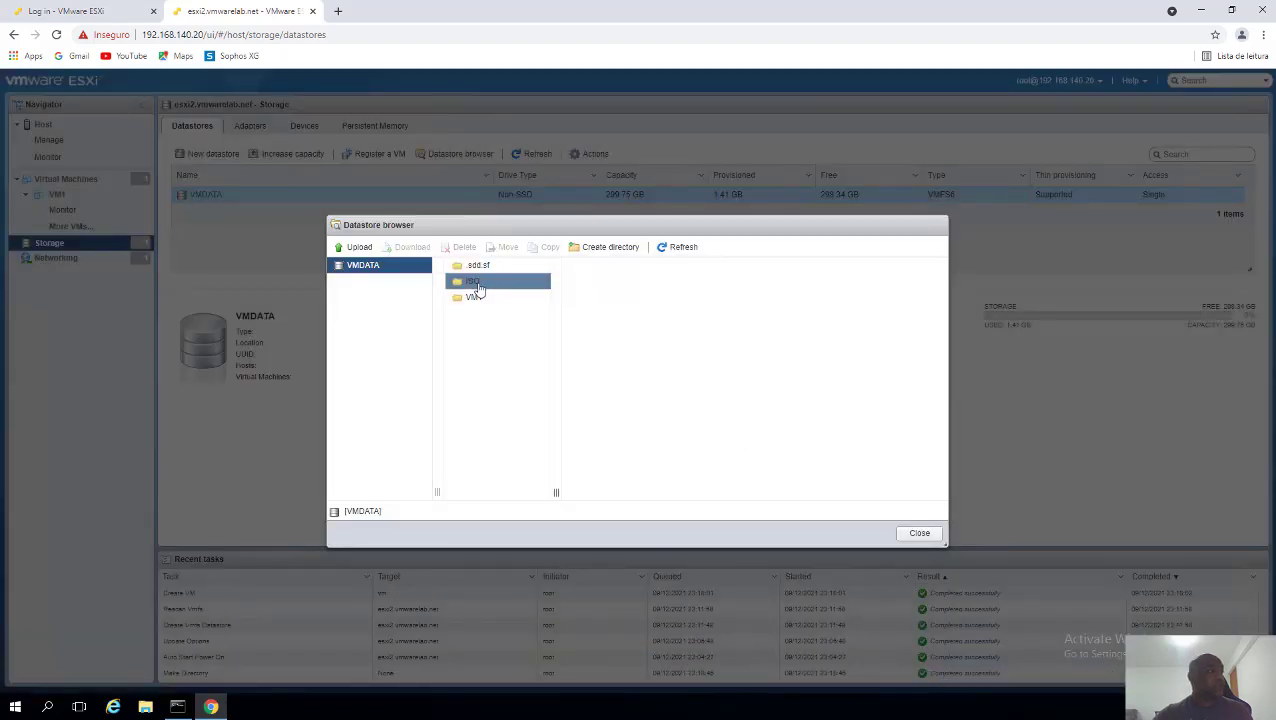
click(477, 285)
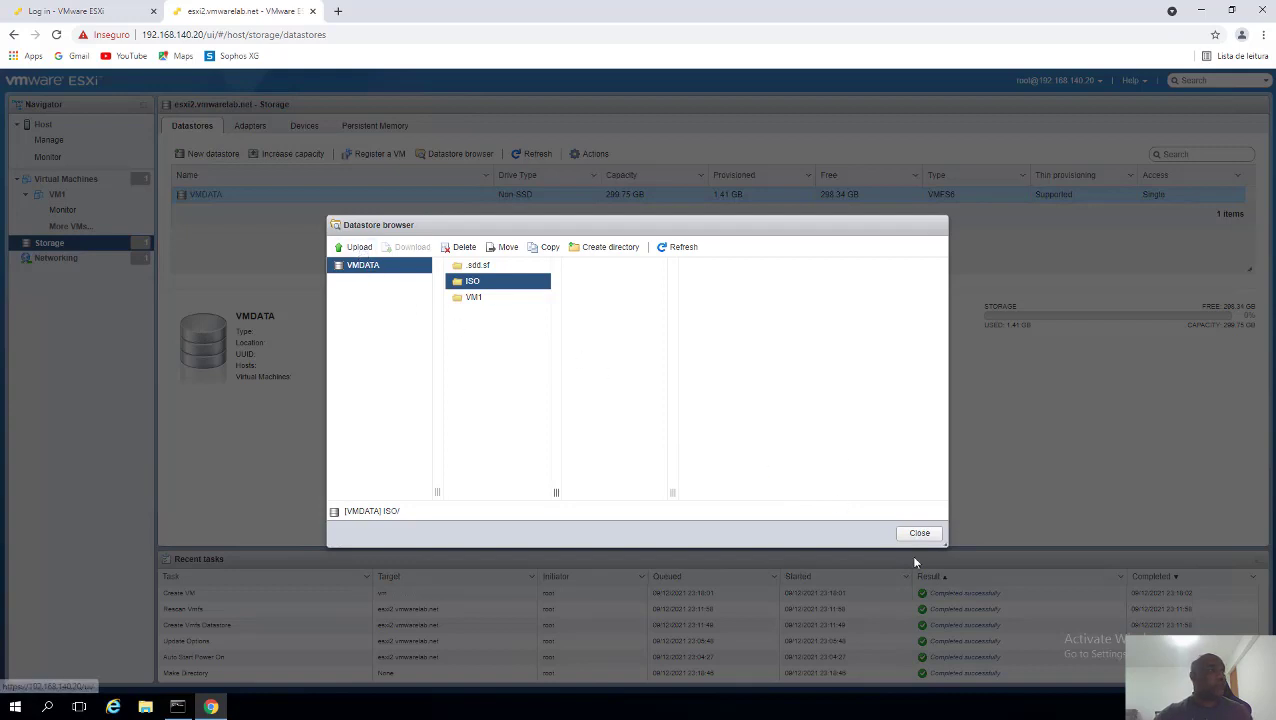
click(912, 537)
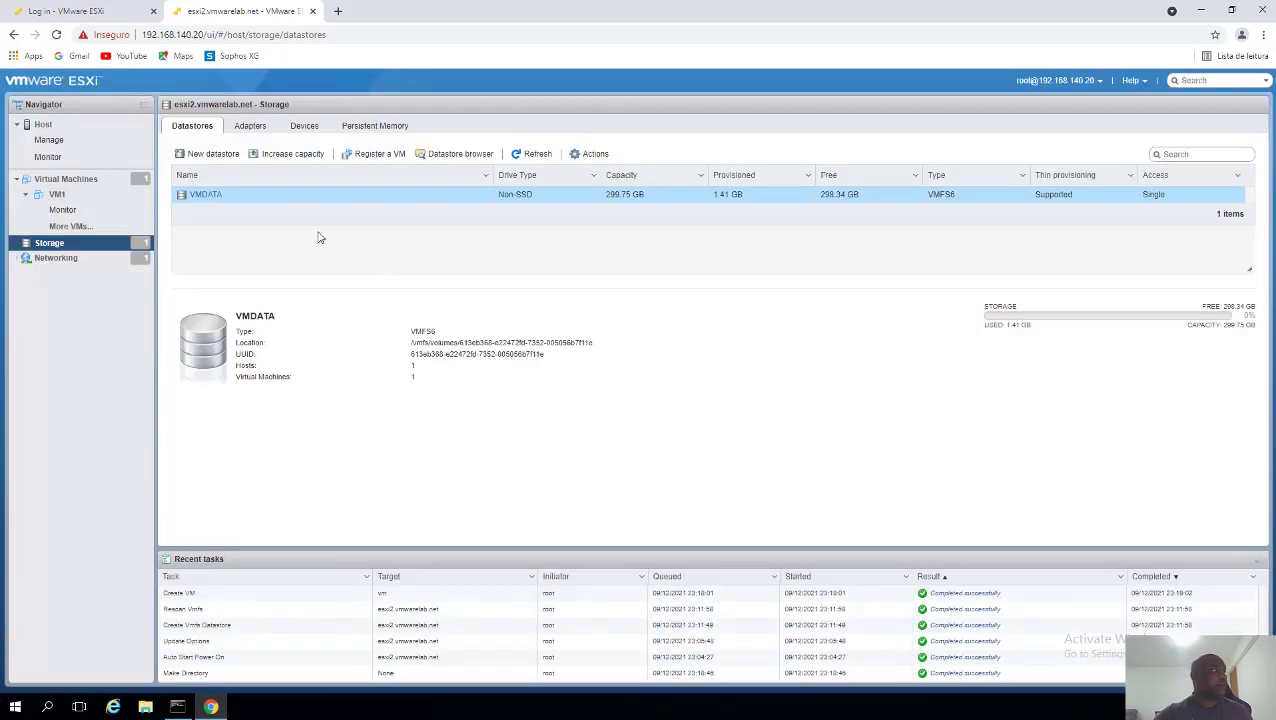
click(70, 194)
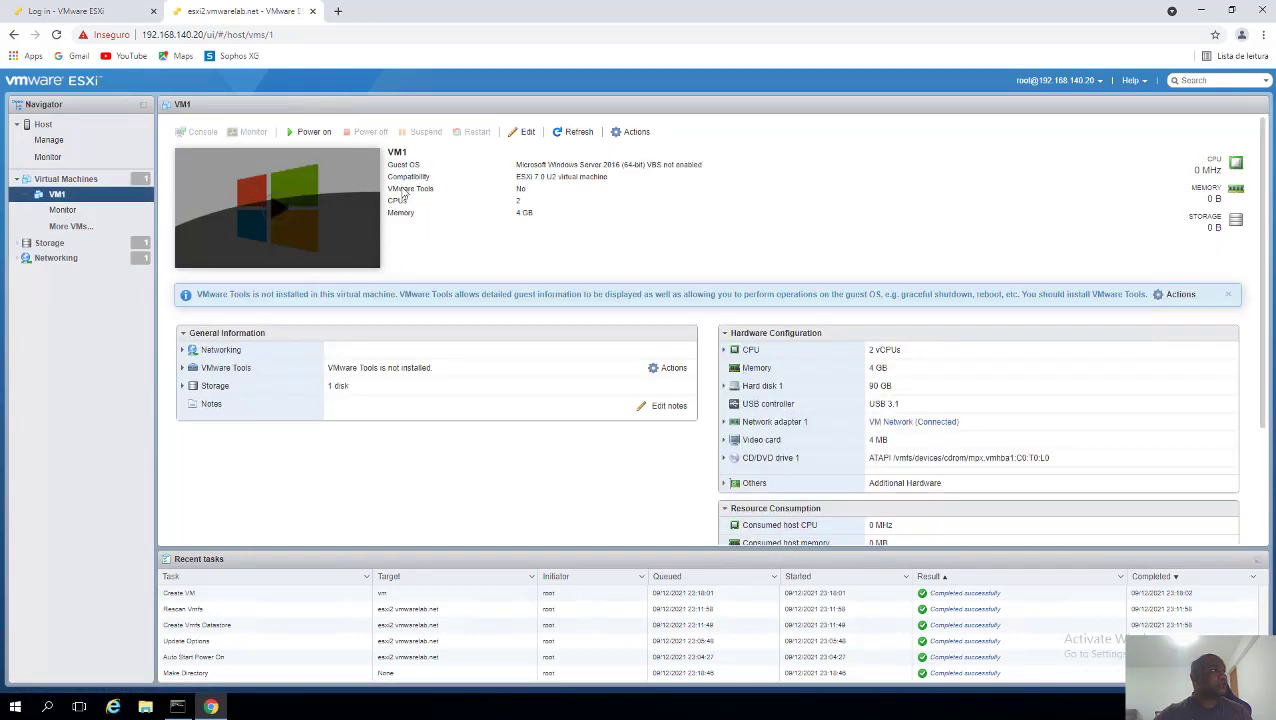
click(519, 133)
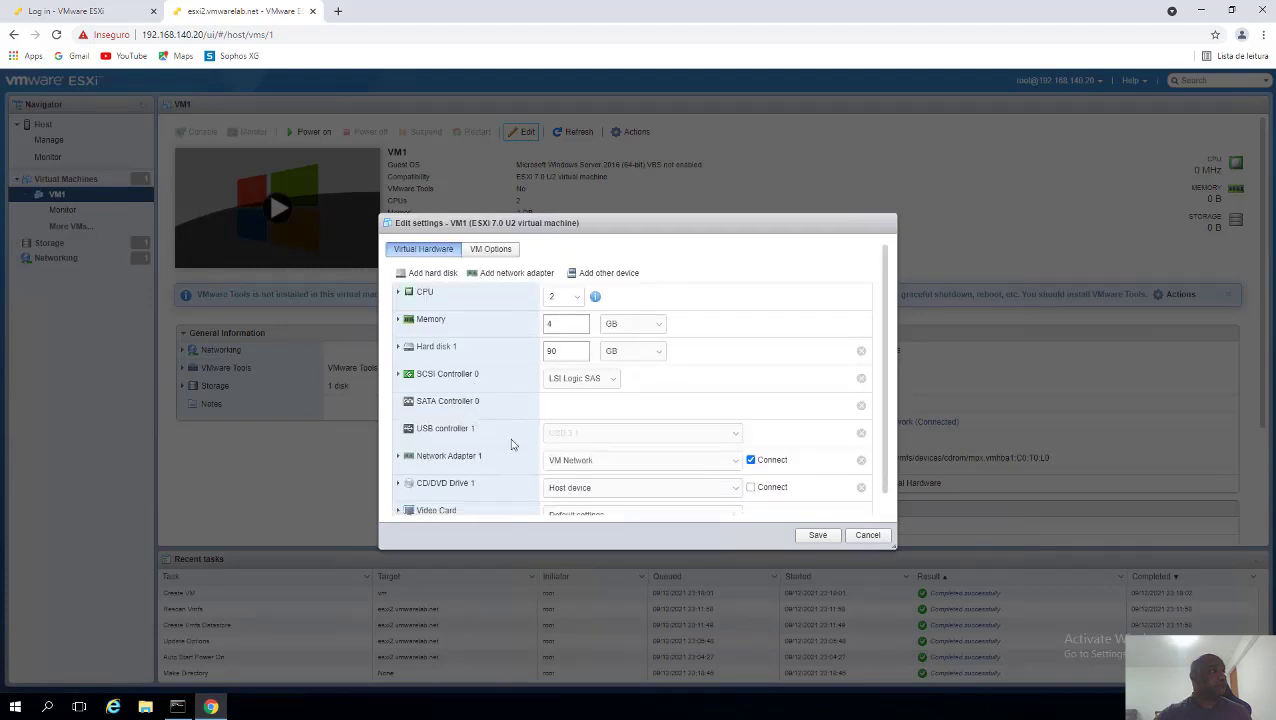
scroll(632, 445, down, 1)
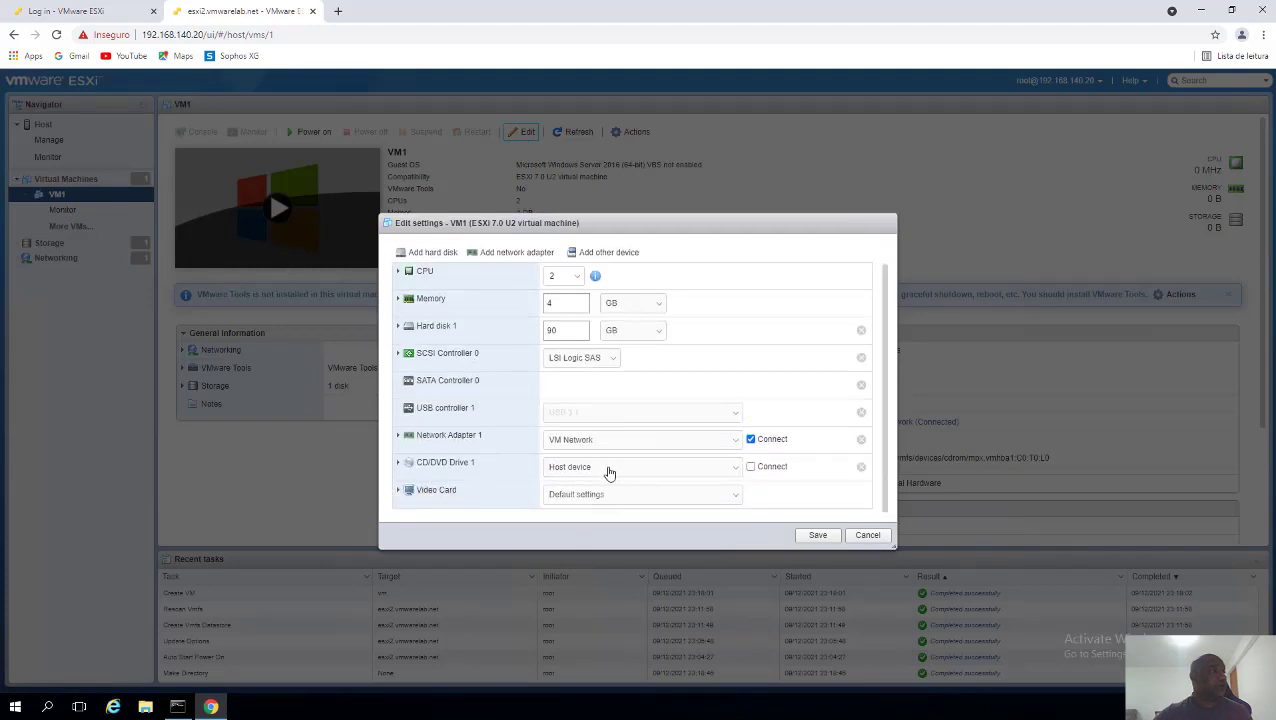
click(607, 469)
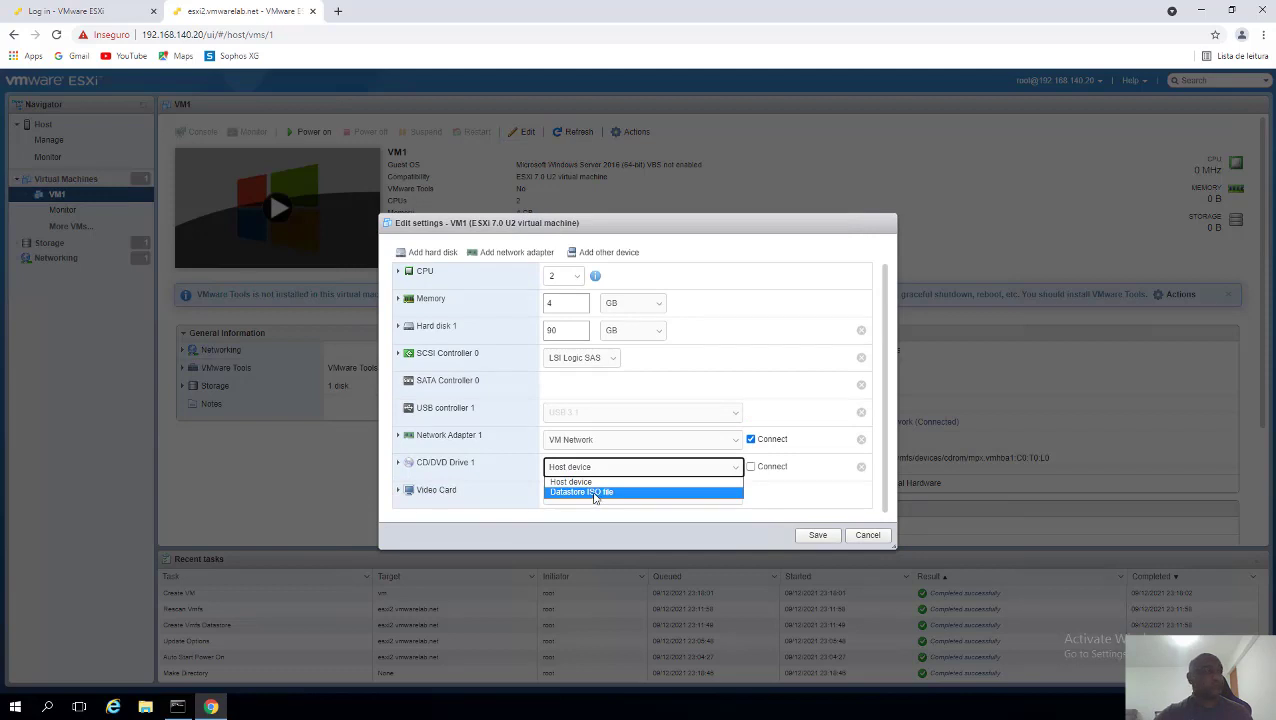
click(595, 493)
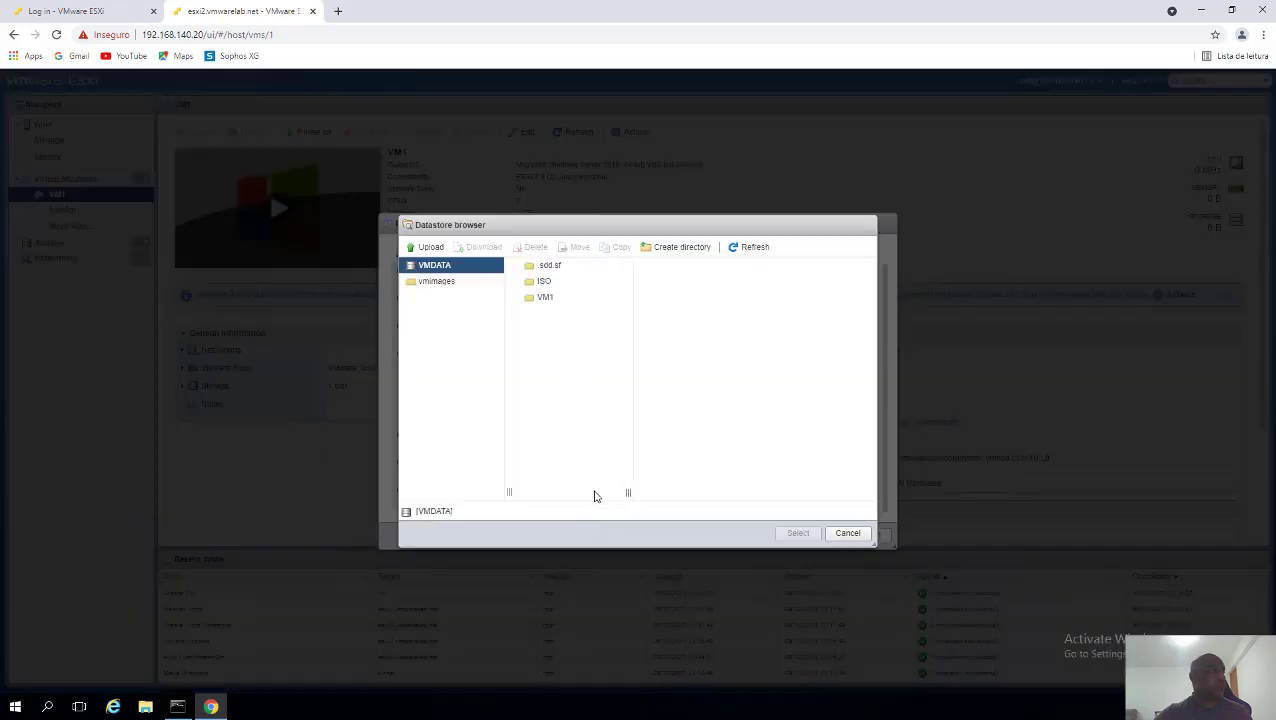
click(548, 283)
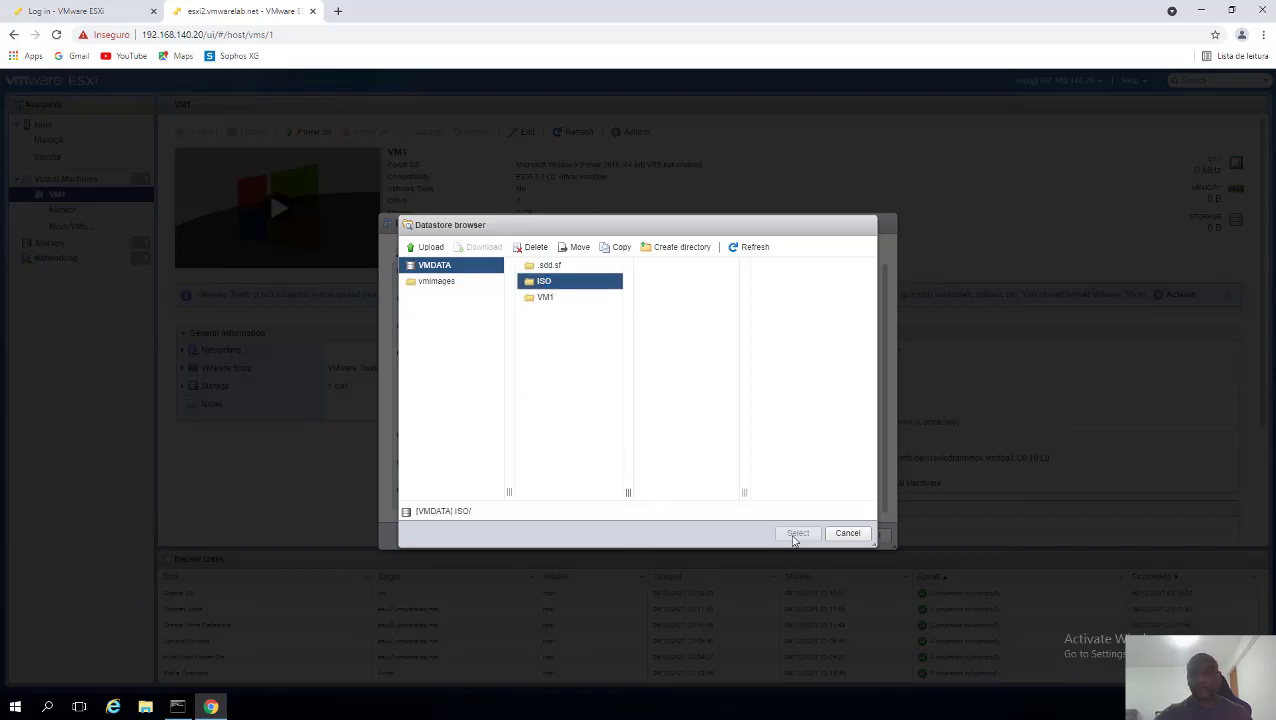
key(ctrl+a)
click(838, 535)
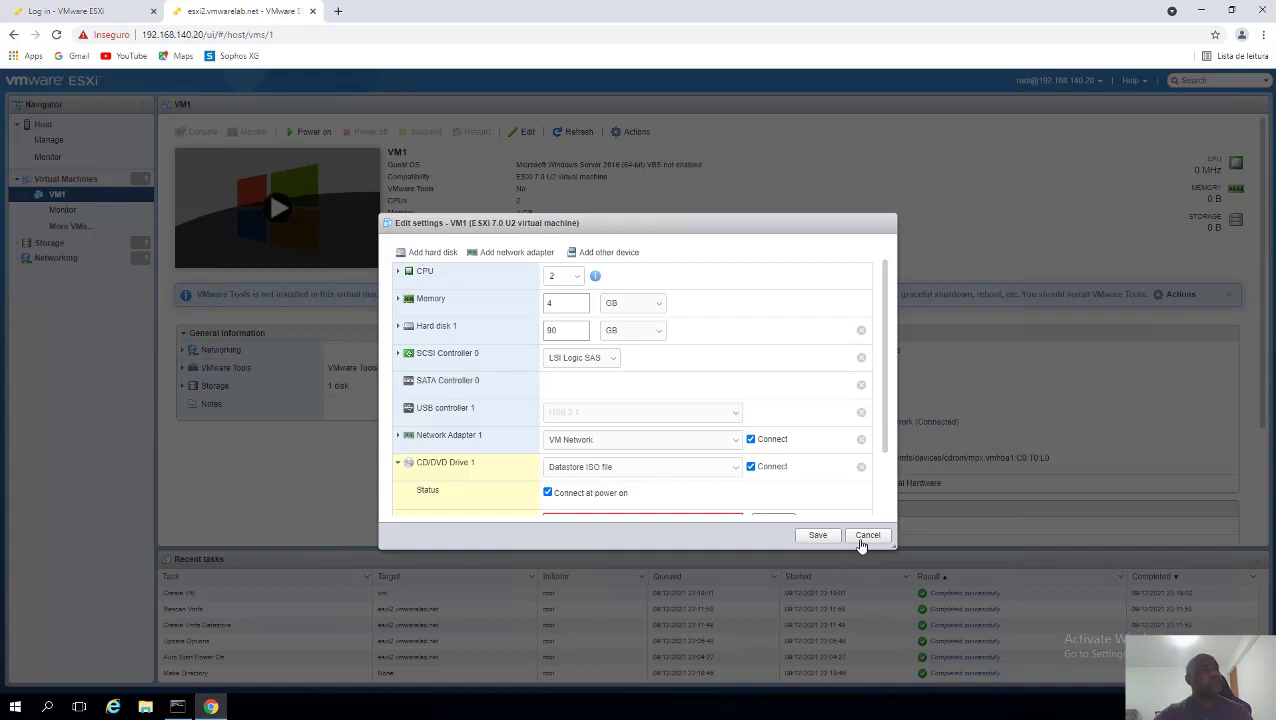
click(865, 538)
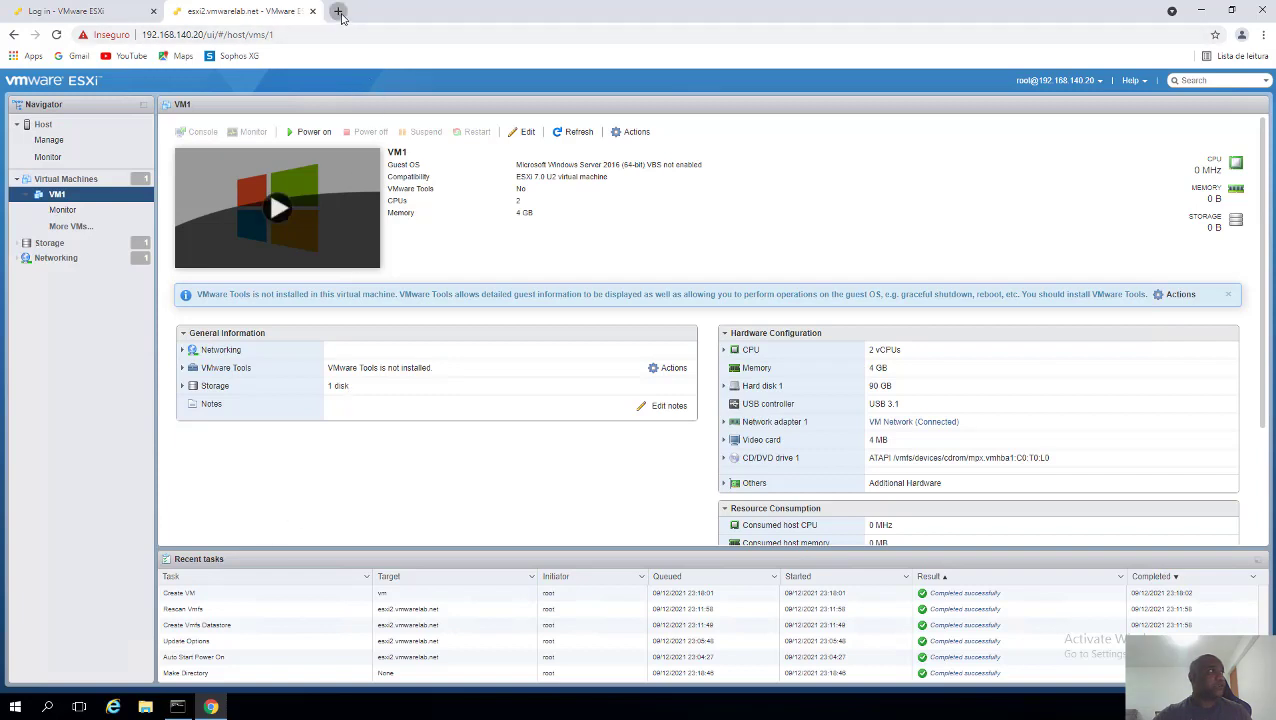
- Search Google for 'vmrc' in a new tab and open VMware KB article 2091284 on the Remote Console
click(340, 14)
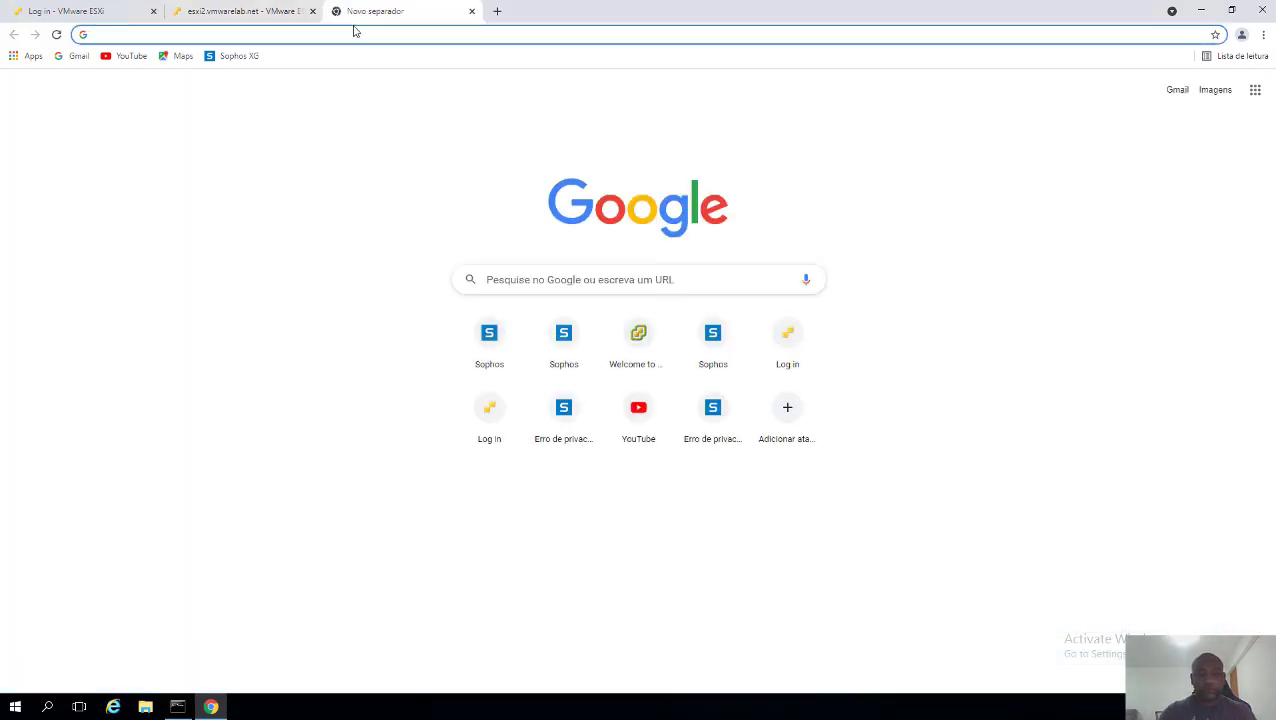
text(vmrc)
key(Return)
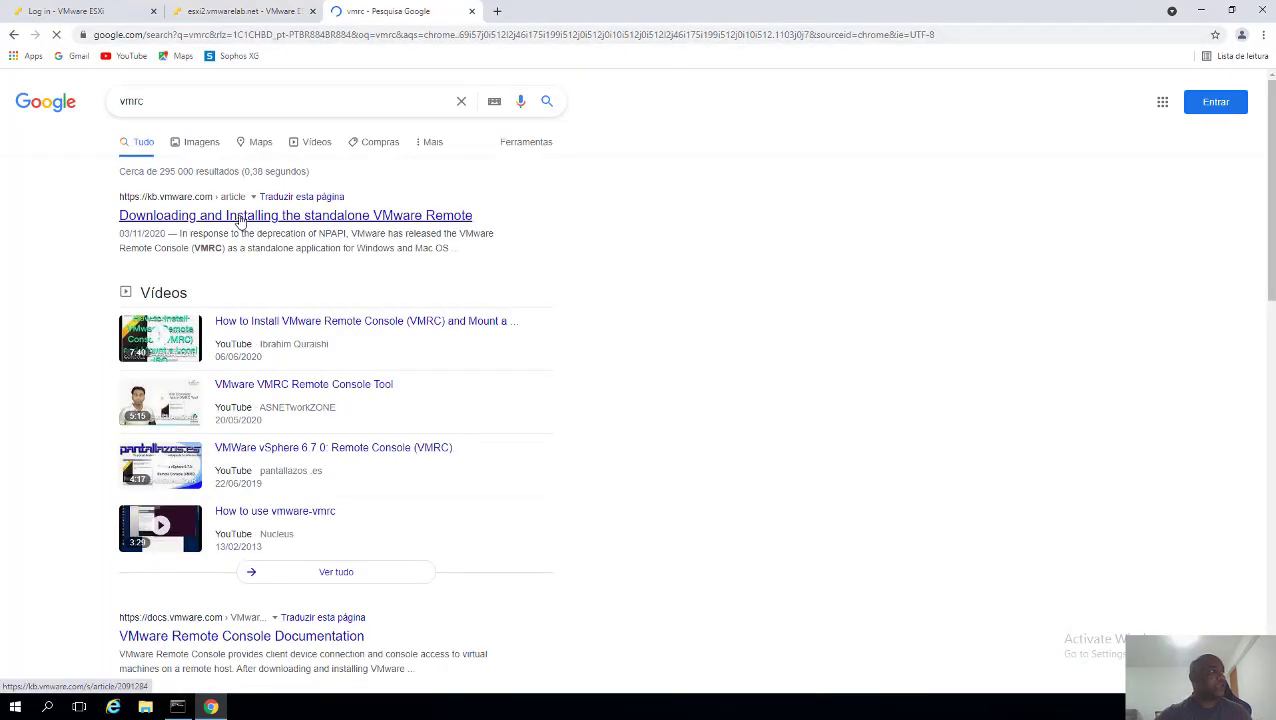
click(240, 219)
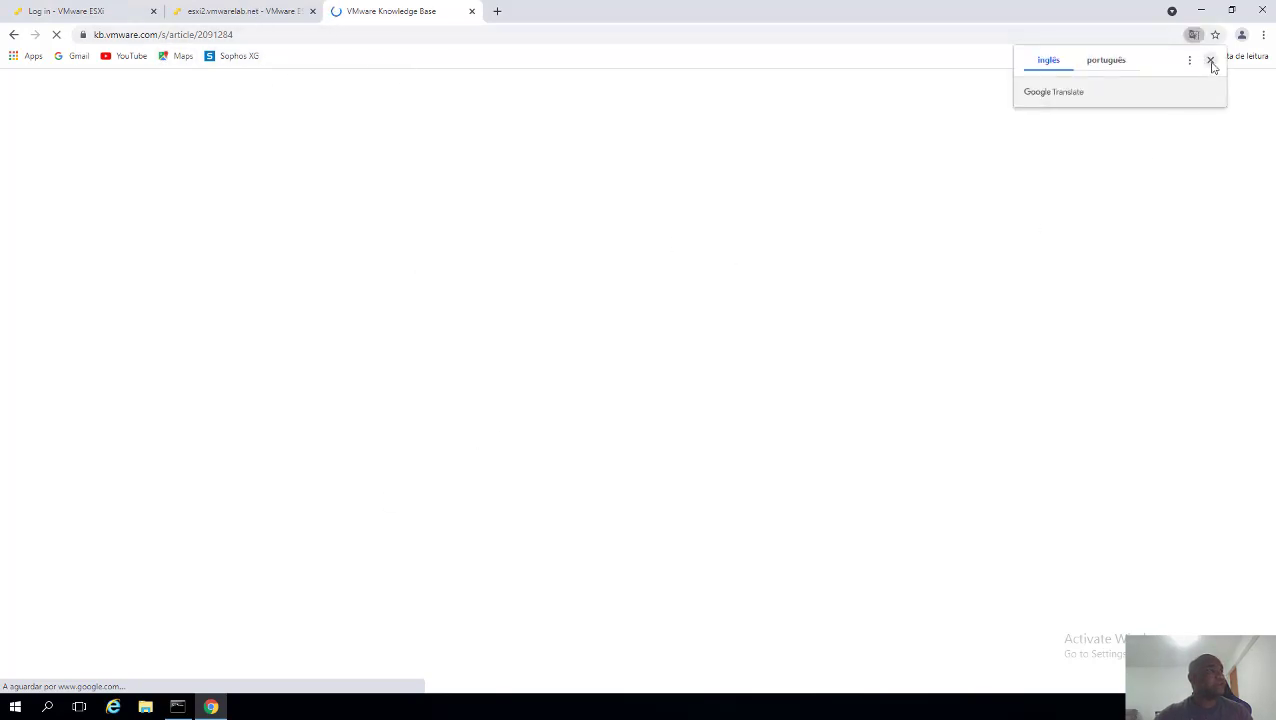
click(1210, 61)
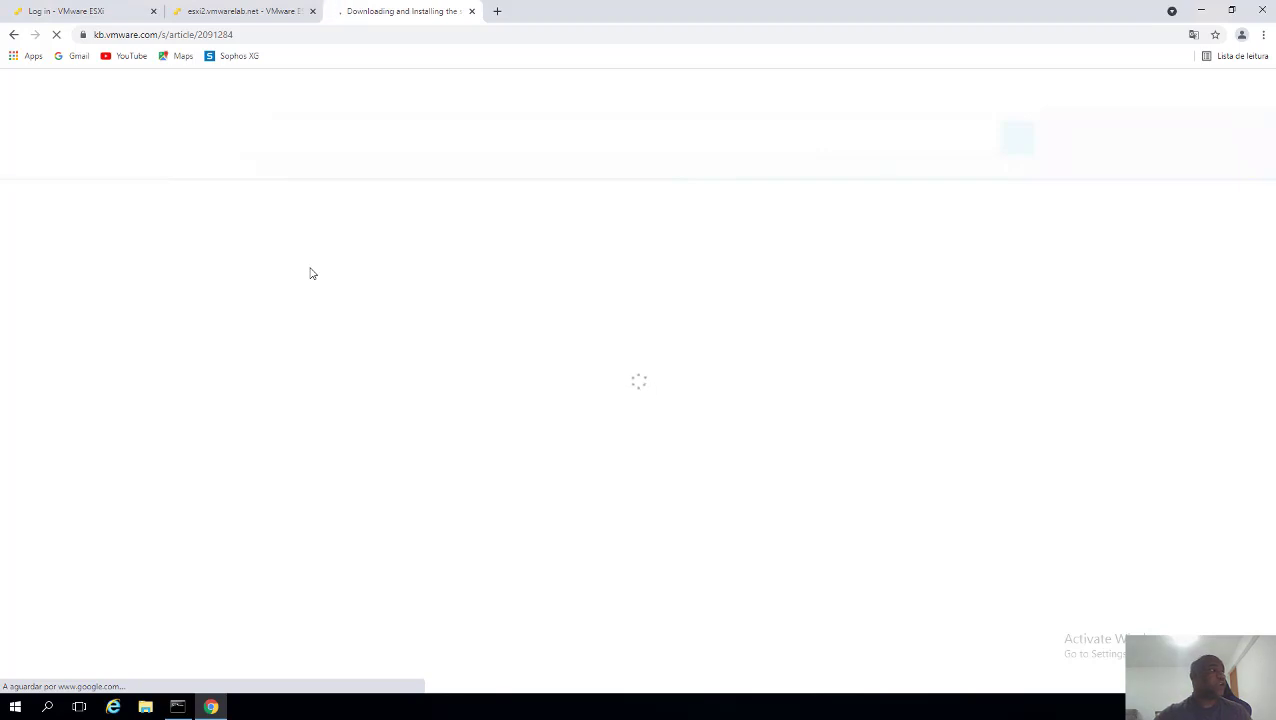
click(248, 14)
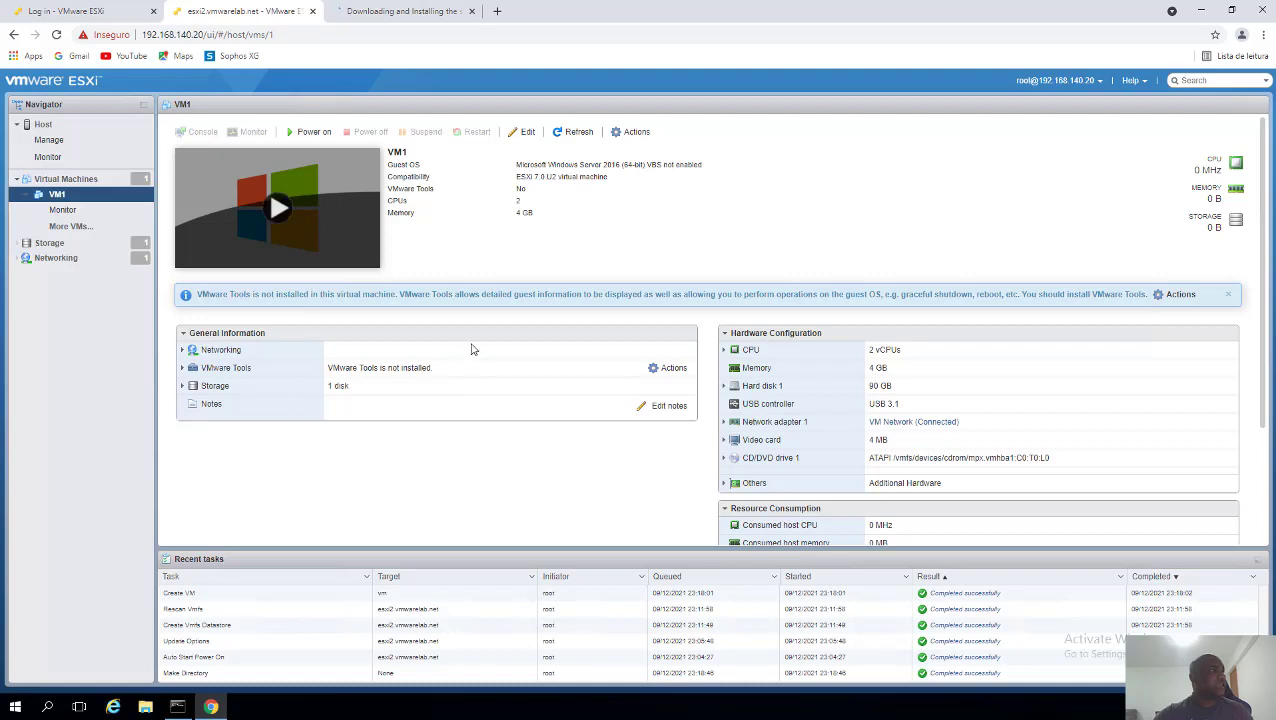
- Check VM1's Console options, Launch remote console and Download VMRC, then return to the KB article
click(616, 134)
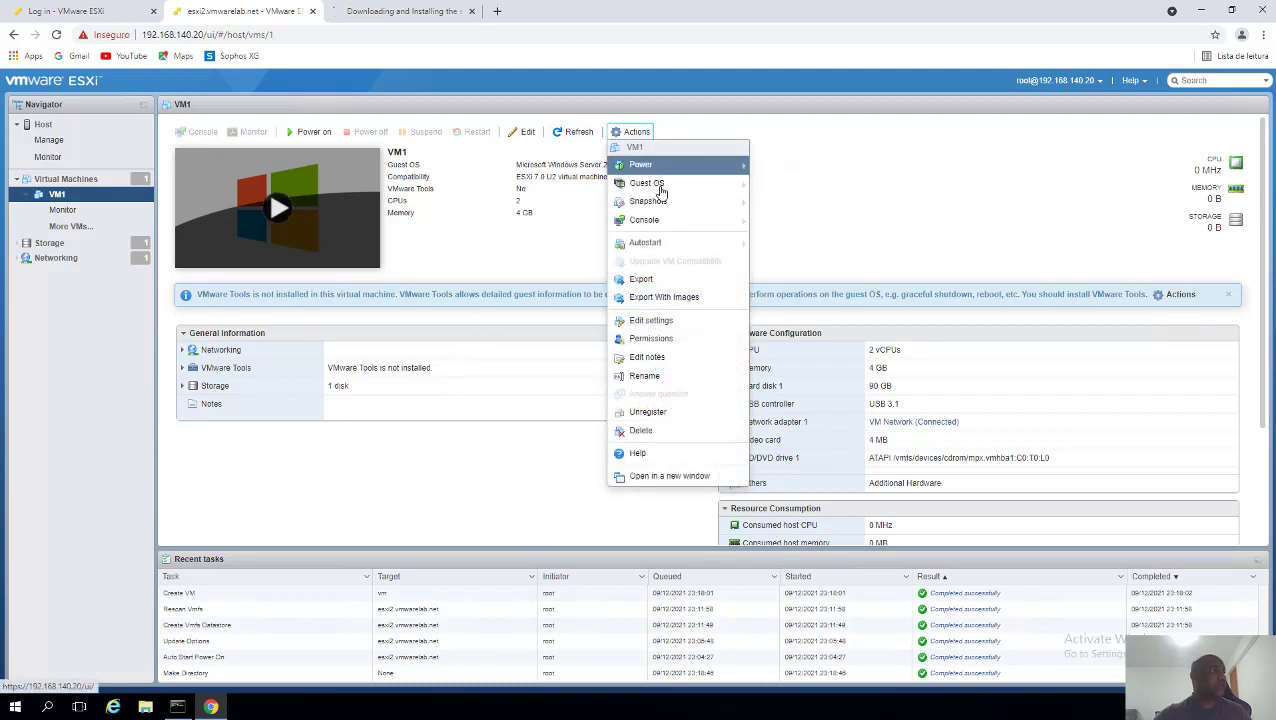
mouse_move(690, 220)
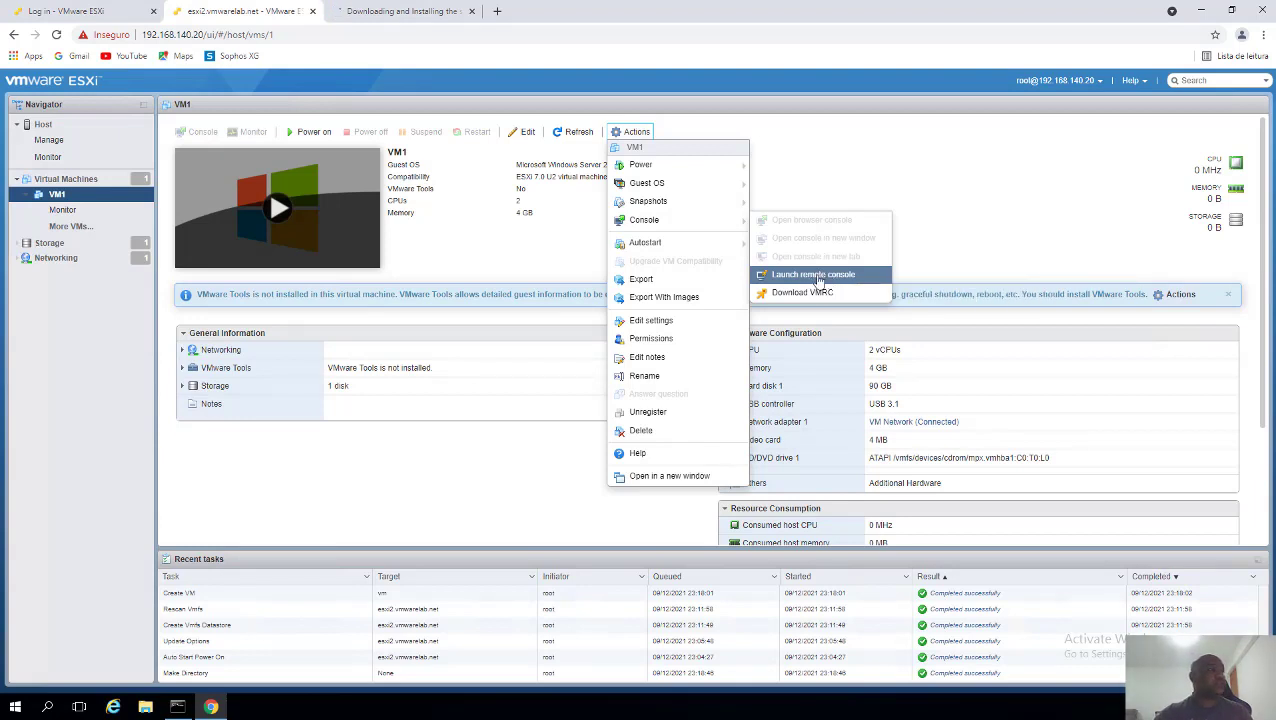
click(398, 11)
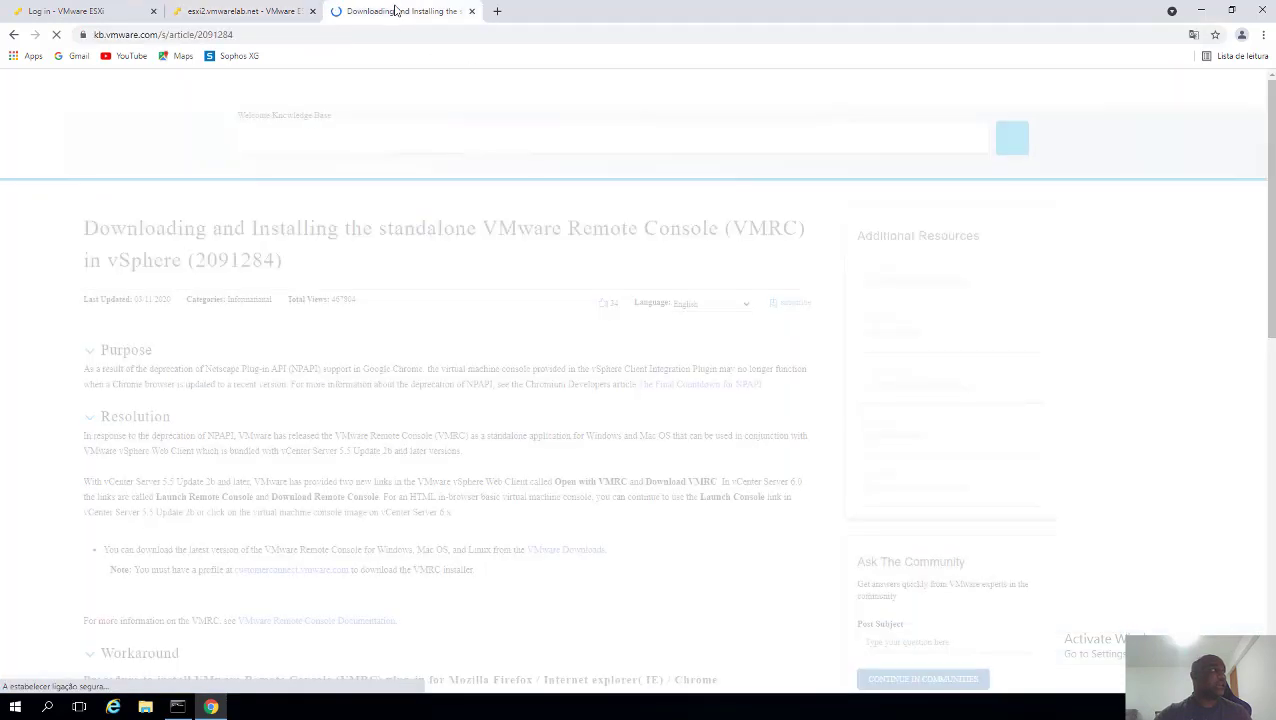
- Skim KB article 2091284 on installing VMRC, then go back to VM1's ESXi summary page
drag(147, 233, 520, 236)
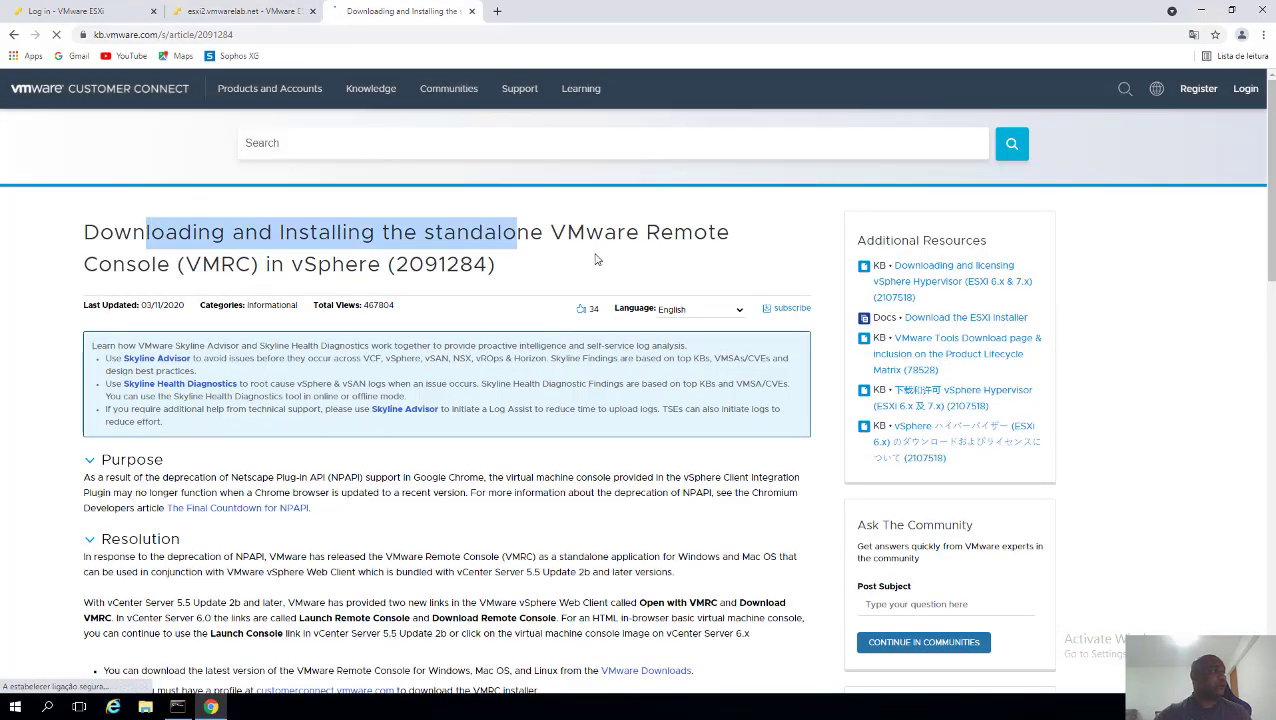
click(597, 258)
drag(274, 240, 544, 240)
click(544, 240)
scroll(502, 292, down, 5)
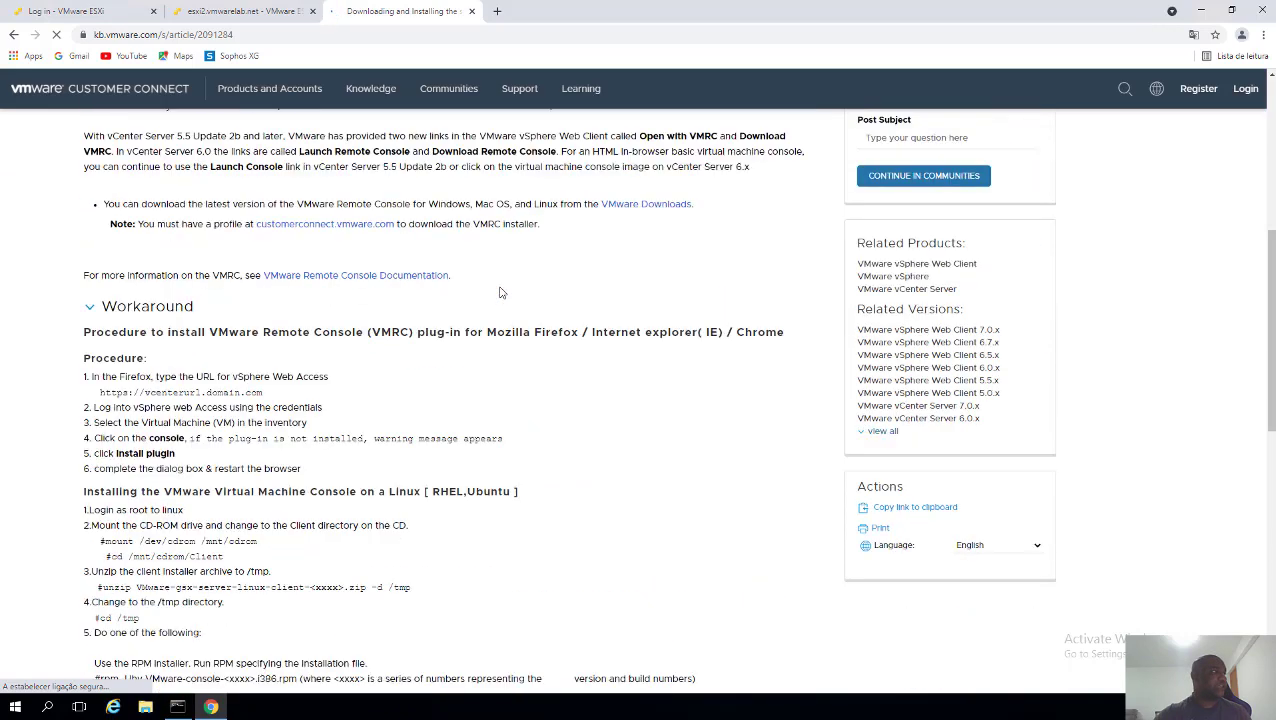
scroll(502, 292, down, 5)
scroll(502, 292, up, 5)
scroll(419, 322, up, 1)
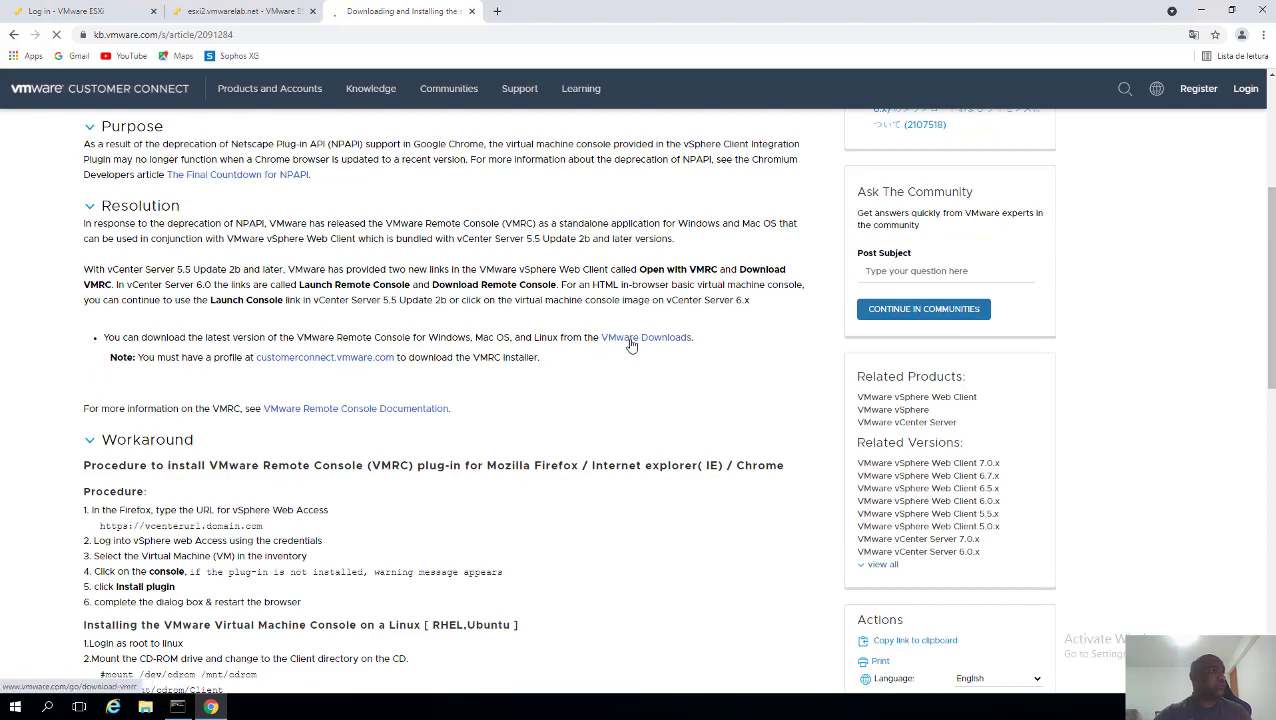
scroll(484, 383, down, 3)
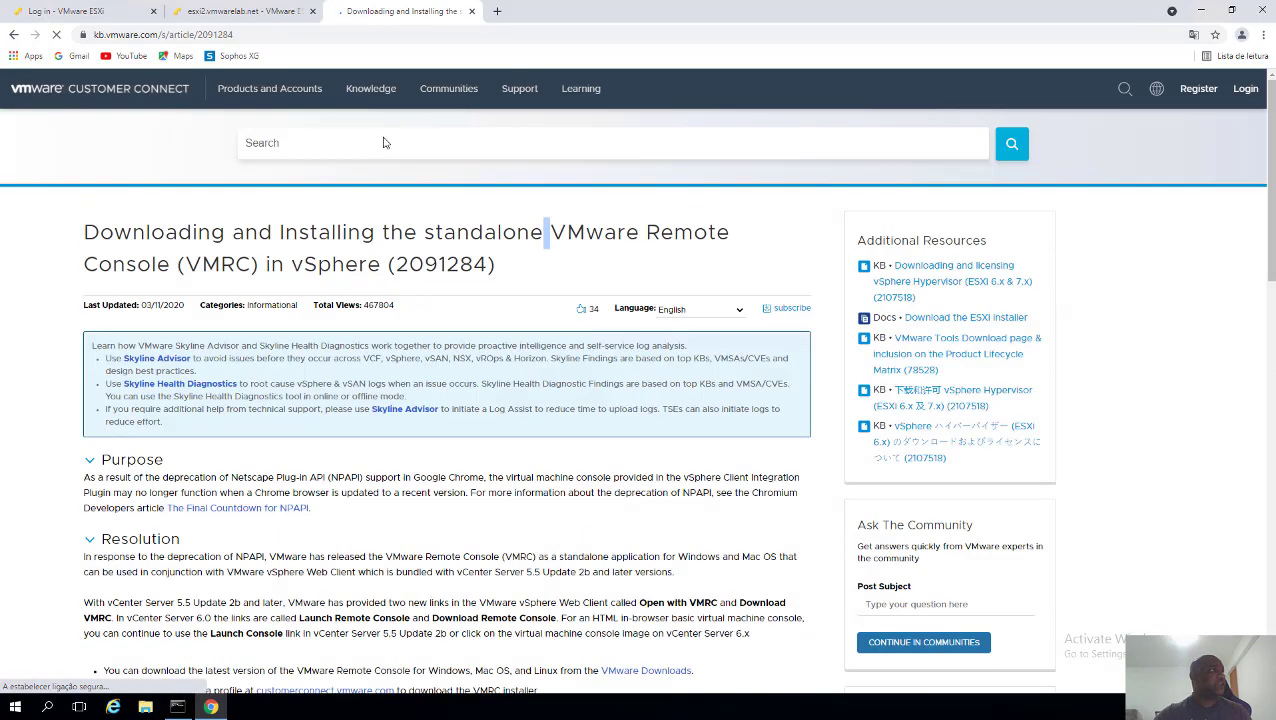
click(259, 13)
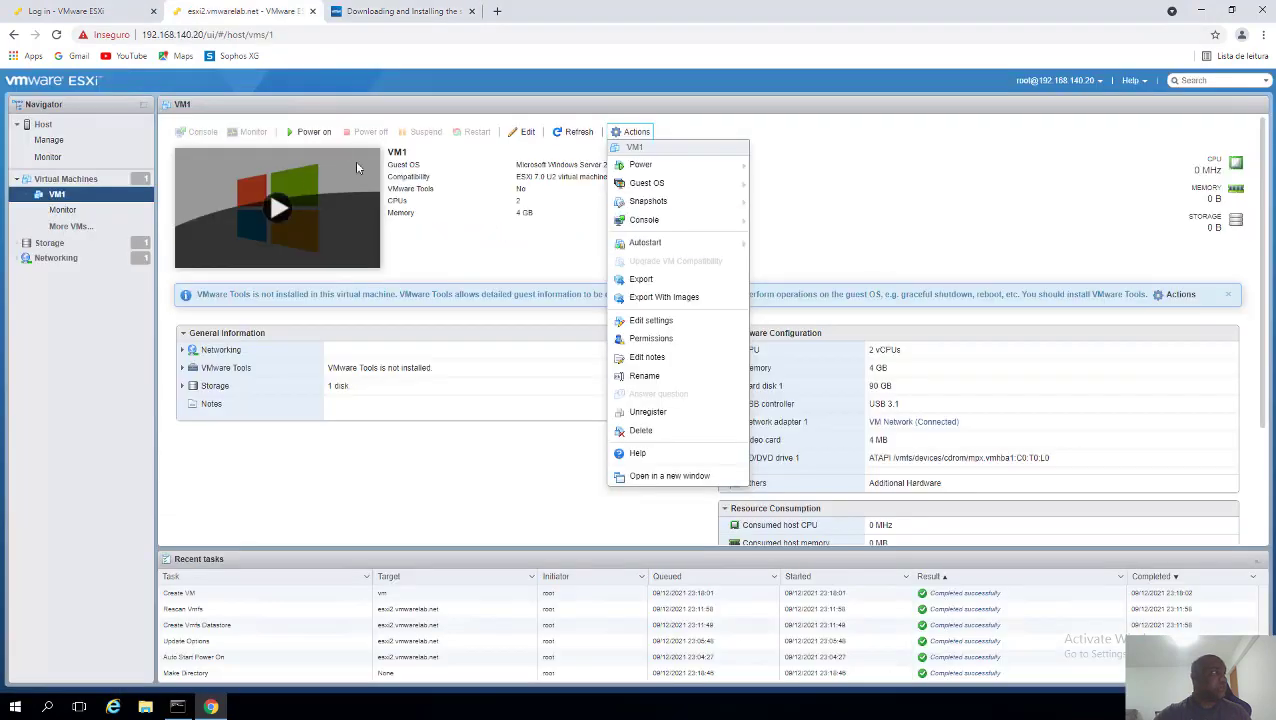
- Try powering on VM1 twice, dismissing the VT-x error, then launch the esxi2-lab remote console
click(271, 213)
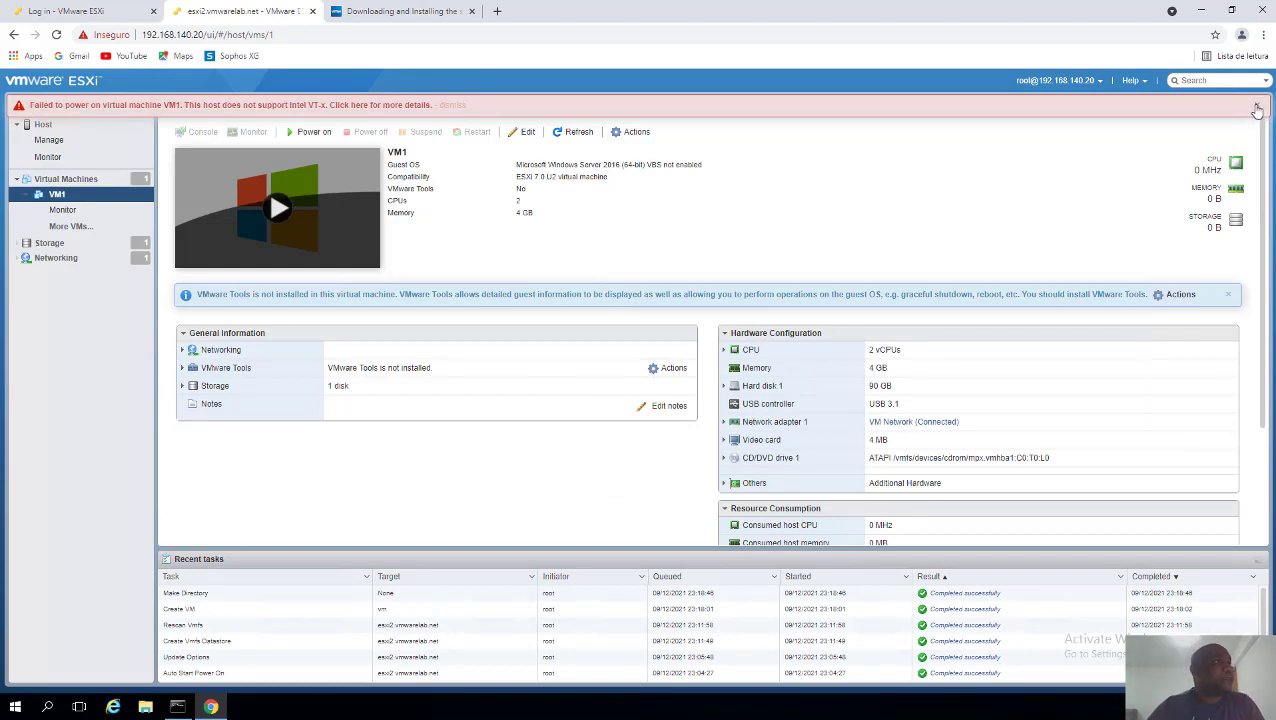
click(1257, 108)
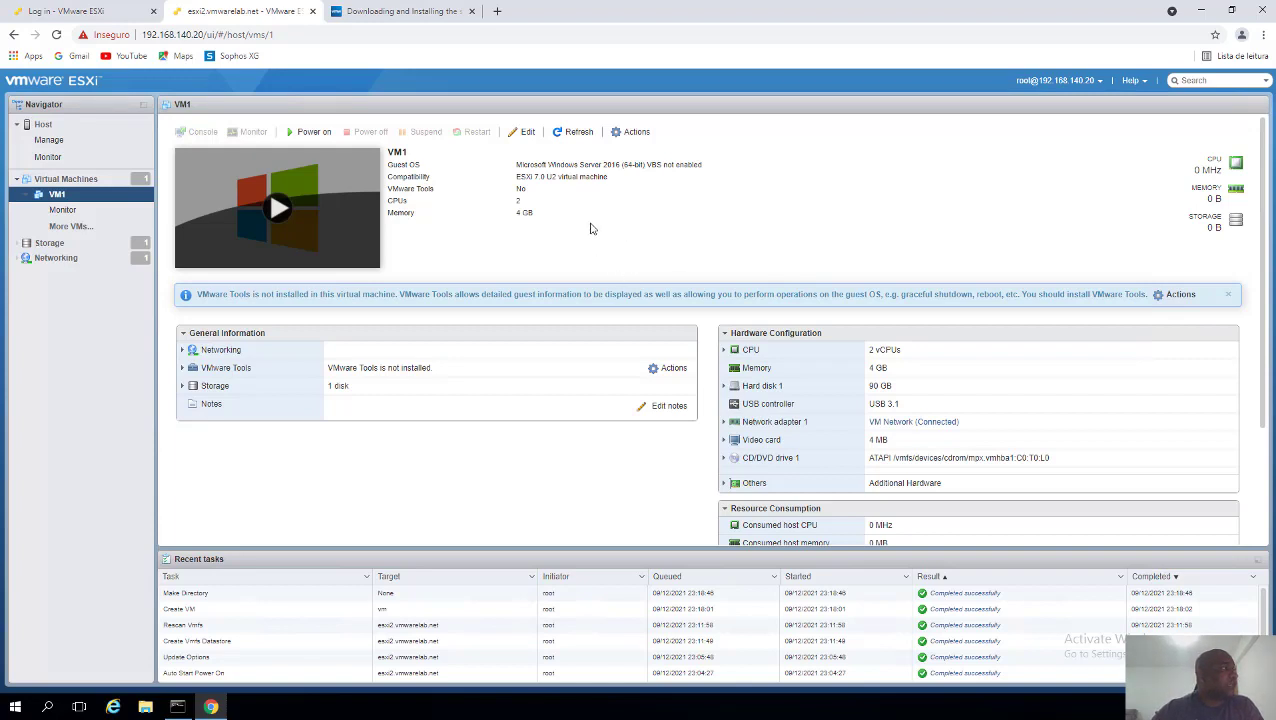
drag(160, 34, 216, 35)
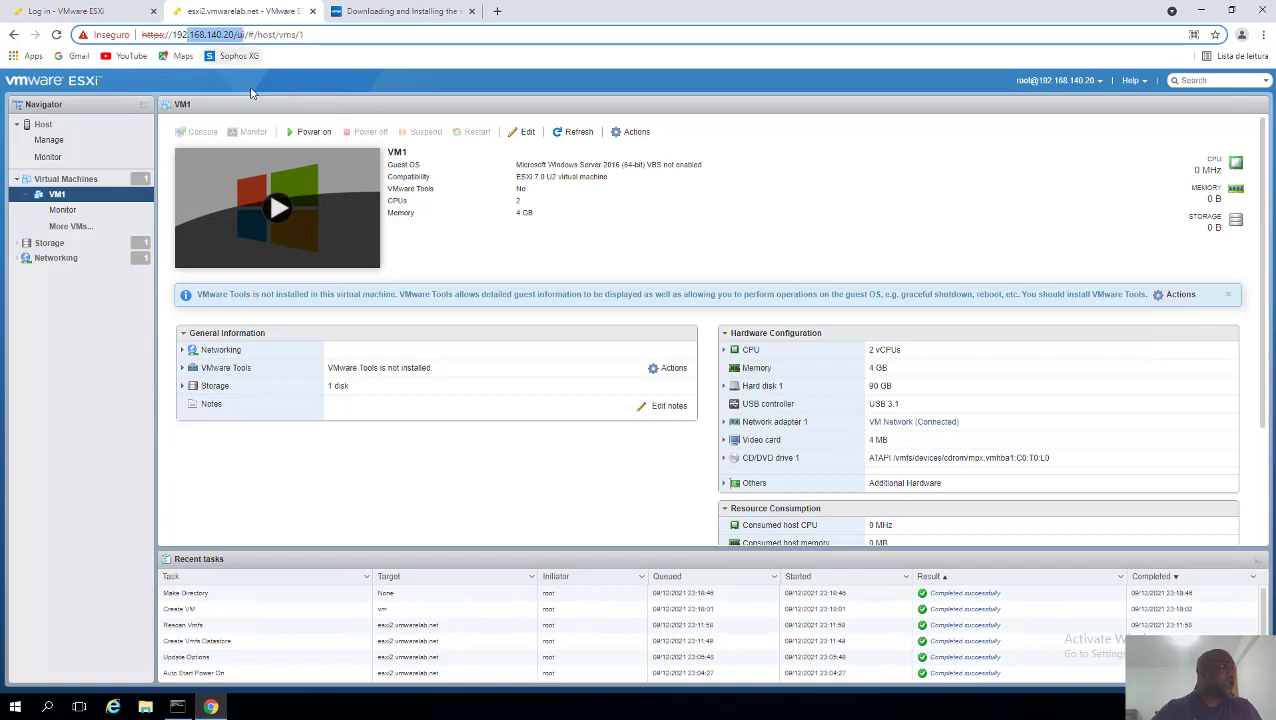
click(698, 240)
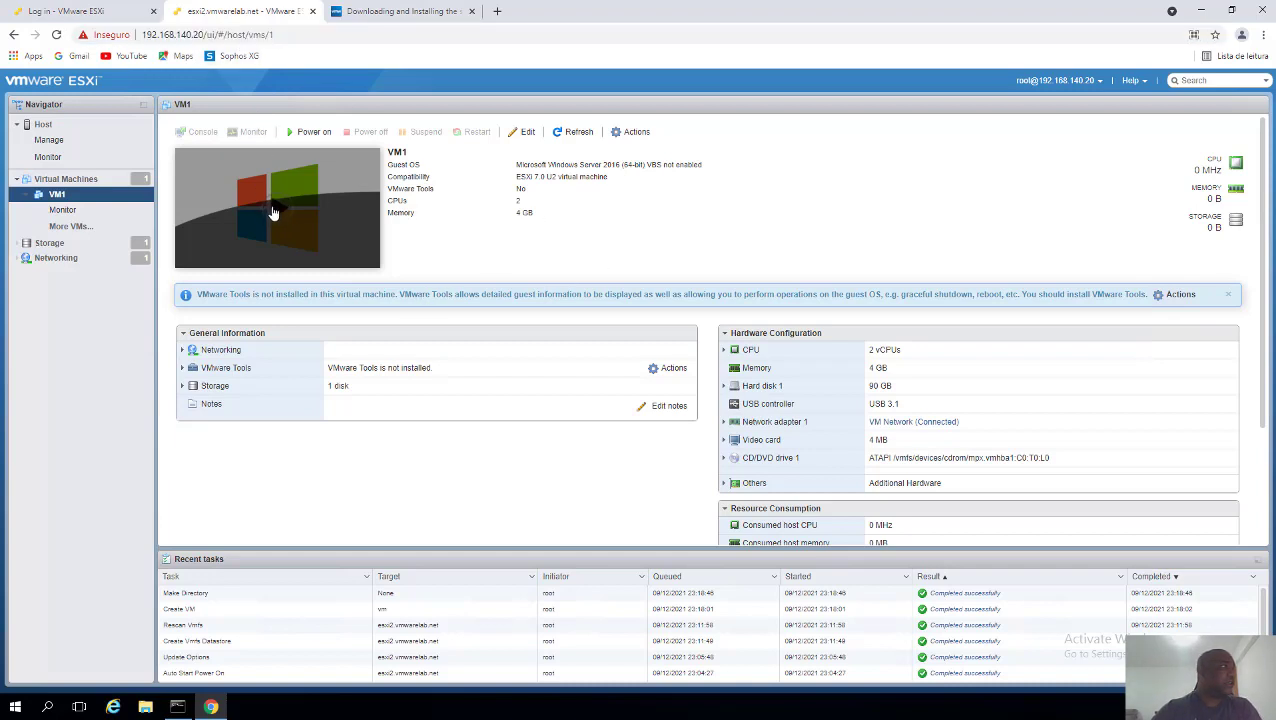
click(274, 210)
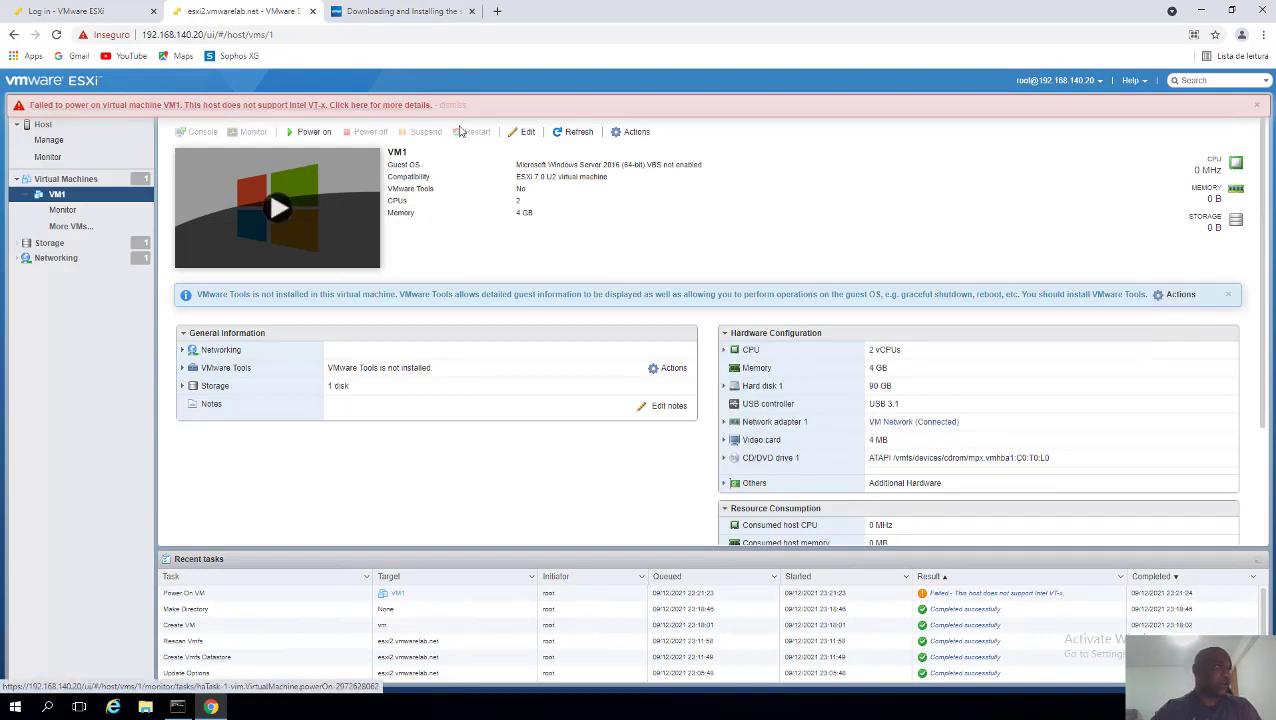
click(1255, 105)
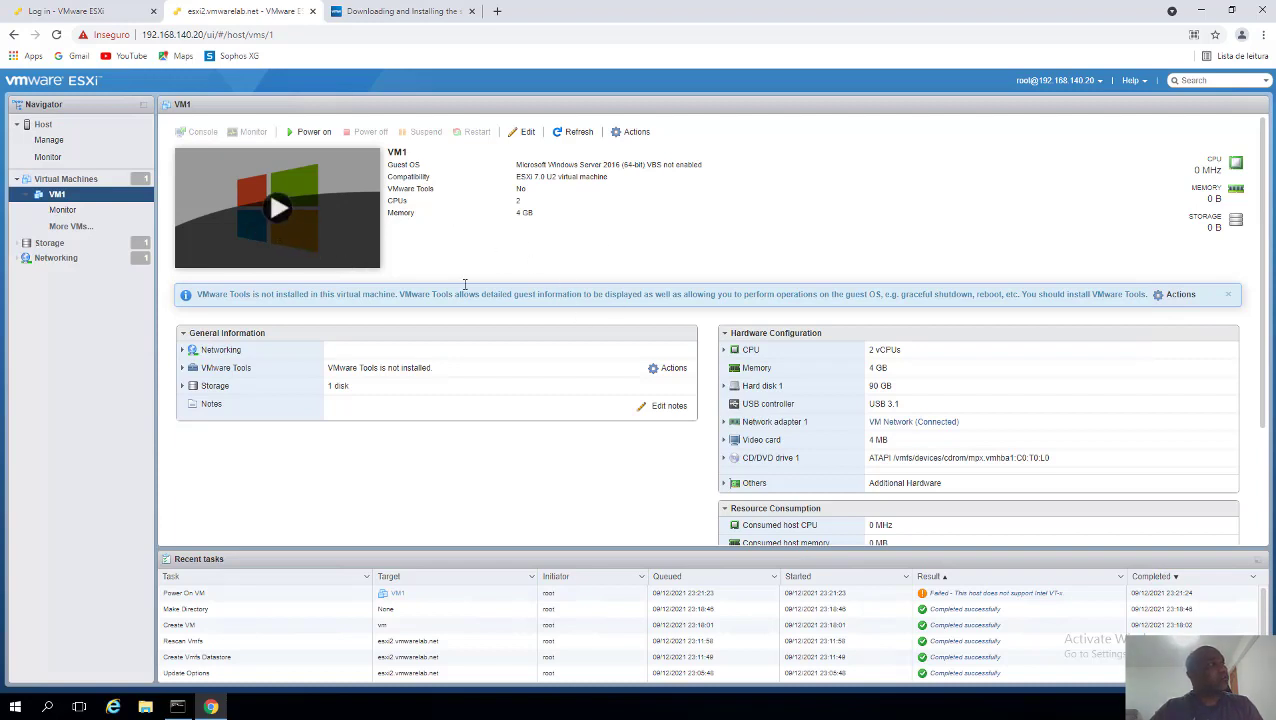
click(631, 131)
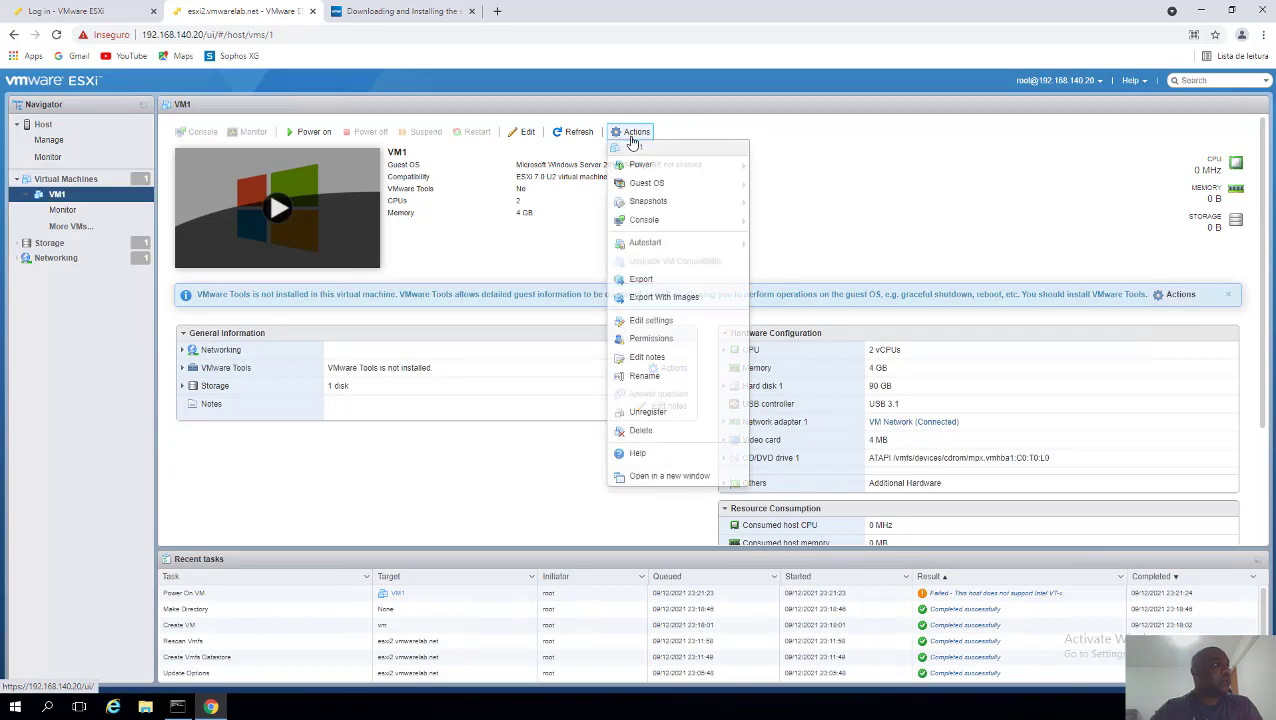
mouse_move(663, 230)
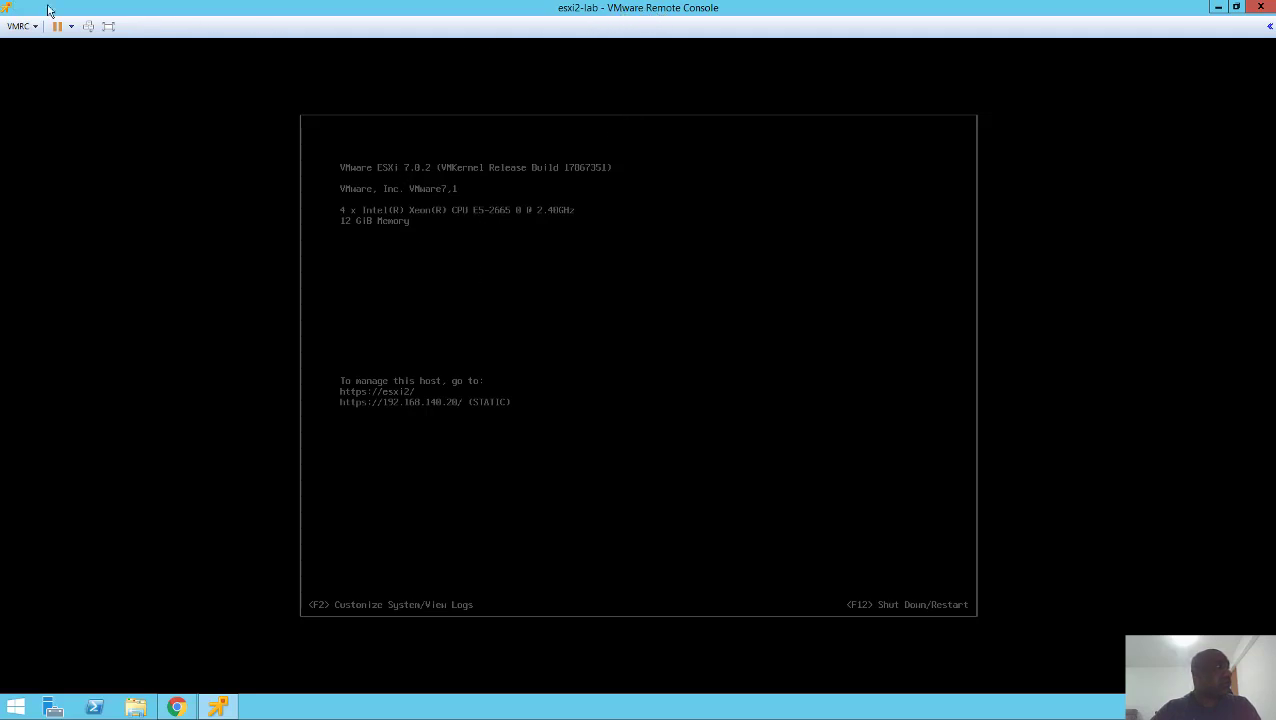
- Disconnect the ESXi installer ISO from CD/DVD drive 1 in the remote console
click(22, 26)
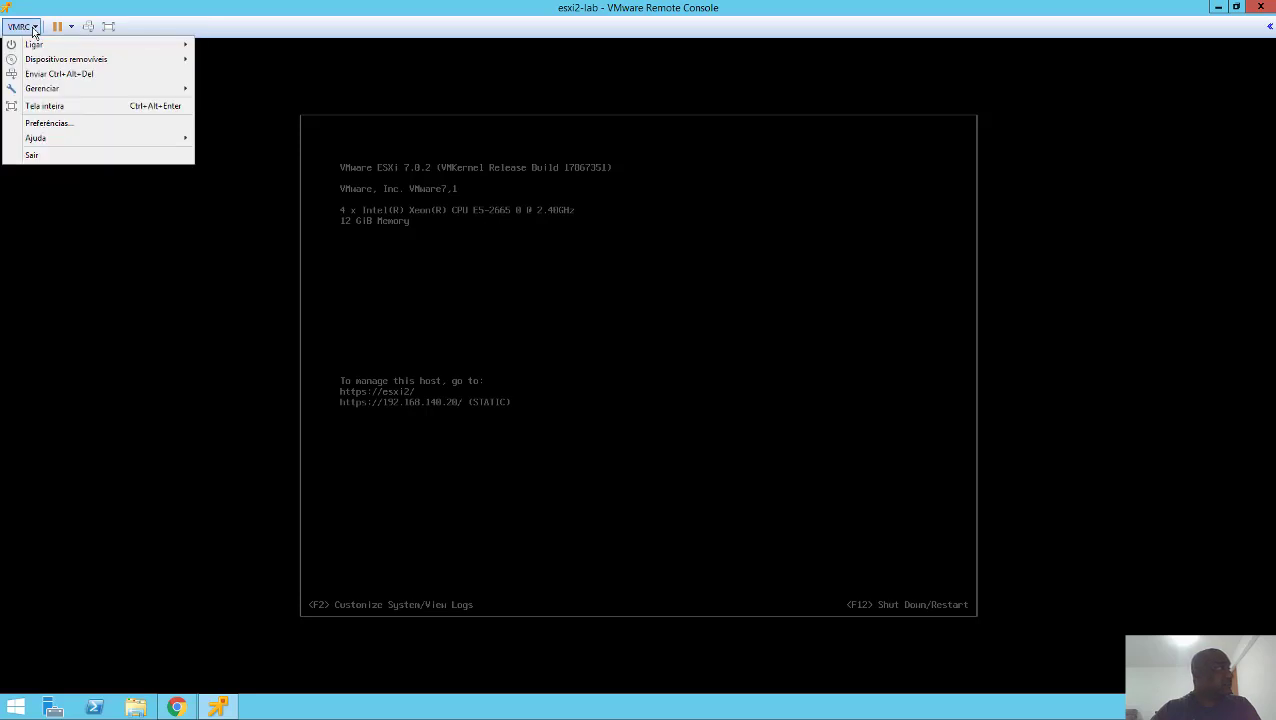
mouse_move(55, 62)
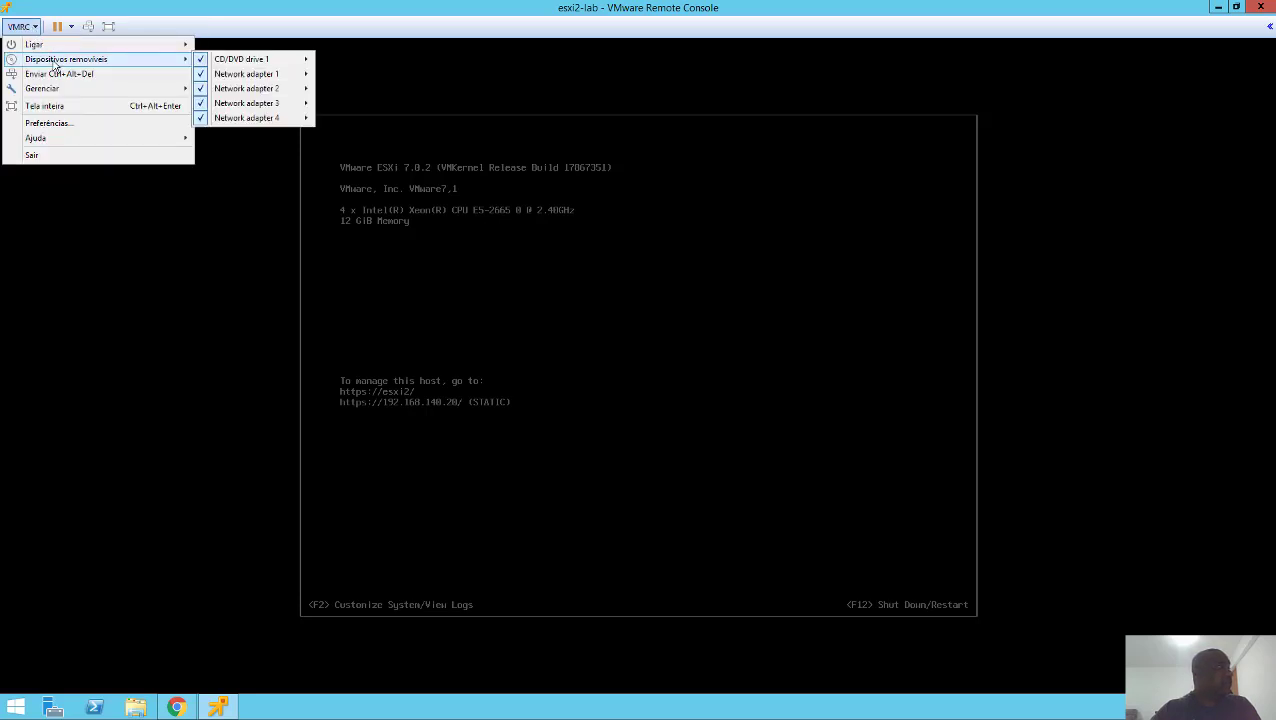
mouse_move(278, 64)
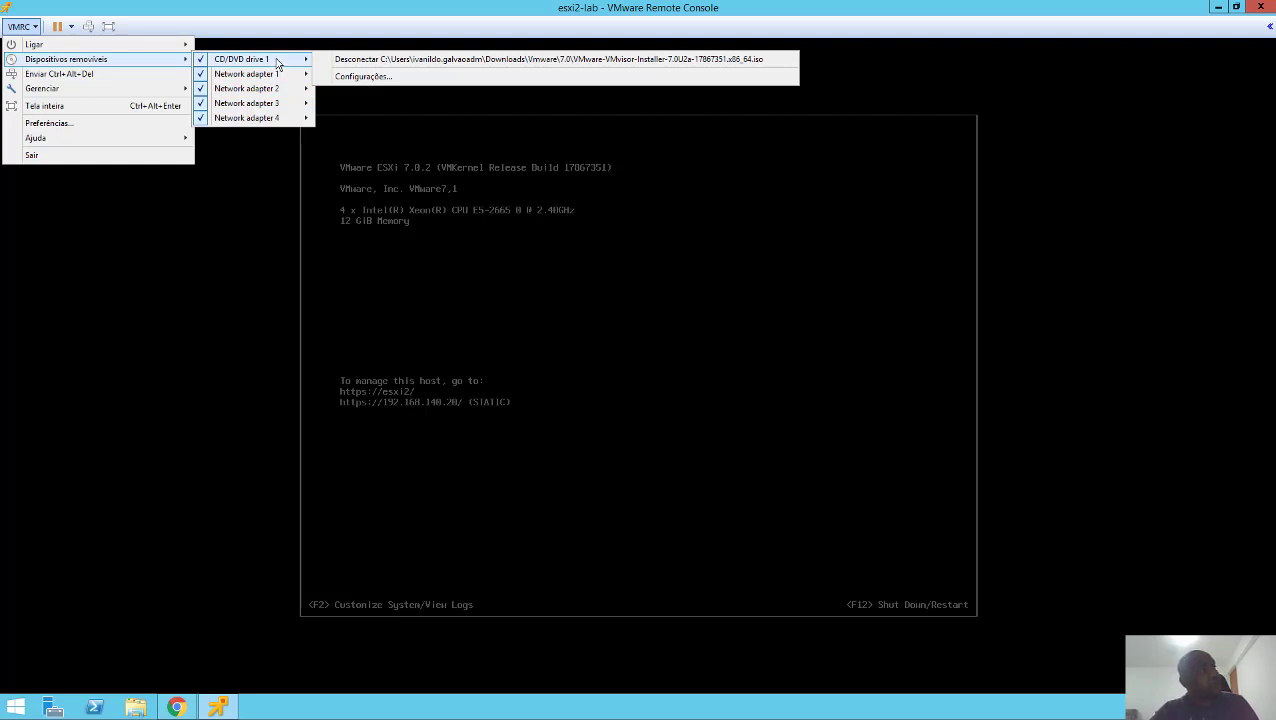
click(343, 59)
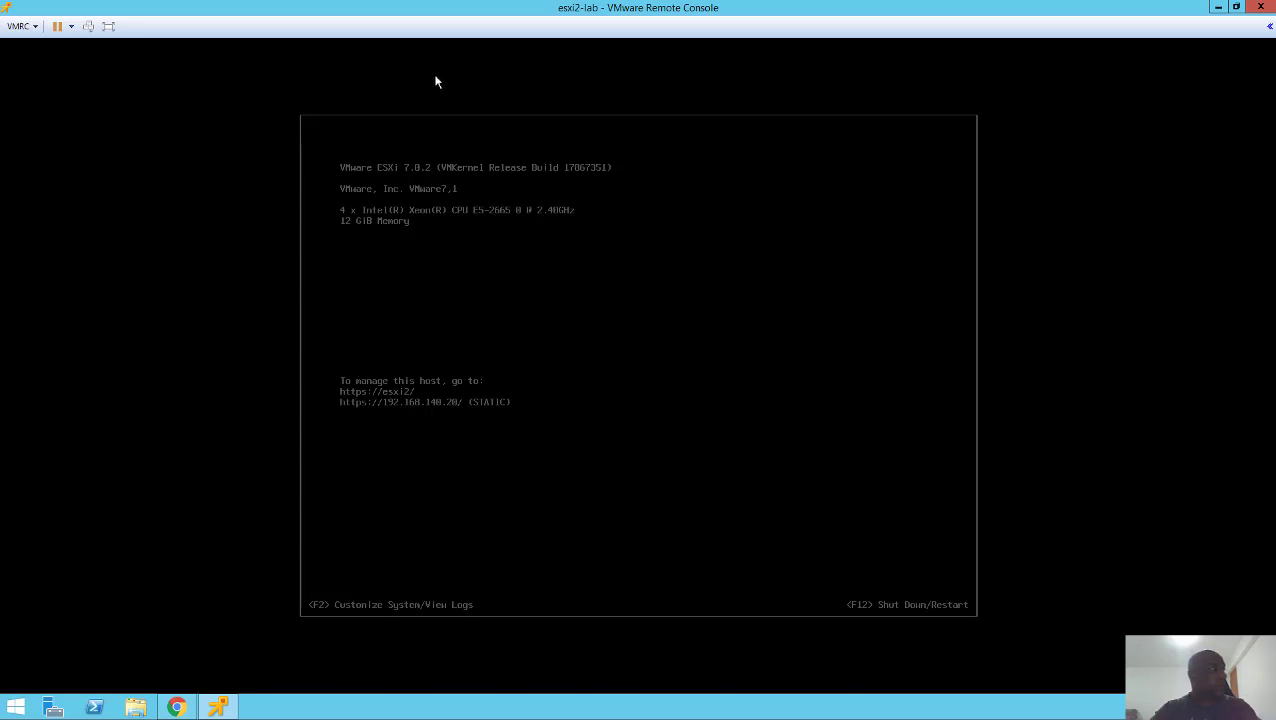
- Open the disk image chooser for CD/DVD drive 1 twice, cancelling without picking a file
click(16, 28)
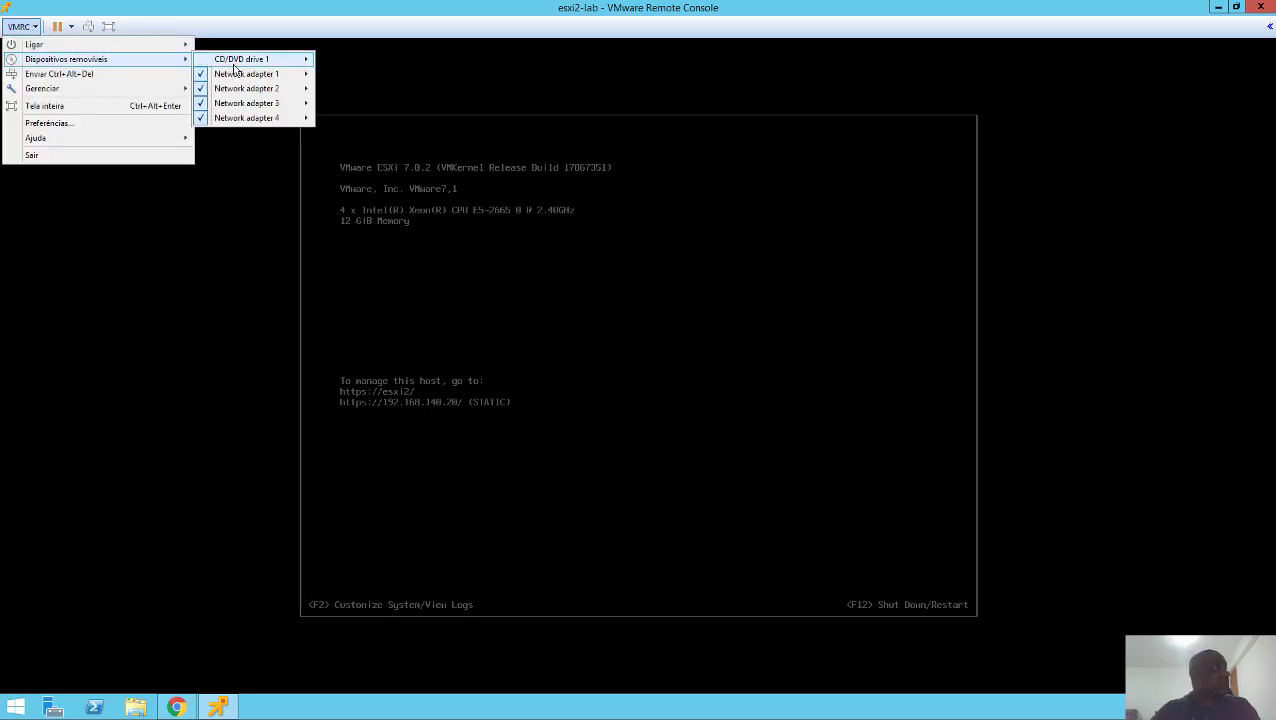
mouse_move(235, 60)
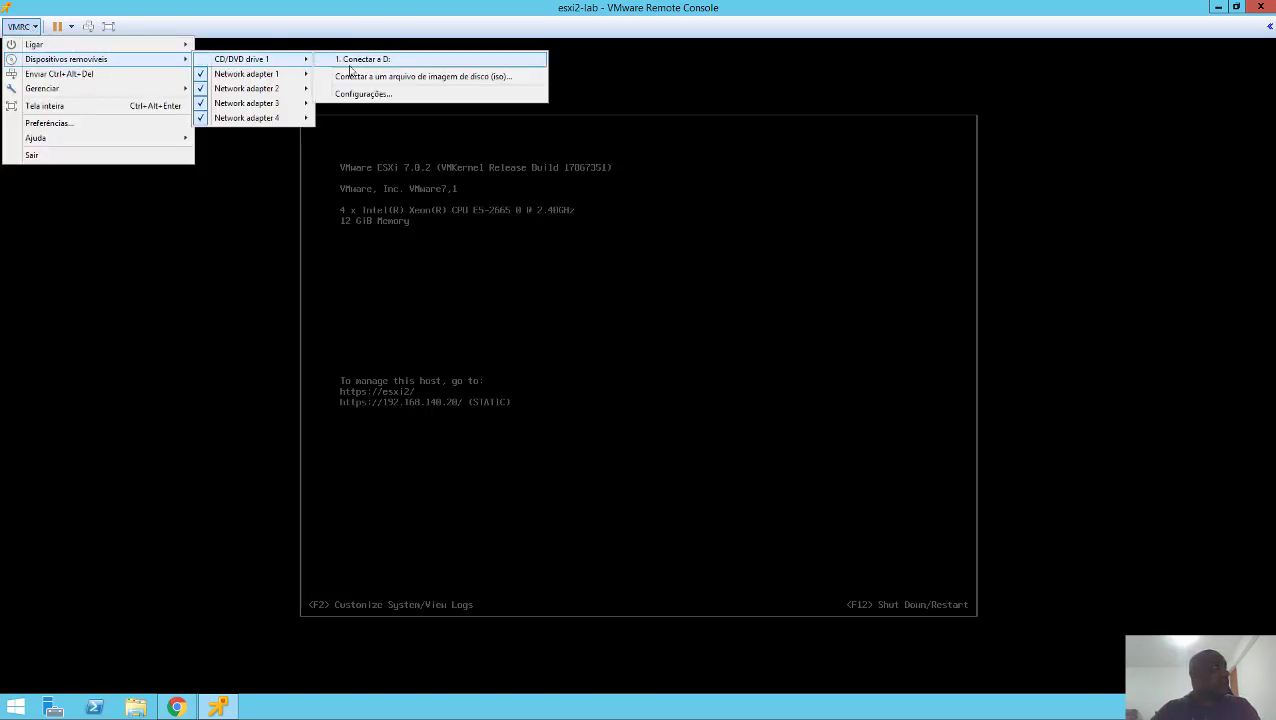
click(427, 84)
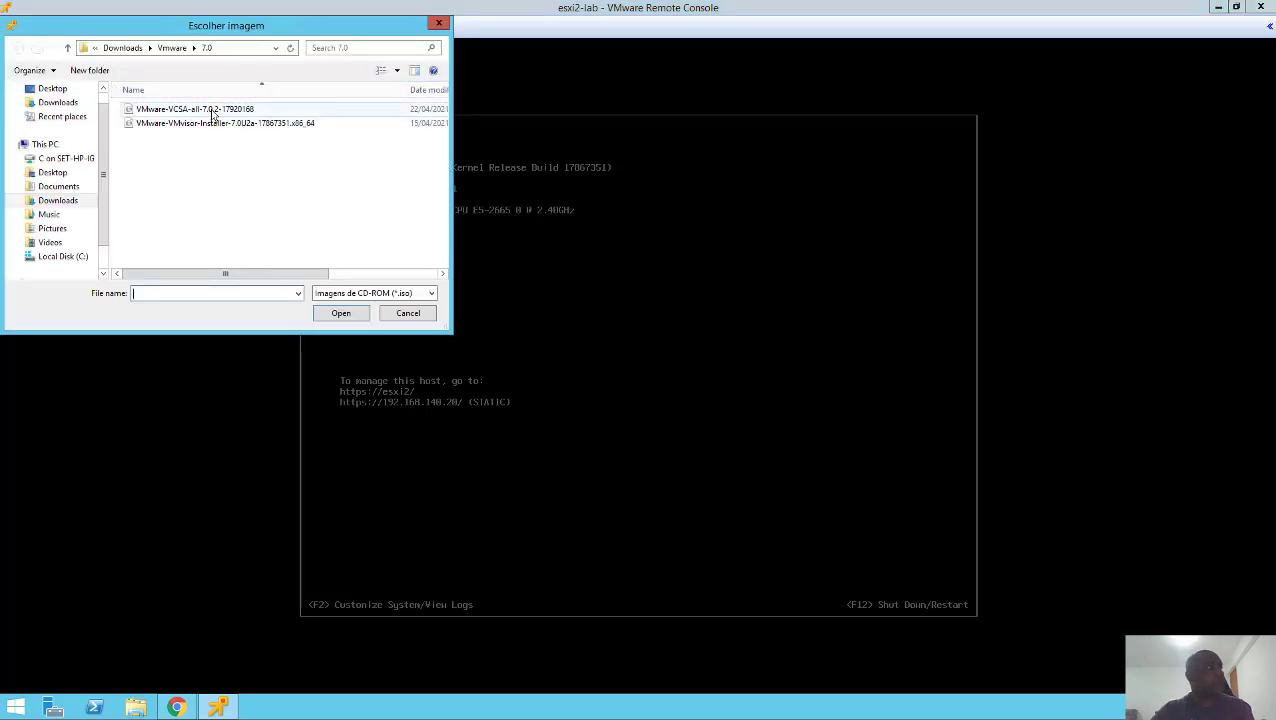
click(404, 314)
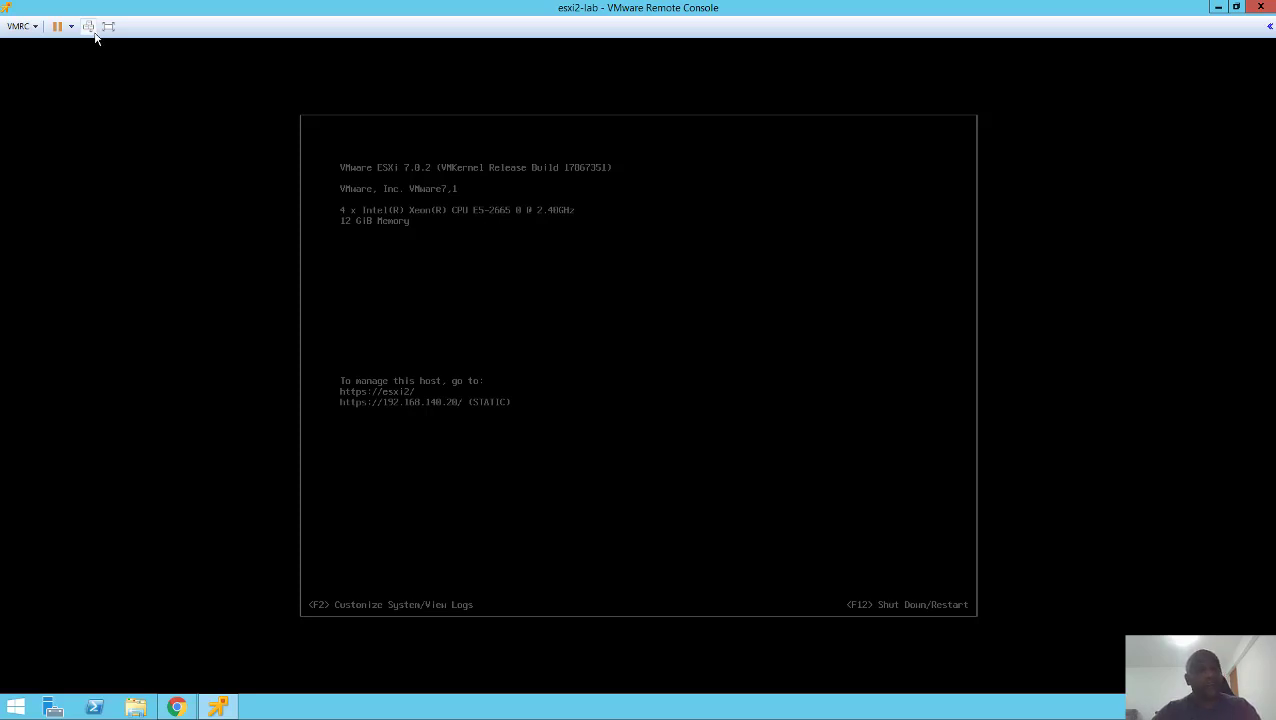
click(20, 26)
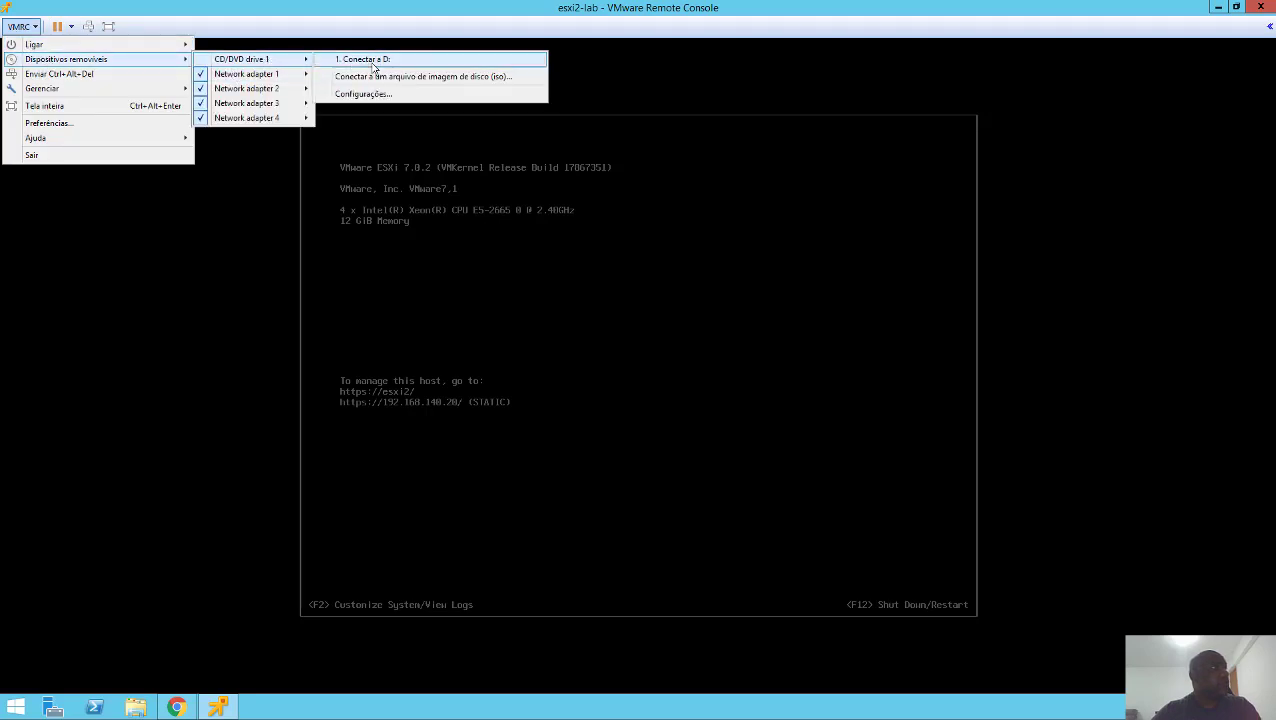
click(396, 80)
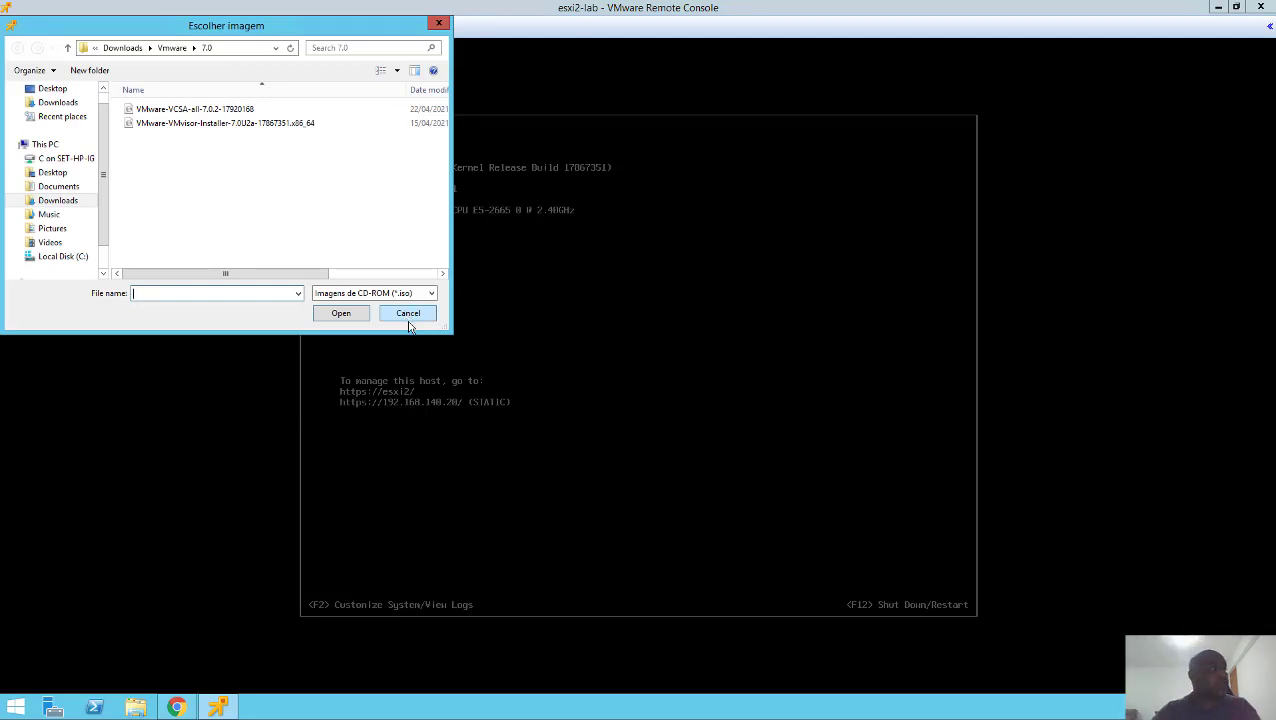
click(412, 316)
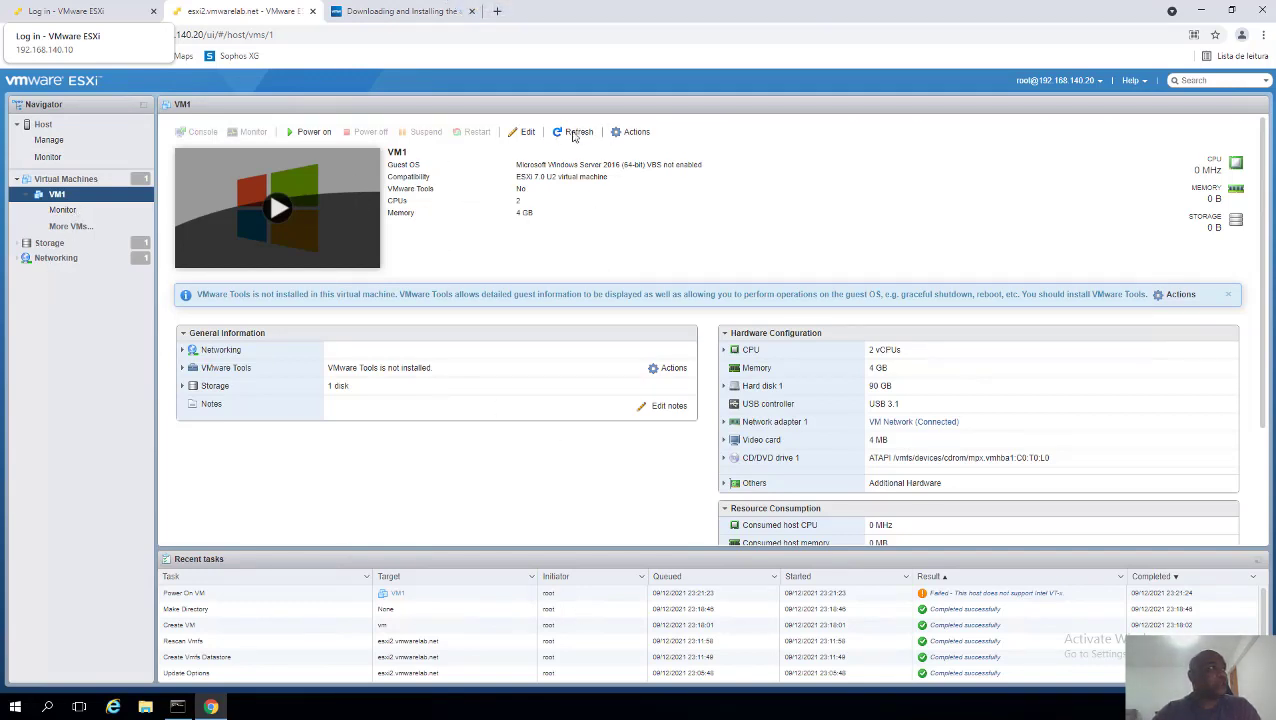
click(528, 134)
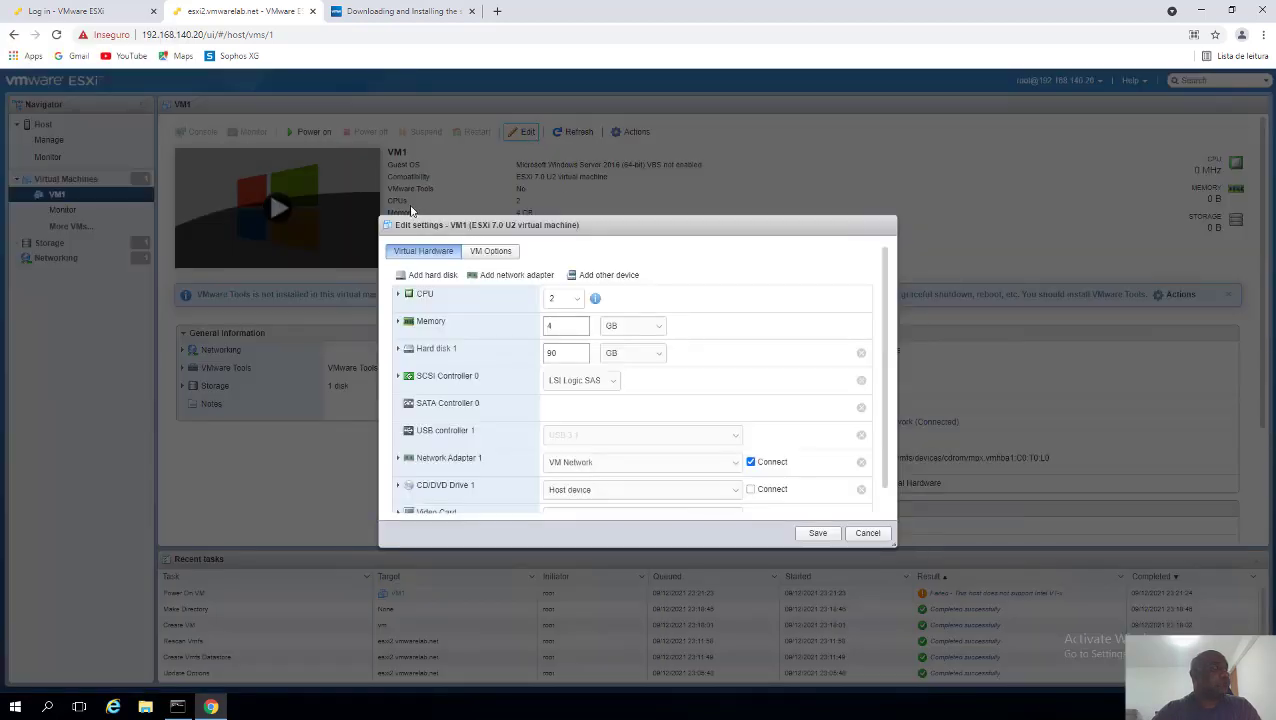
scroll(567, 477, down, 1)
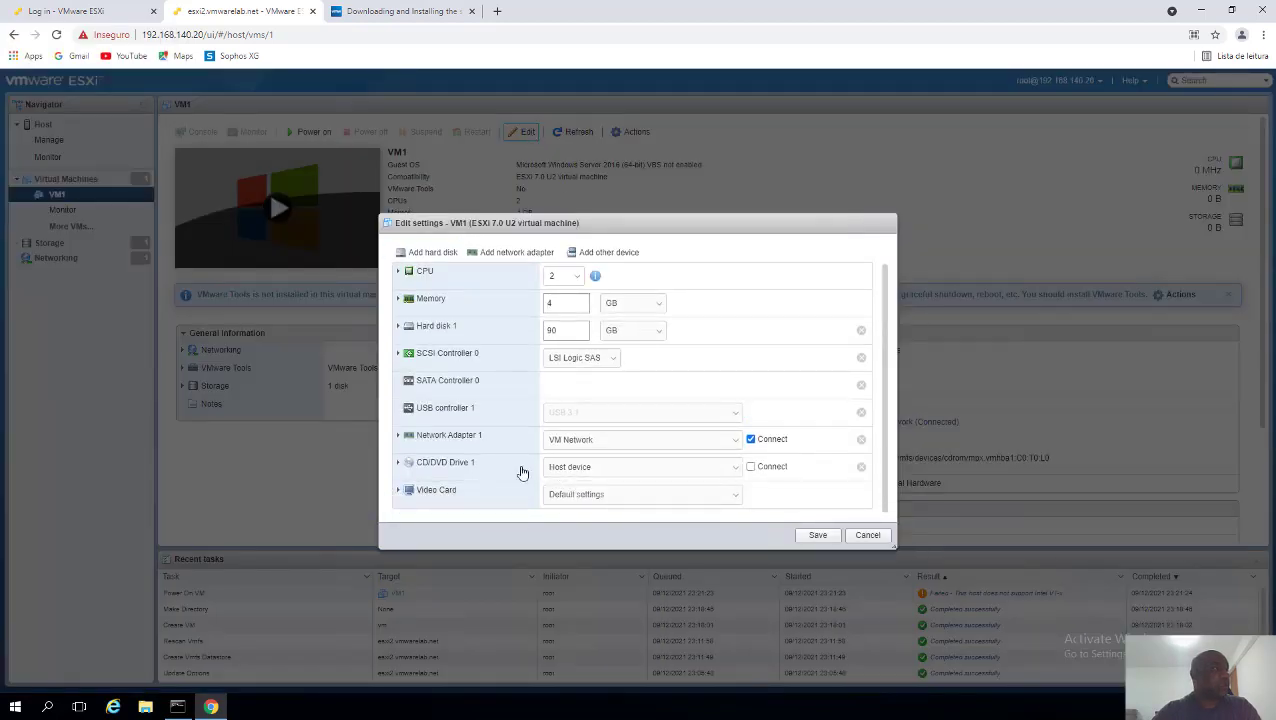
click(590, 473)
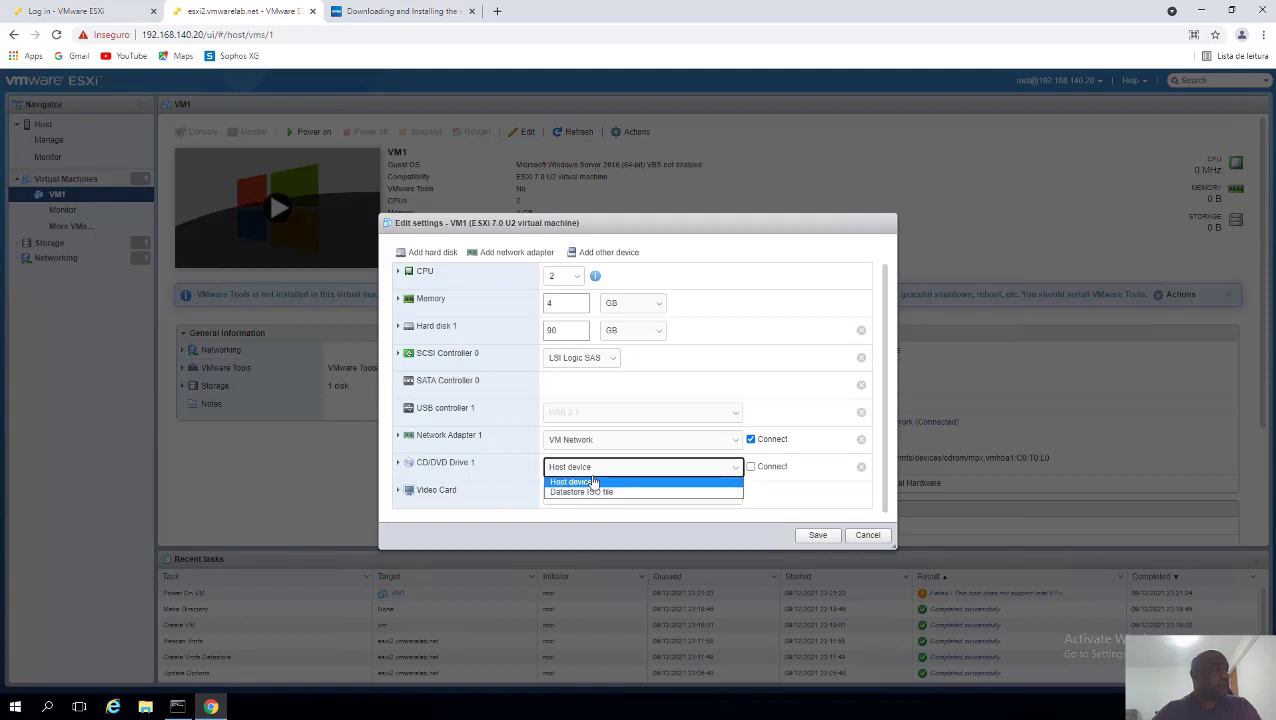
click(595, 493)
click(545, 297)
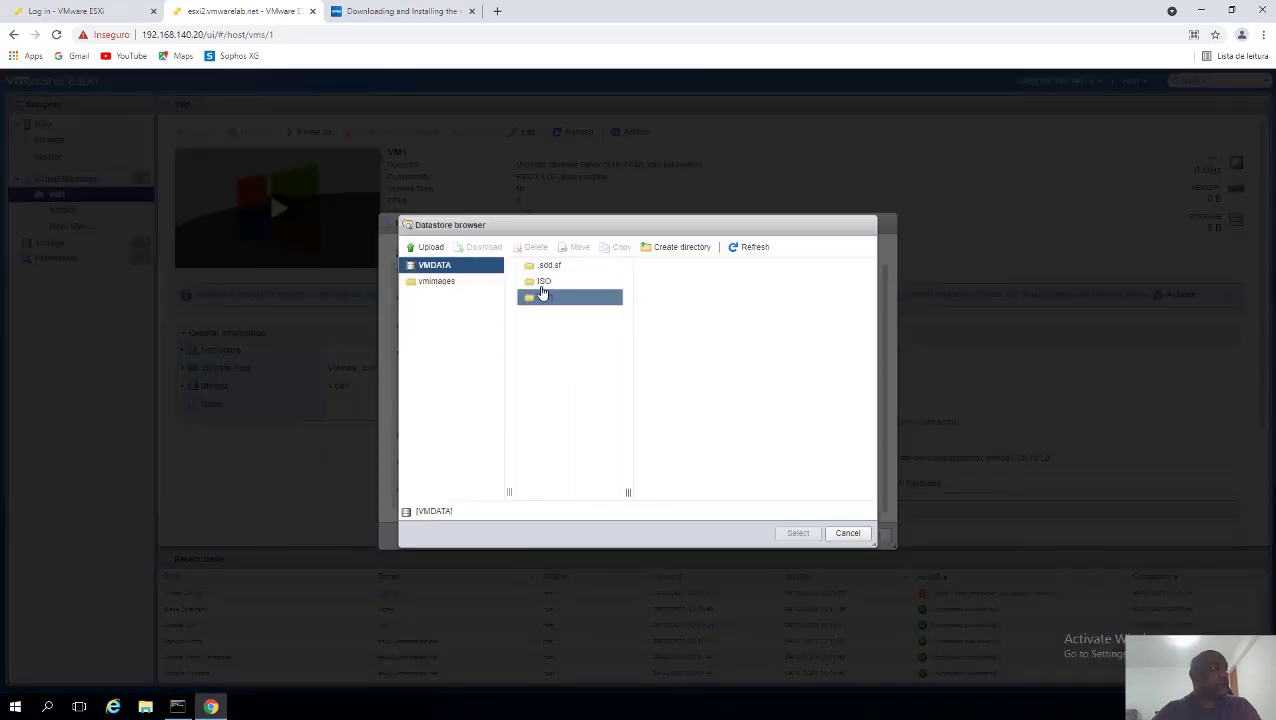
click(546, 283)
click(543, 284)
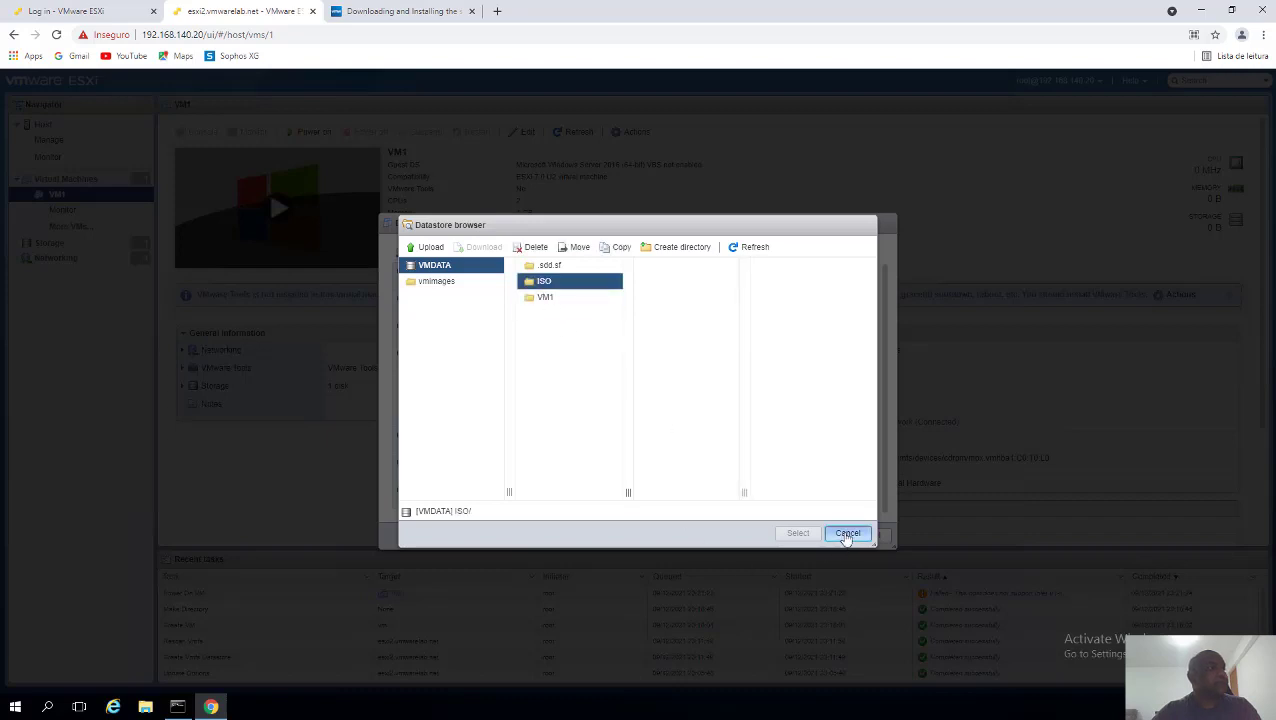
click(848, 535)
click(867, 535)
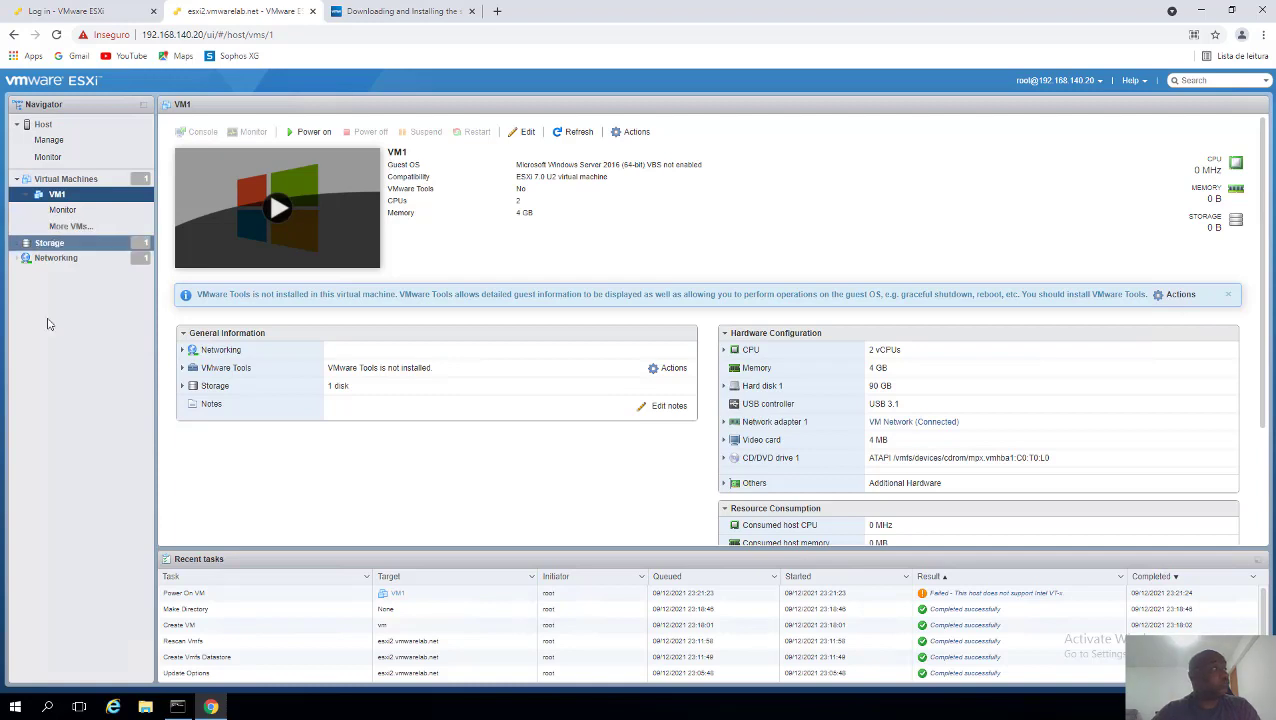
- Check the VMDATA datastore's capacity and details, then go to the host's Manage page
click(50, 243)
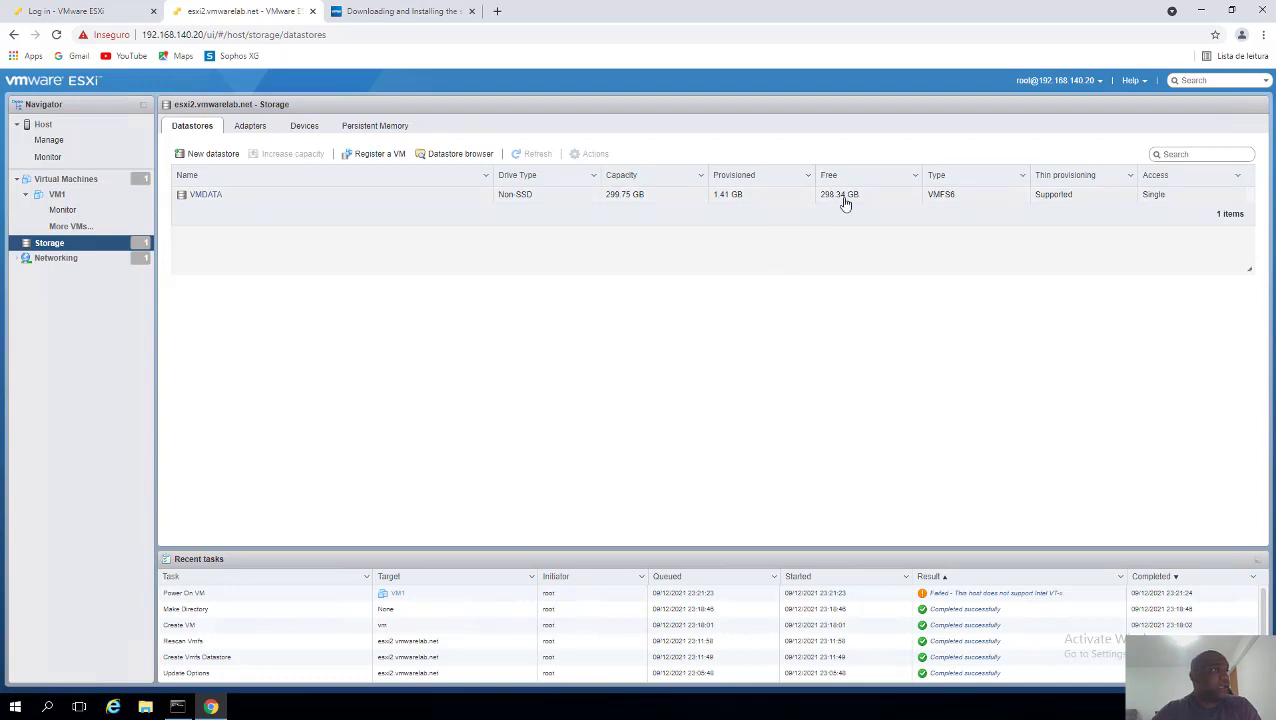
click(897, 204)
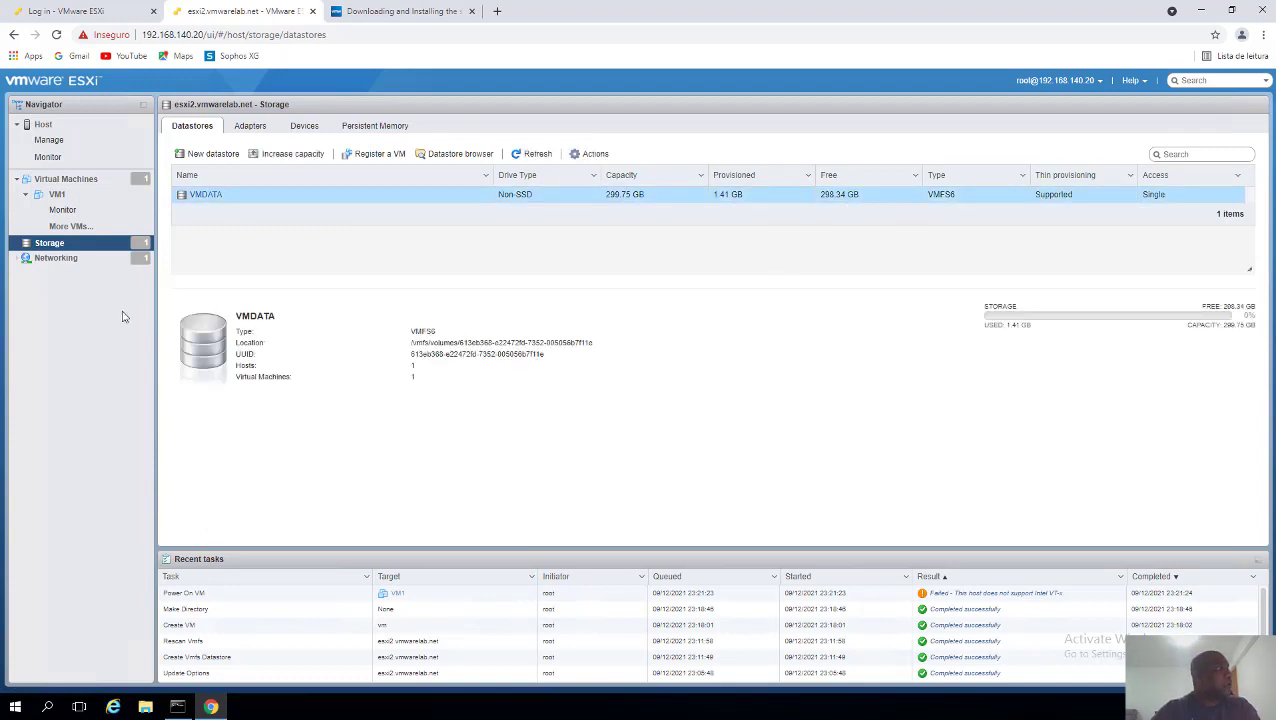
click(68, 141)
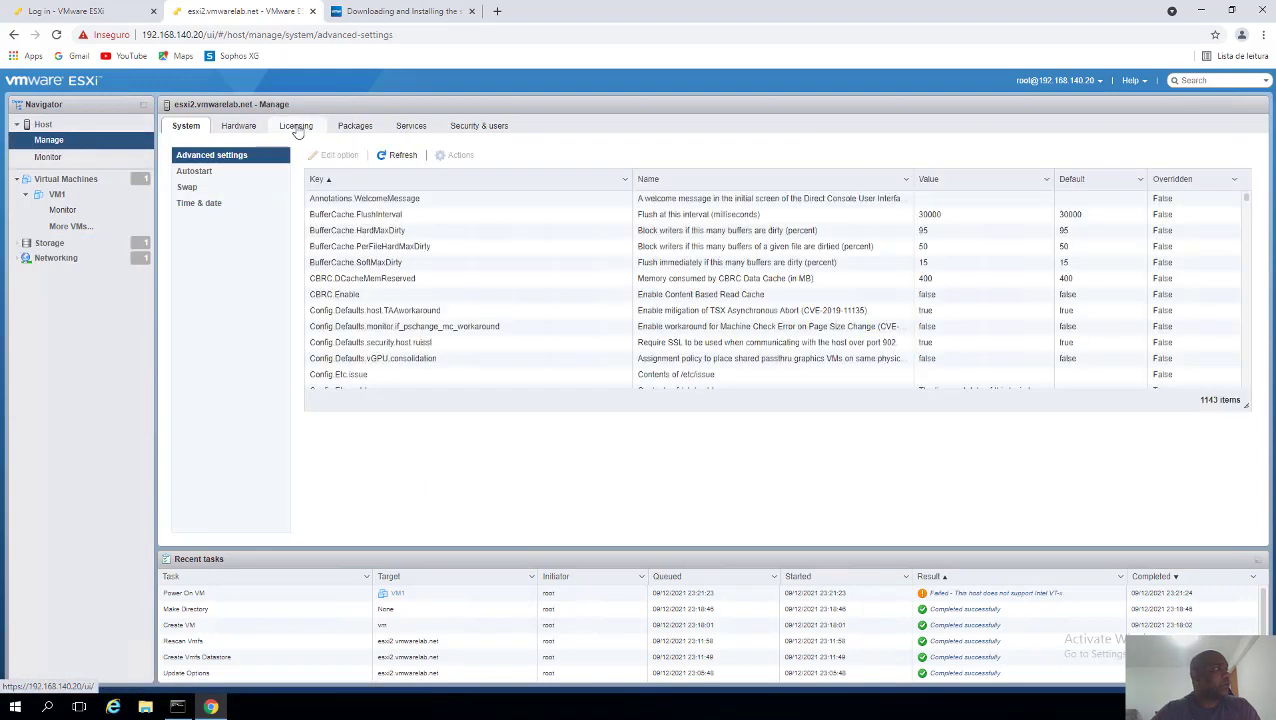
click(296, 128)
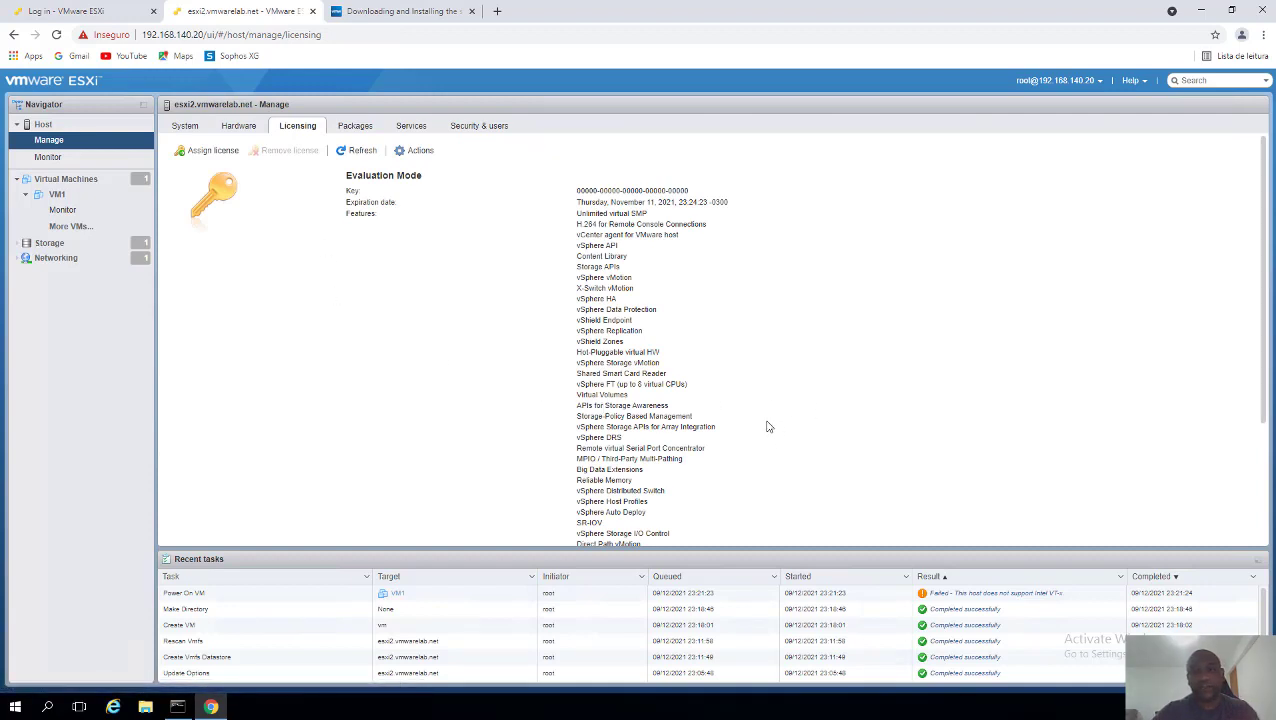
triple_click(369, 178)
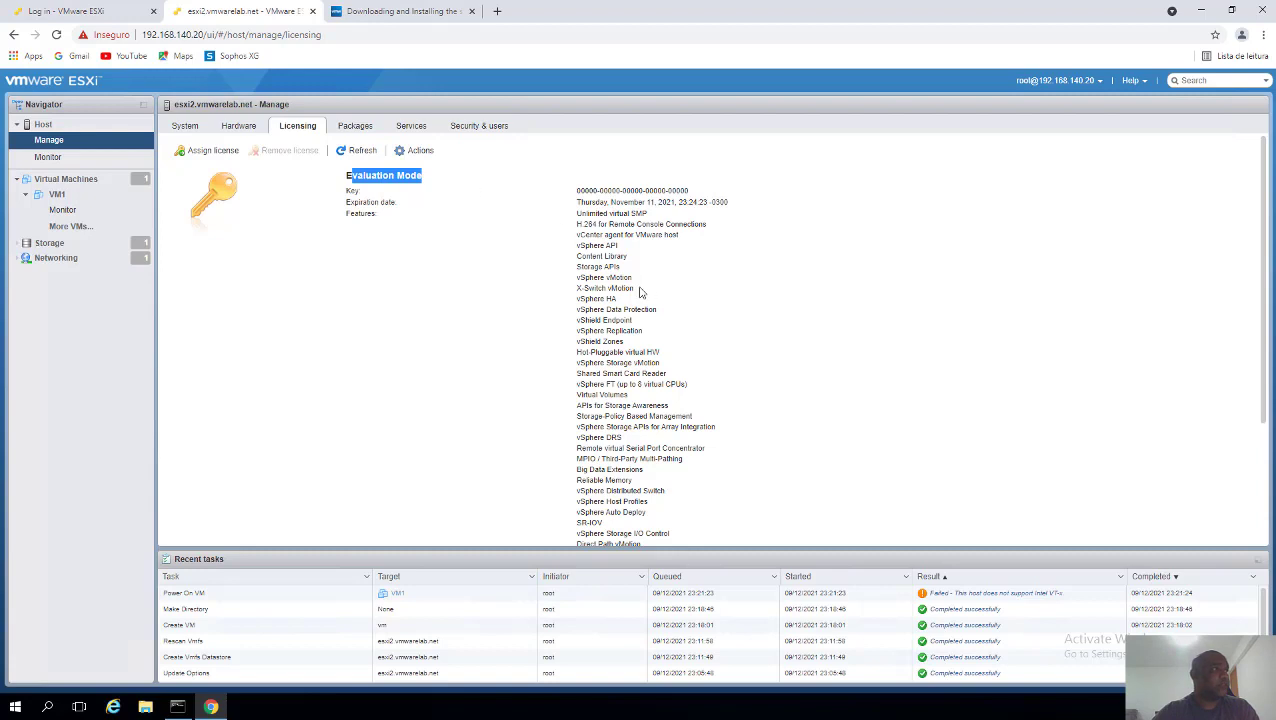
scroll(604, 298, down, 1)
scroll(600, 300, down, 3)
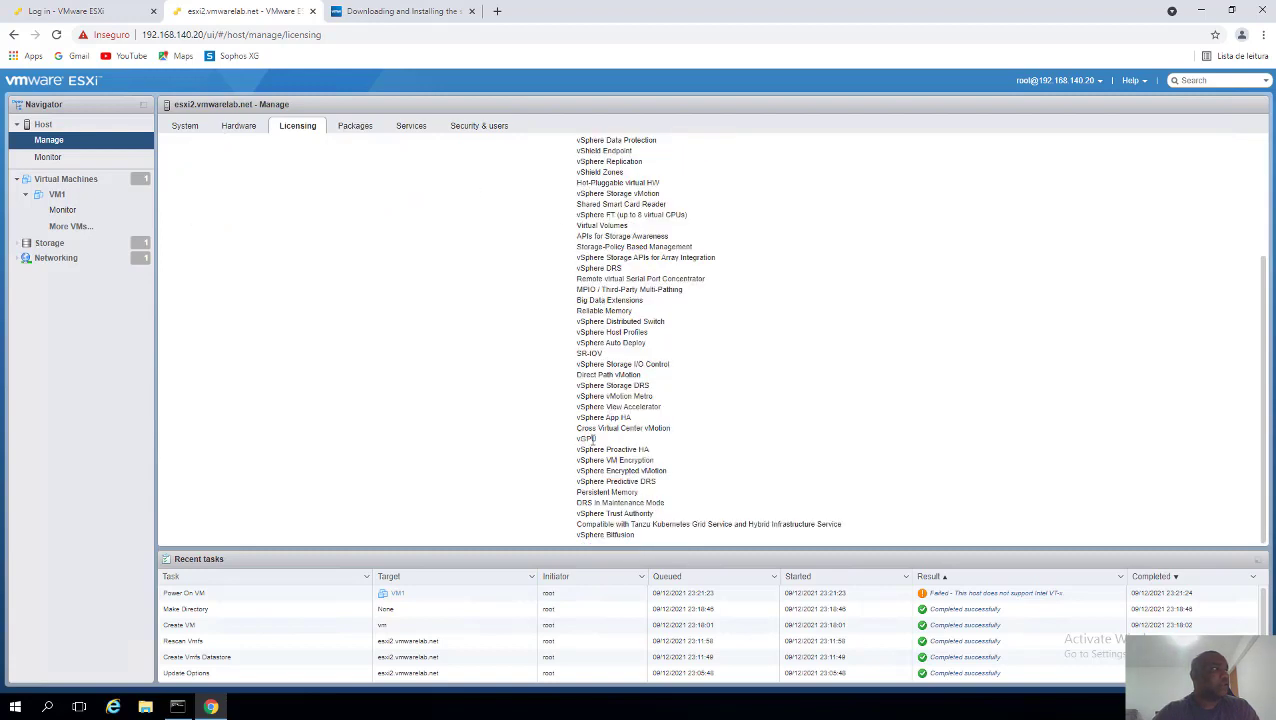
scroll(575, 430, up, 5)
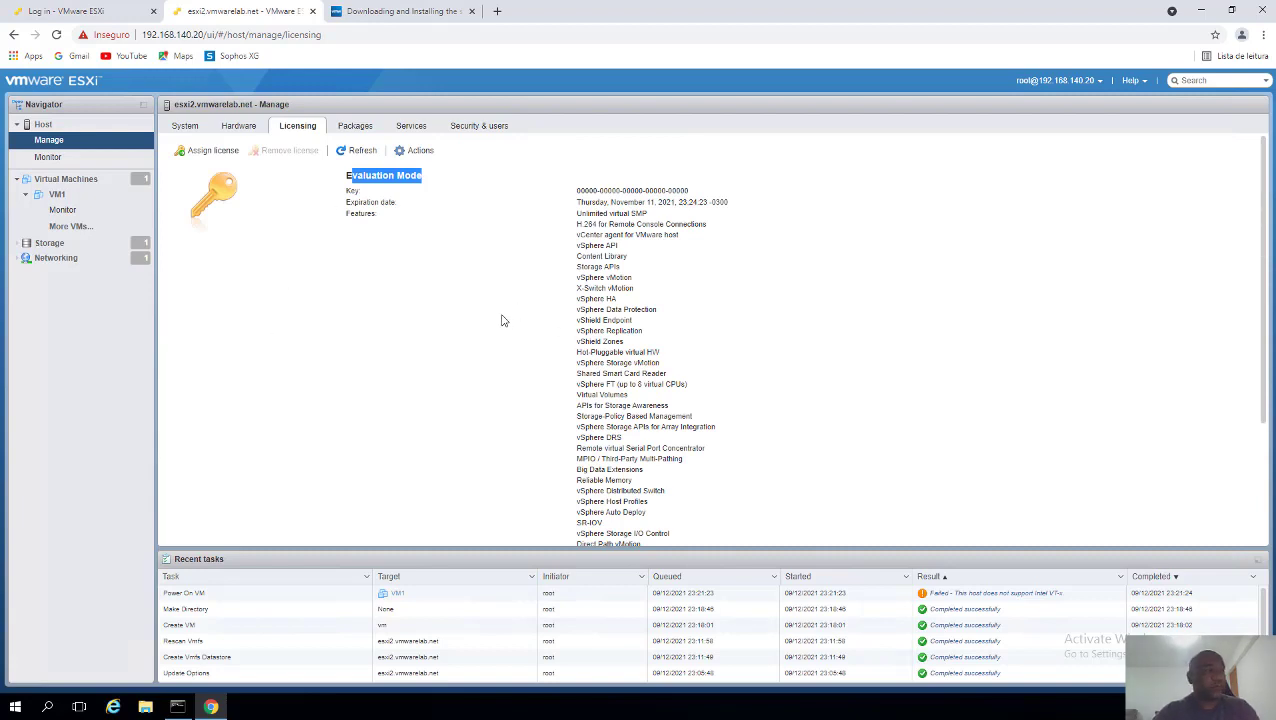
click(503, 320)
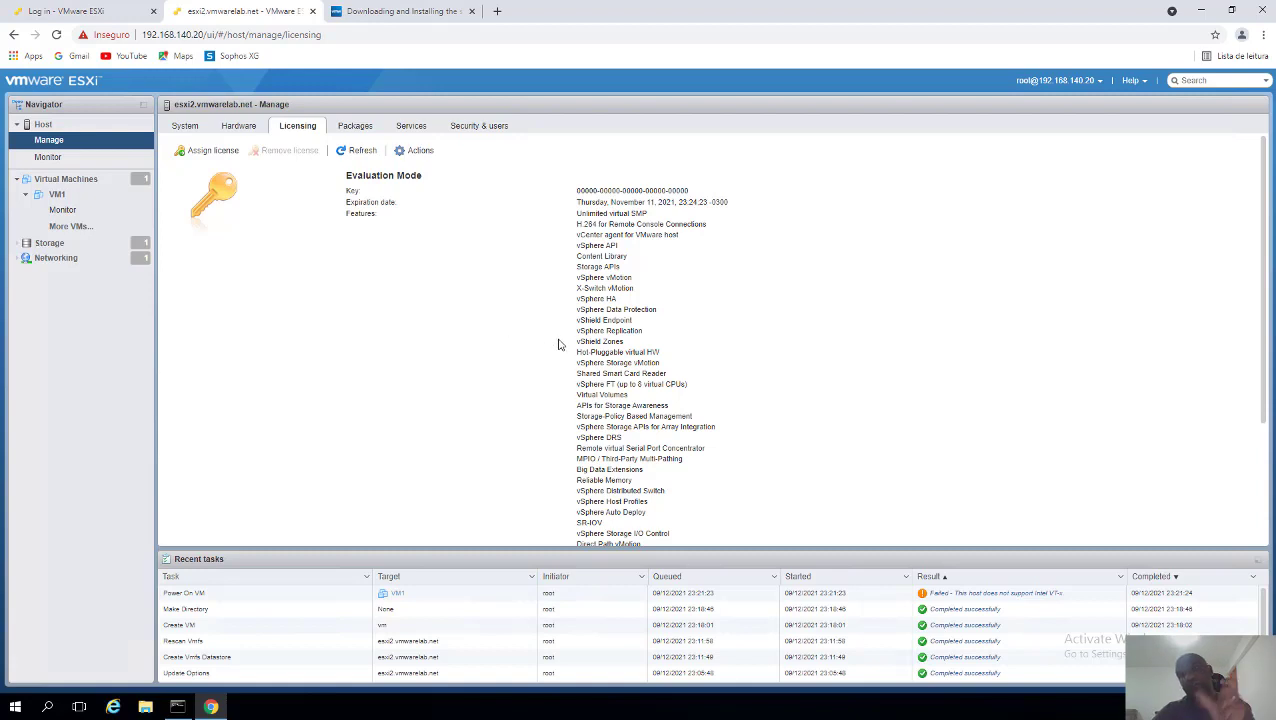
click(214, 152)
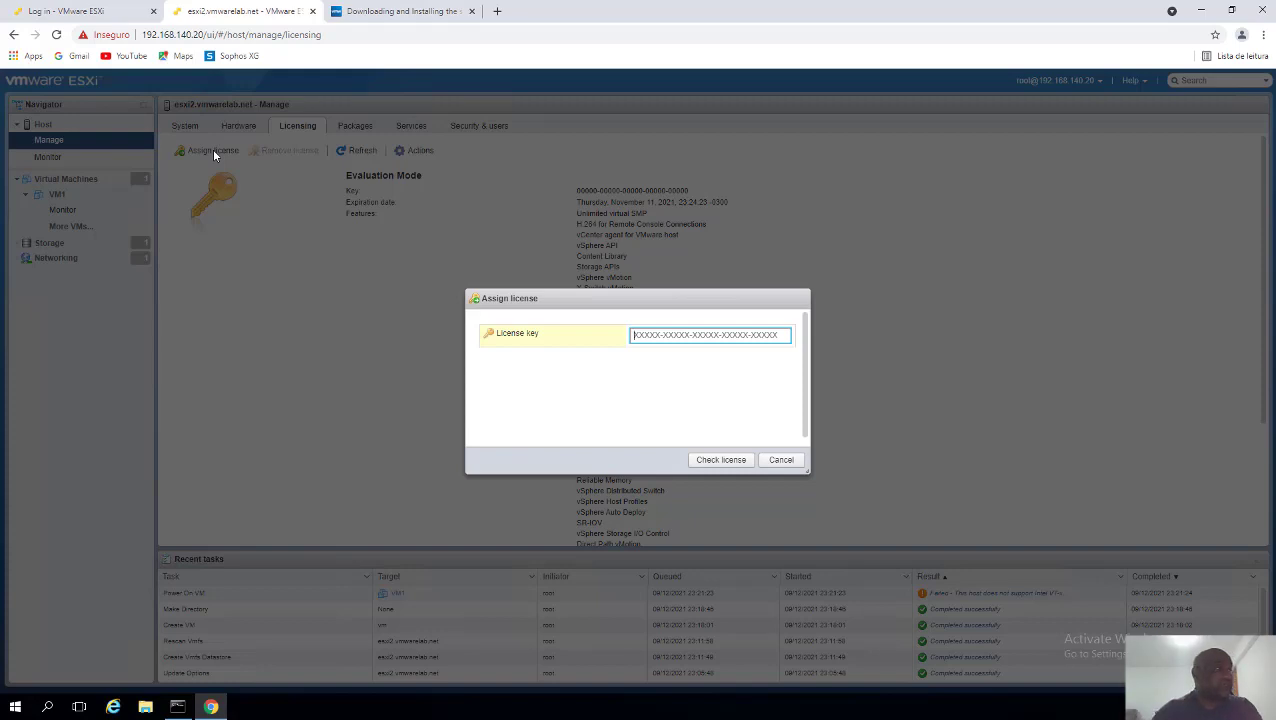
click(779, 463)
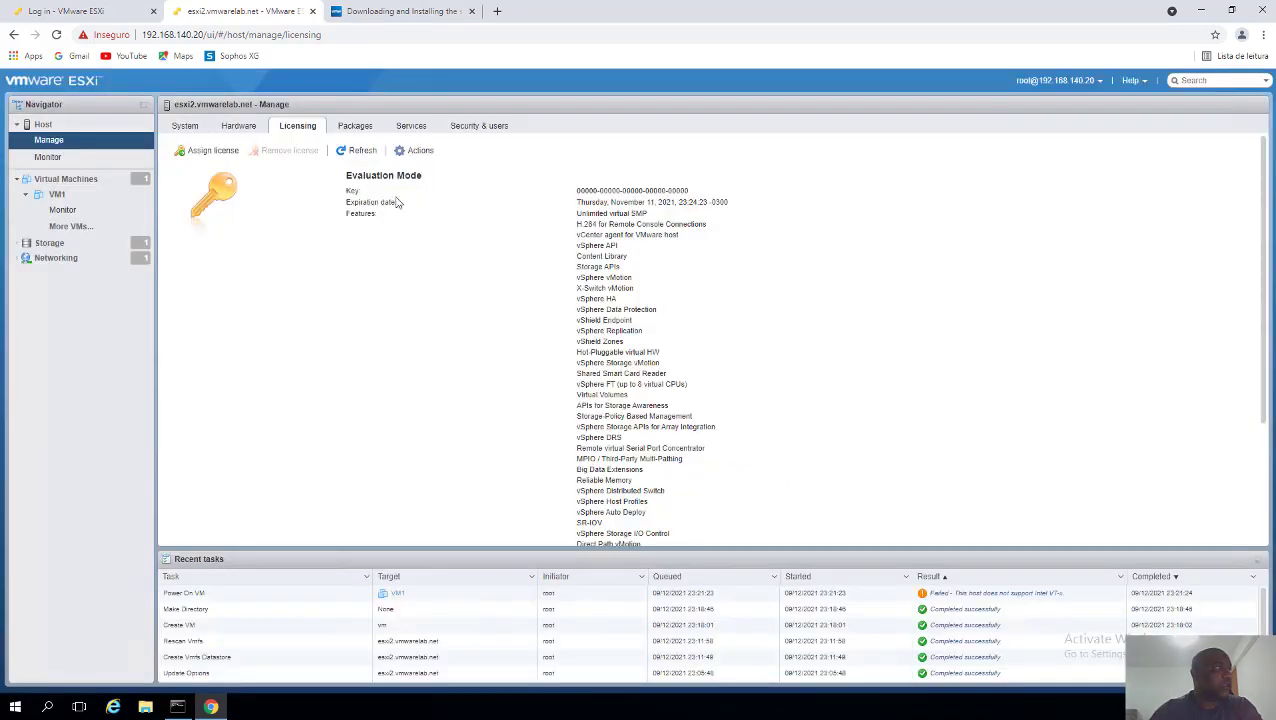
mouse_move(636, 204)
mouse_down()
mouse_move(682, 204)
mouse_move(641, 225)
mouse_move(632, 213)
mouse_up()
click(670, 249)
click(597, 312)
- Browse the host's Services, Security & users and System tabs, ending on Time & date settings
click(57, 258)
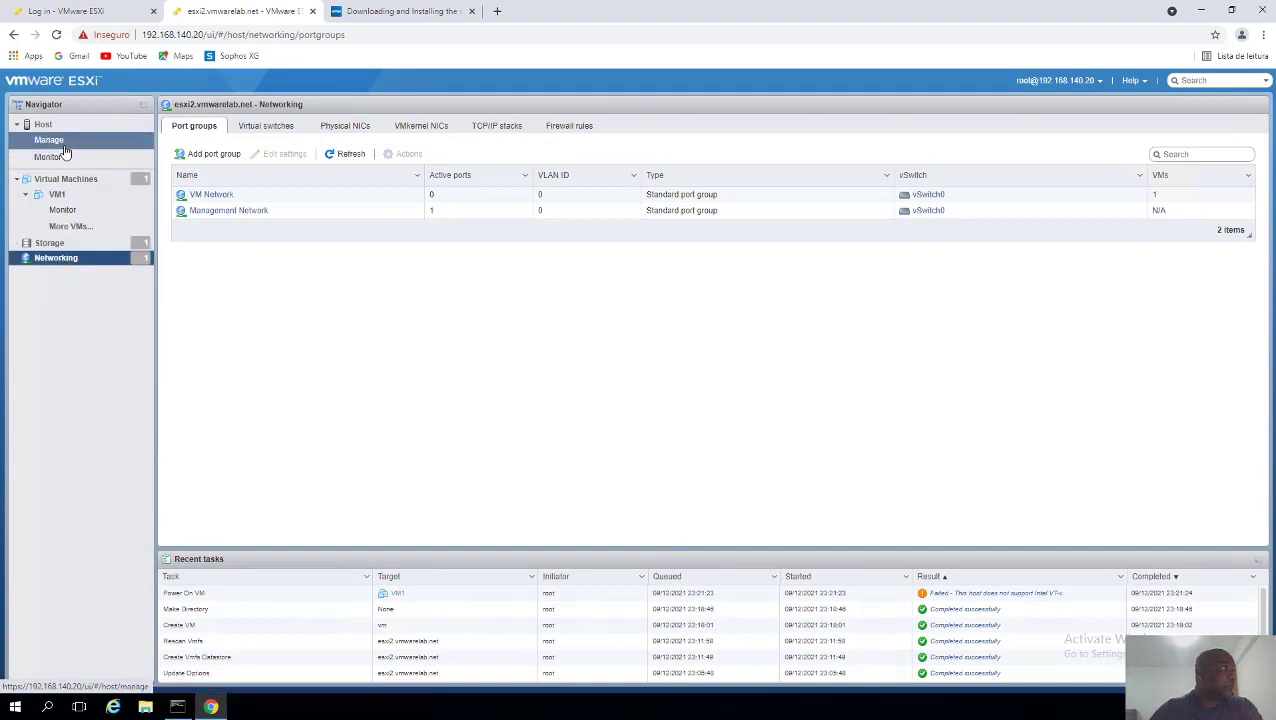
click(49, 140)
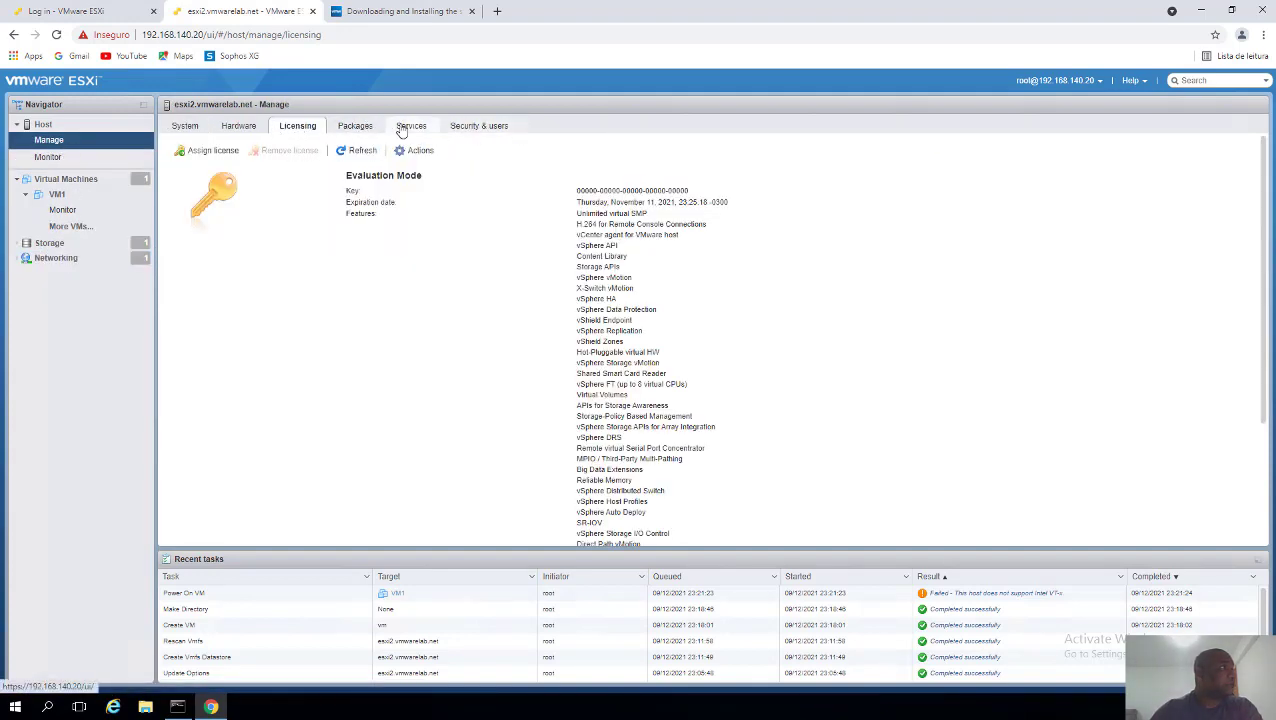
click(401, 131)
click(478, 131)
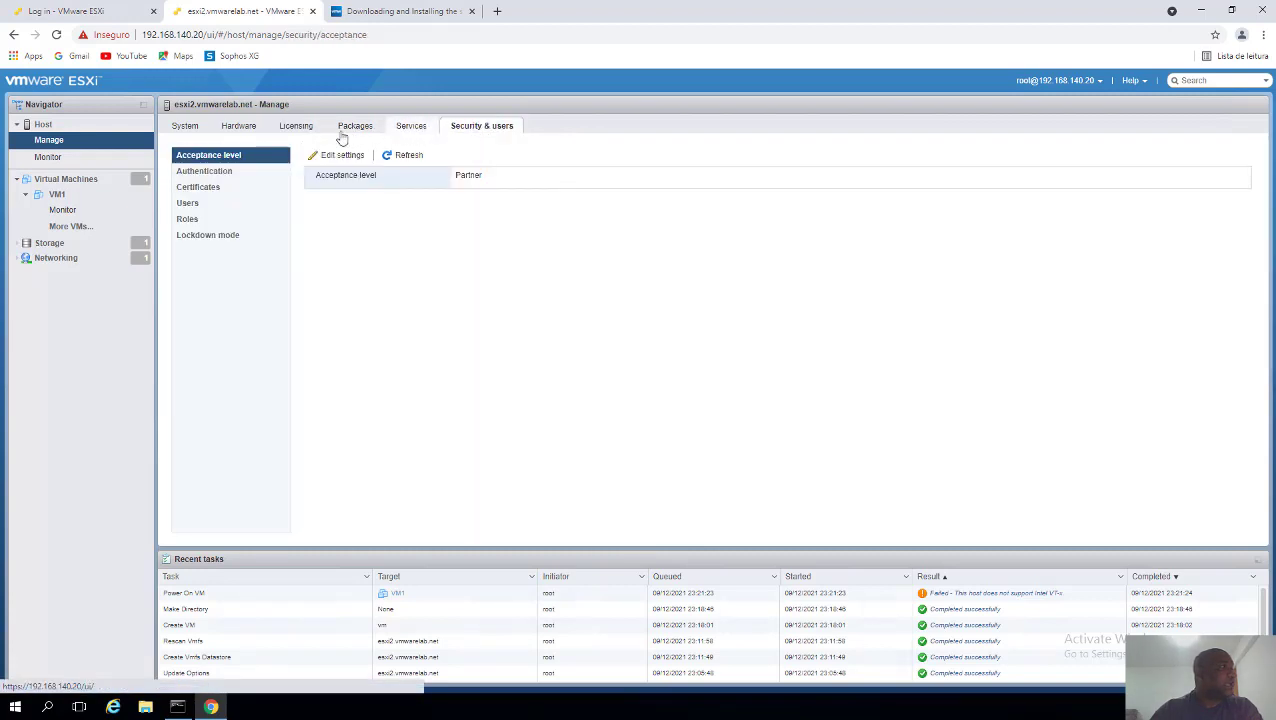
click(186, 126)
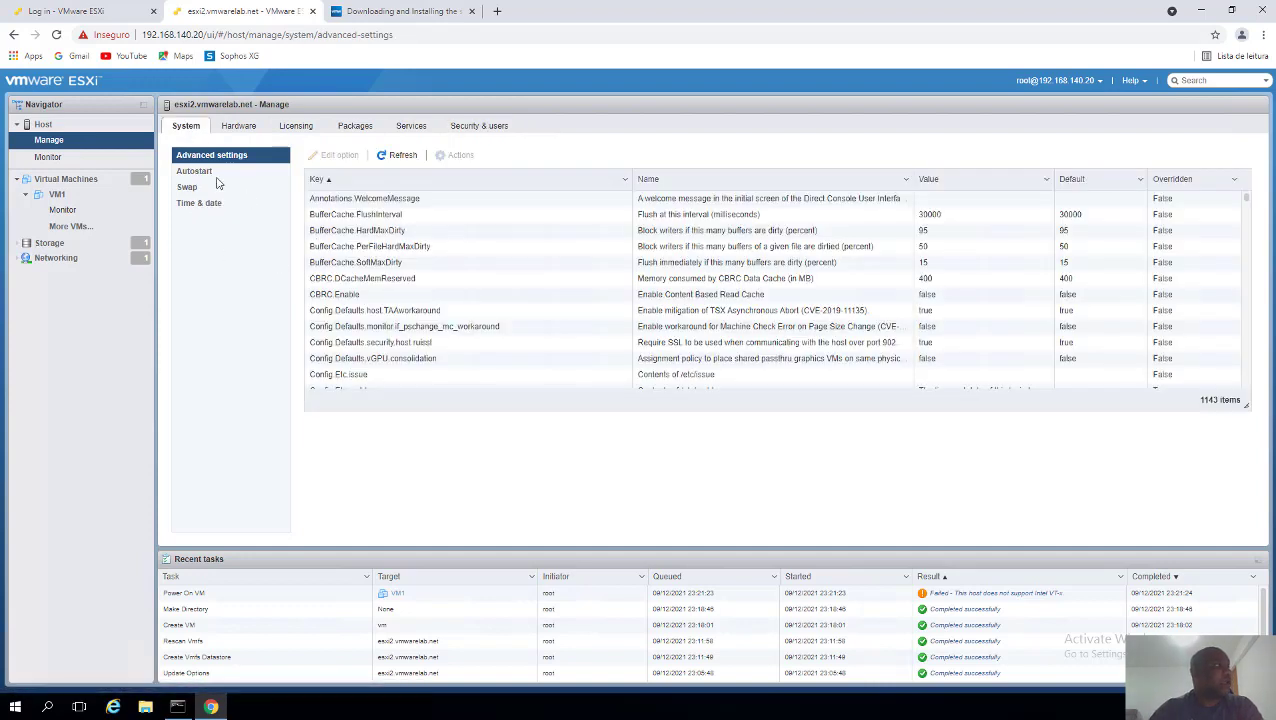
click(198, 204)
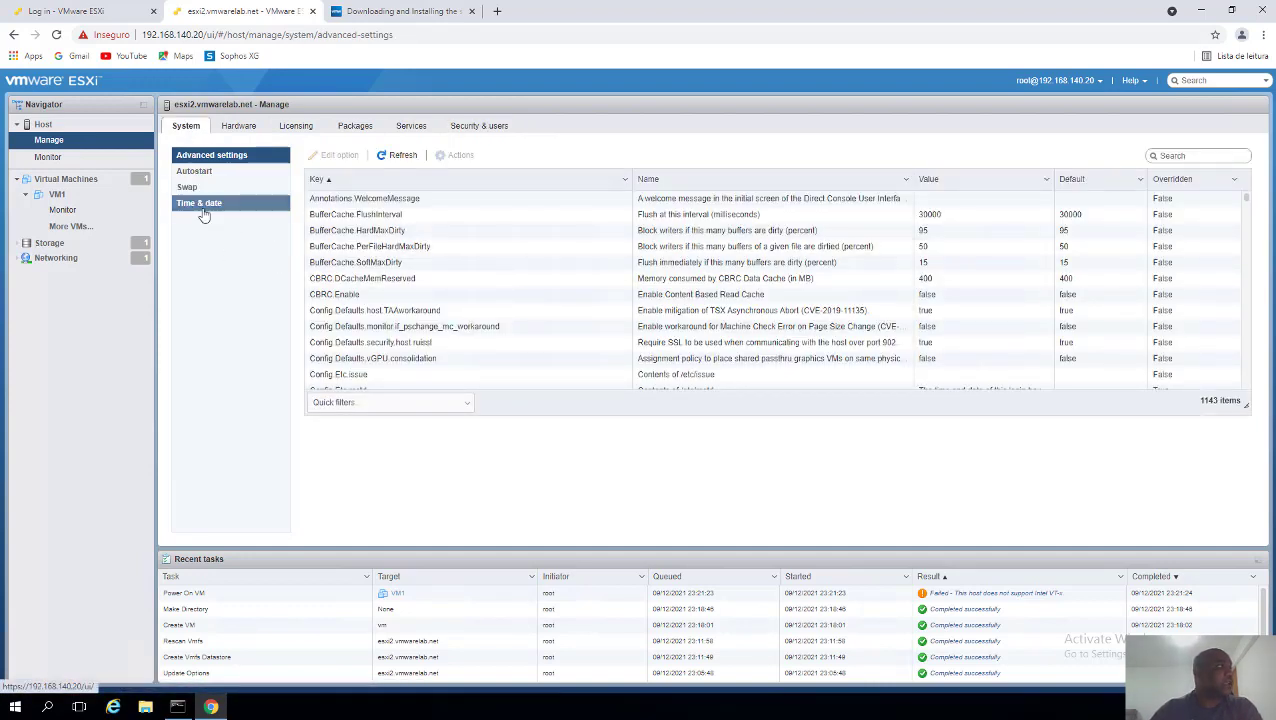
click(205, 212)
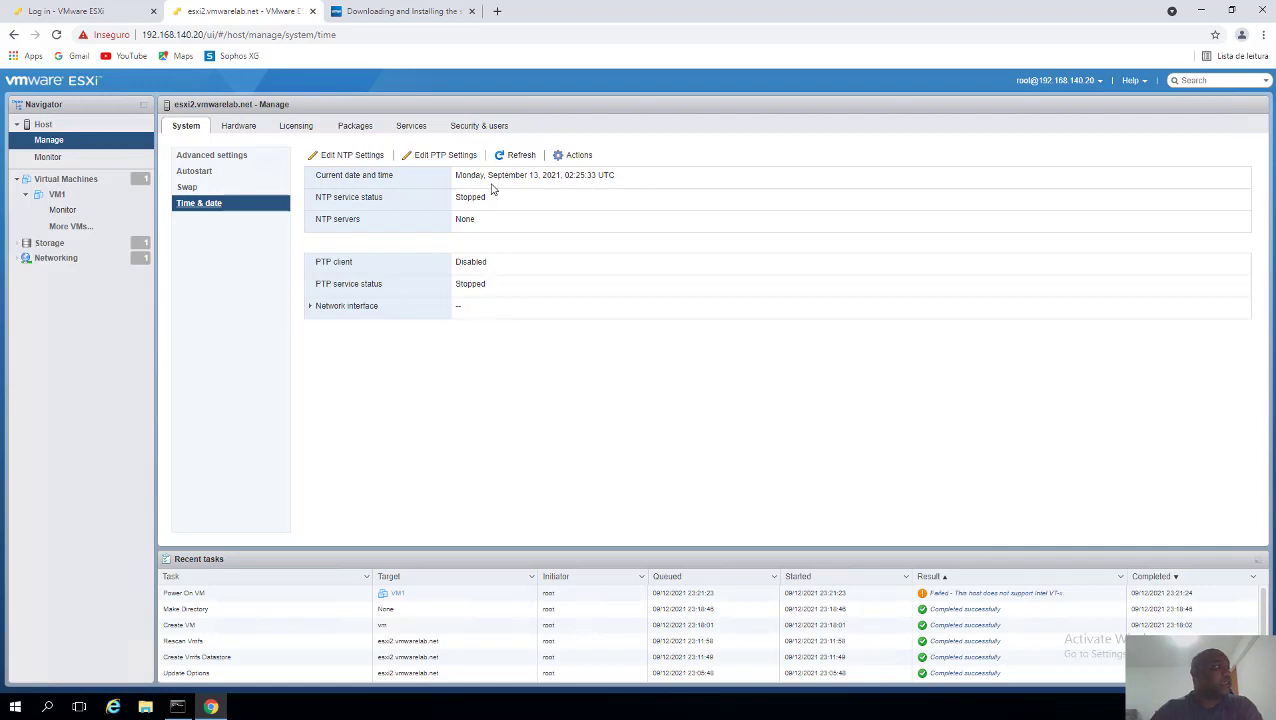
drag(489, 178, 575, 187)
click(350, 157)
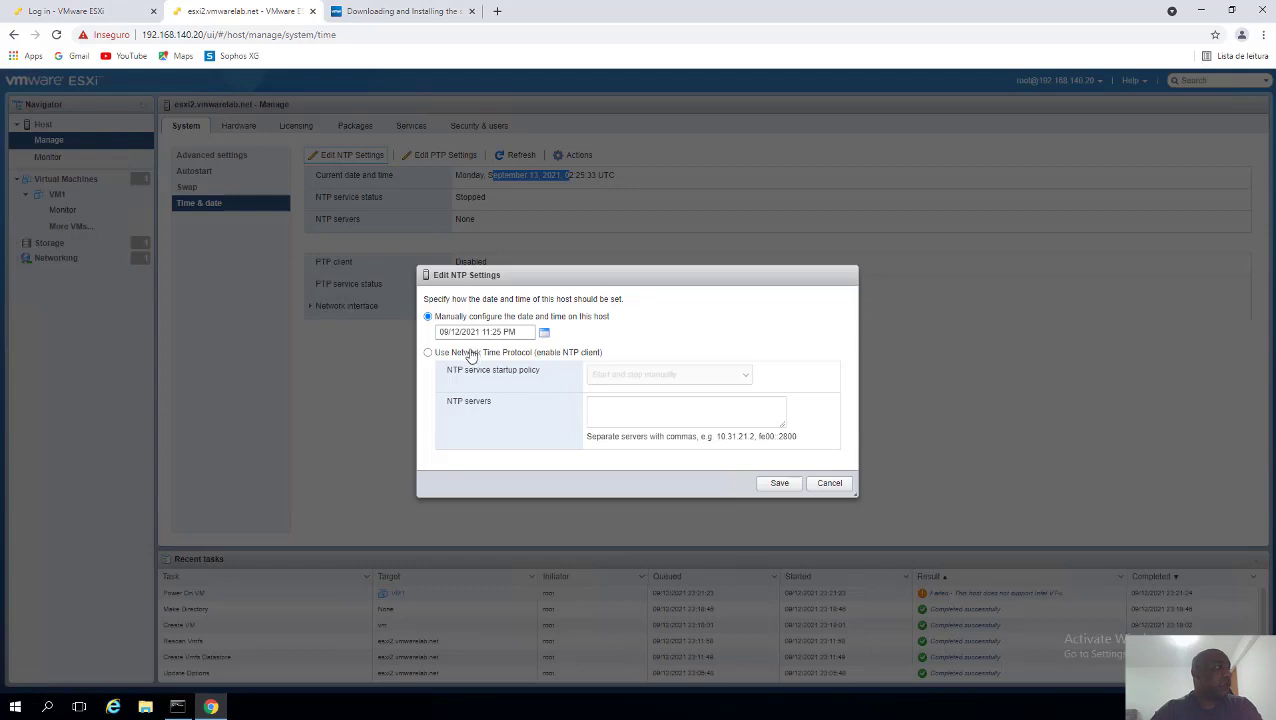
drag(464, 318, 541, 326)
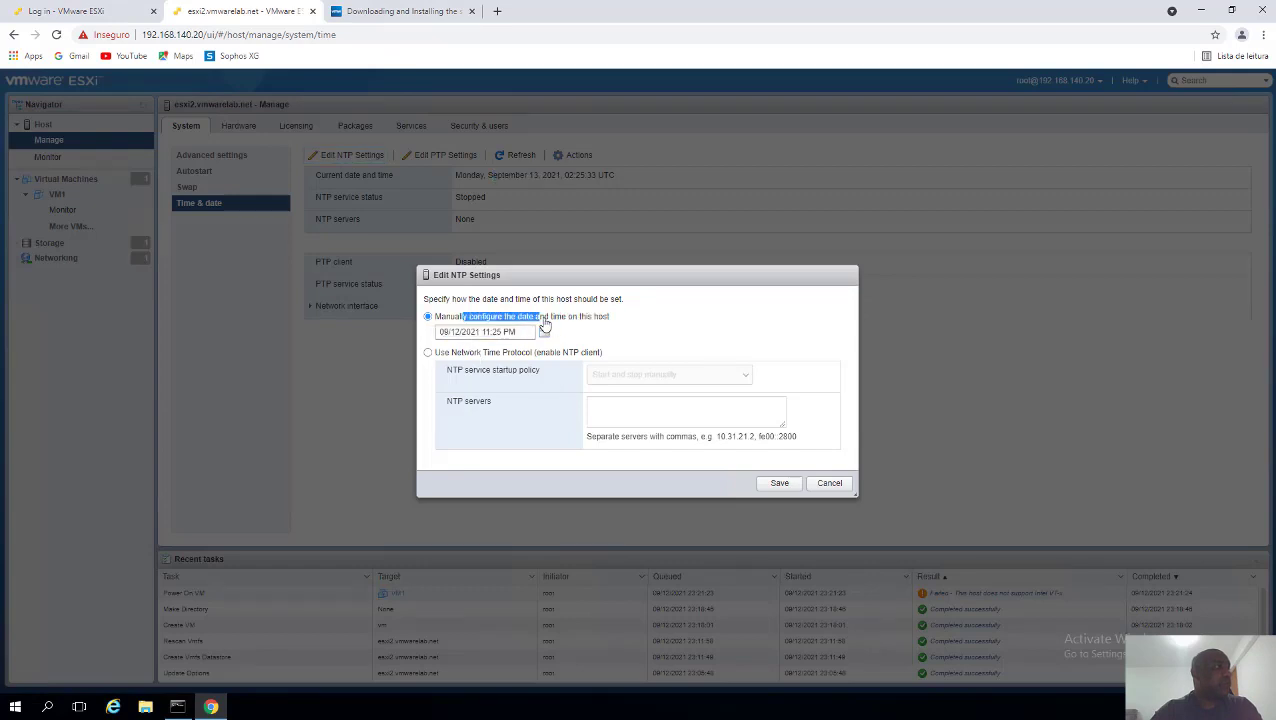
click(570, 318)
click(428, 354)
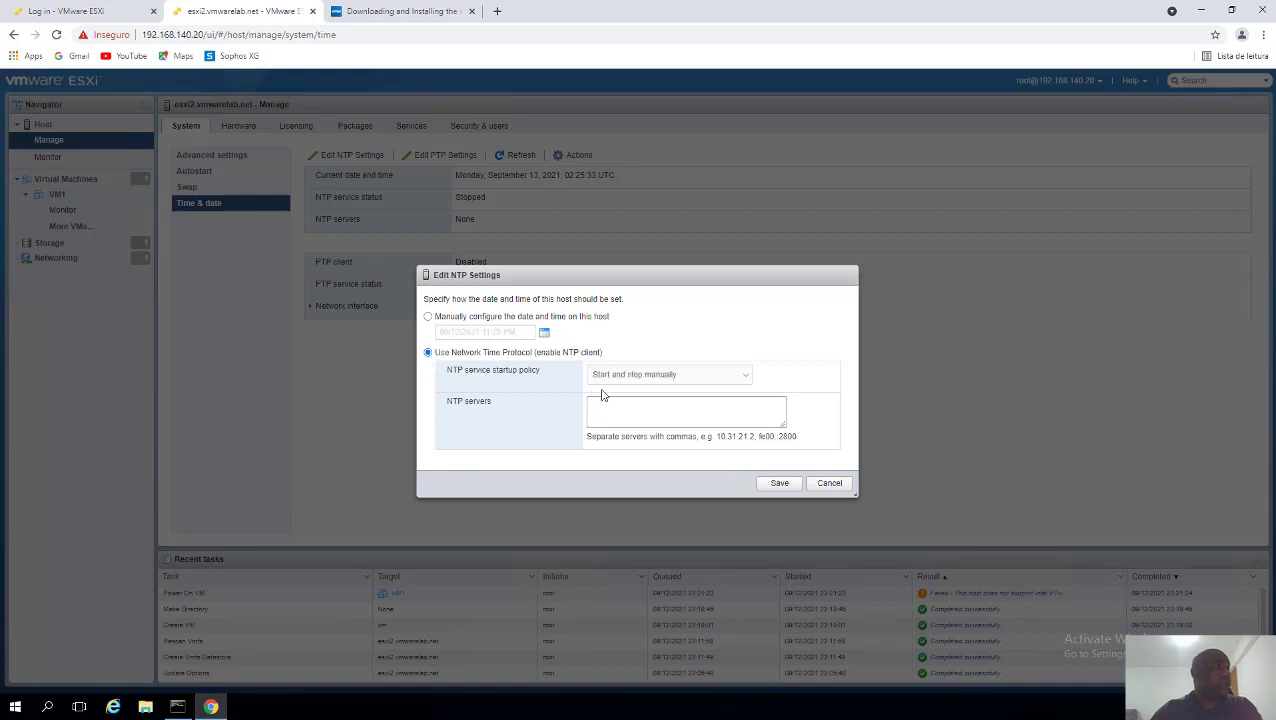
click(685, 376)
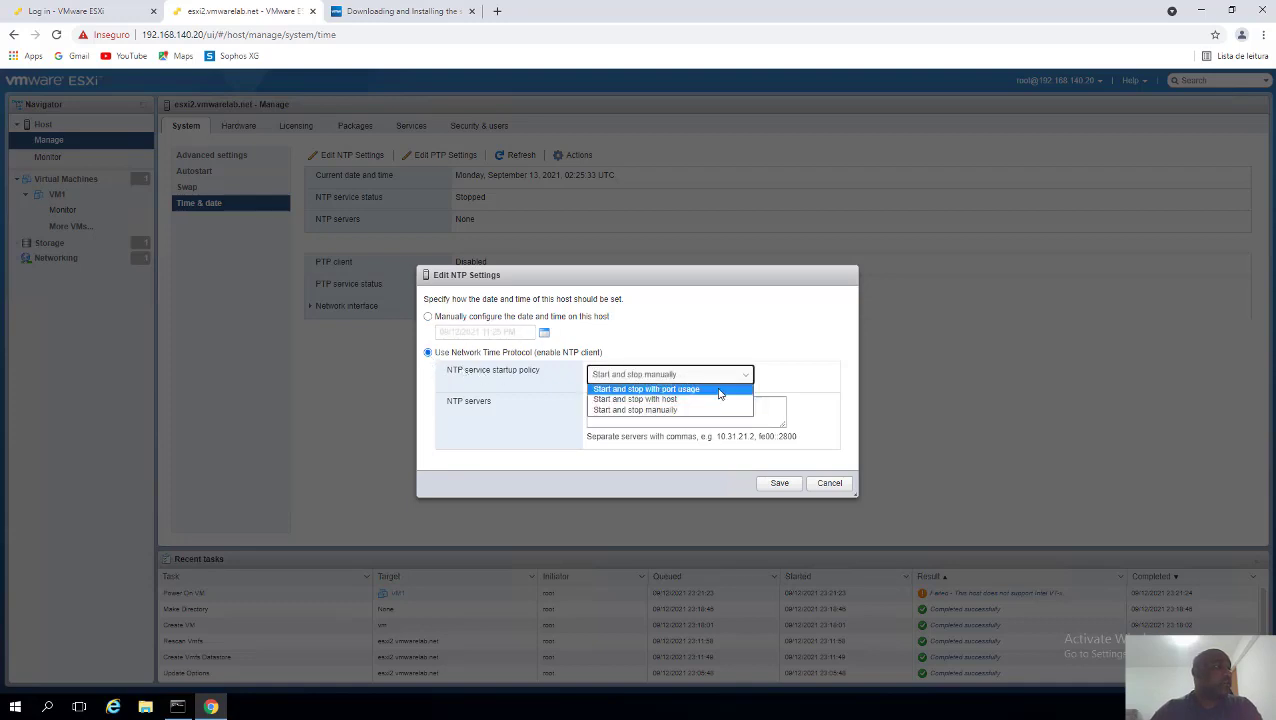
click(654, 401)
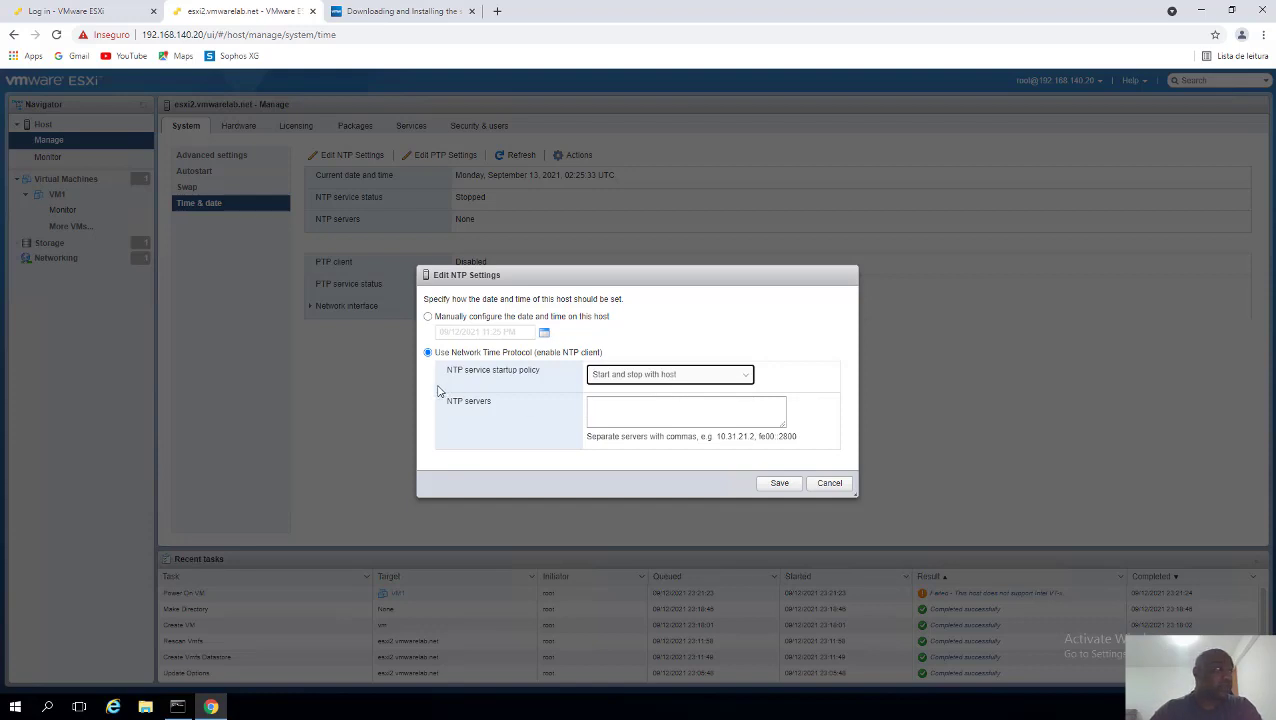
drag(447, 368, 542, 380)
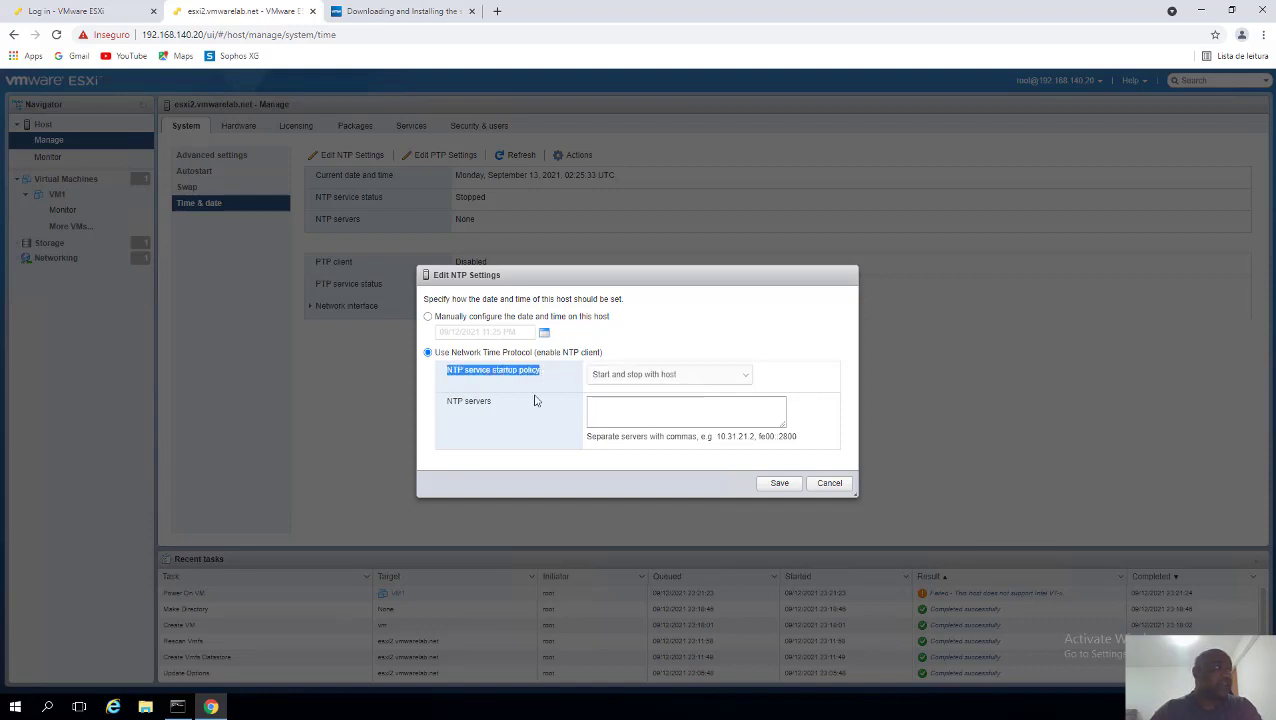
click(609, 405)
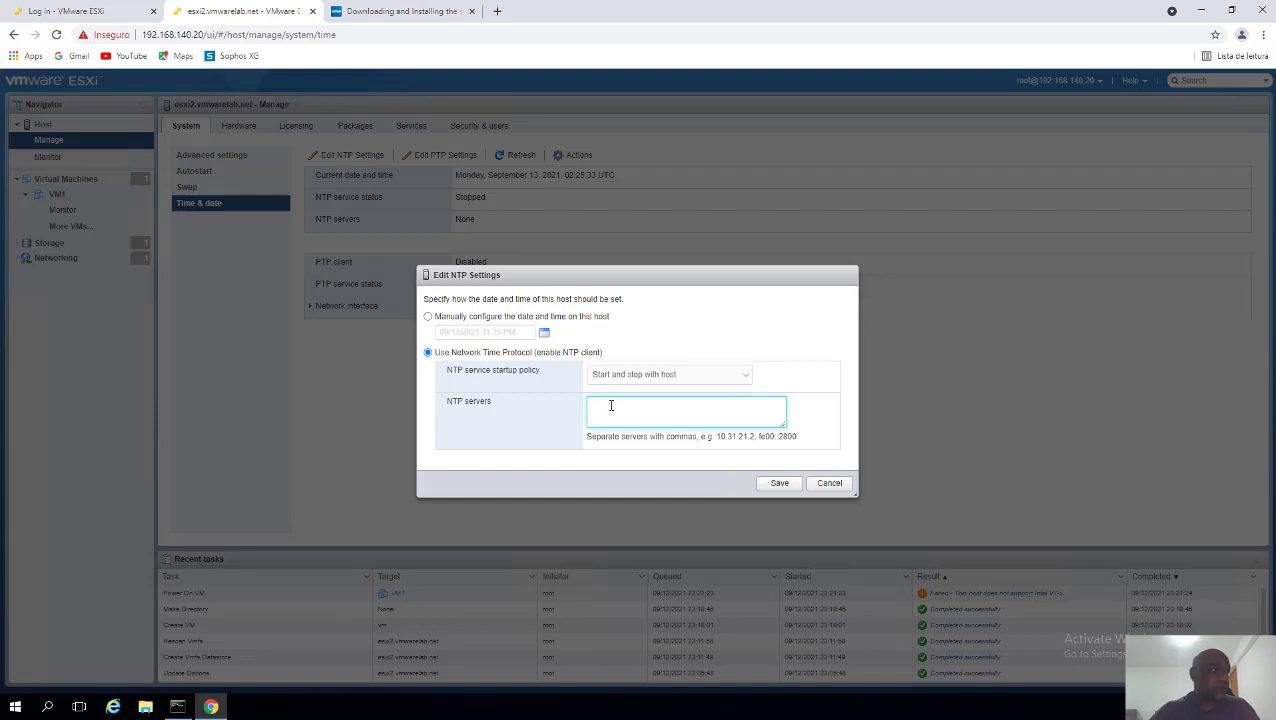
click(830, 484)
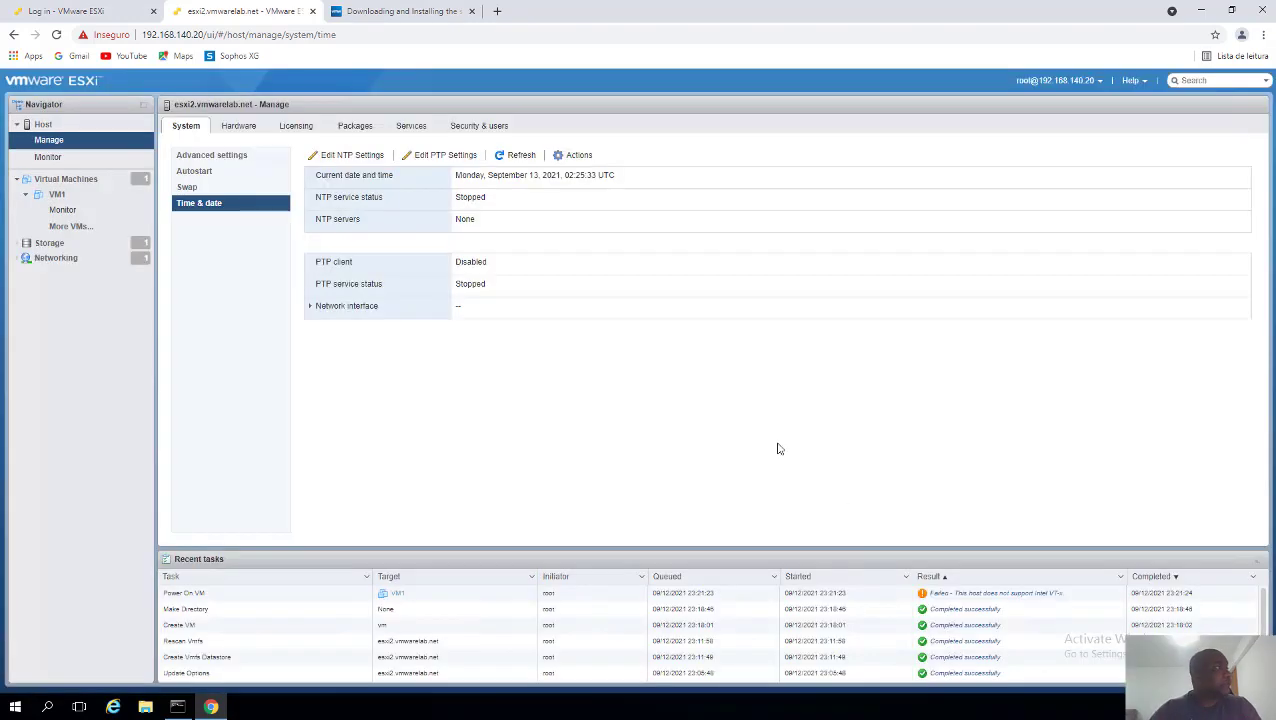
- Inspect the VM Network and Management Network port groups, both on vSwitch0
click(80, 266)
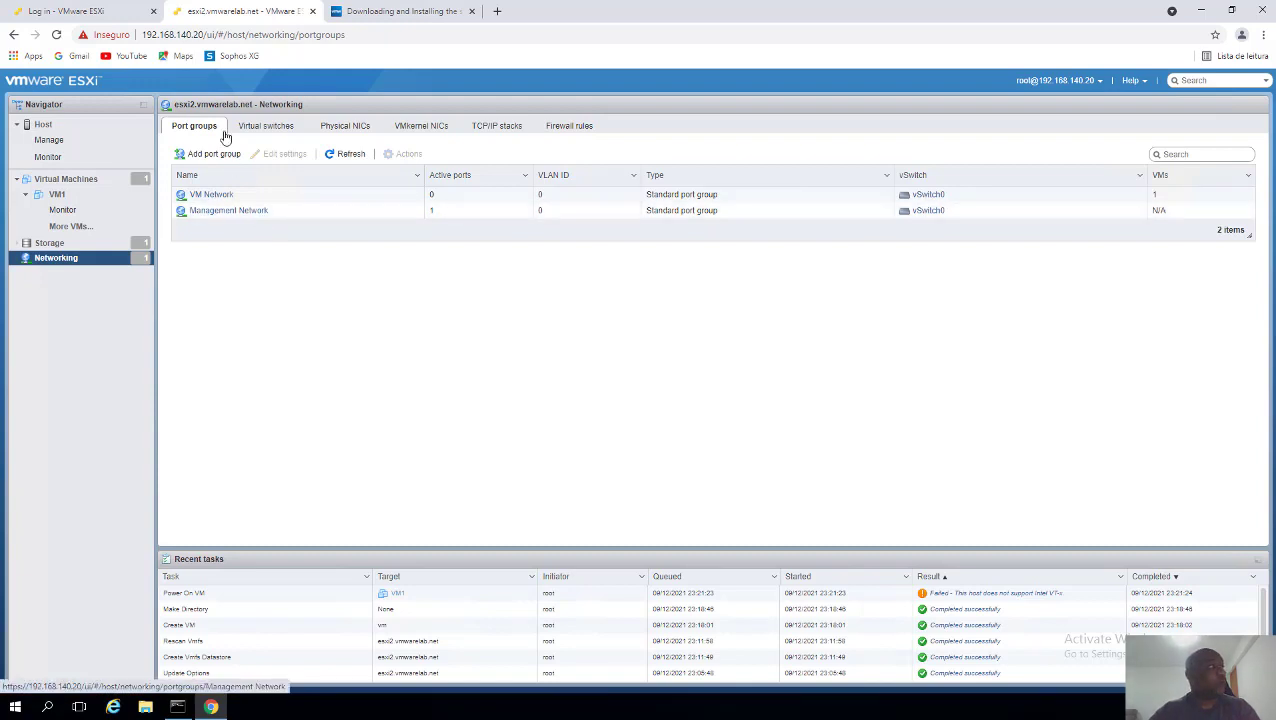
drag(142, 34, 205, 40)
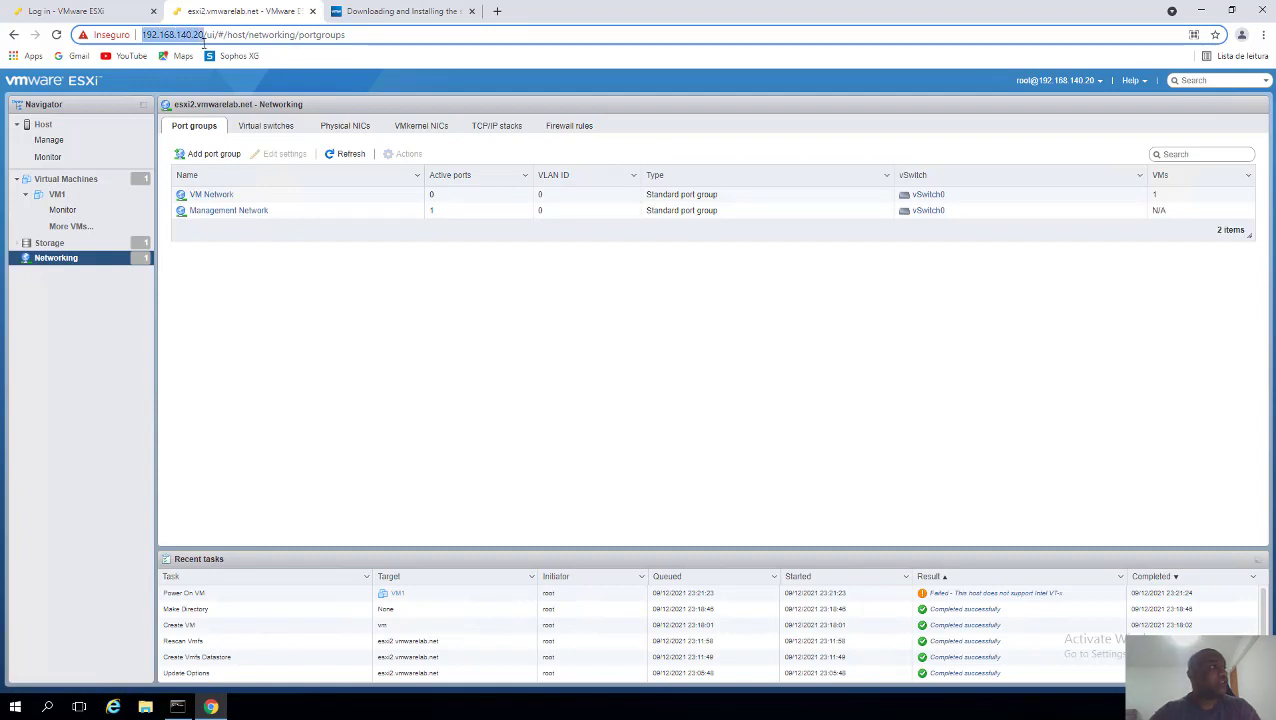
drag(205, 40, 205, 40)
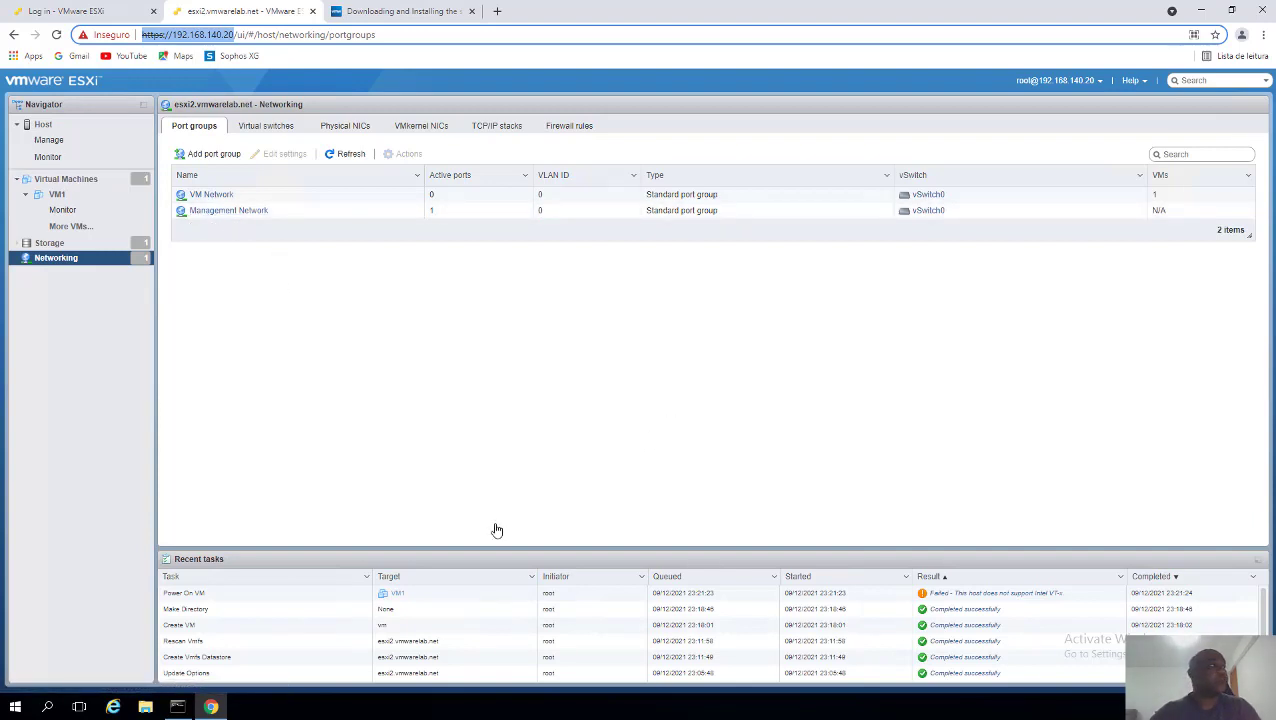
click(316, 258)
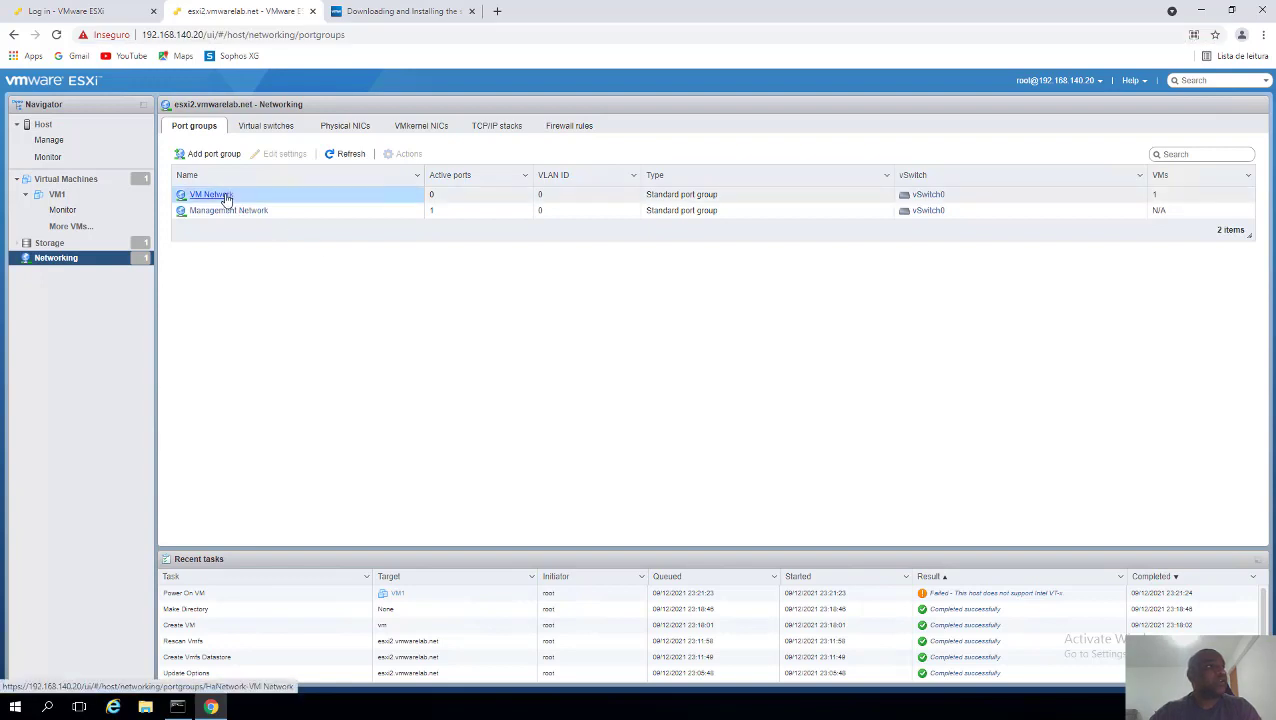
click(226, 196)
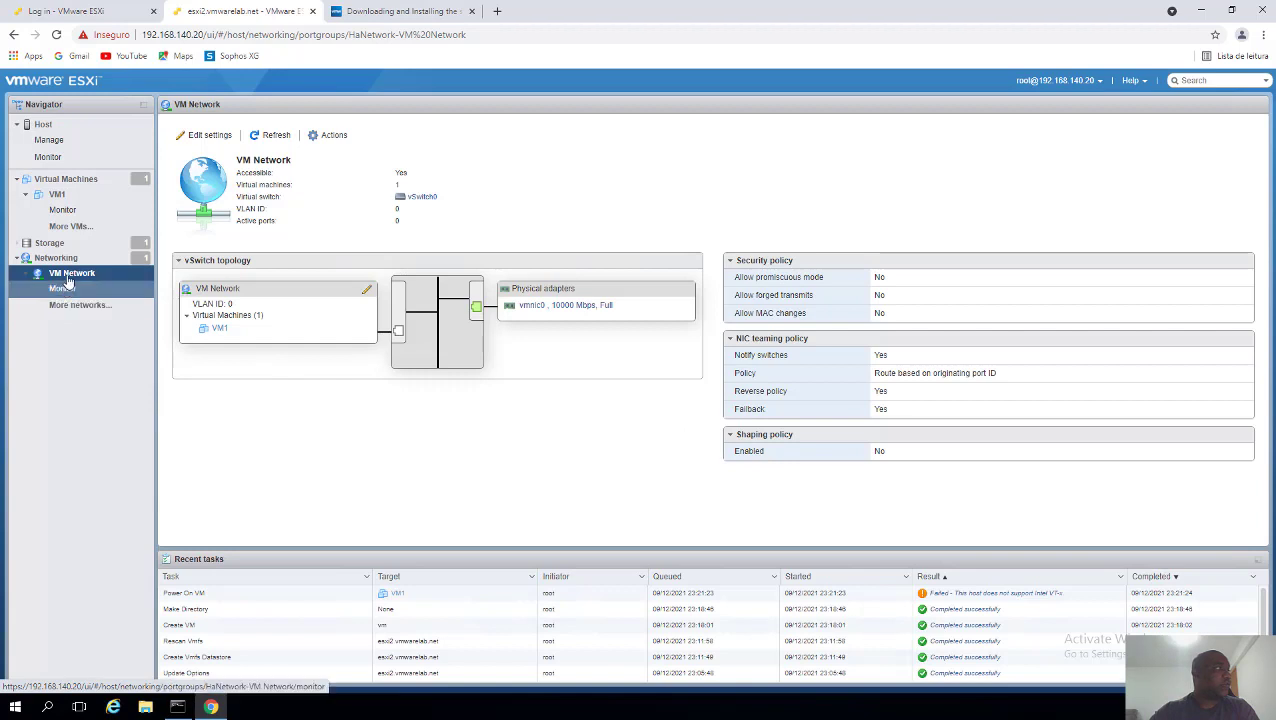
click(58, 258)
click(242, 211)
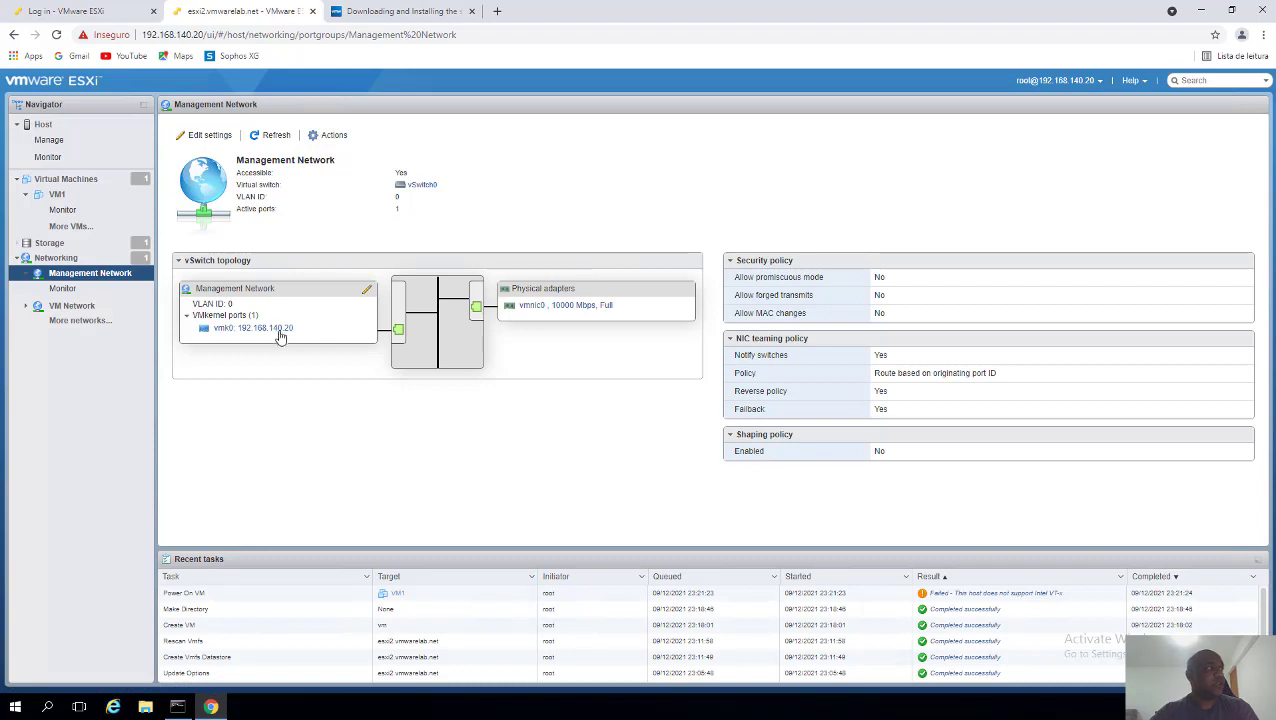
click(78, 258)
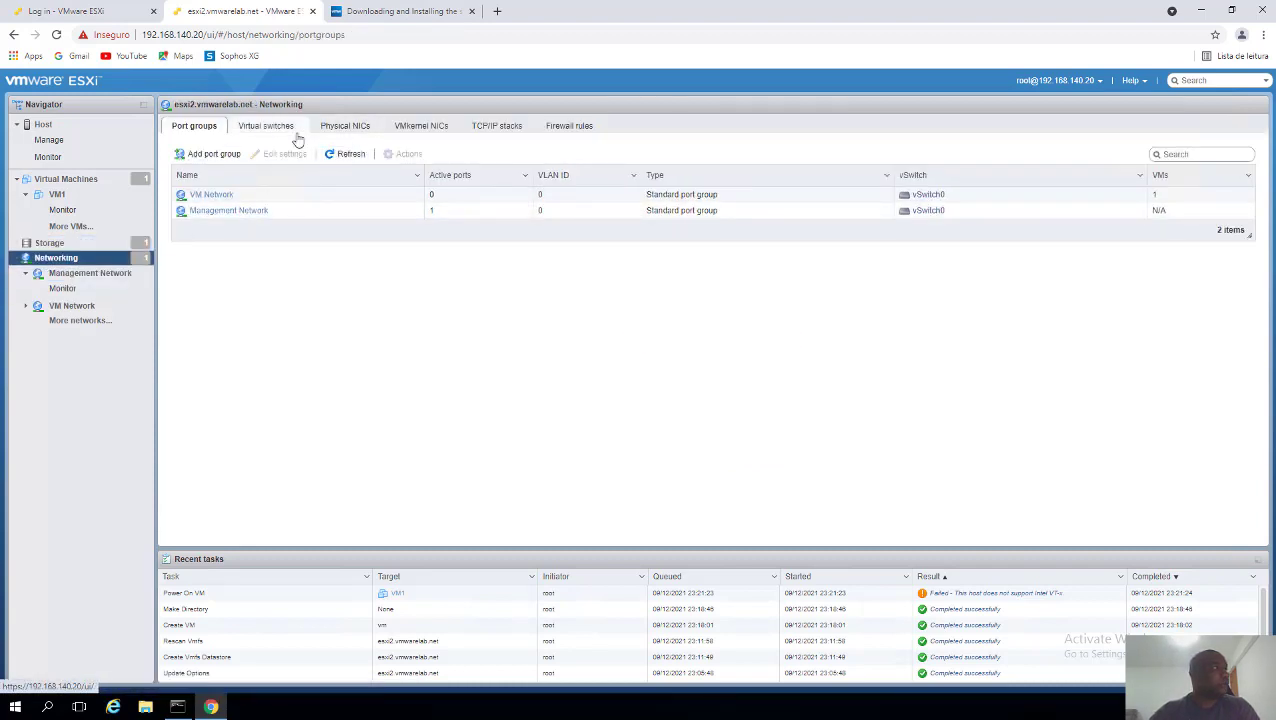
- Inspect vSwitch0 and physical adapters vmnic0 through vmnic3, then list the VMkernel NICs
click(276, 135)
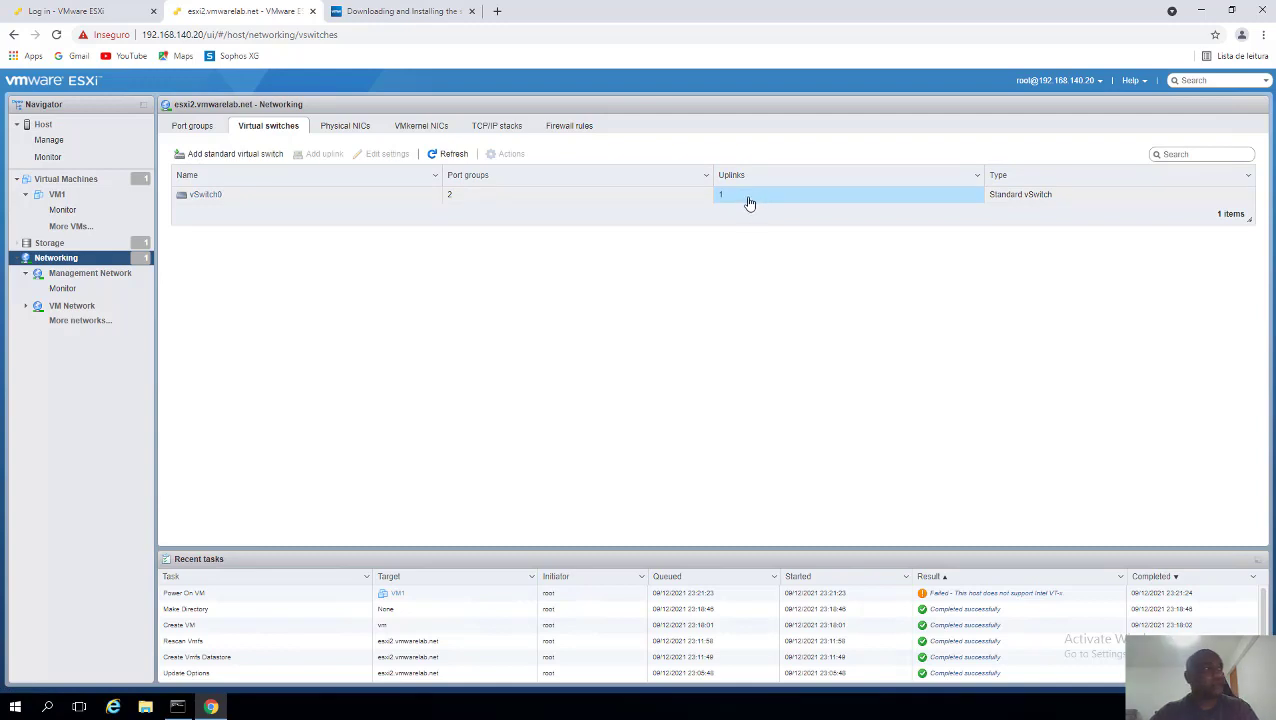
click(1076, 203)
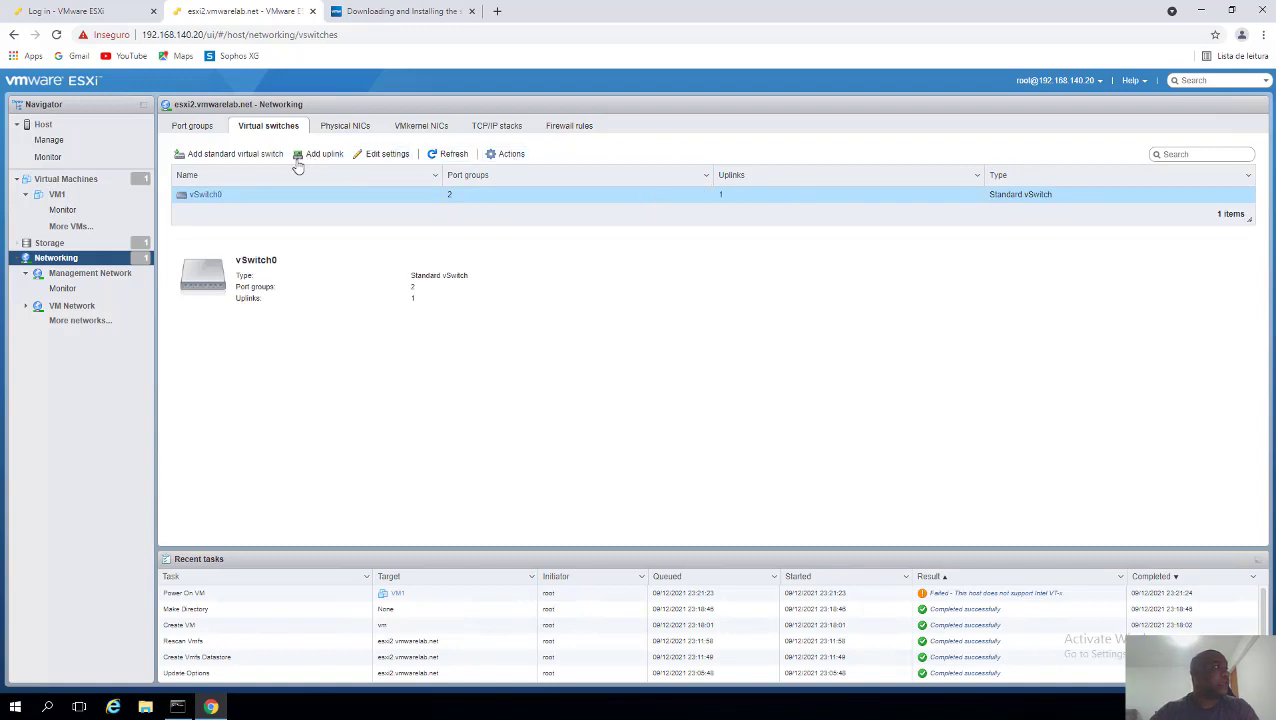
click(334, 131)
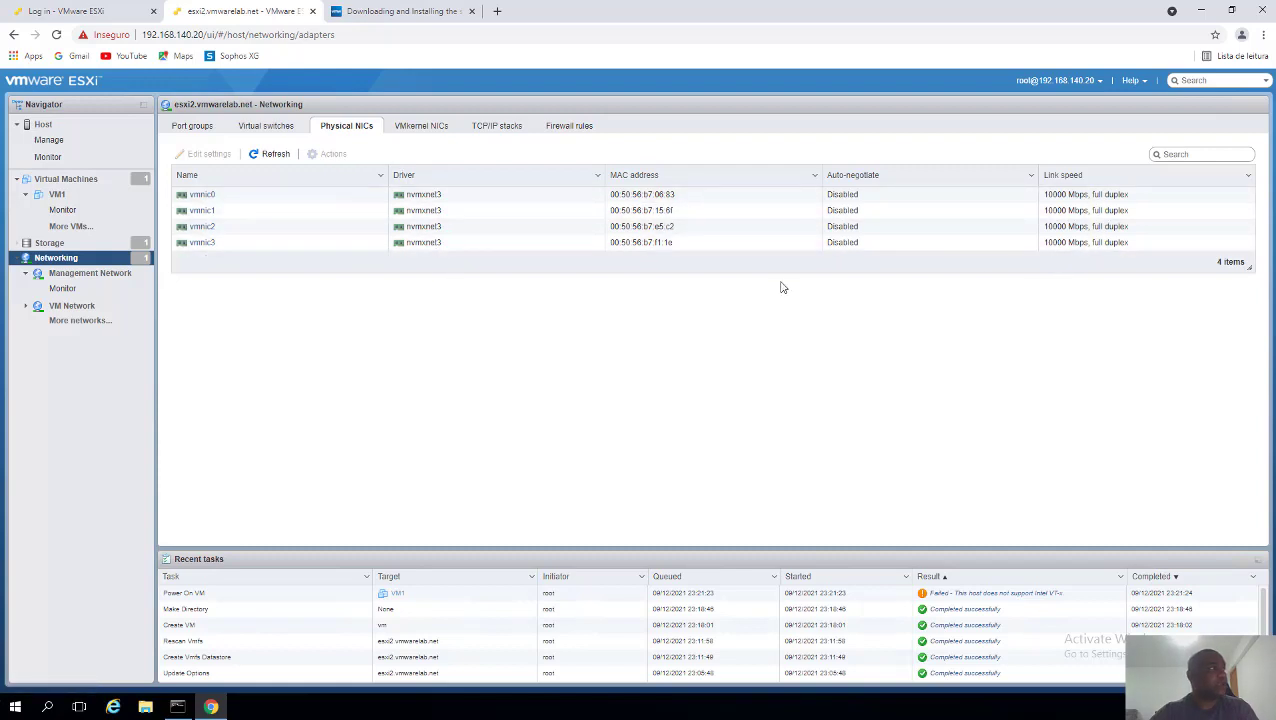
click(229, 198)
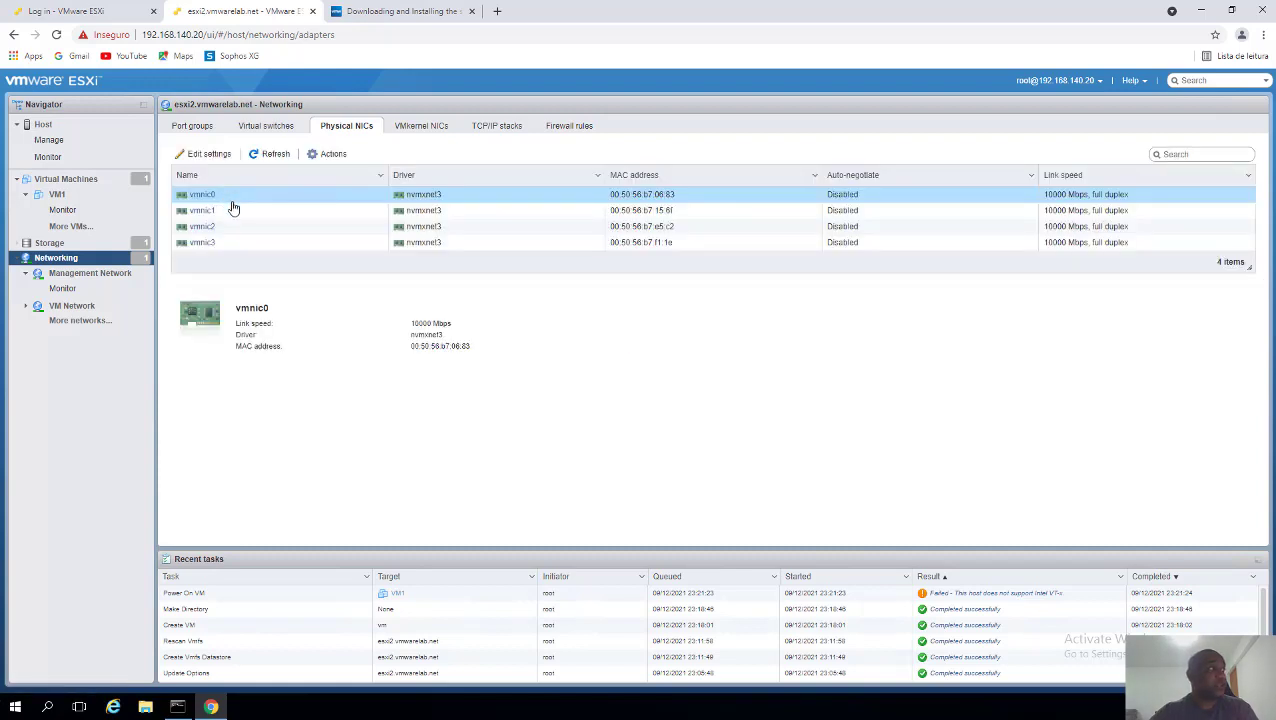
click(234, 212)
click(232, 227)
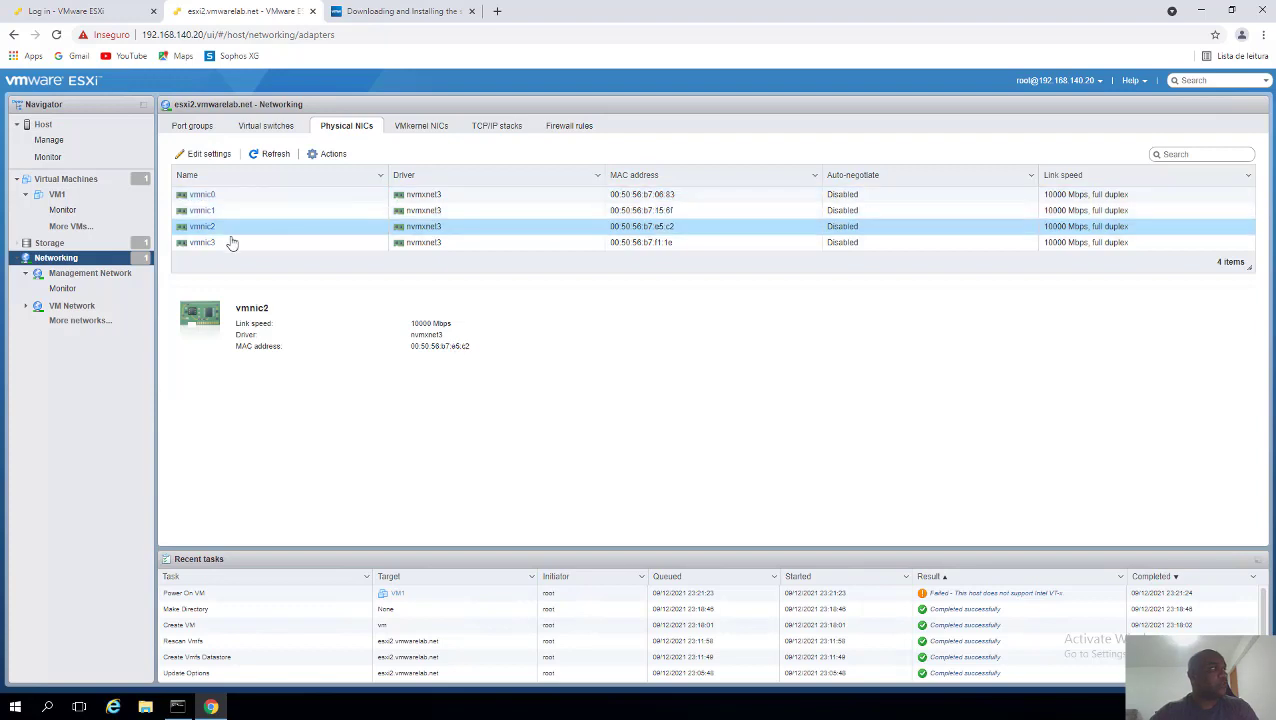
click(233, 242)
click(236, 214)
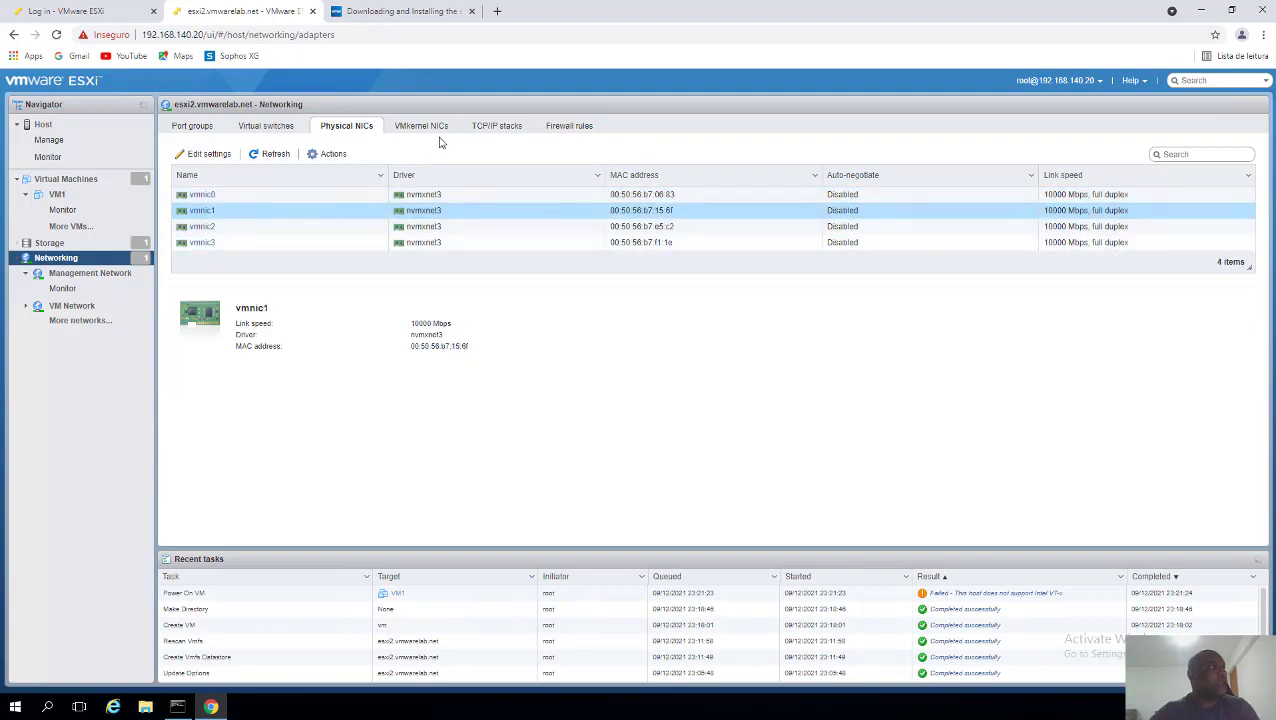
click(421, 127)
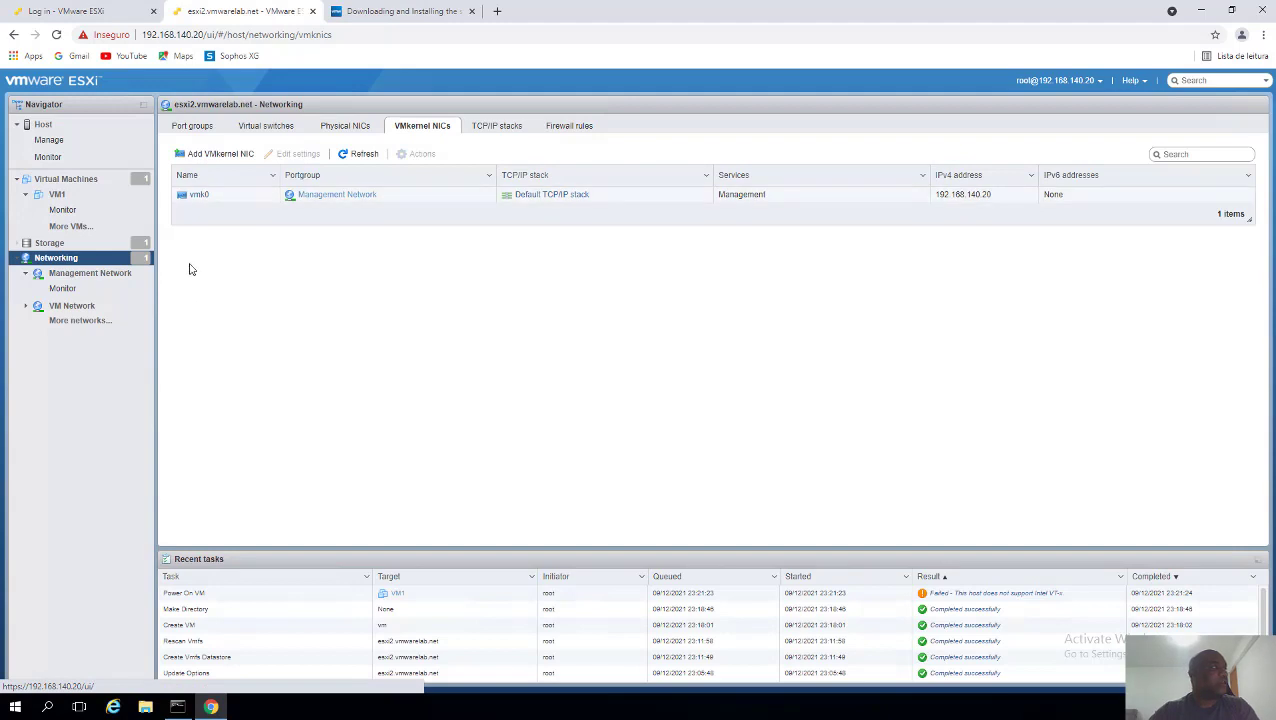
- Open vmk0's Default TCP/IP stack settings for editing (DNS 192.168.140.10, gateway 192.168.140.1)
click(228, 197)
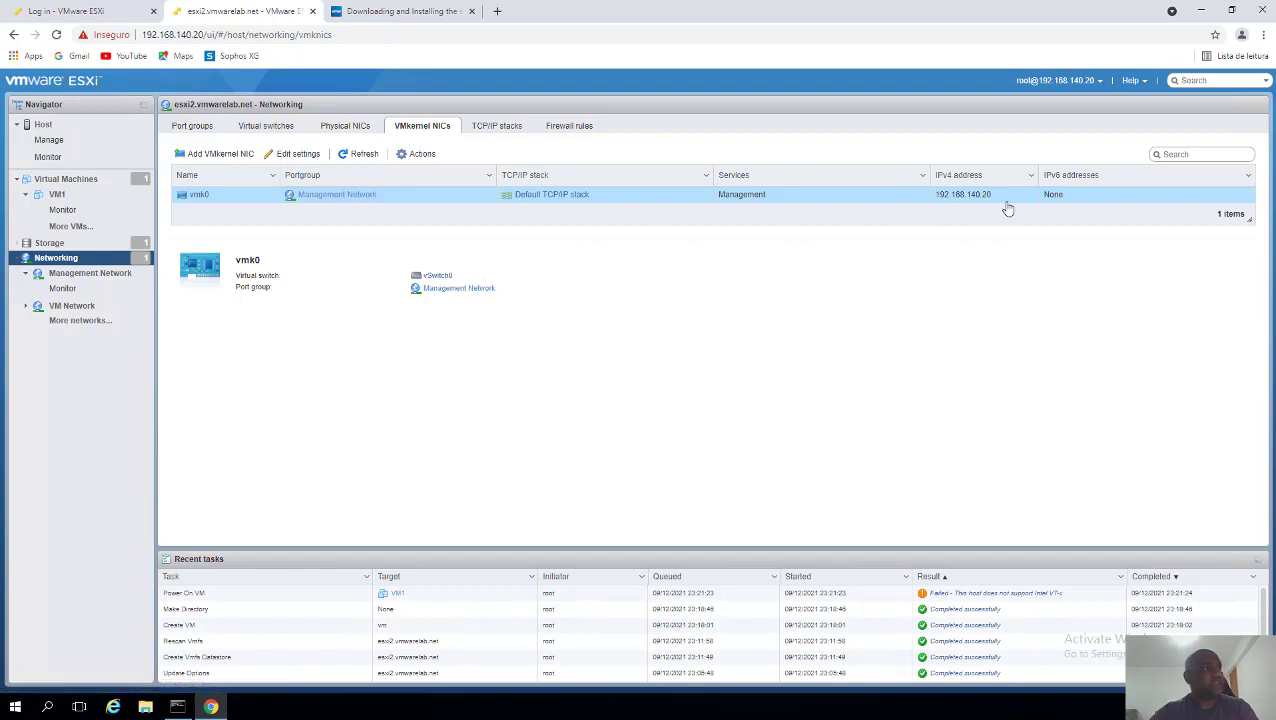
drag(998, 204, 939, 207)
click(615, 324)
click(547, 196)
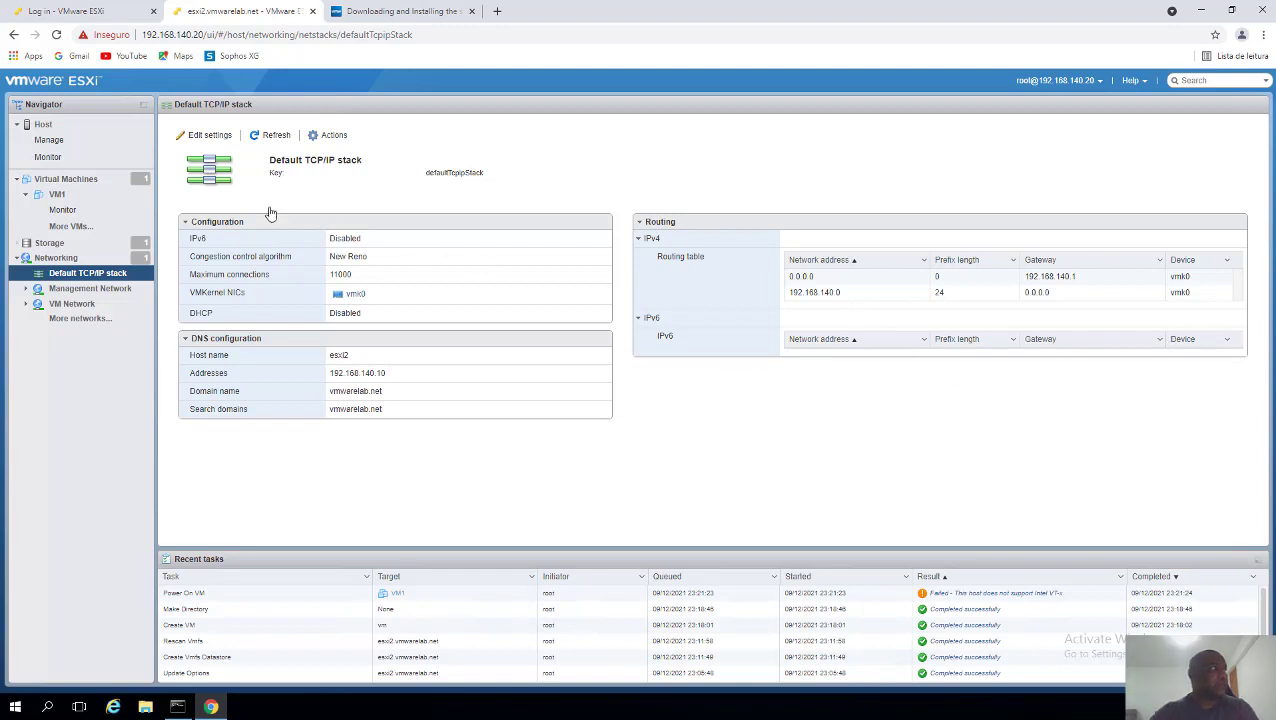
click(210, 137)
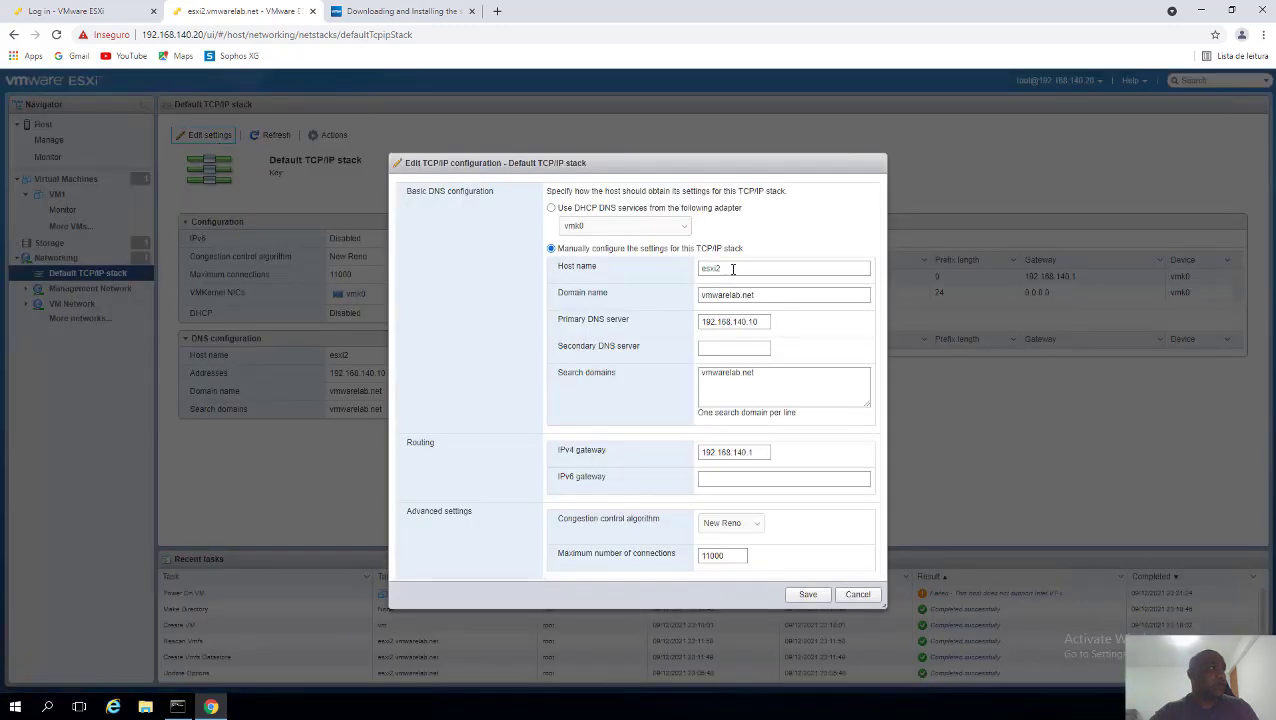
- Cancel the Edit TCP/IP configuration dialog for host esxi2 and go back to Networking
drag(738, 270, 647, 270)
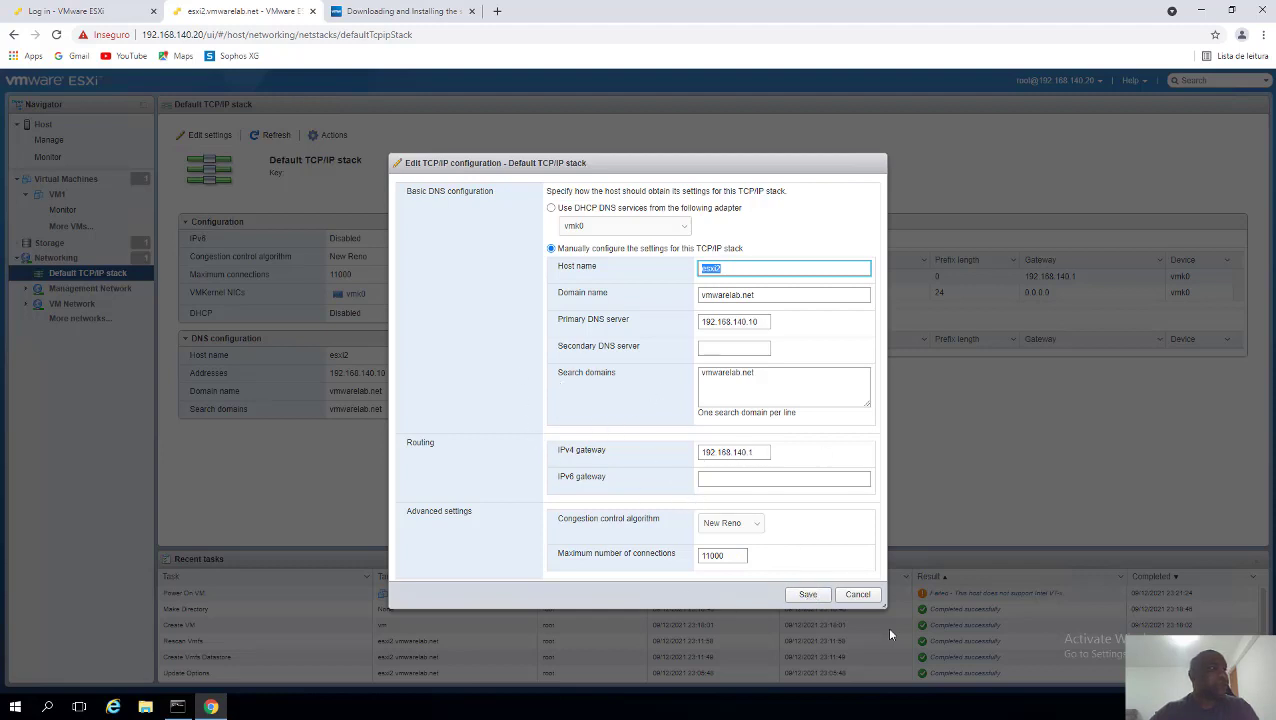
click(857, 594)
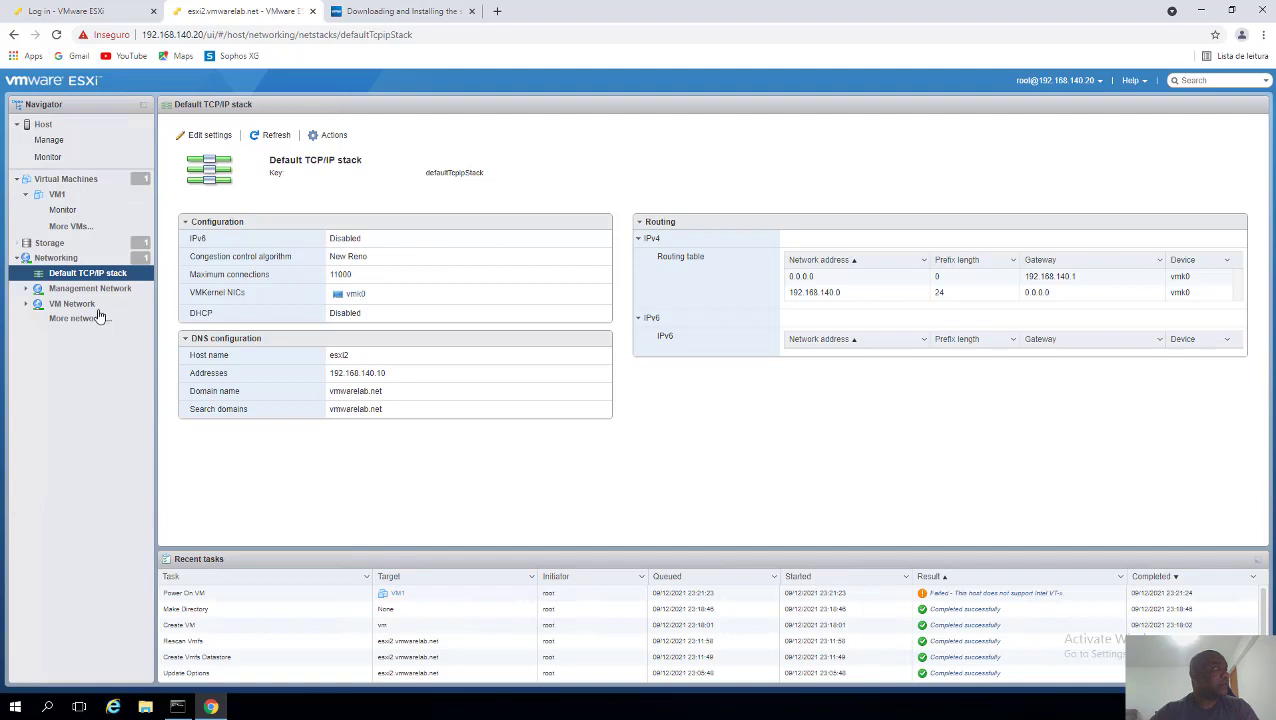
click(70, 265)
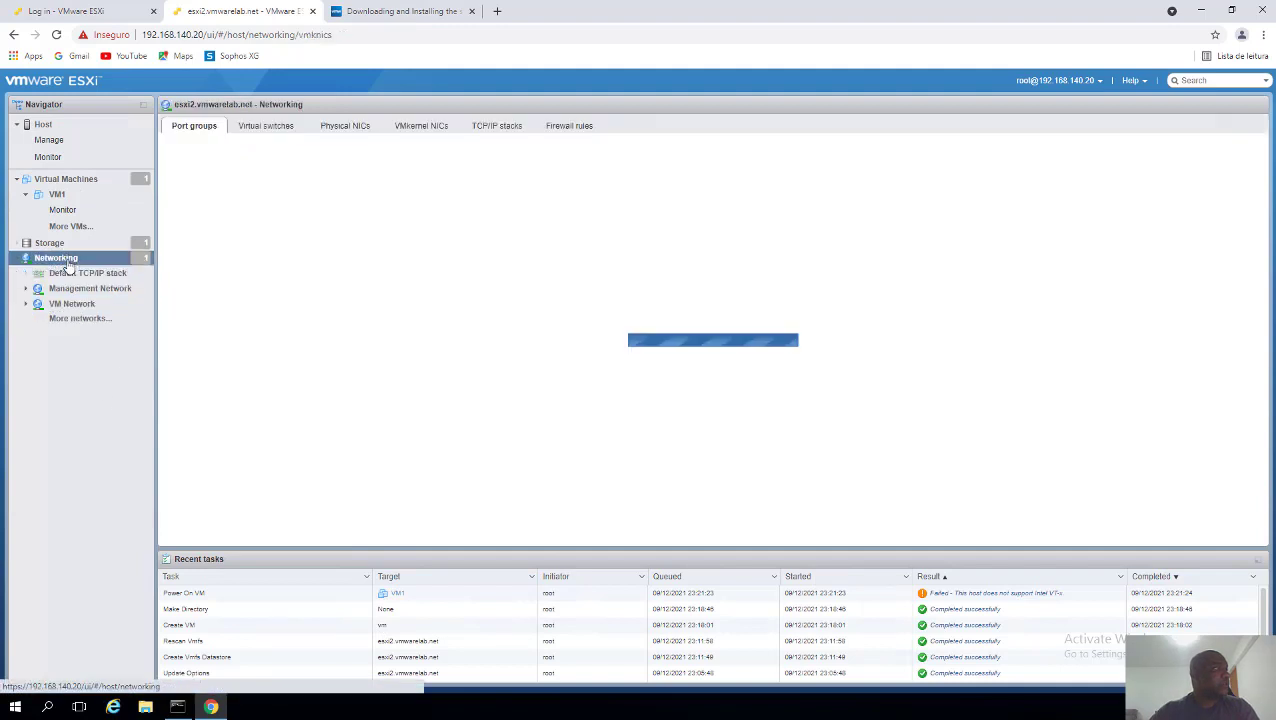
- List the virtual switches and select vSwitch0 to see its single uplink
click(282, 133)
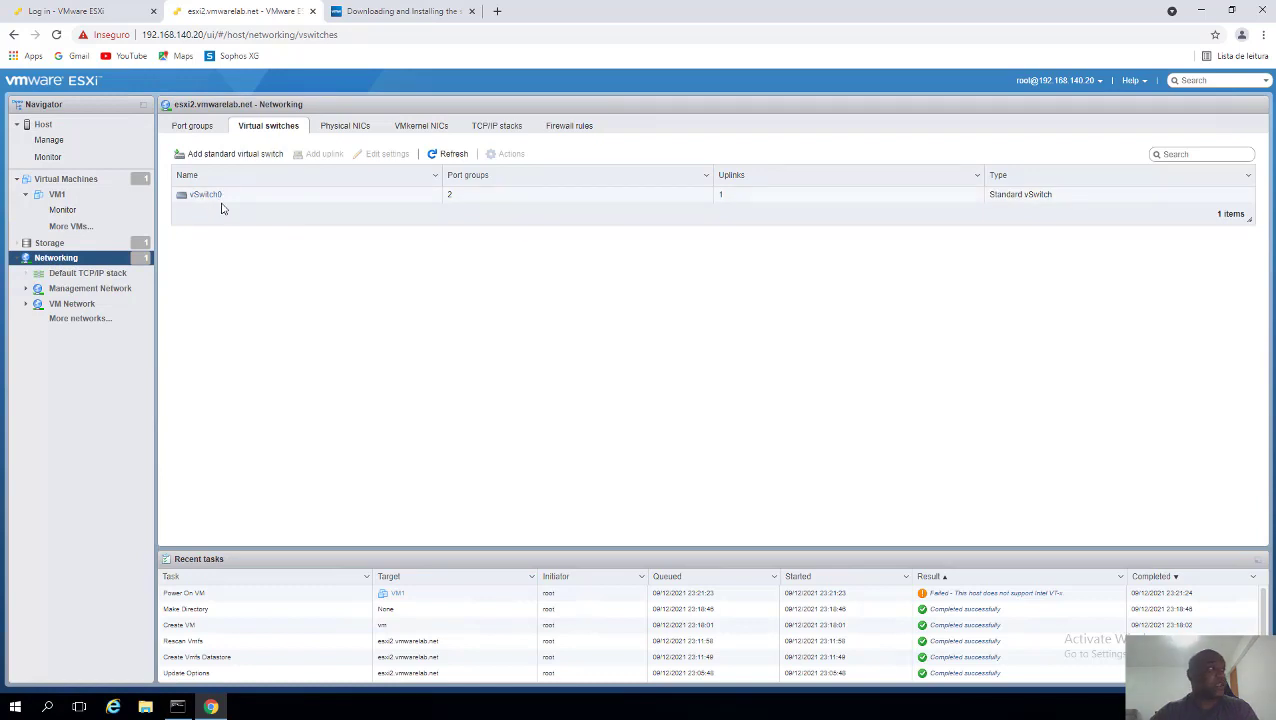
click(246, 196)
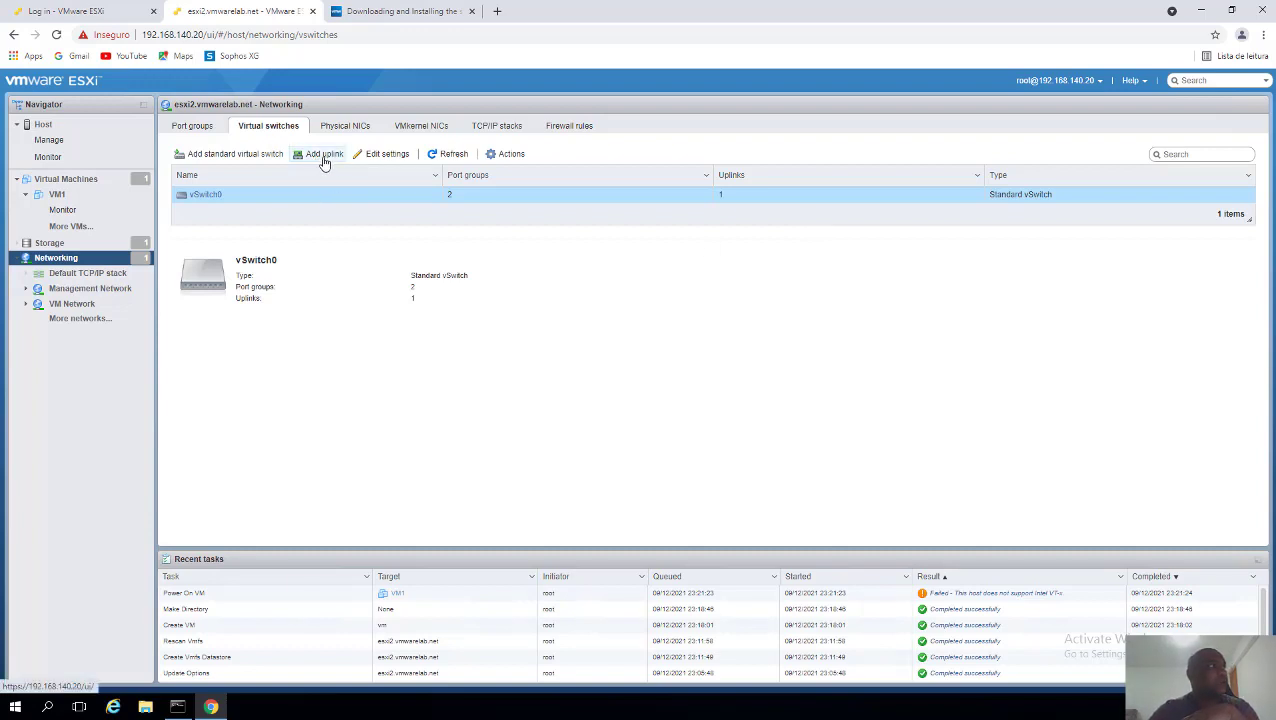
- Add a second uplink to vSwitch0 and set Uplink 2 to vmnic1
click(322, 157)
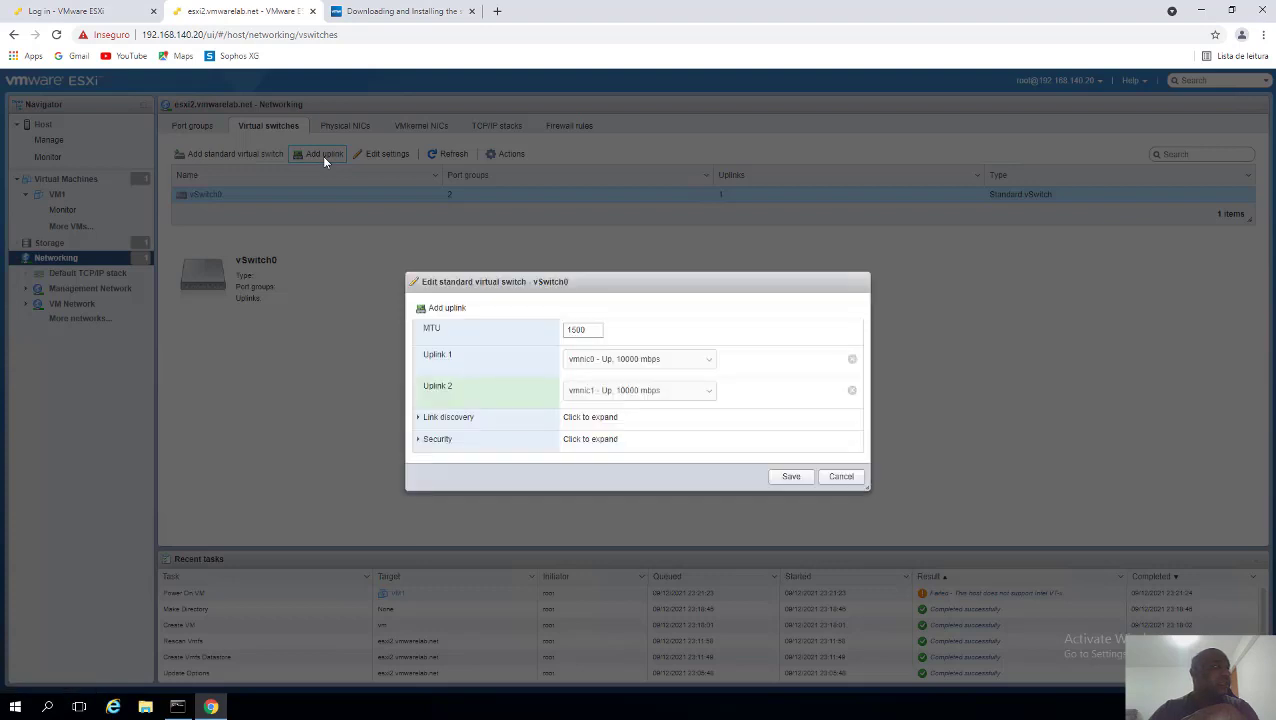
click(681, 374)
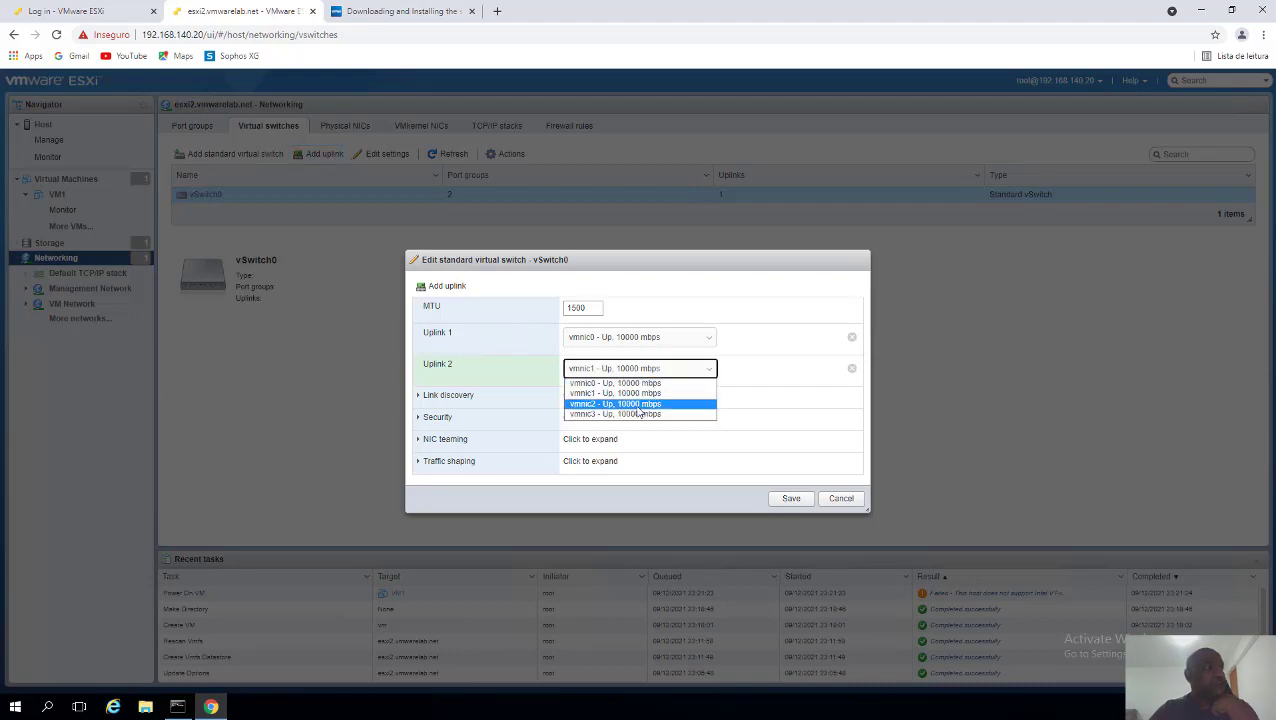
click(636, 394)
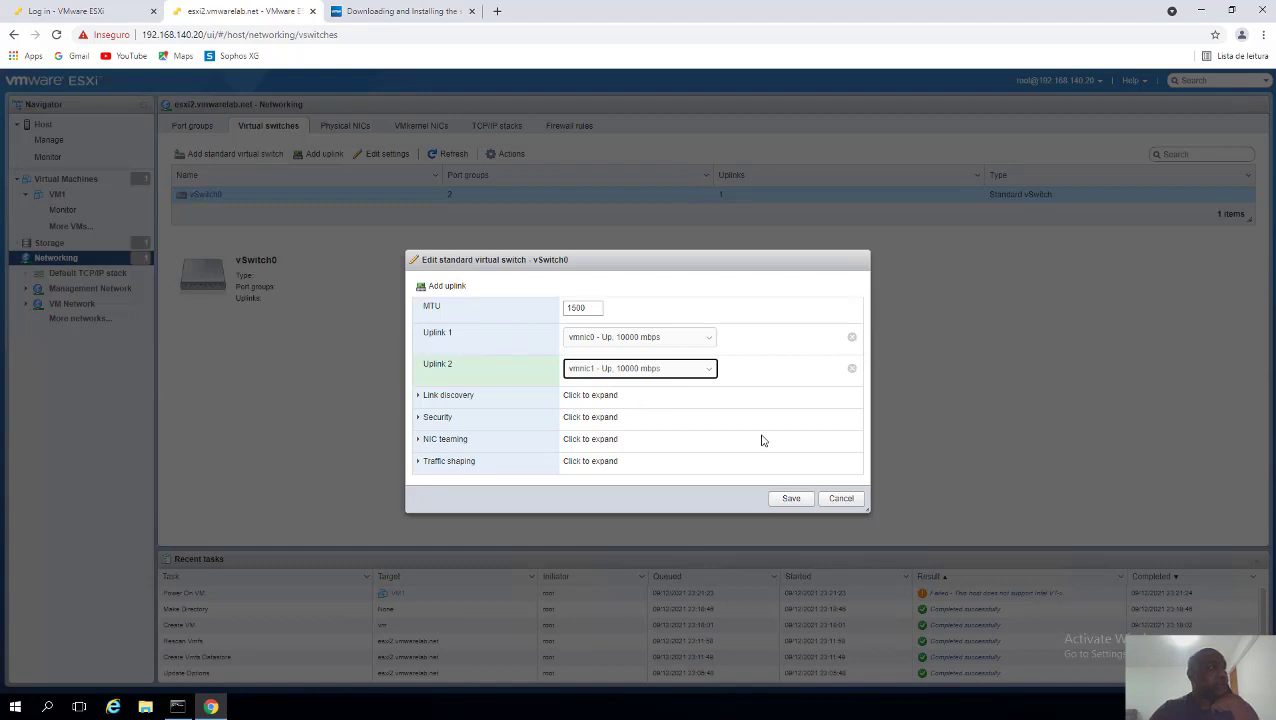
- Review NIC teaming failover order for vmnic0 and vmnic1, then save vSwitch0
click(549, 442)
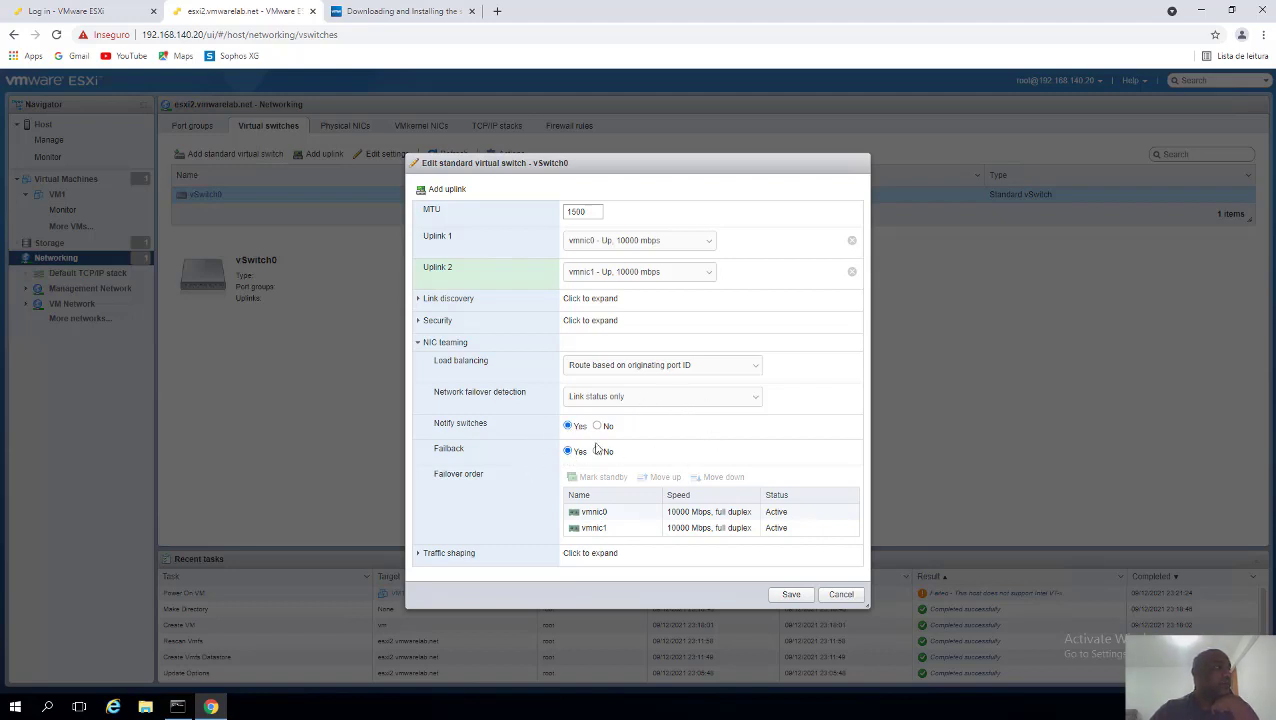
drag(464, 392, 487, 412)
click(490, 408)
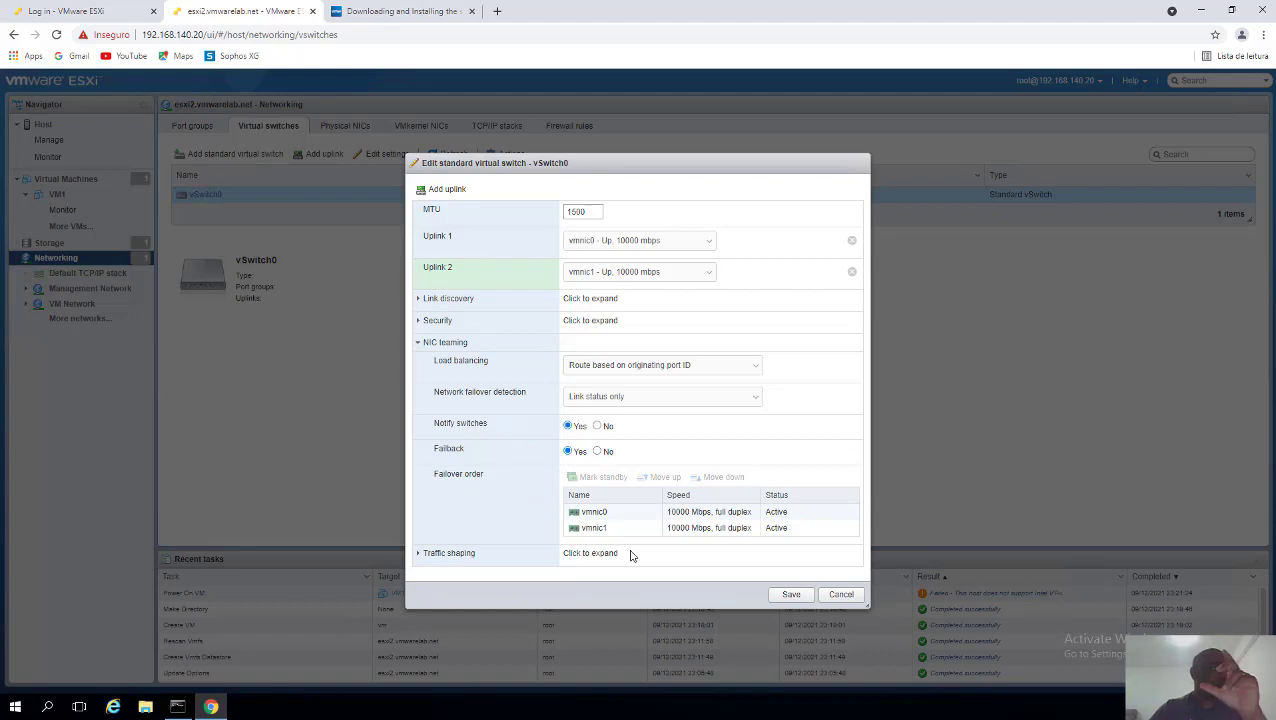
click(609, 513)
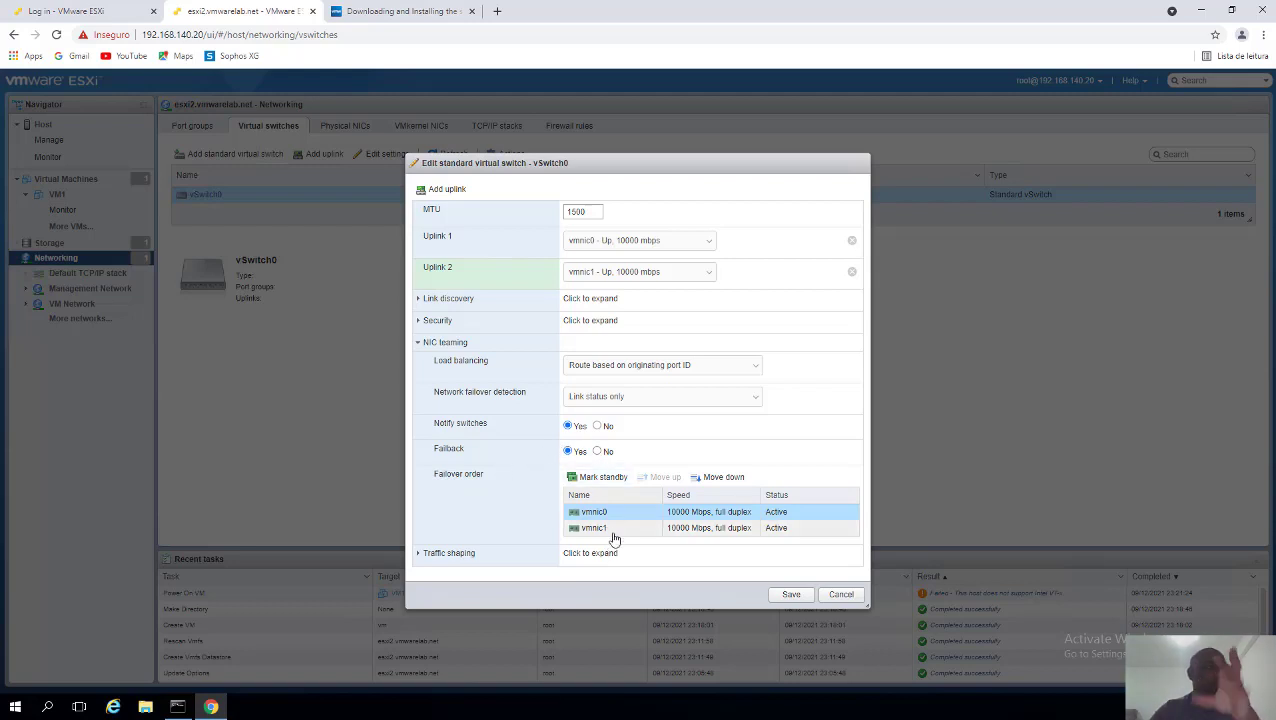
click(614, 532)
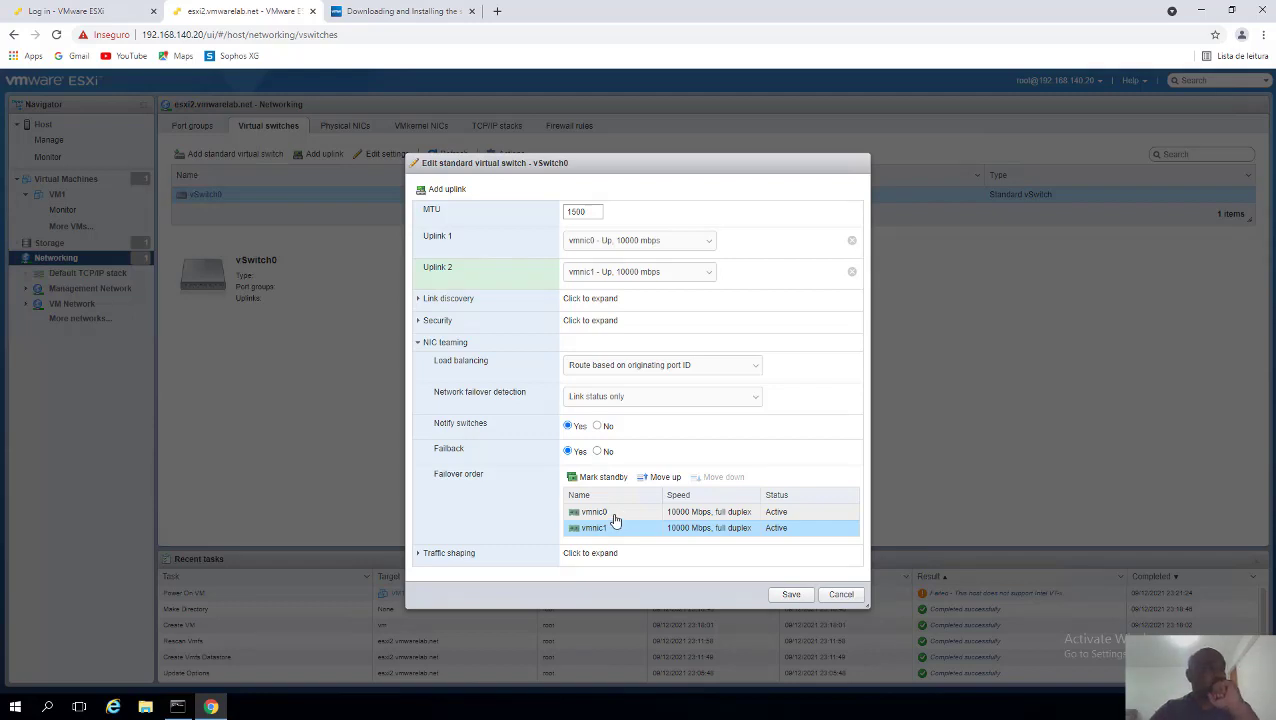
click(612, 516)
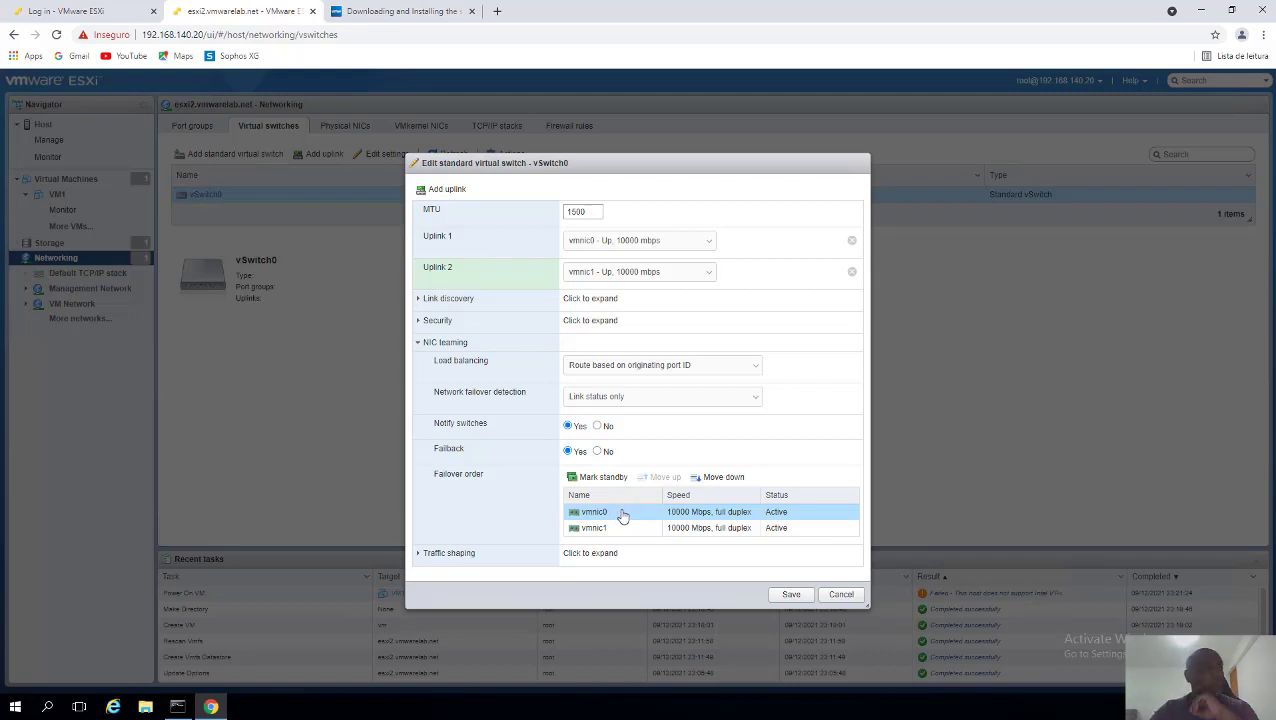
click(790, 601)
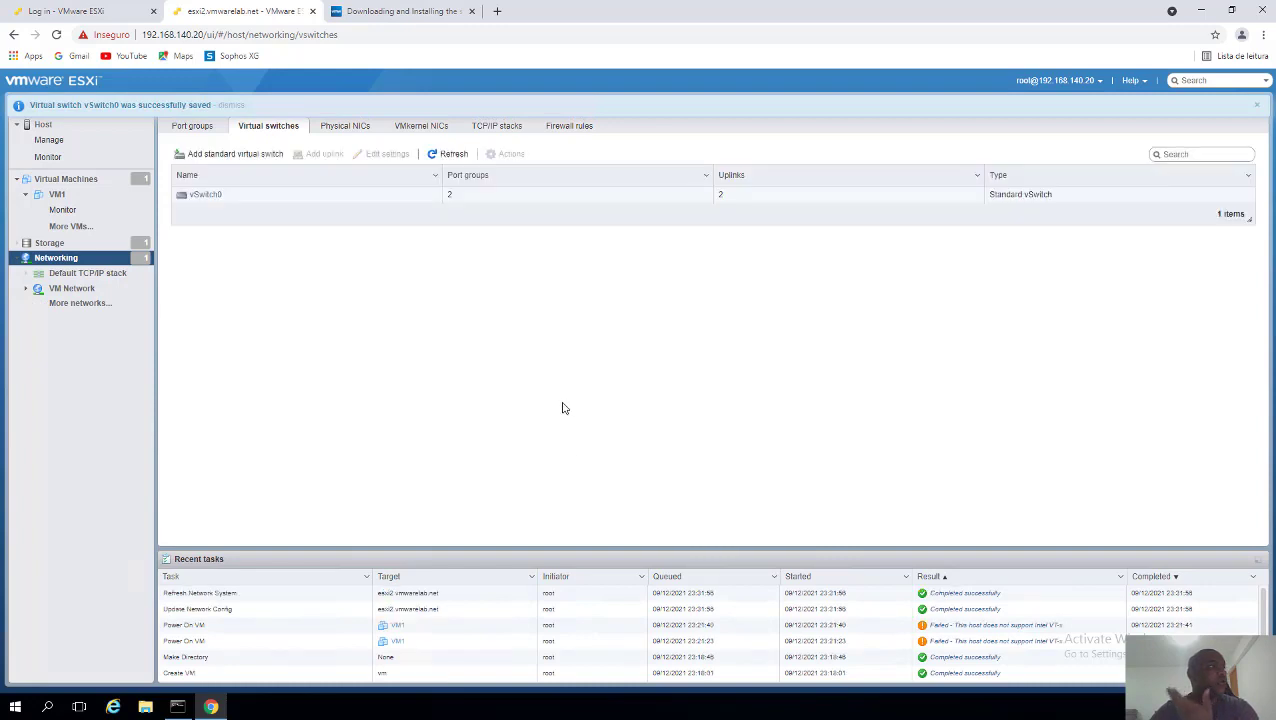
- Open vSwitch0's detail page showing vmnic0 and vmnic1 at 10000 Mbps Full
click(735, 199)
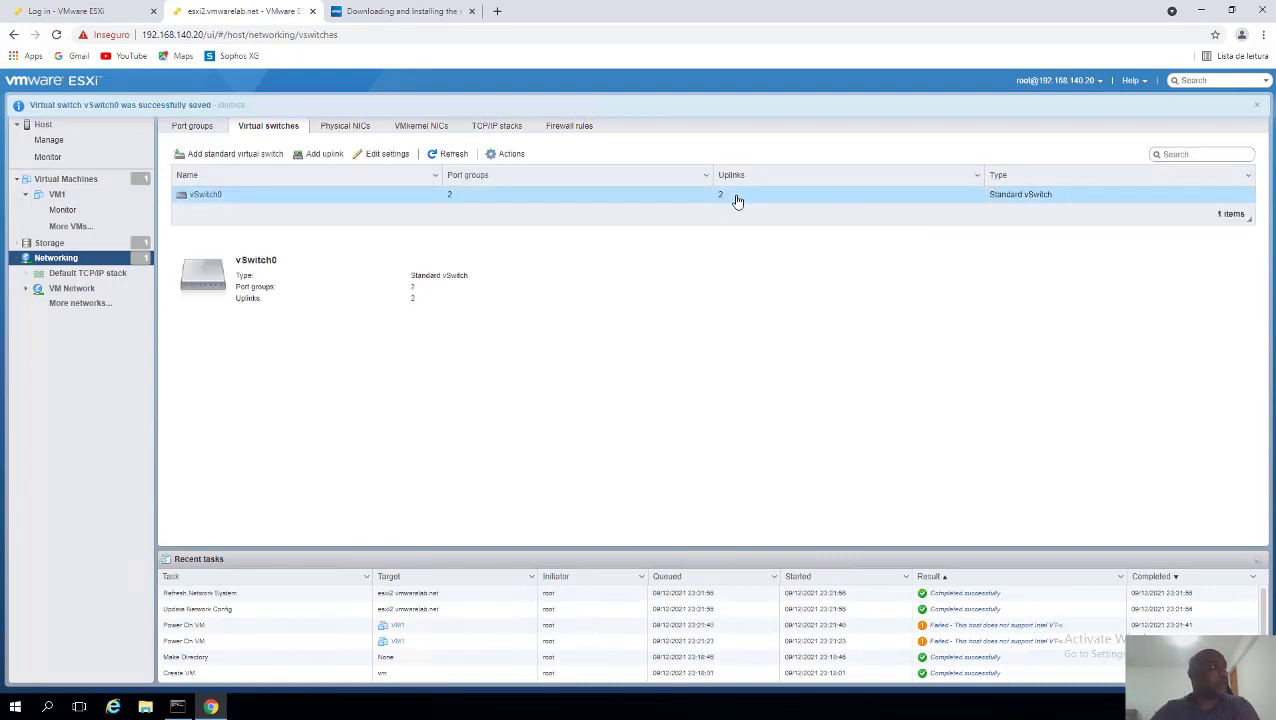
click(205, 198)
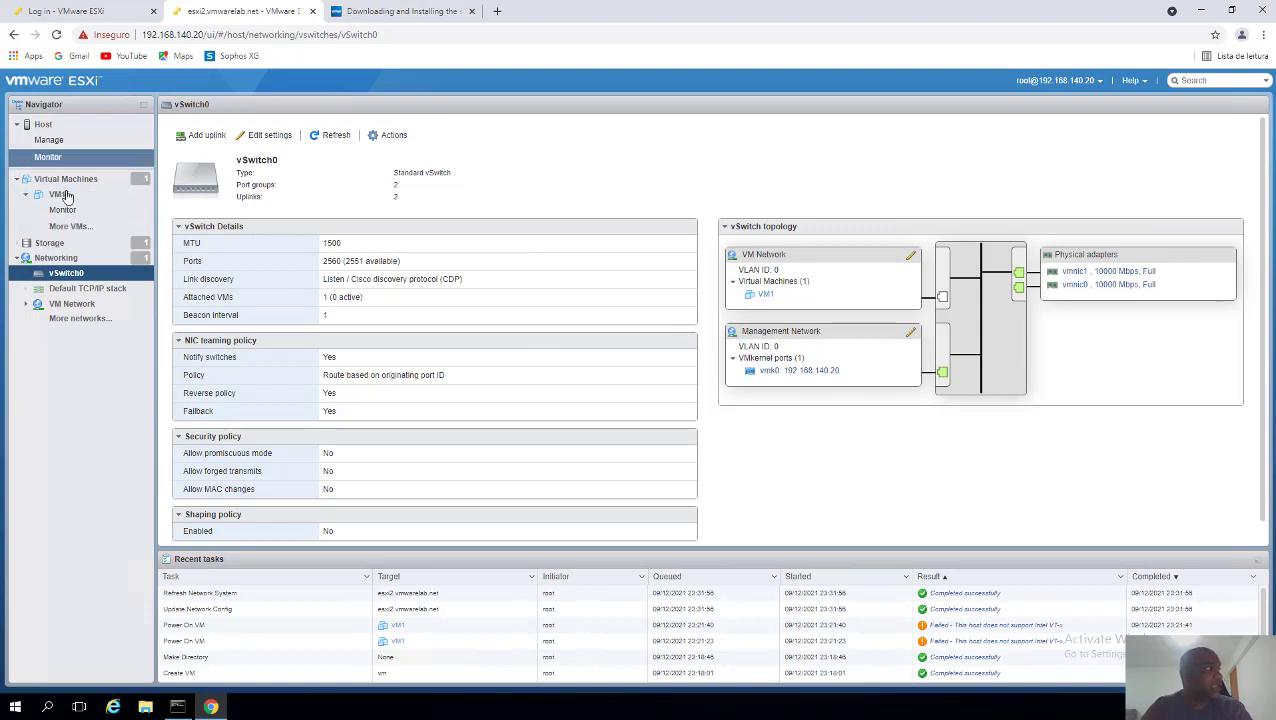
- Show the Storage datastores page listing VMDATA with 288.34 GB free
click(46, 246)
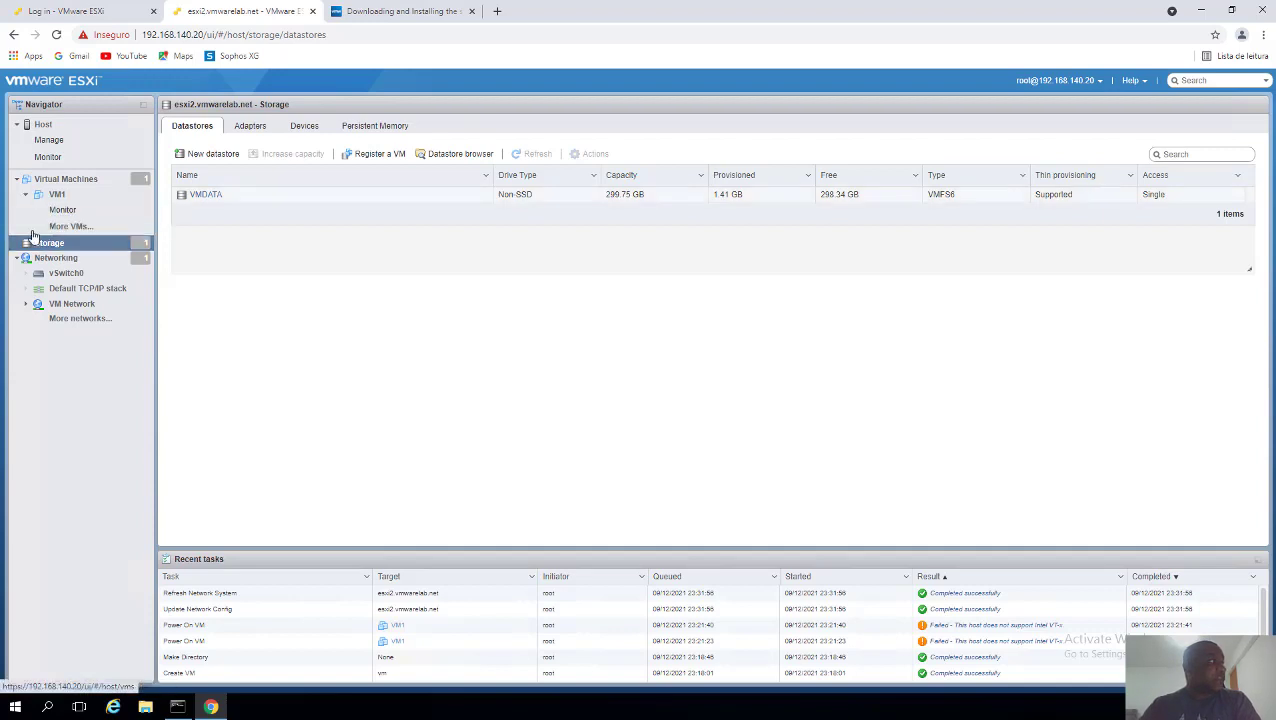
- Check the Manage time settings, then review the host summary showing ESXi 7.0 Update 2 and 12 GB memory
click(48, 141)
click(199, 203)
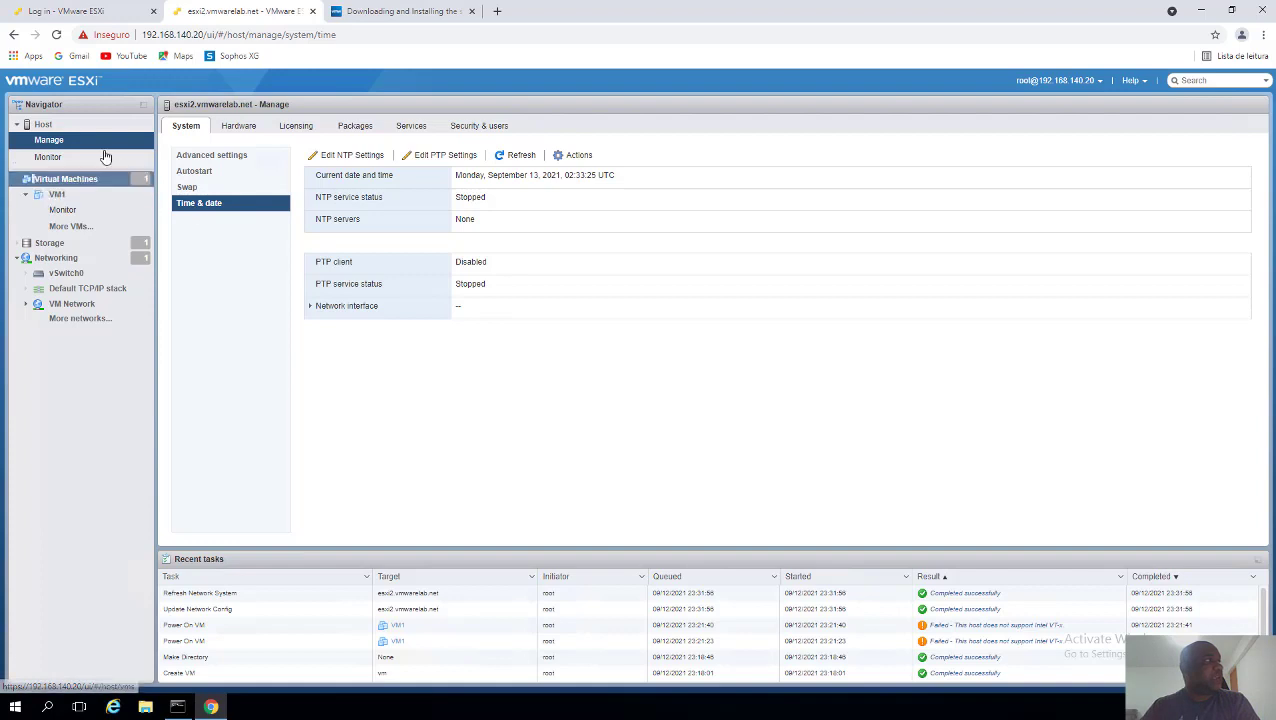
click(60, 131)
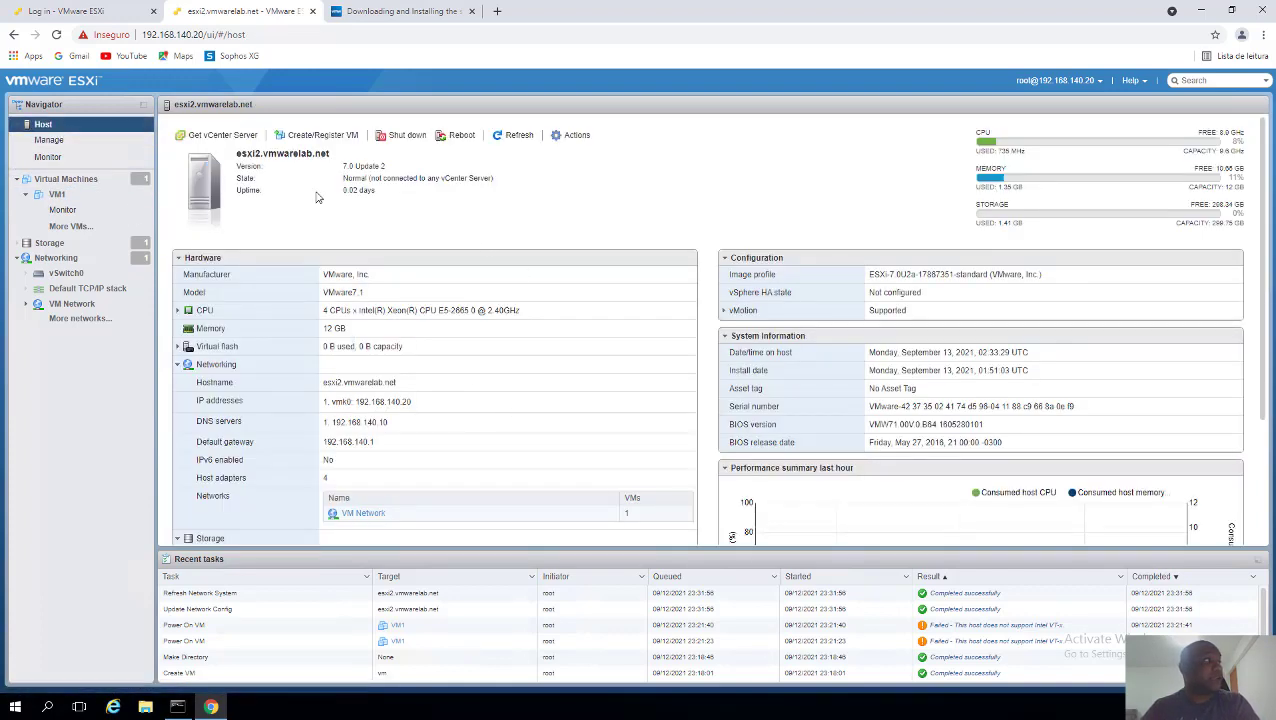
click(130, 258)
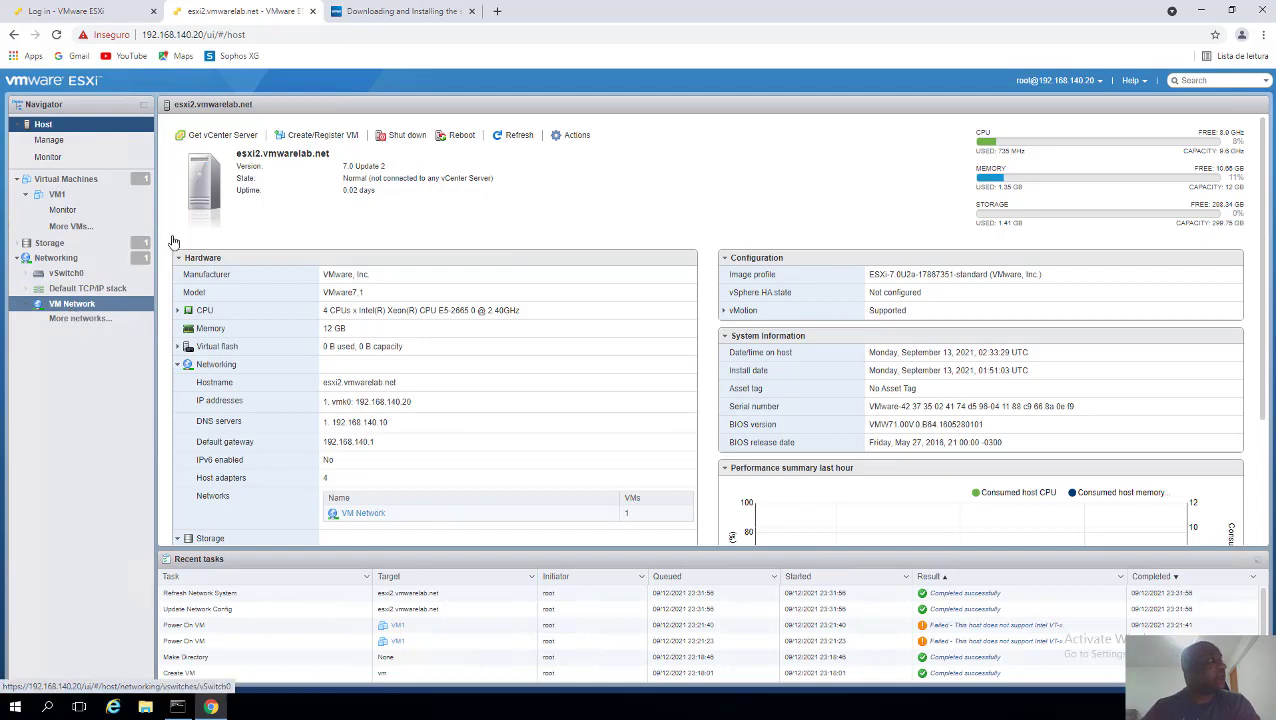
scroll(706, 343, down, 2)
scroll(704, 347, up, 2)
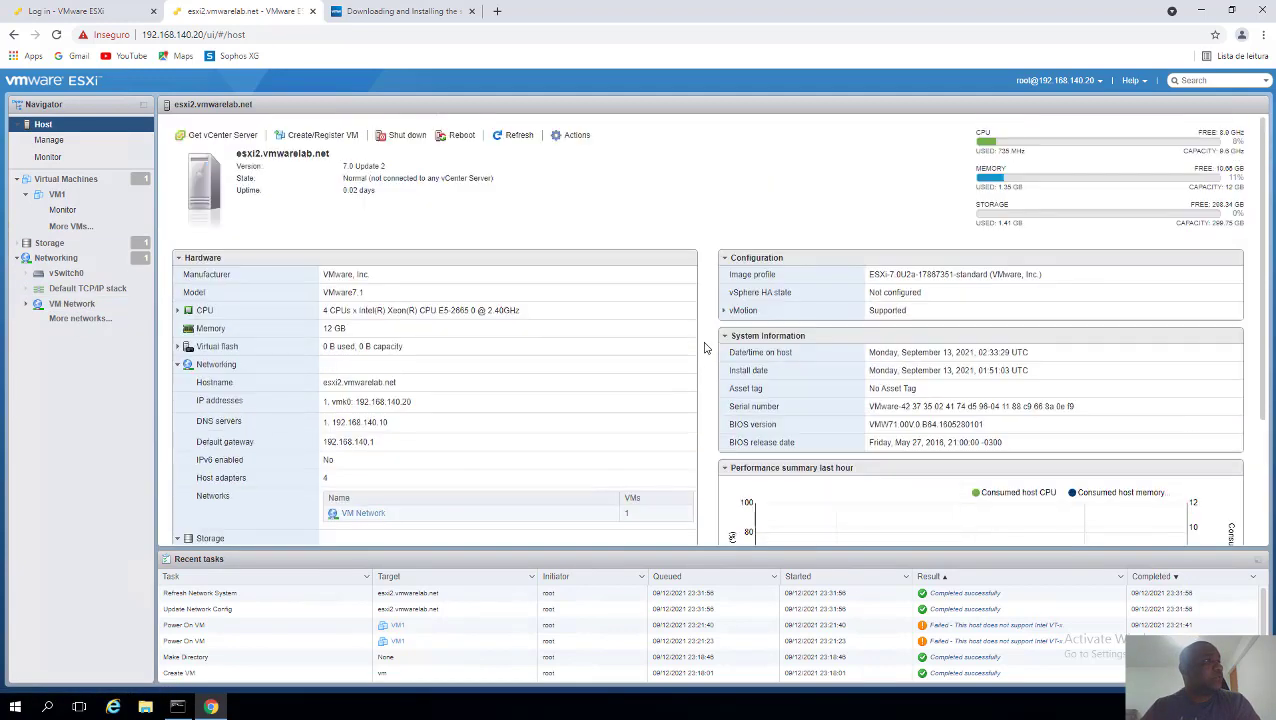
scroll(705, 347, down, 2)
scroll(705, 347, up, 2)
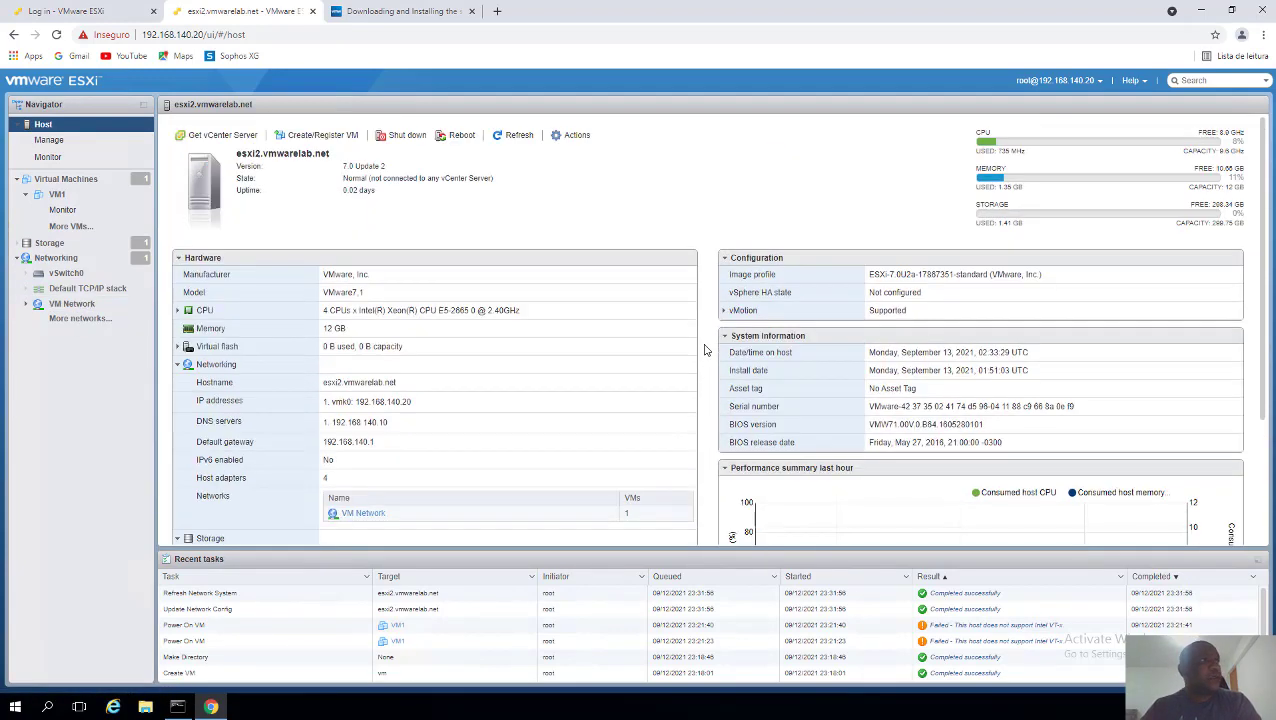